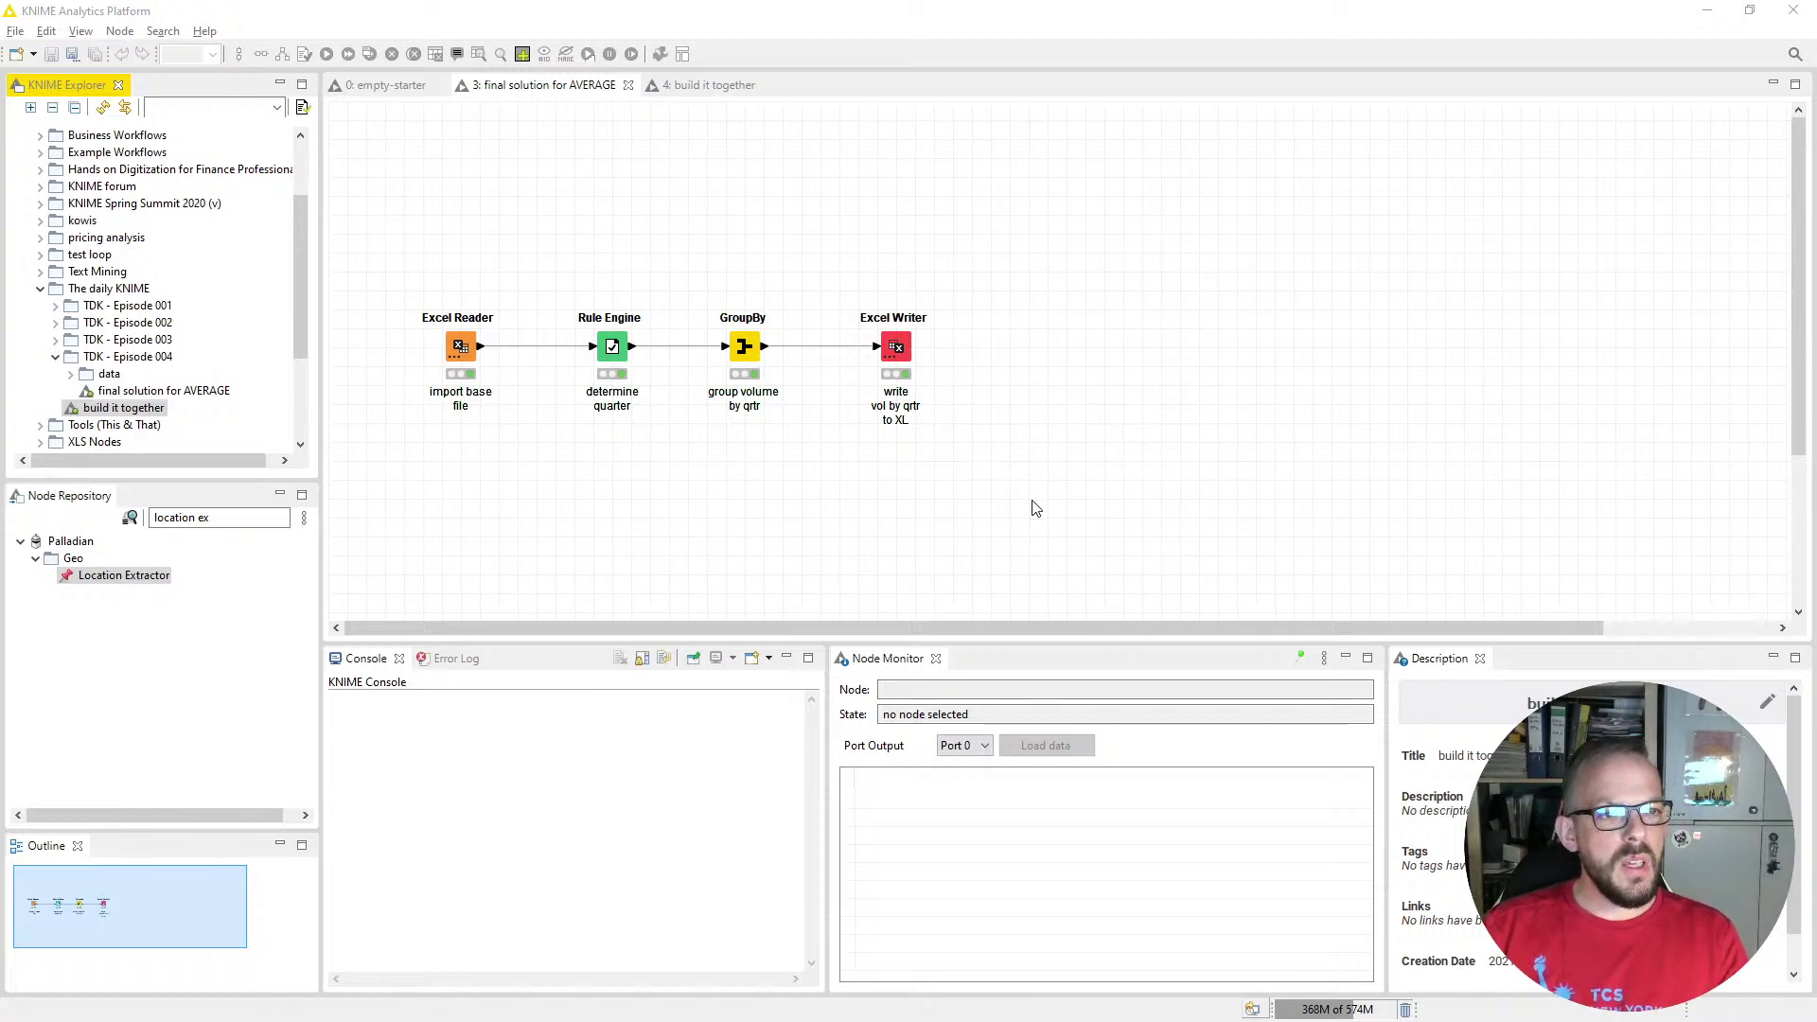
Select the GroupBy node to display its four quarterly PO Value sum and mean rows
{"action": "left_click", "coordinate": [744, 350]}
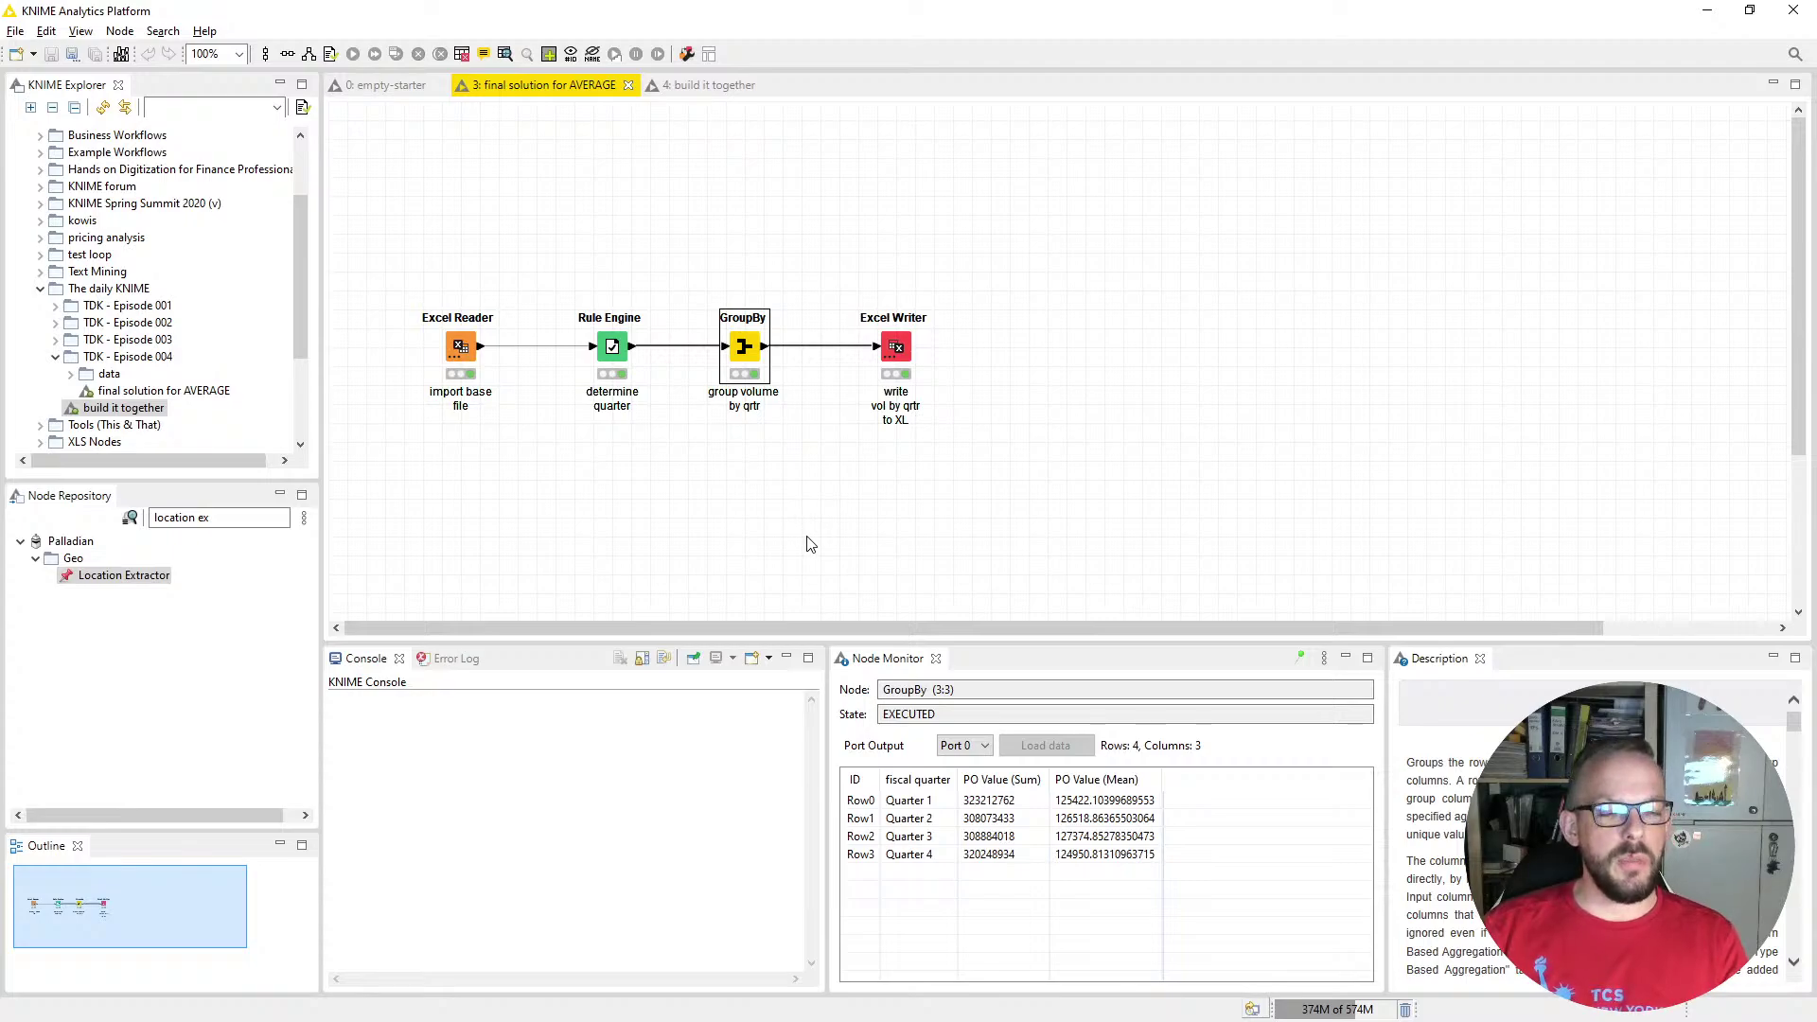
In the 'build it together' workflow, place an Excel Reader node from IO > Read
{"action": "left_click", "coordinate": [717, 94]}
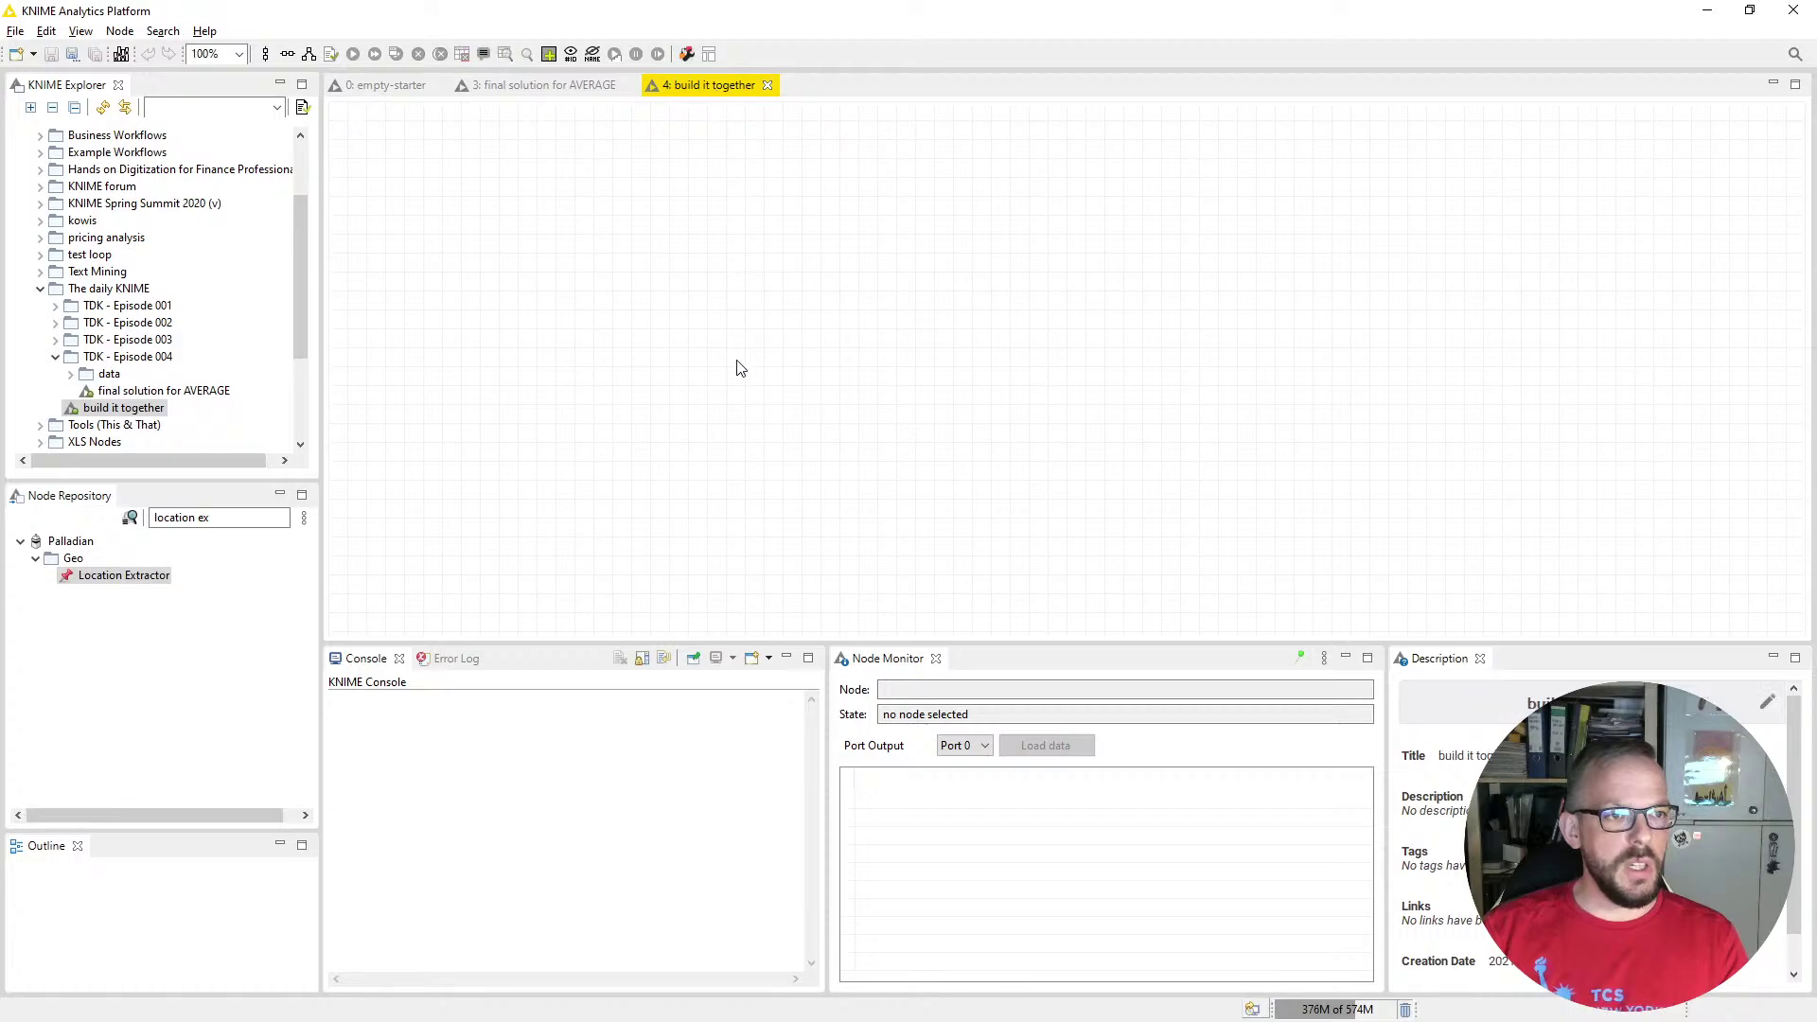
{"action": "left_click", "coordinate": [217, 511]}
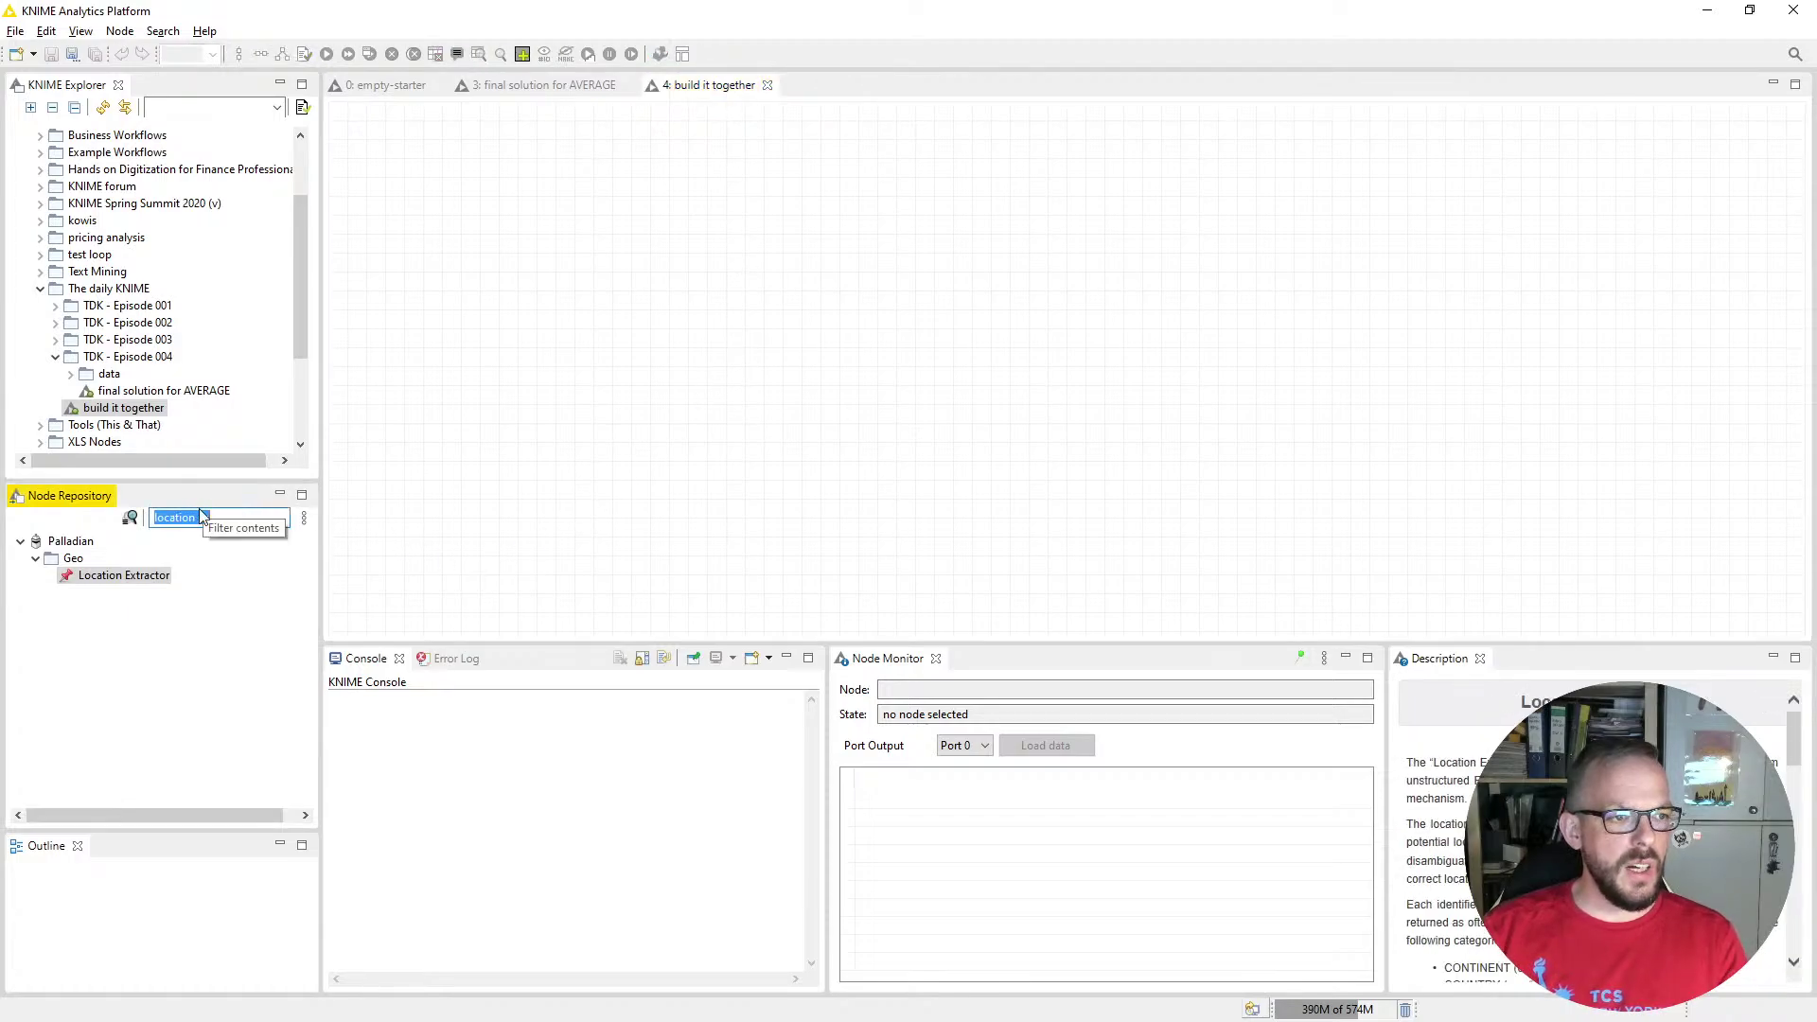
{"action": "type", "text": "excel"}
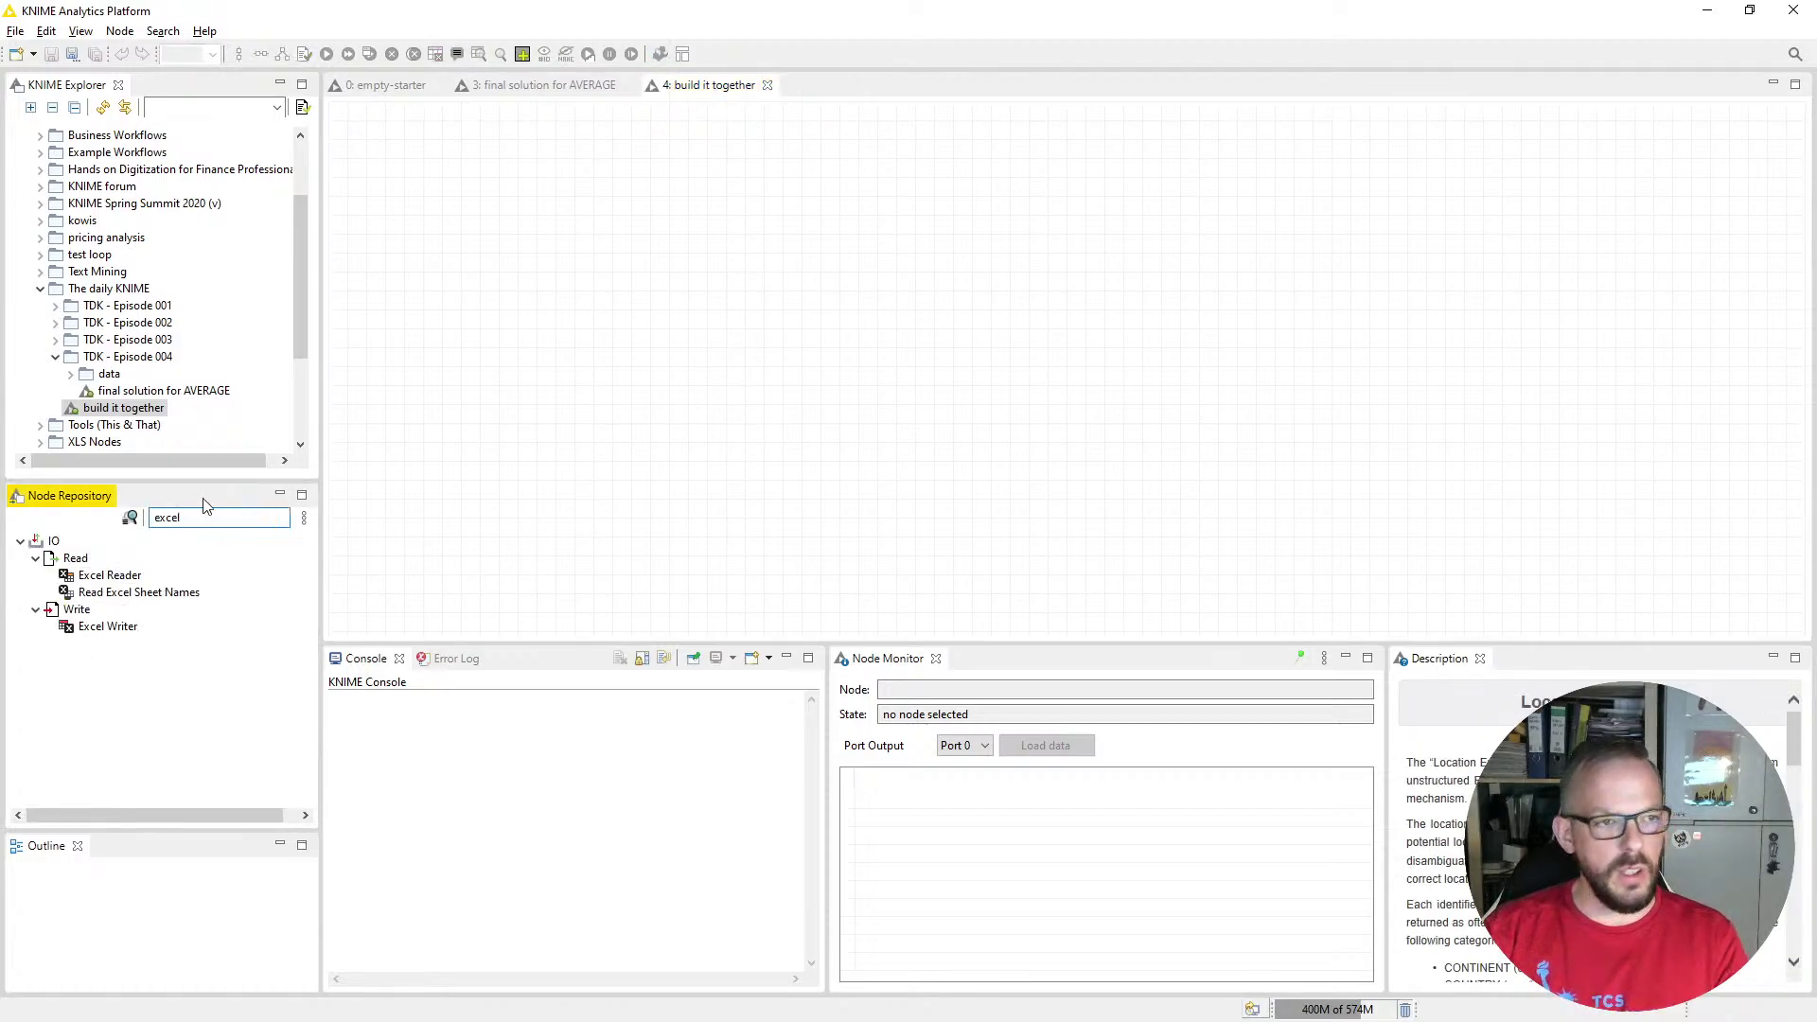
{"action": "type", "text": " reader"}
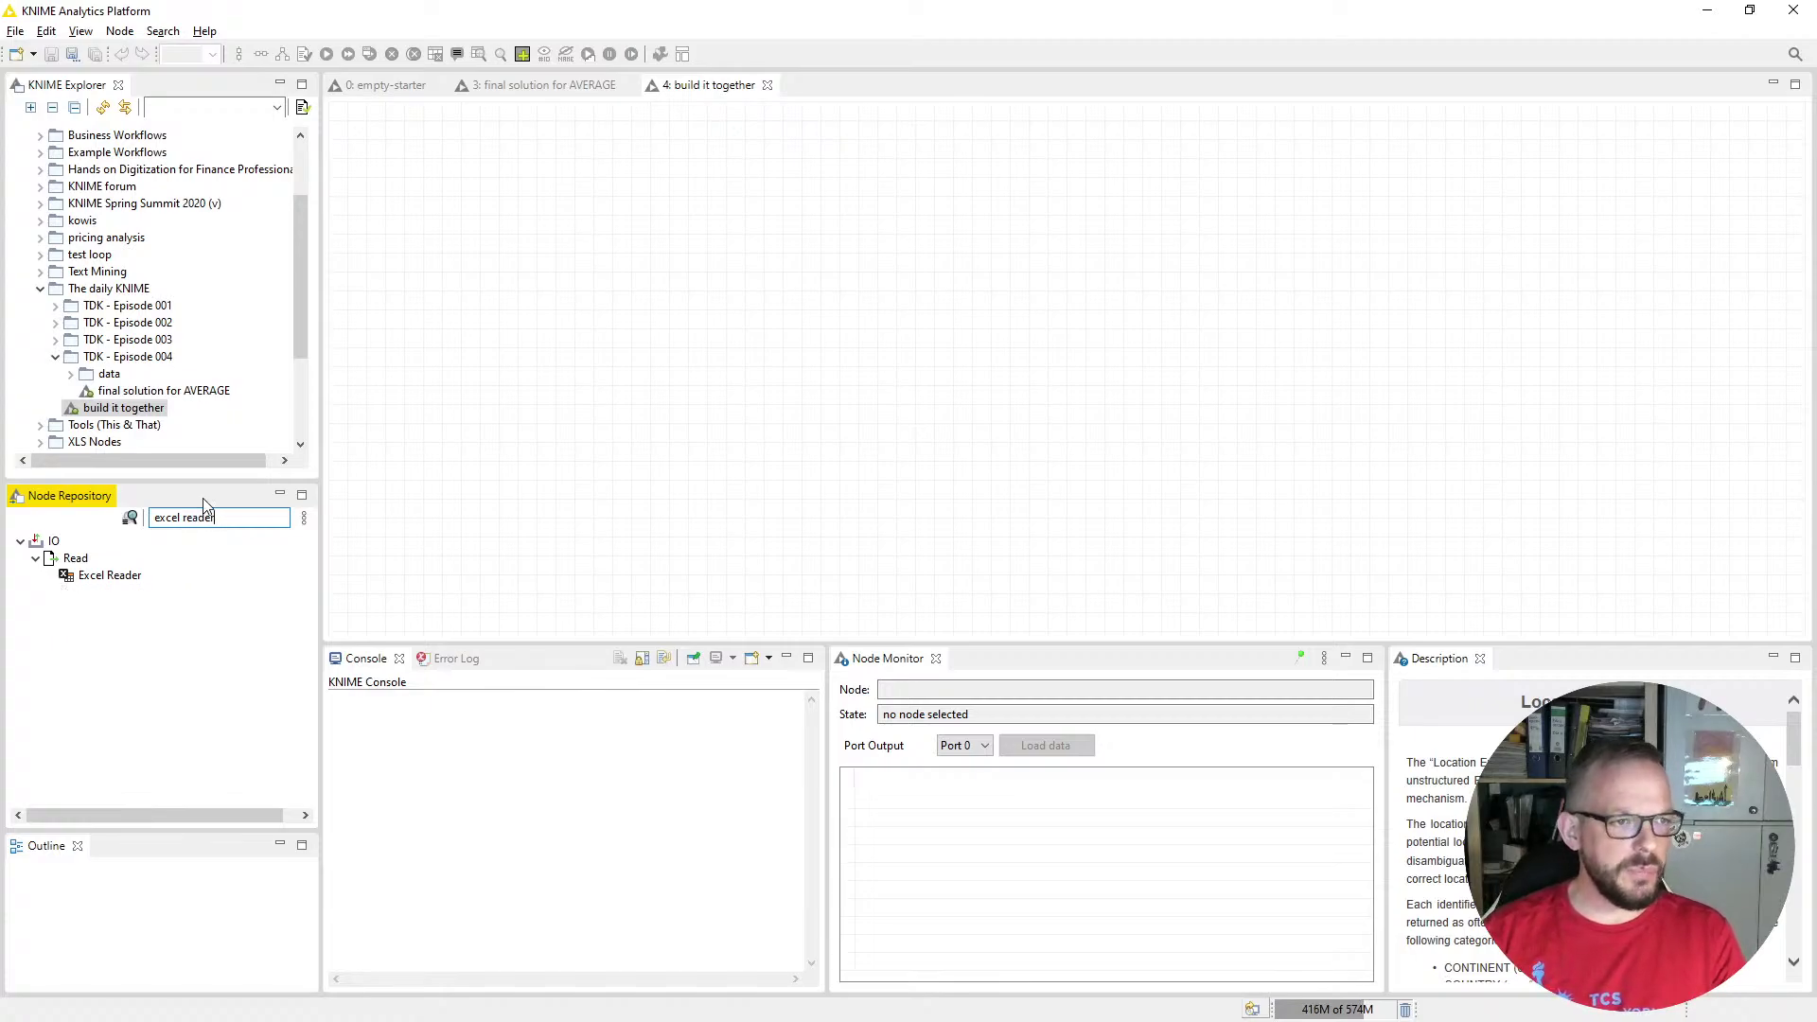
{"action": "key", "text": "ctrl+a"}
{"action": "key", "text": "BackSpace"}
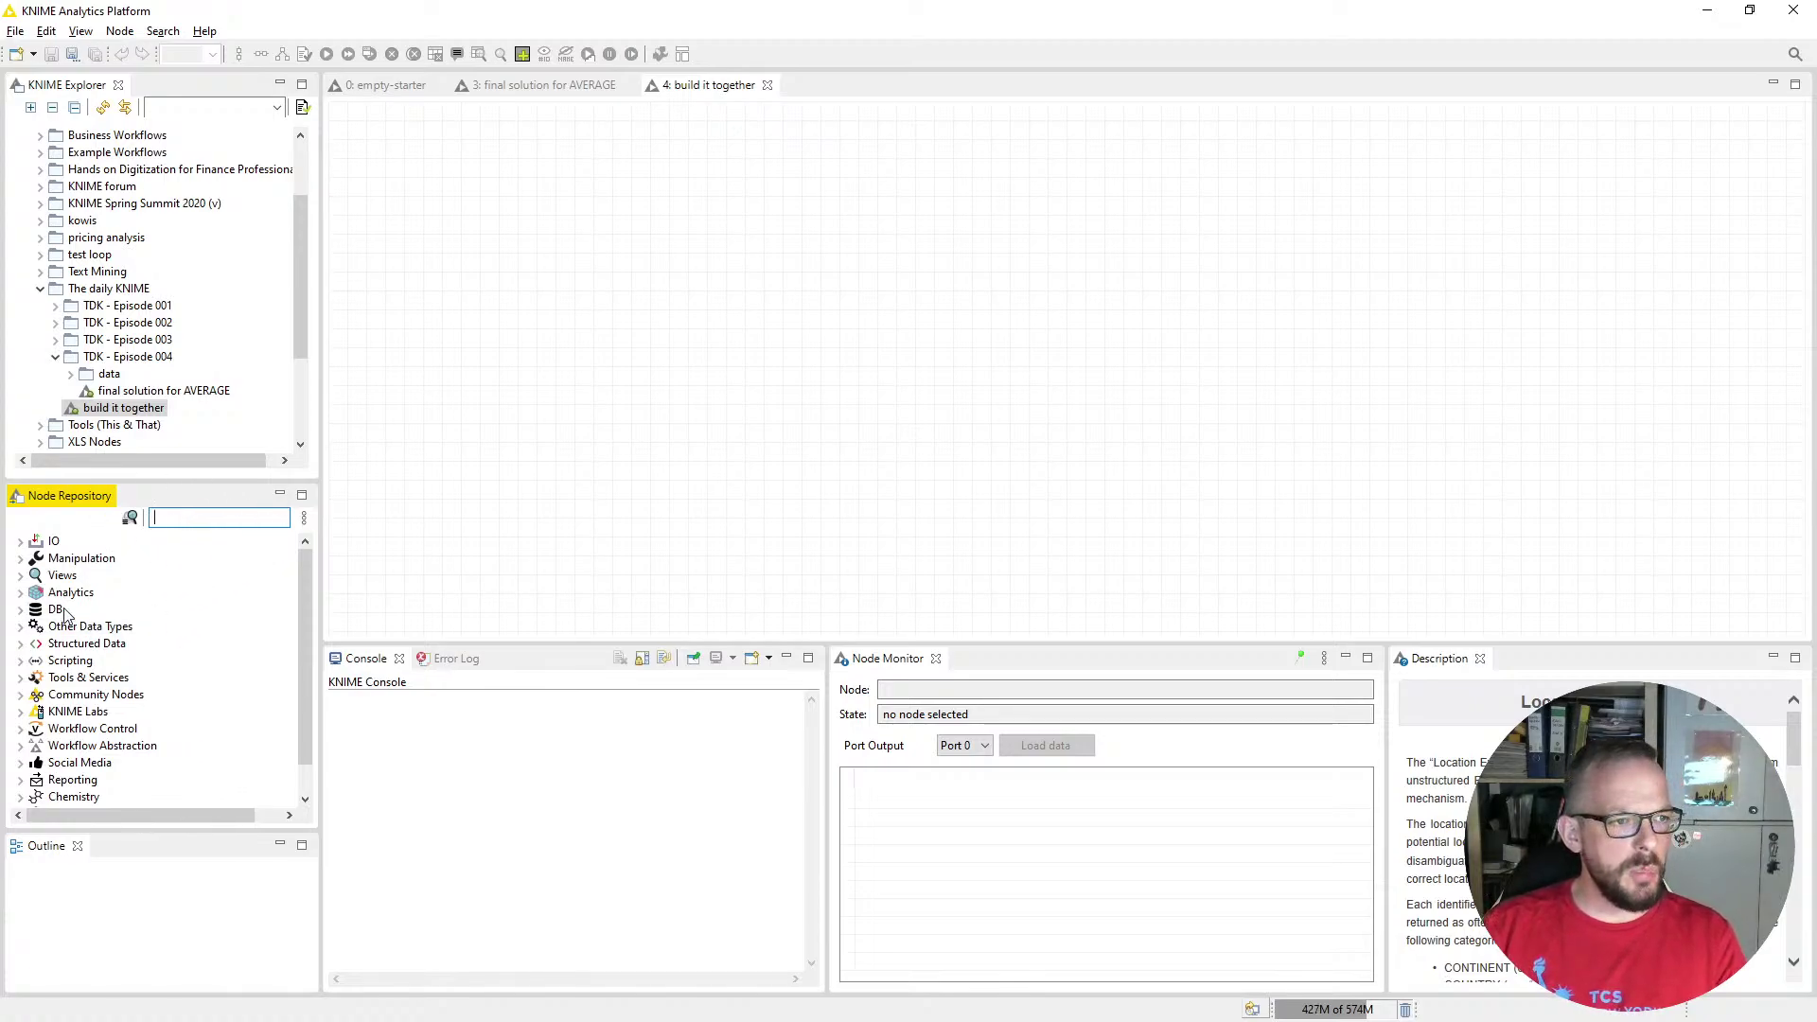
{"action": "left_click", "coordinate": [21, 545]}
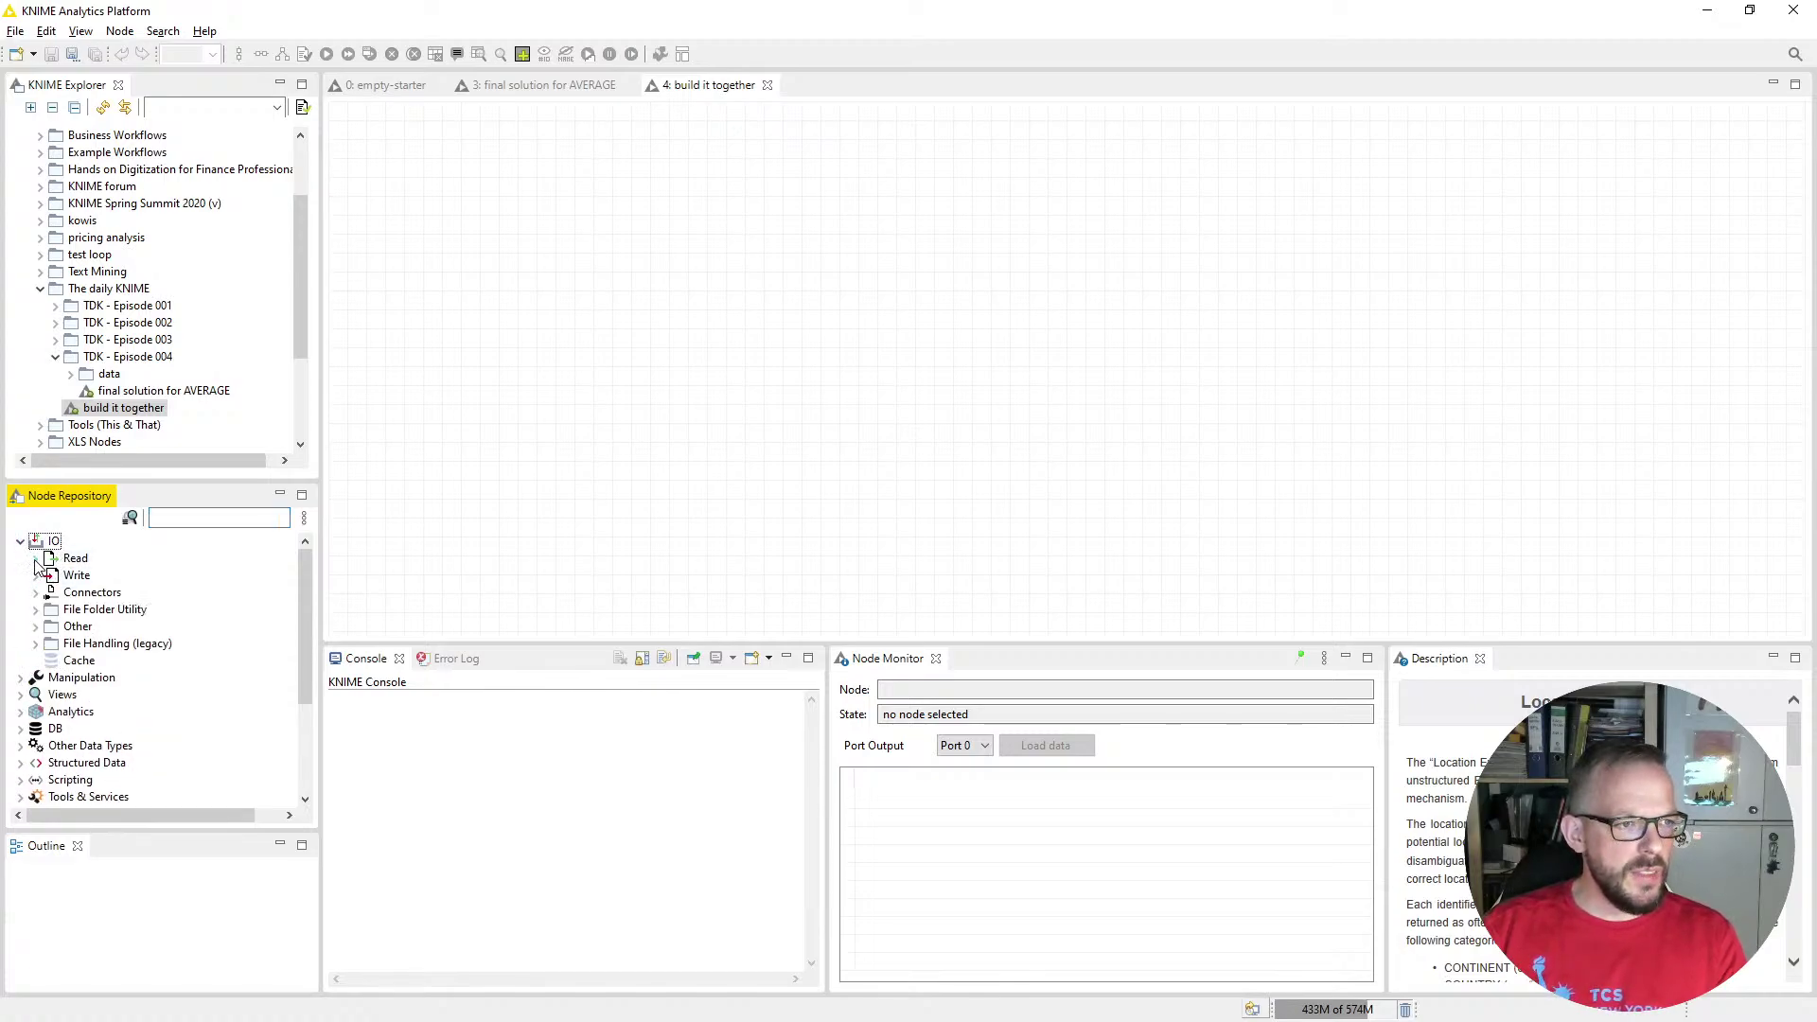
{"action": "left_click", "coordinate": [35, 560]}
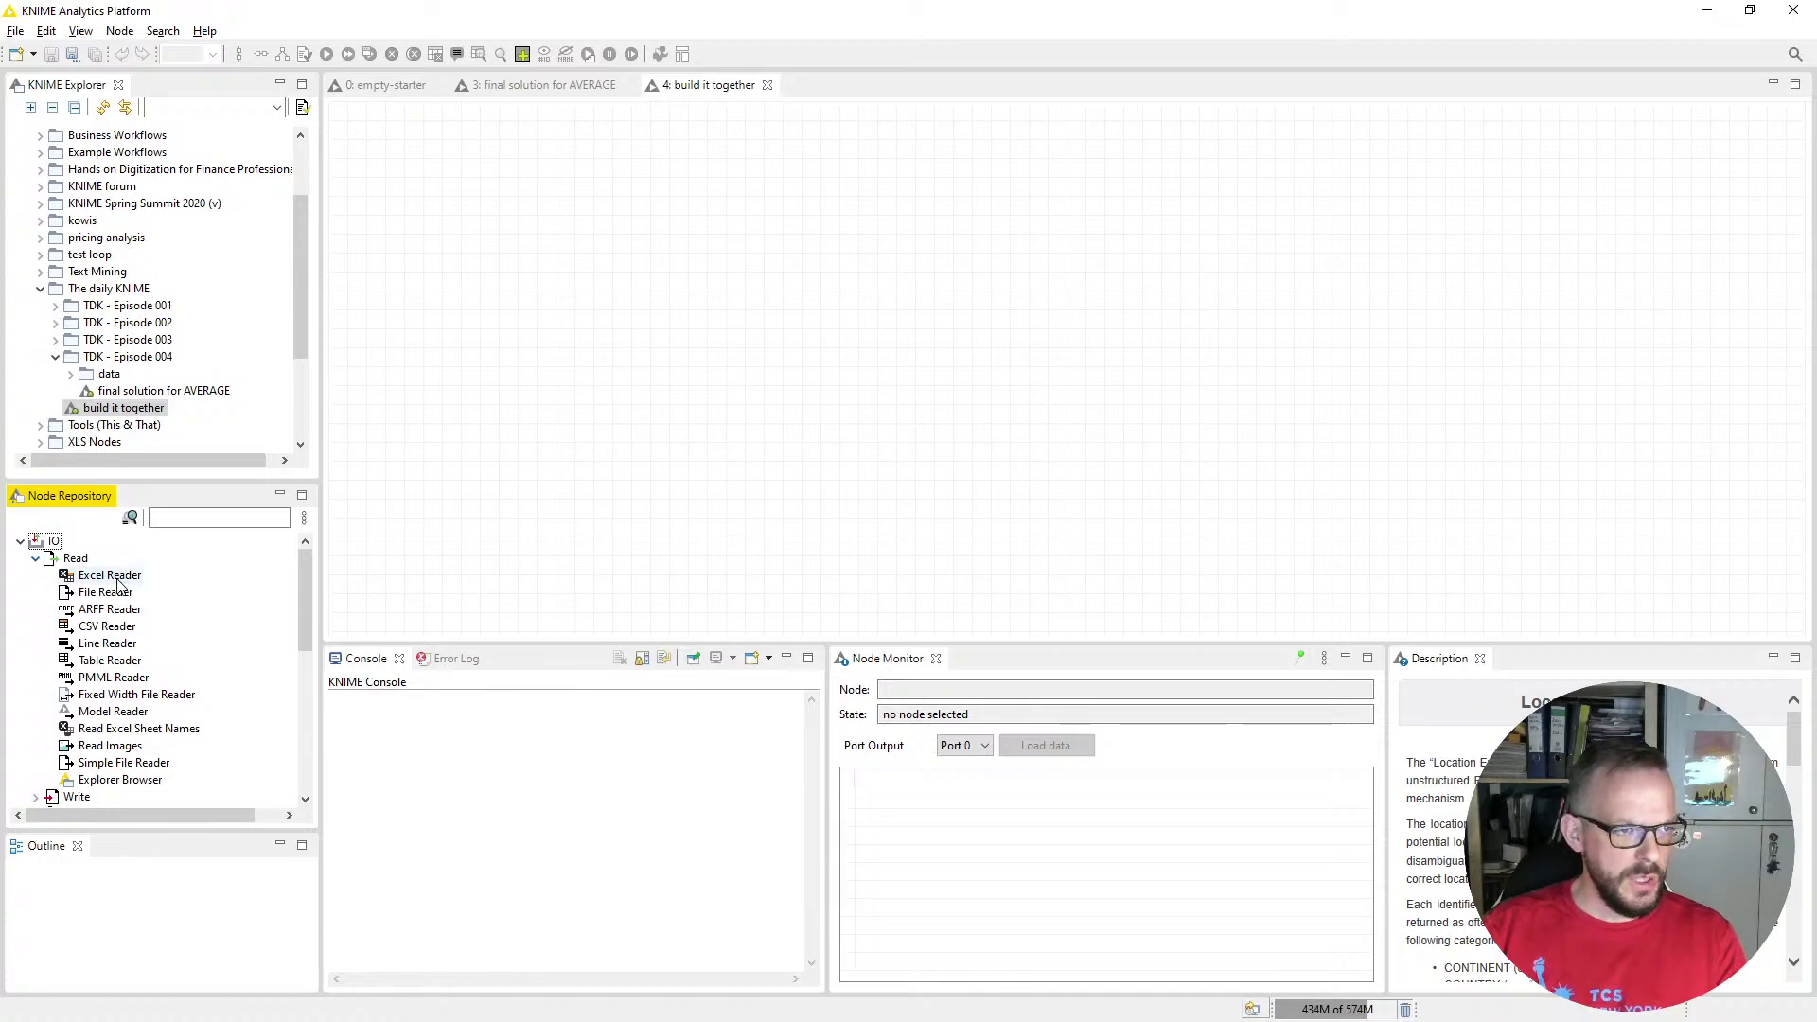
{"action": "left_click_drag", "start_coordinate": [117, 579], "coordinate": [545, 392]}
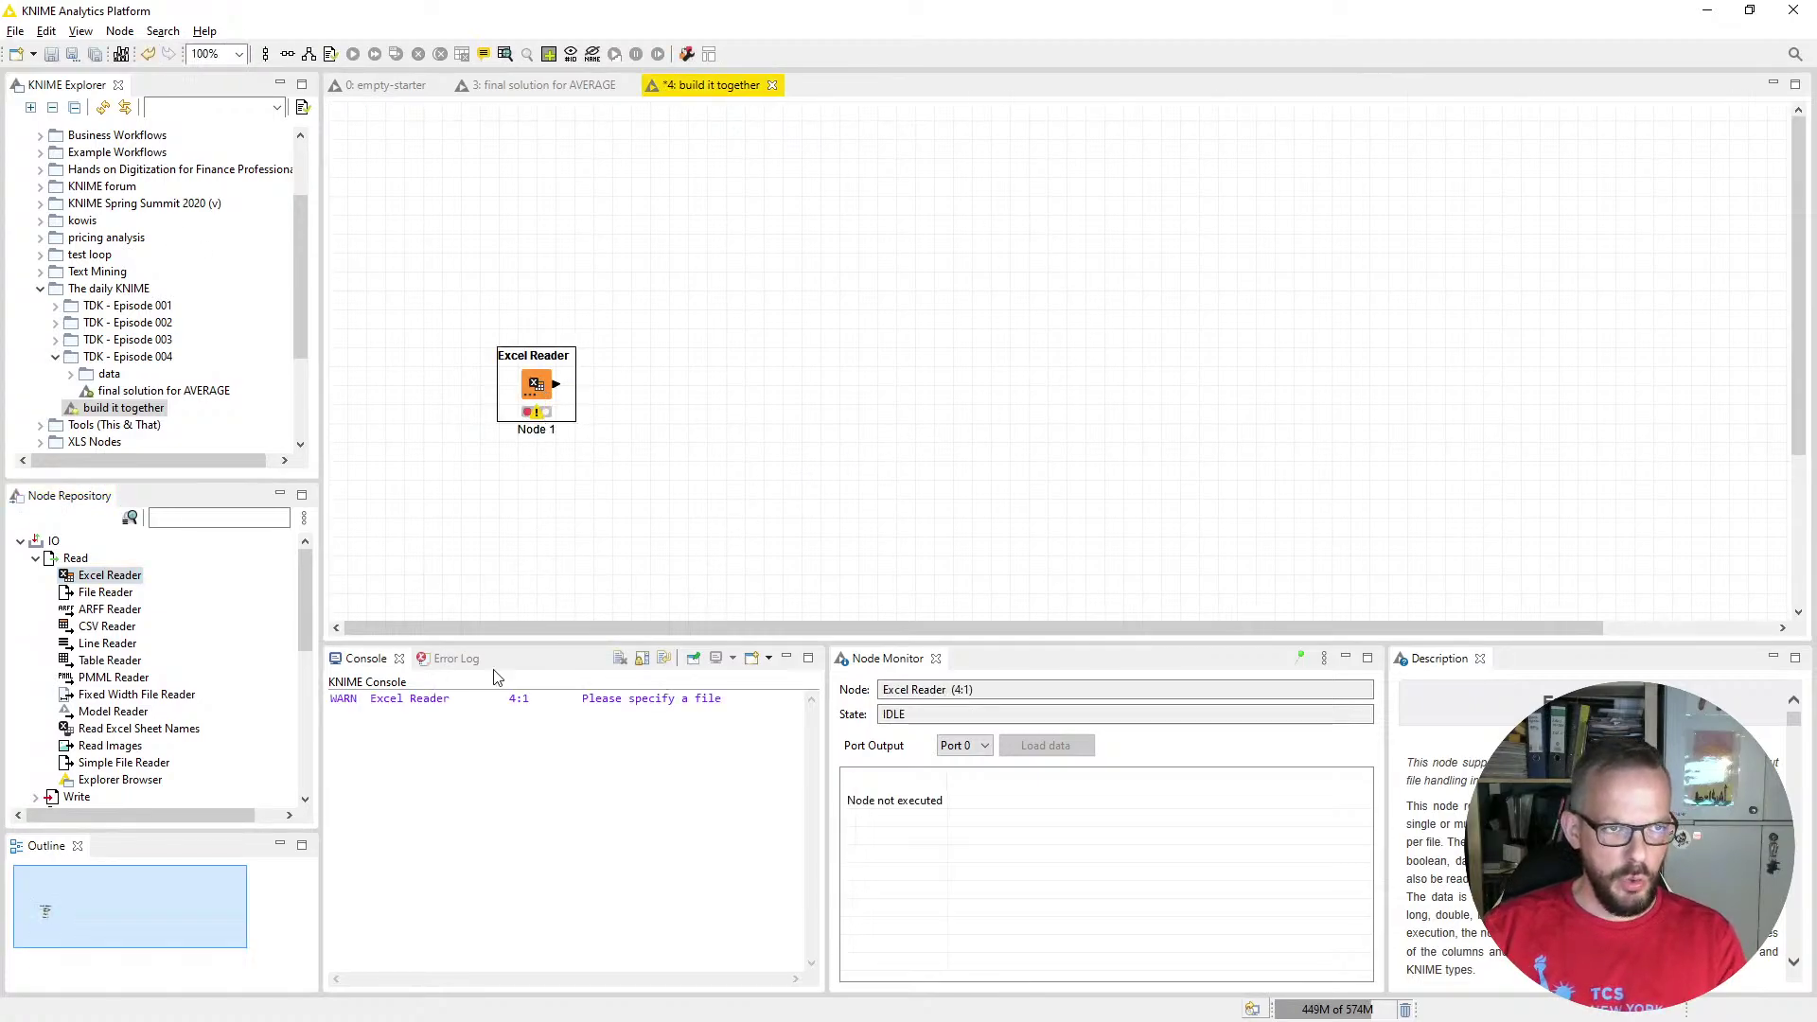
Label the Excel Reader node 'import base file' on two lines
{"action": "key", "text": "F2"}
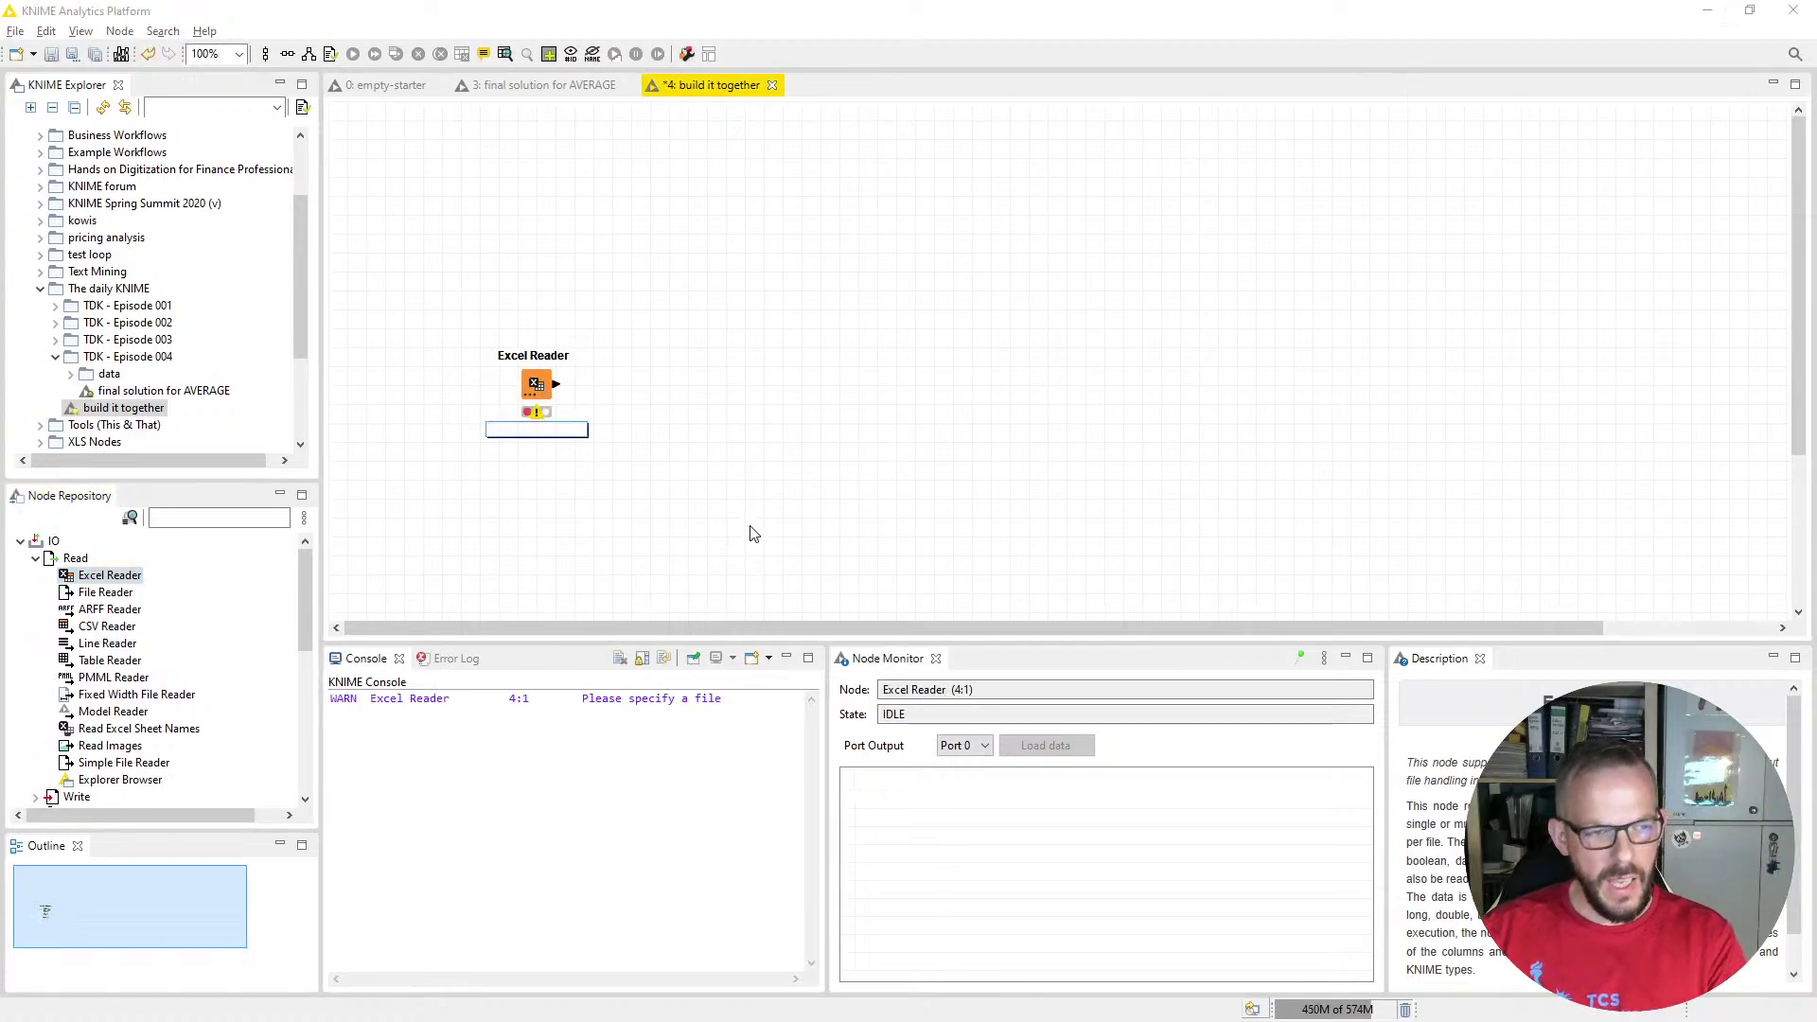
{"action": "type", "text": "import"}
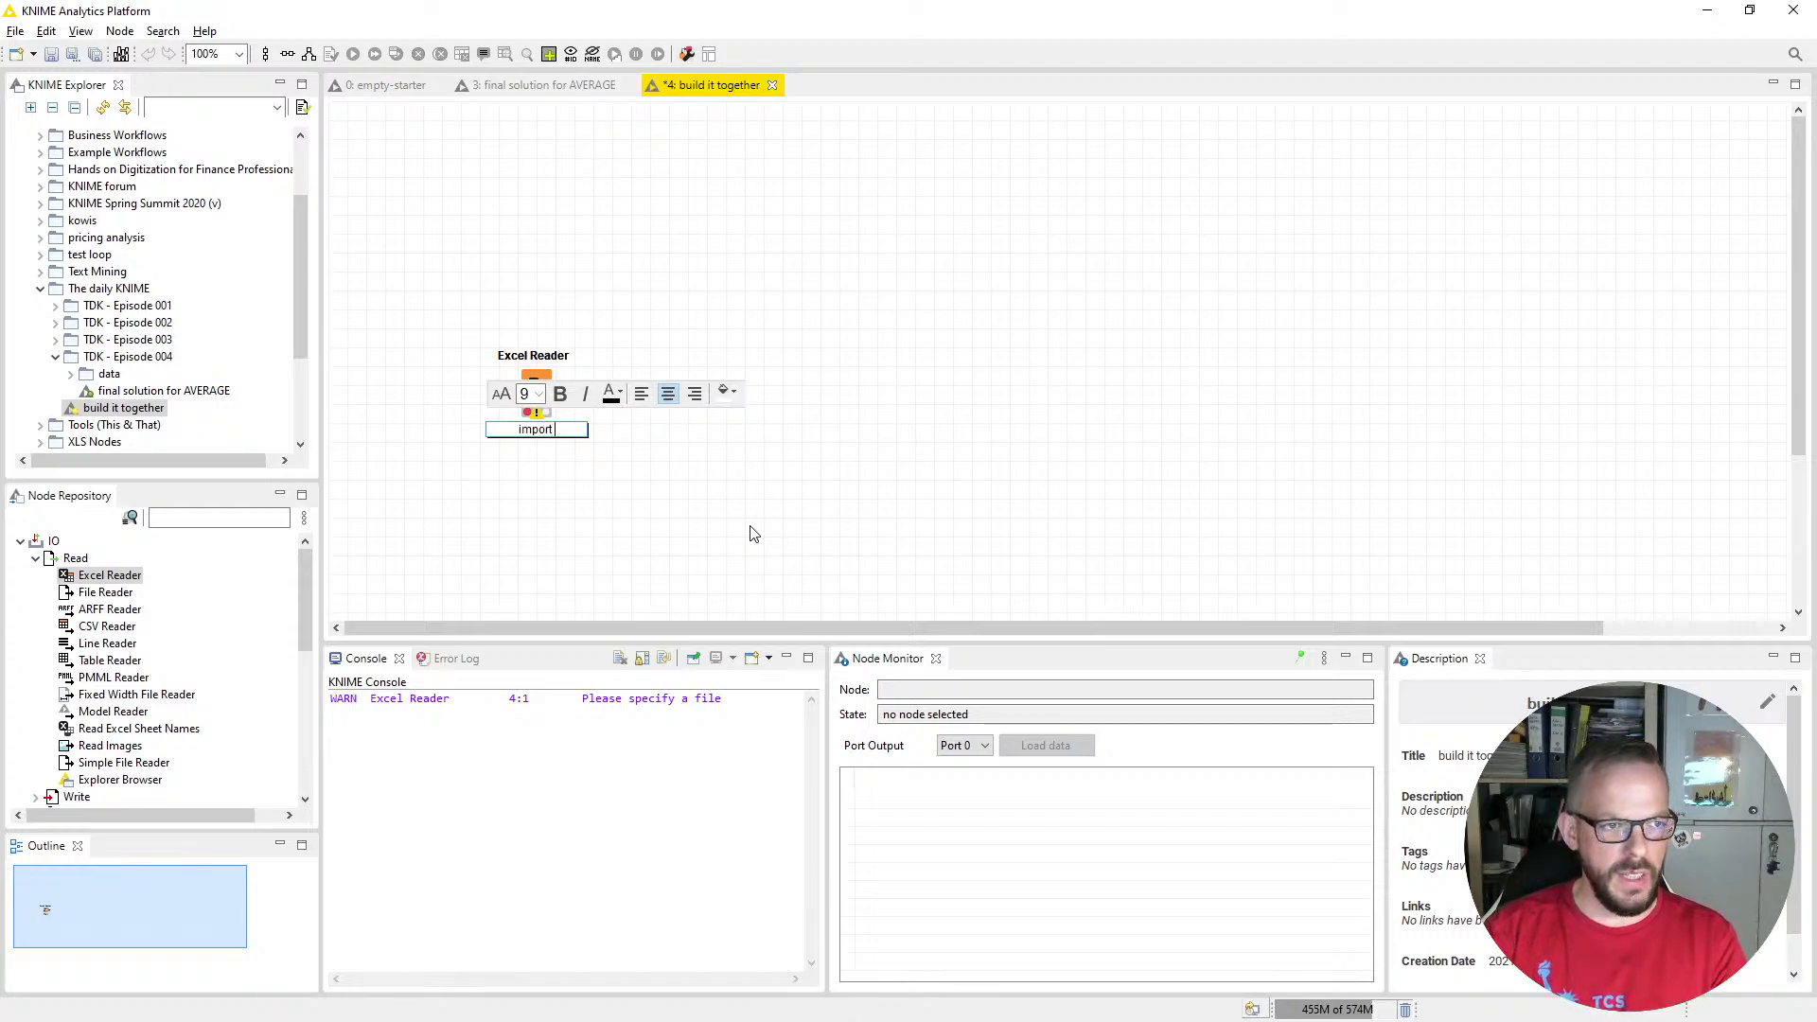
{"action": "key", "text": "Return"}
{"action": "type", "text": "base file"}
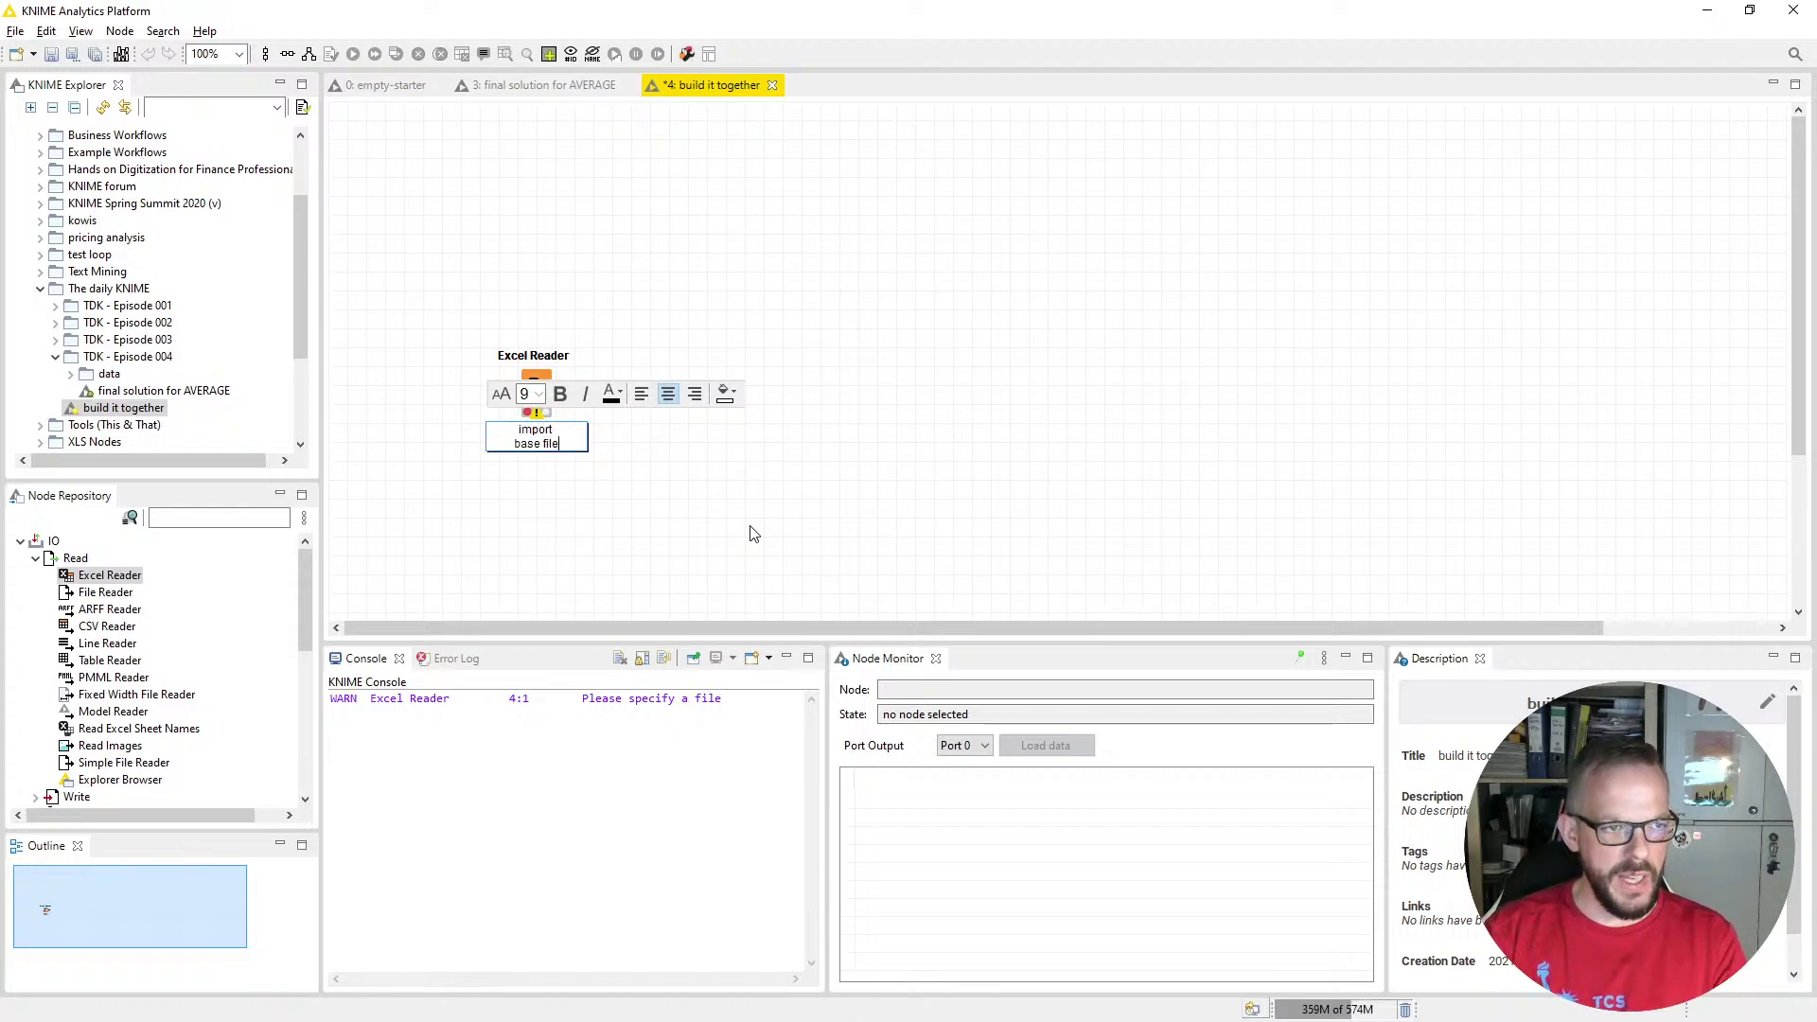
{"action": "left_click", "coordinate": [747, 531]}
{"action": "left_click", "coordinate": [536, 390]}
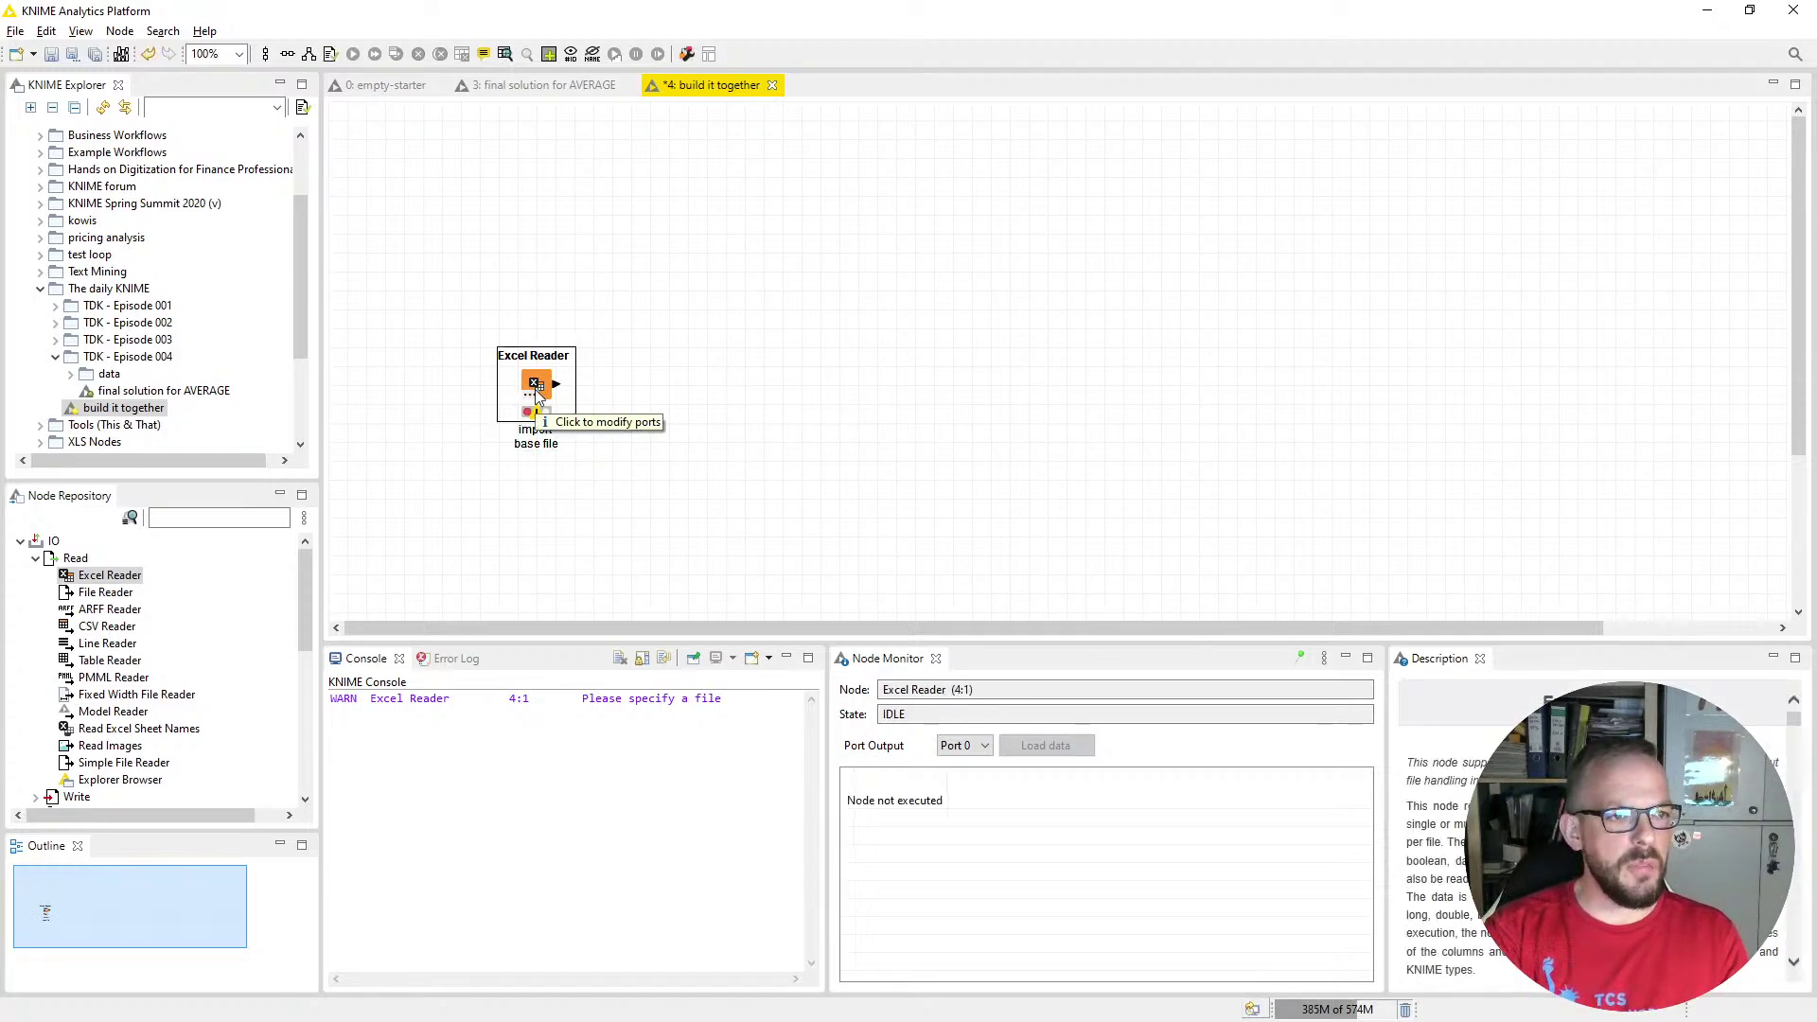
Point the Excel Reader at data/example-data-set.xlsx, read relative to the current workflow
{"action": "double_click", "coordinate": [536, 390]}
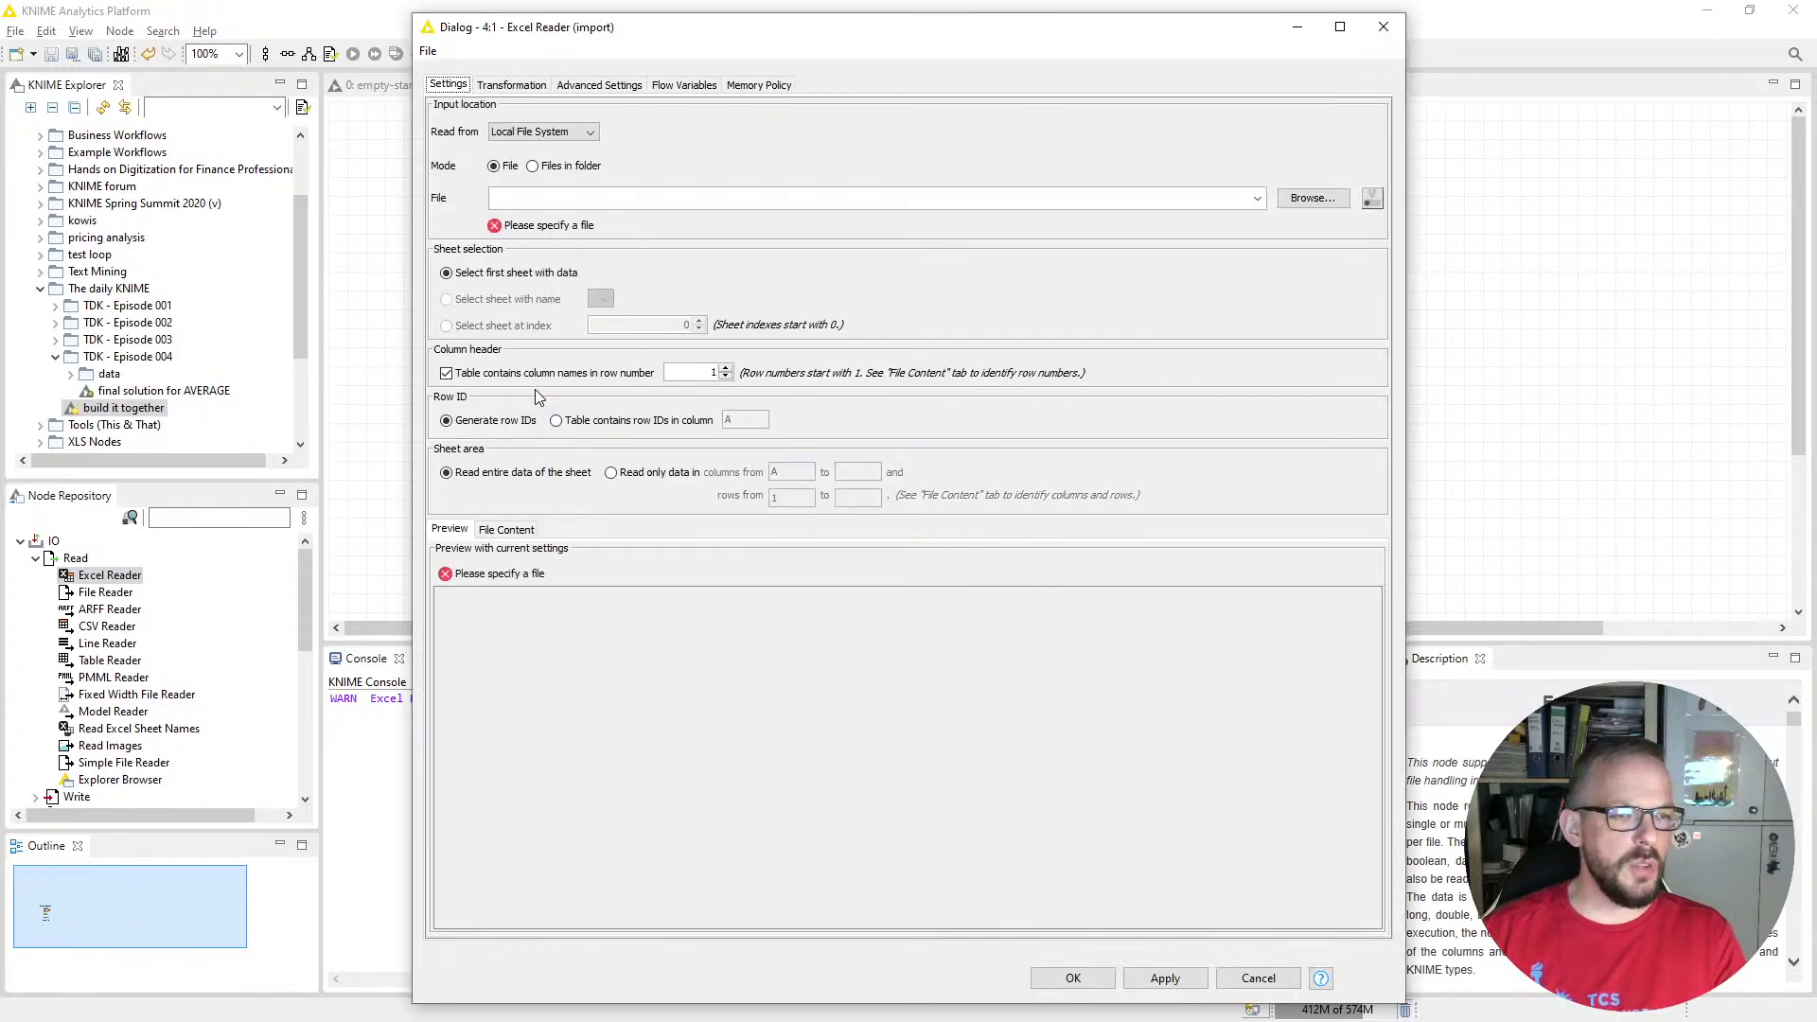
{"action": "left_click", "coordinate": [579, 134]}
{"action": "left_click", "coordinate": [558, 184]}
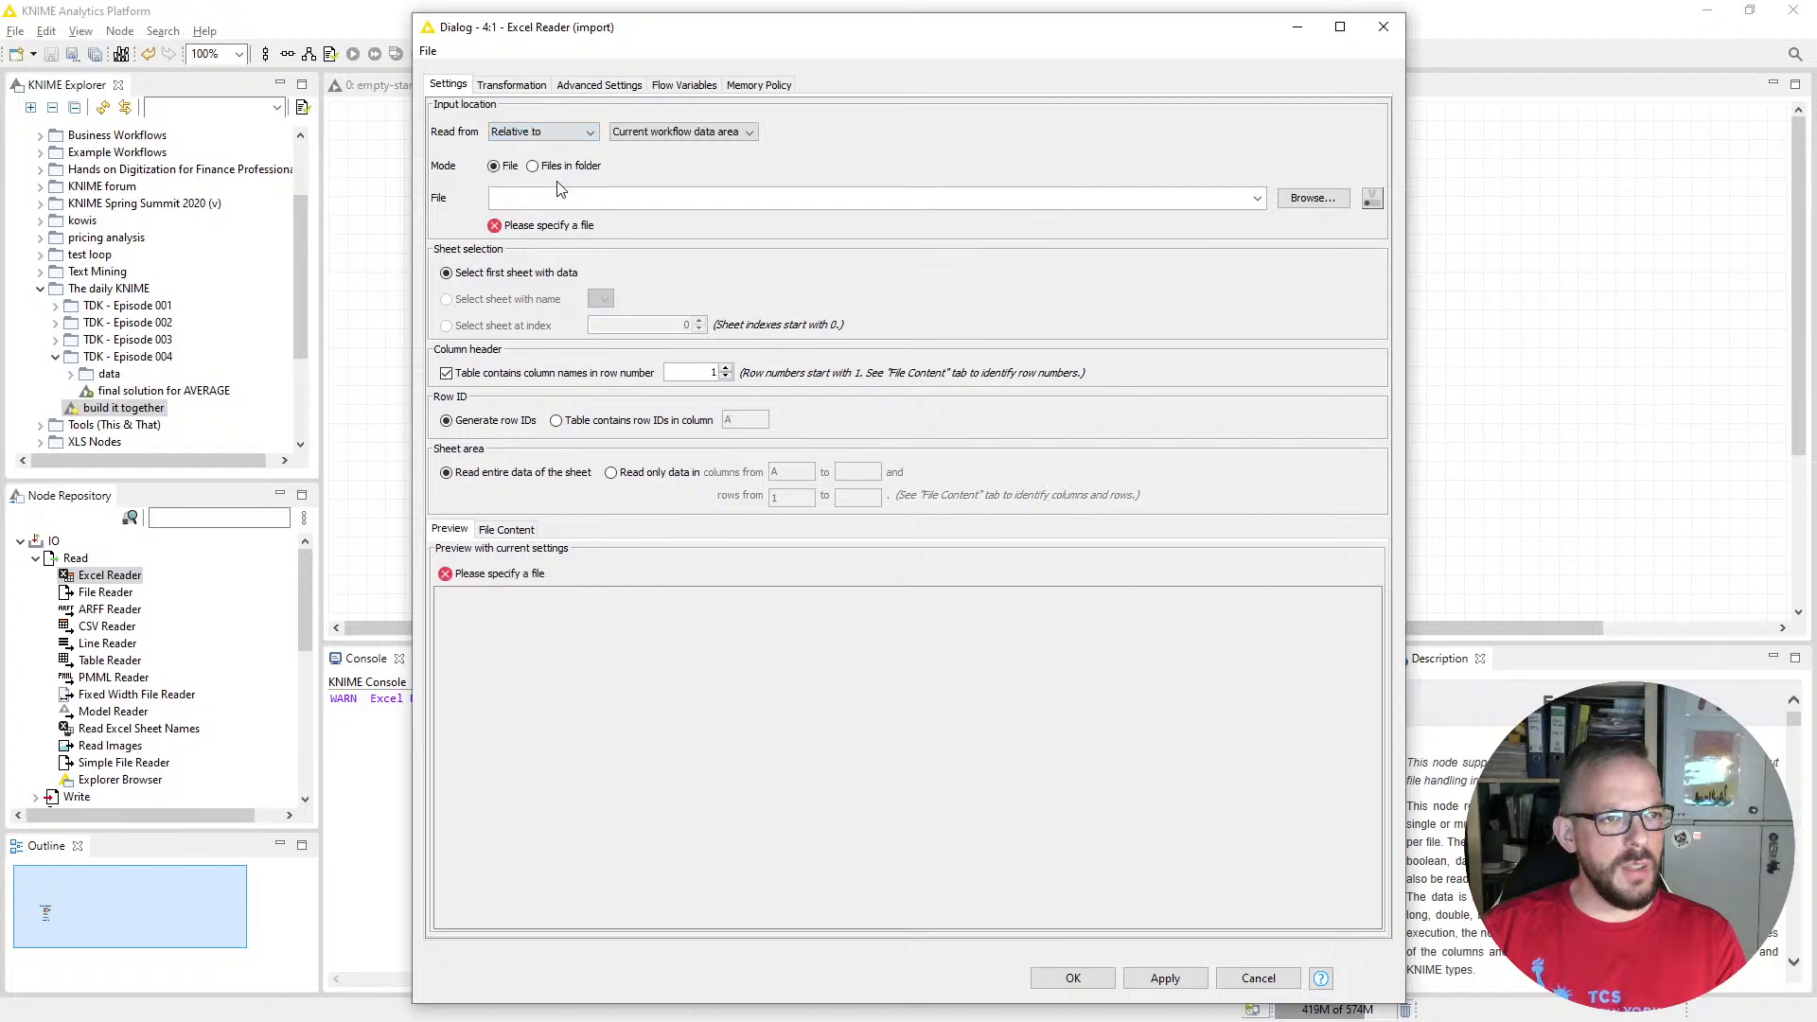
{"action": "left_click", "coordinate": [722, 134]}
{"action": "left_click", "coordinate": [705, 167]}
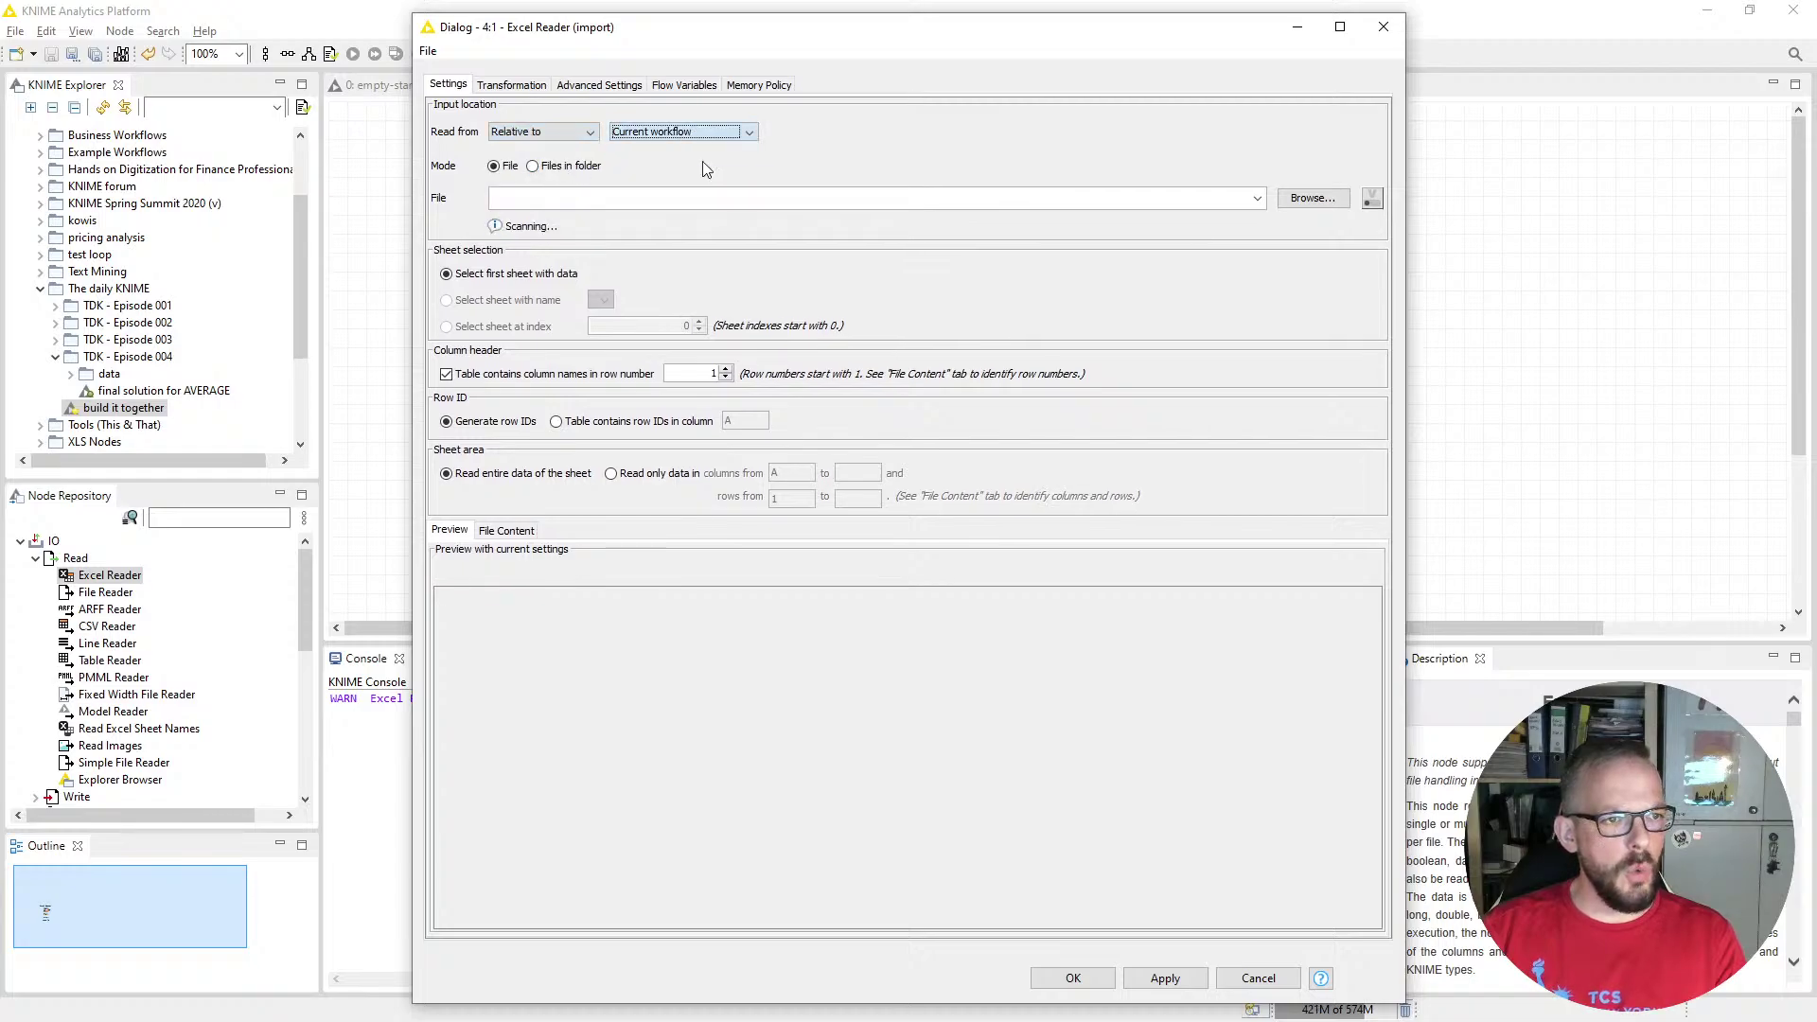
{"action": "left_click", "coordinate": [1313, 198]}
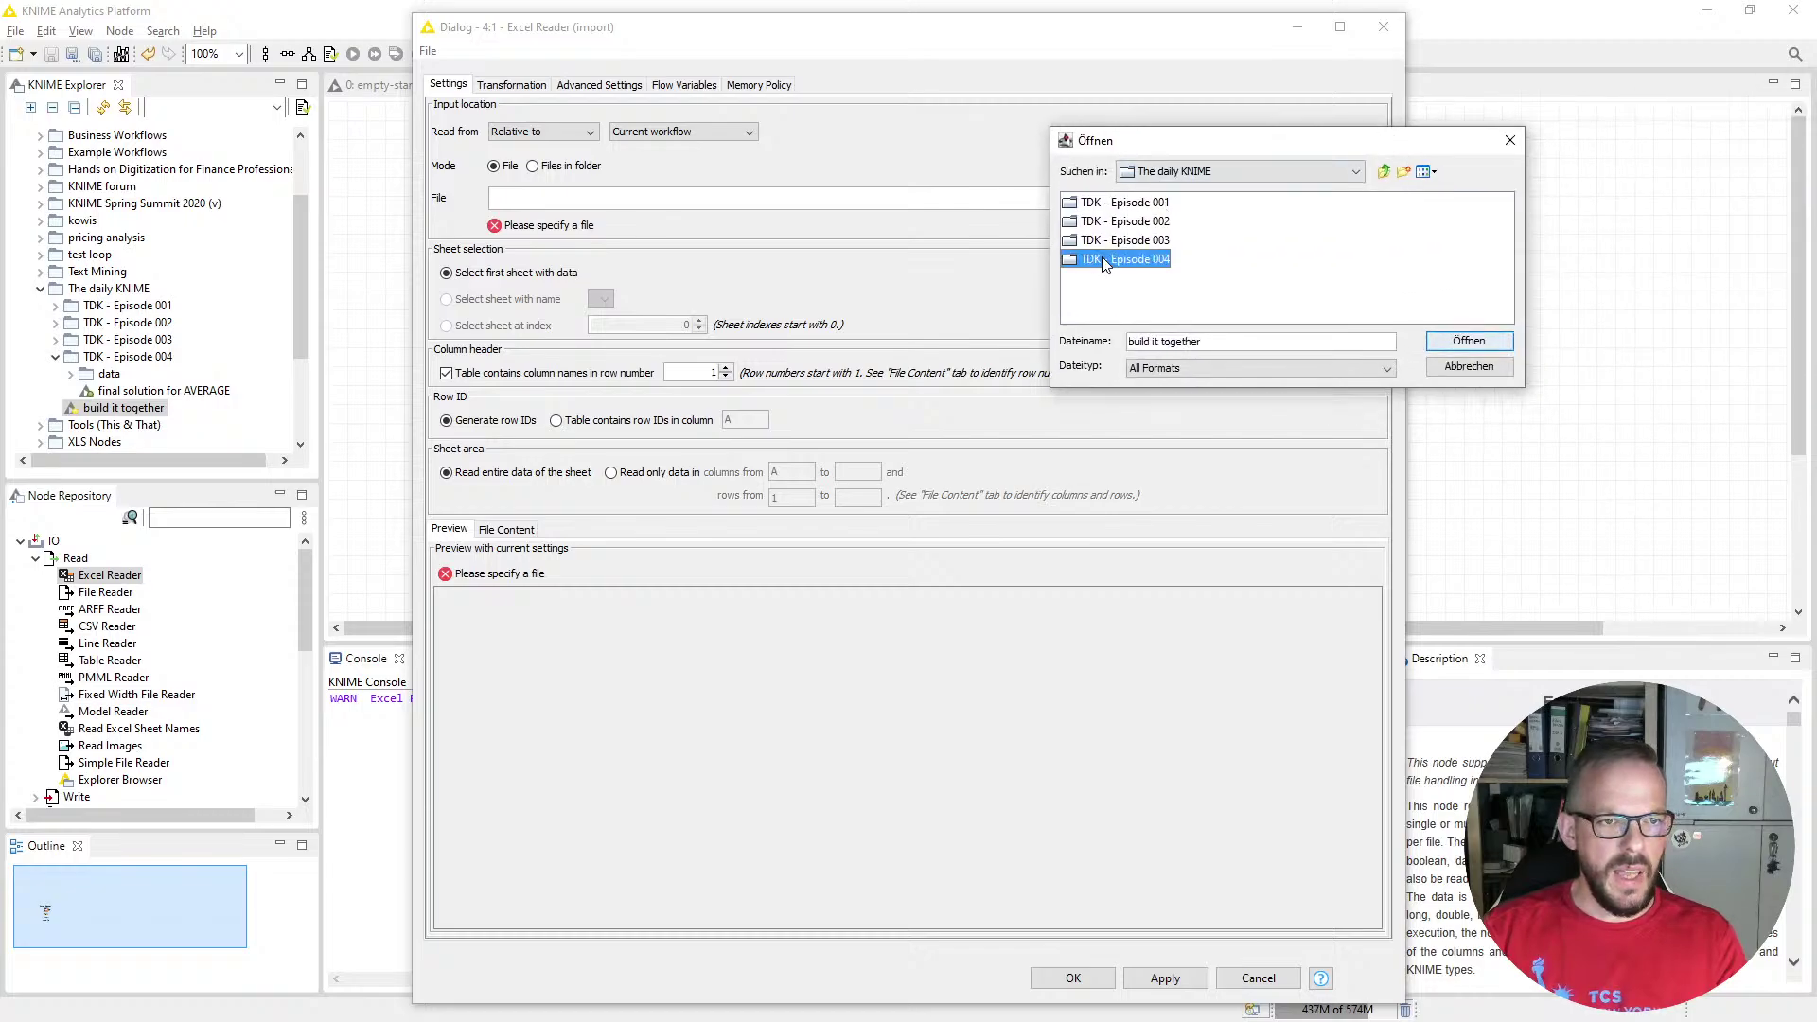
{"action": "double_click", "coordinate": [1109, 260]}
{"action": "double_click", "coordinate": [1091, 205]}
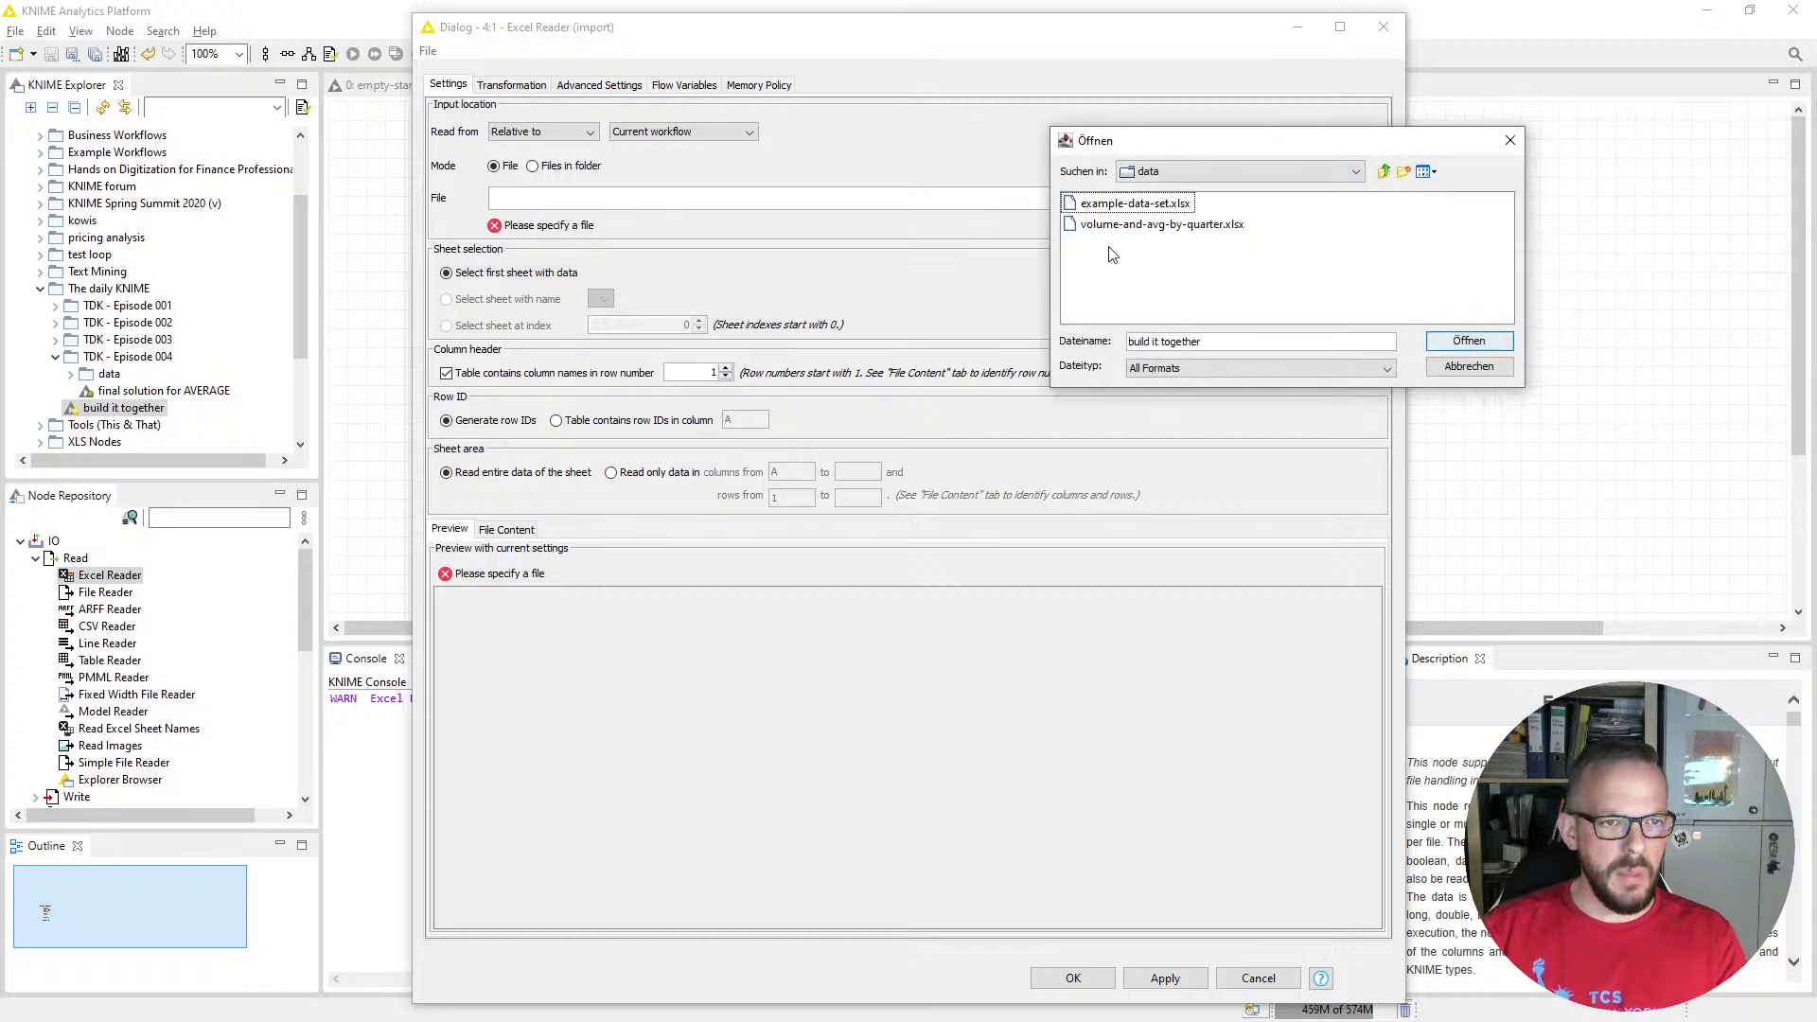
{"action": "left_click", "coordinate": [1117, 204]}
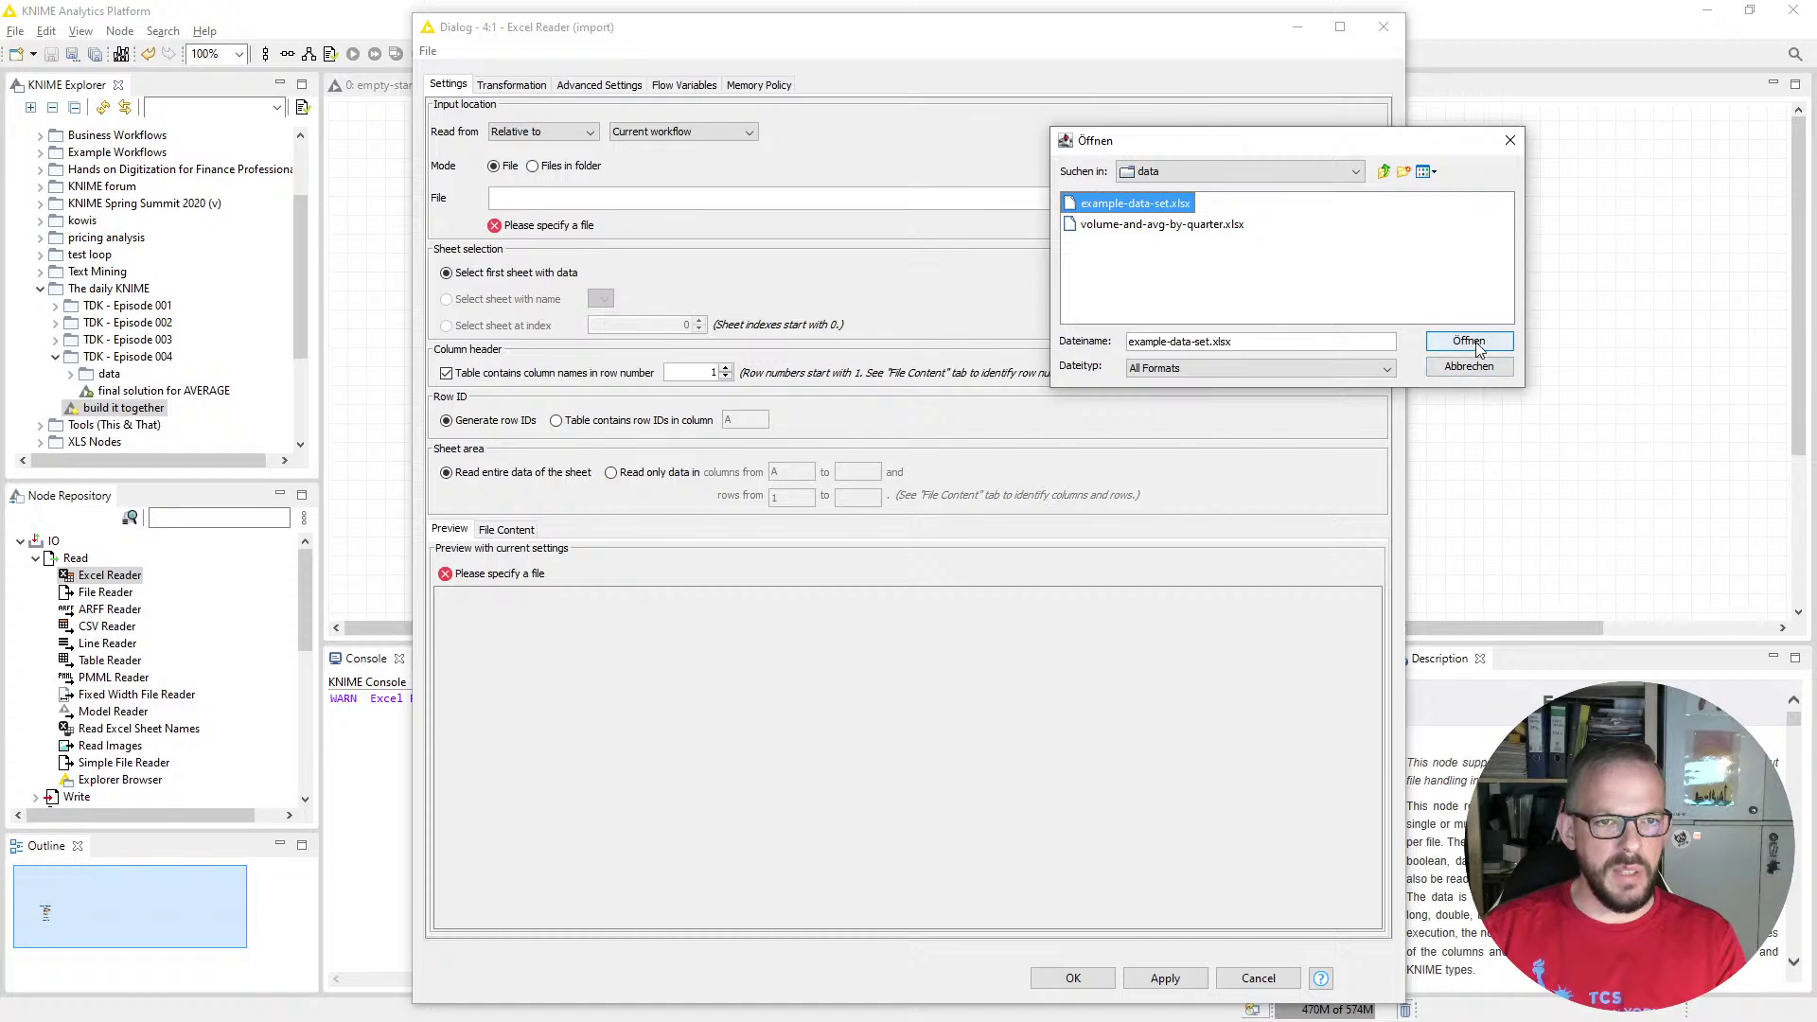
{"action": "left_click", "coordinate": [1469, 340]}
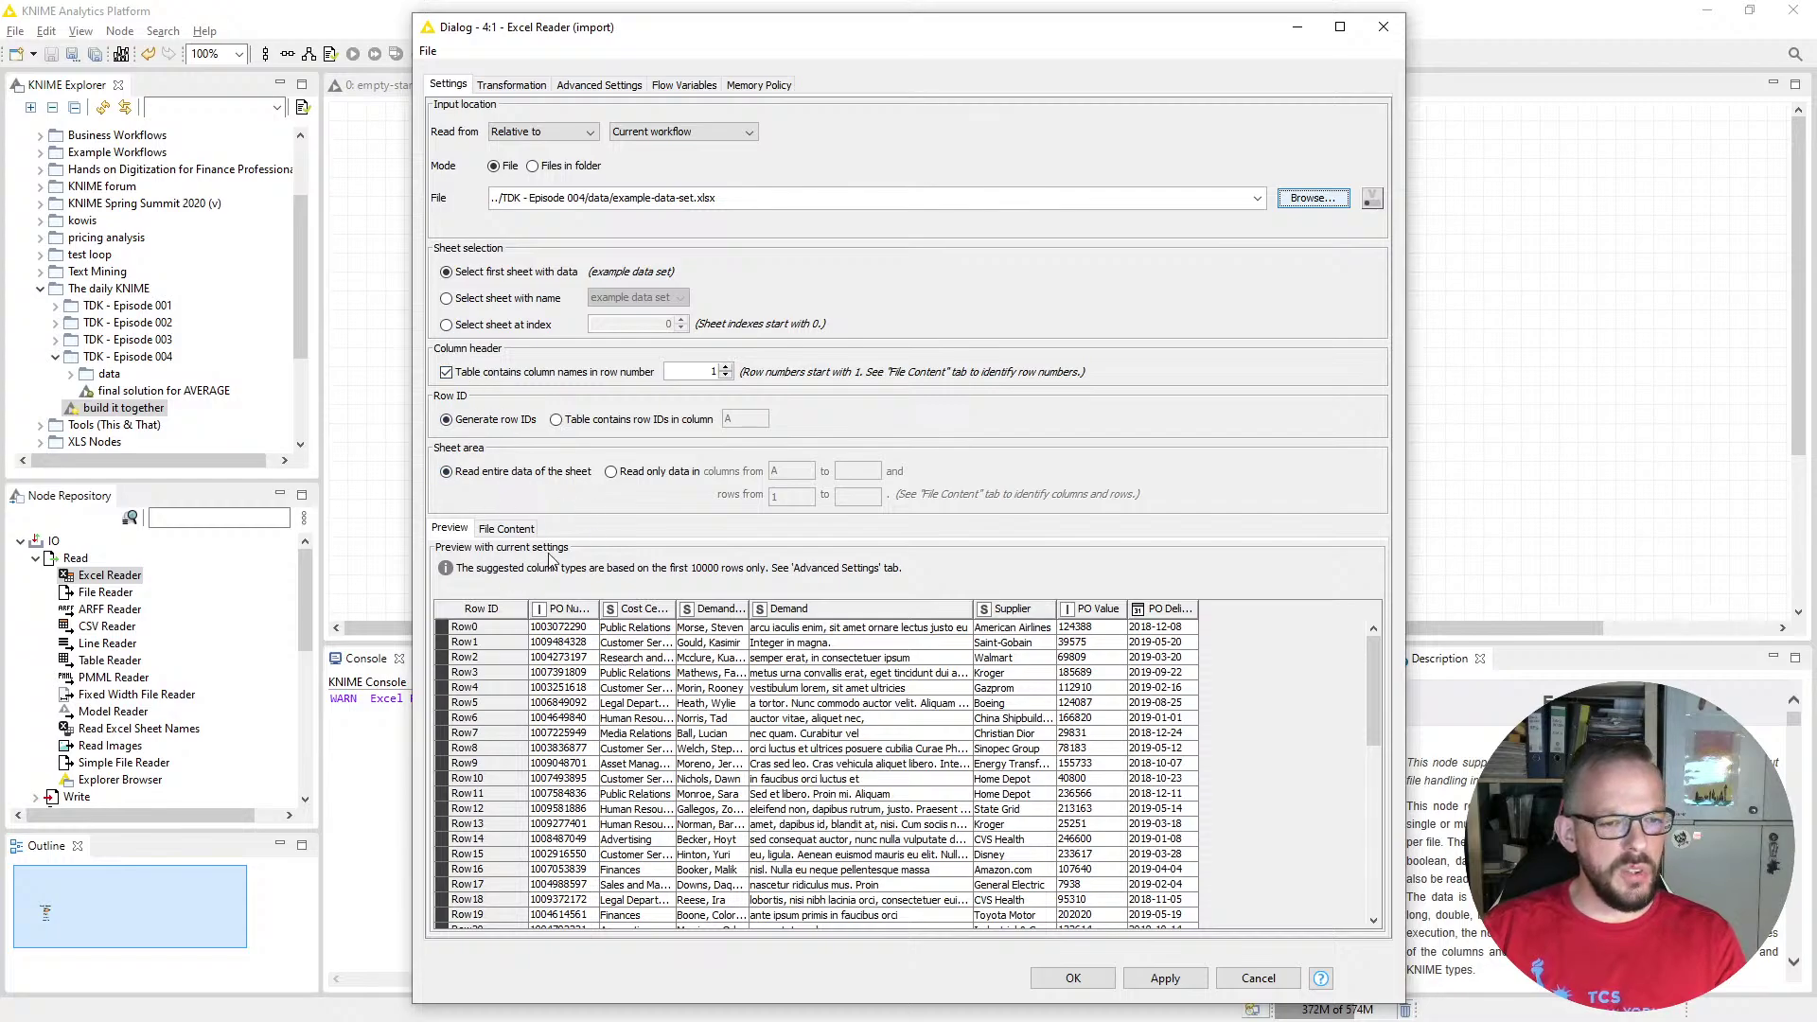
{"action": "left_click", "coordinate": [1073, 980]}
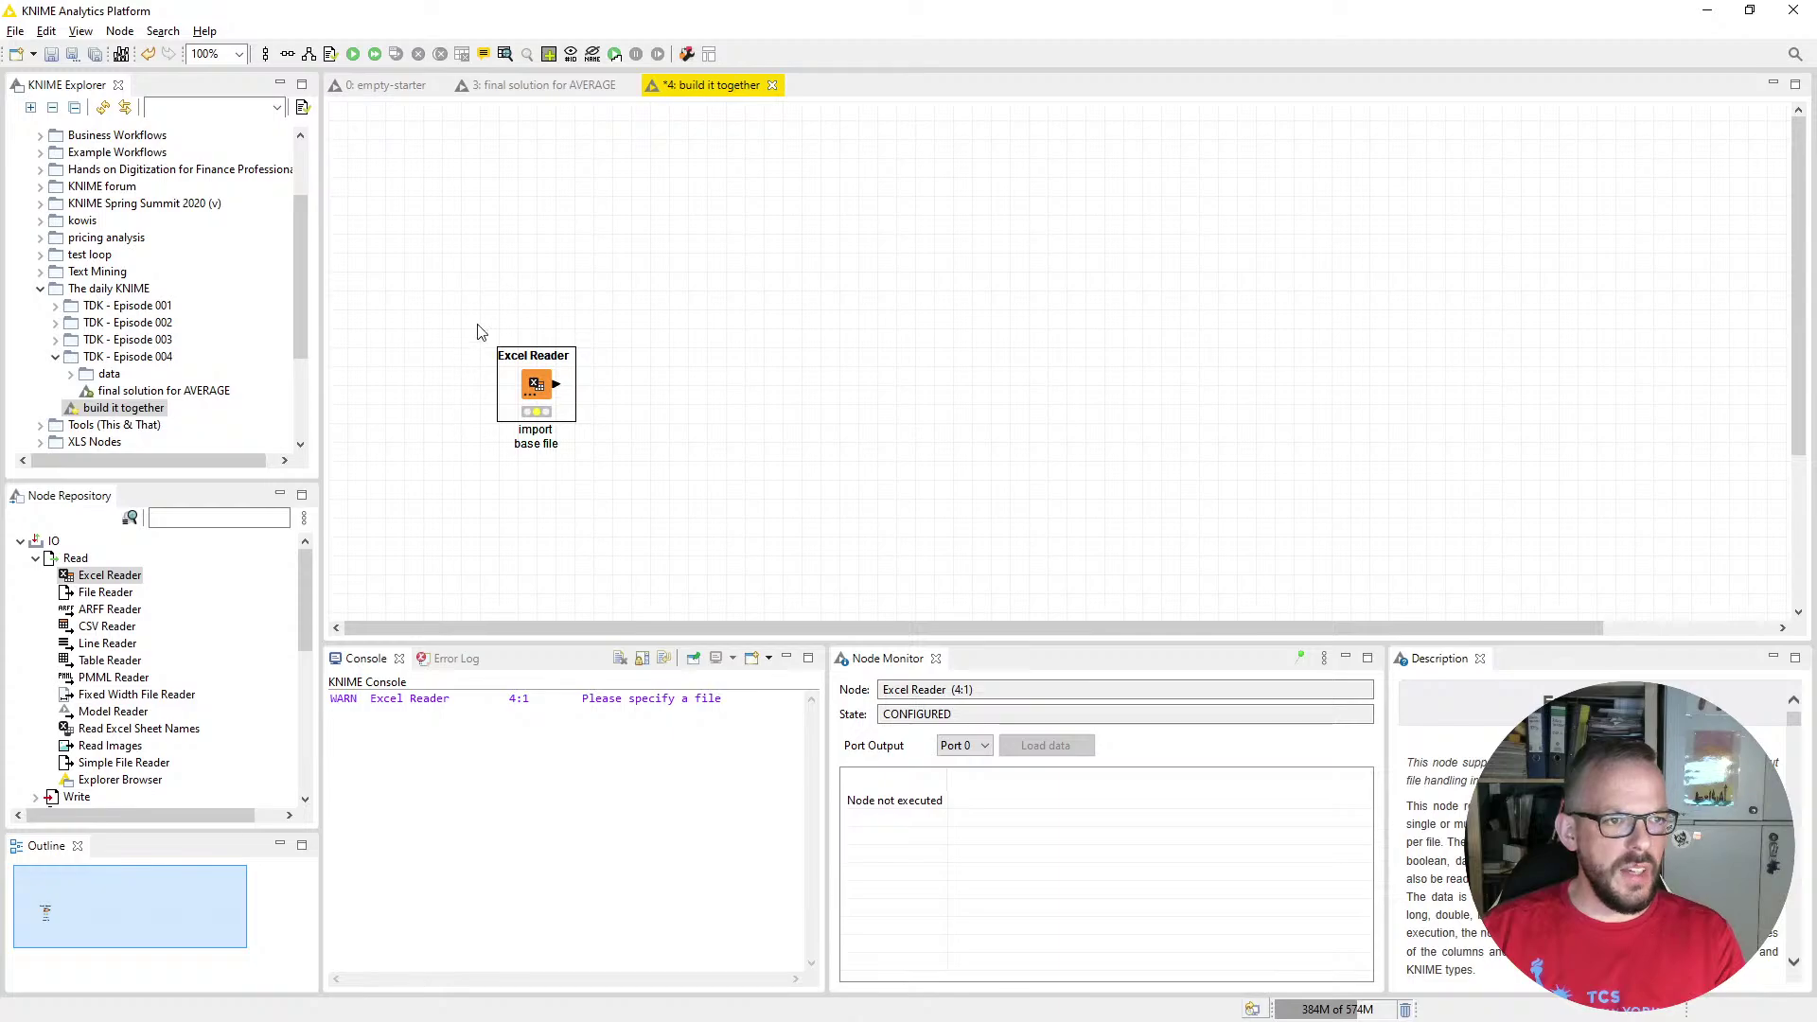
Execute the Excel Reader and inspect its 10,000-row, 7-column table, widening Cost Center
{"action": "left_click", "coordinate": [354, 56]}
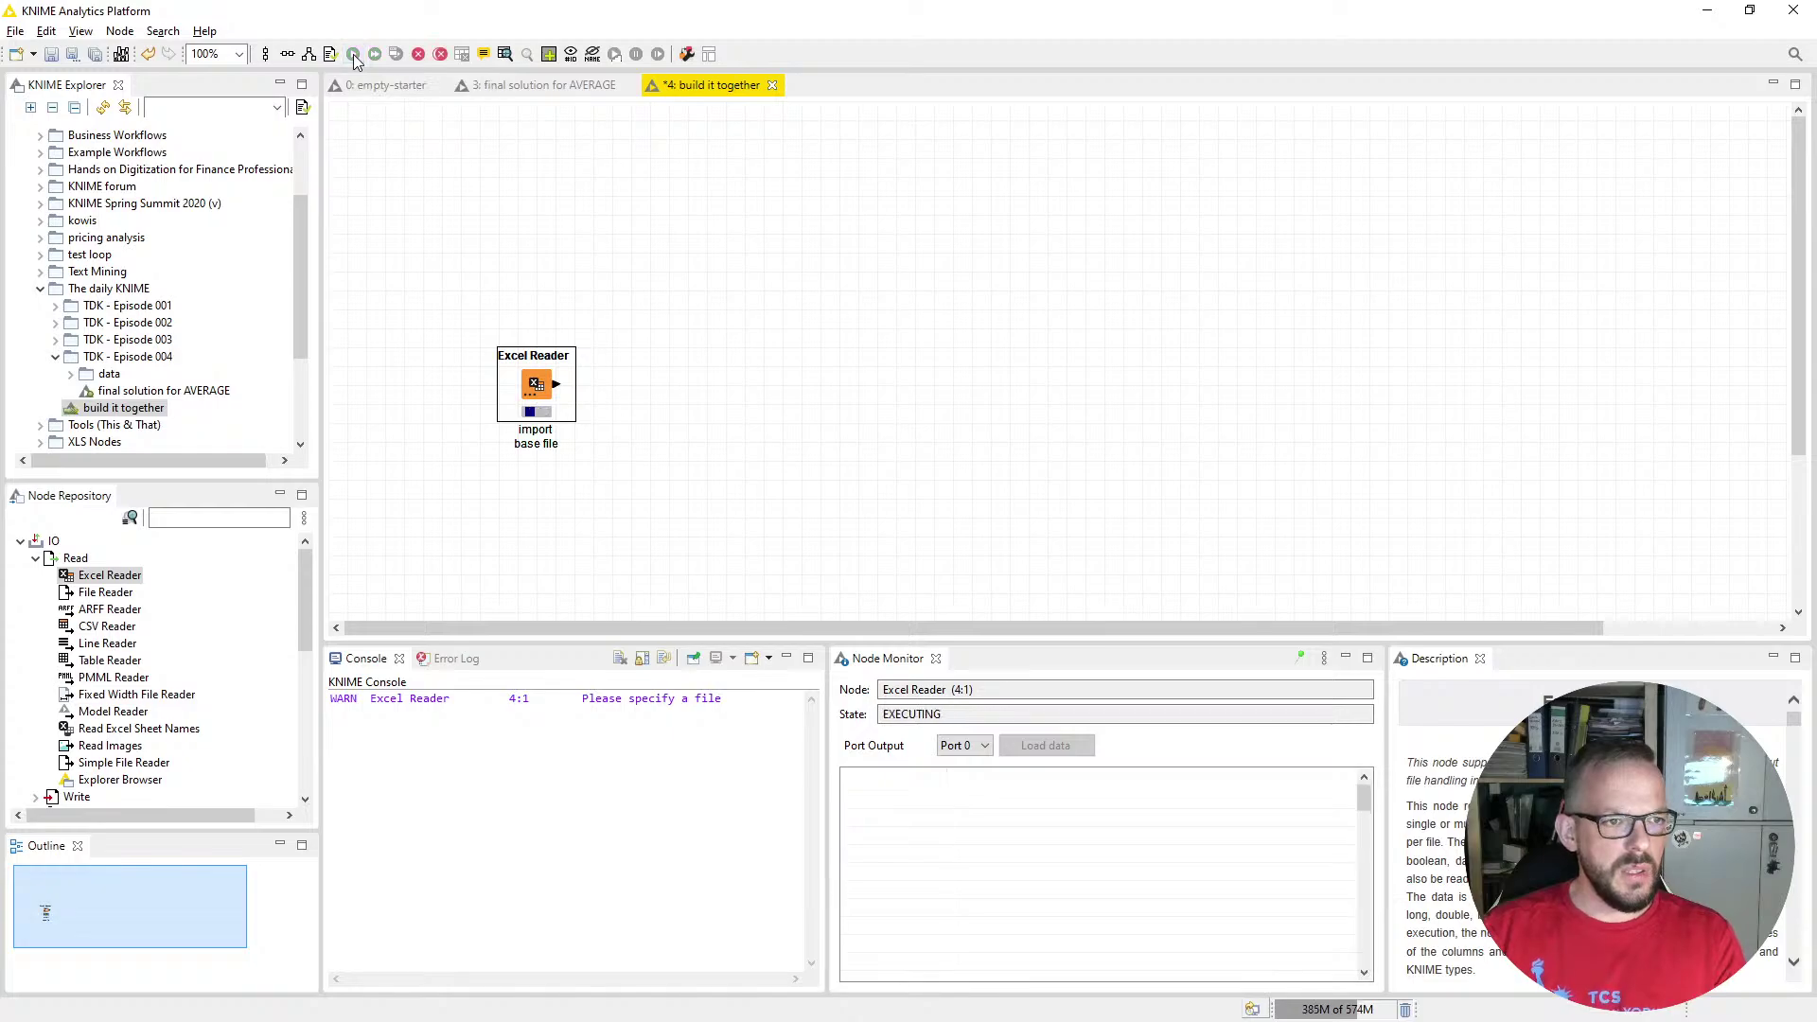
{"action": "right_click", "coordinate": [542, 388]}
{"action": "left_click", "coordinate": [617, 858]}
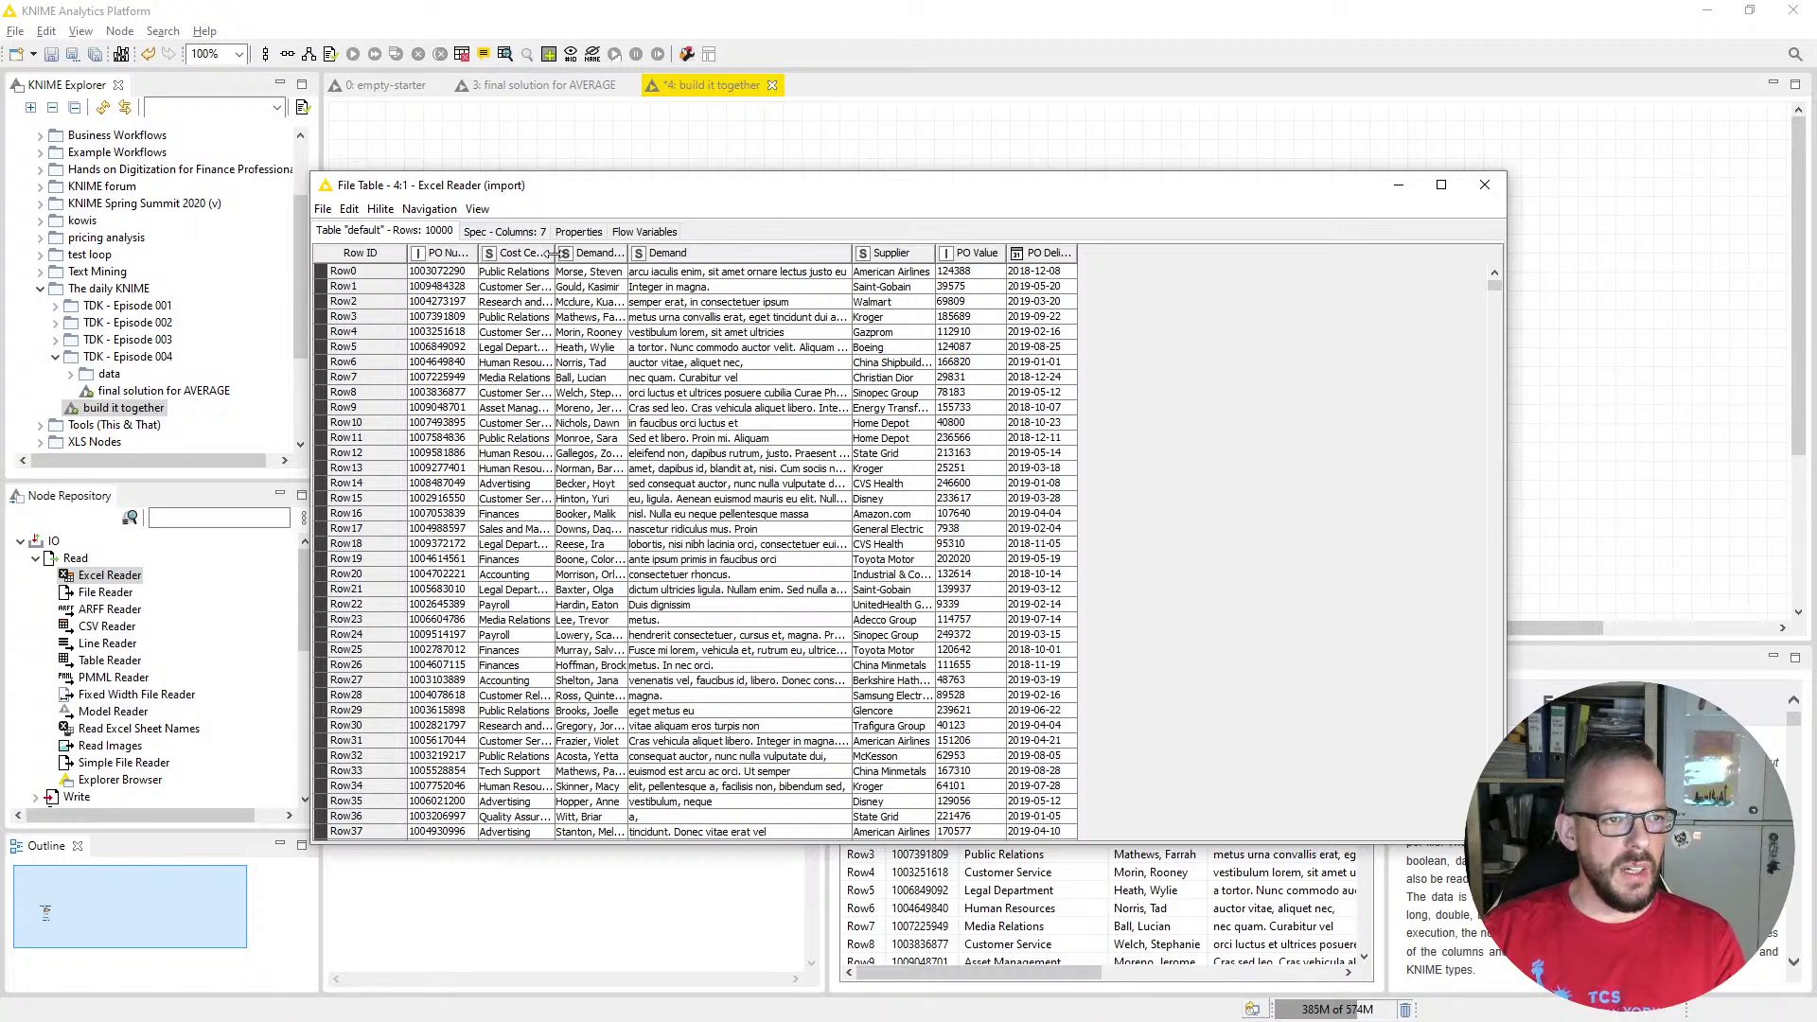
{"action": "left_click_drag", "start_coordinate": [552, 254], "coordinate": [659, 254]}
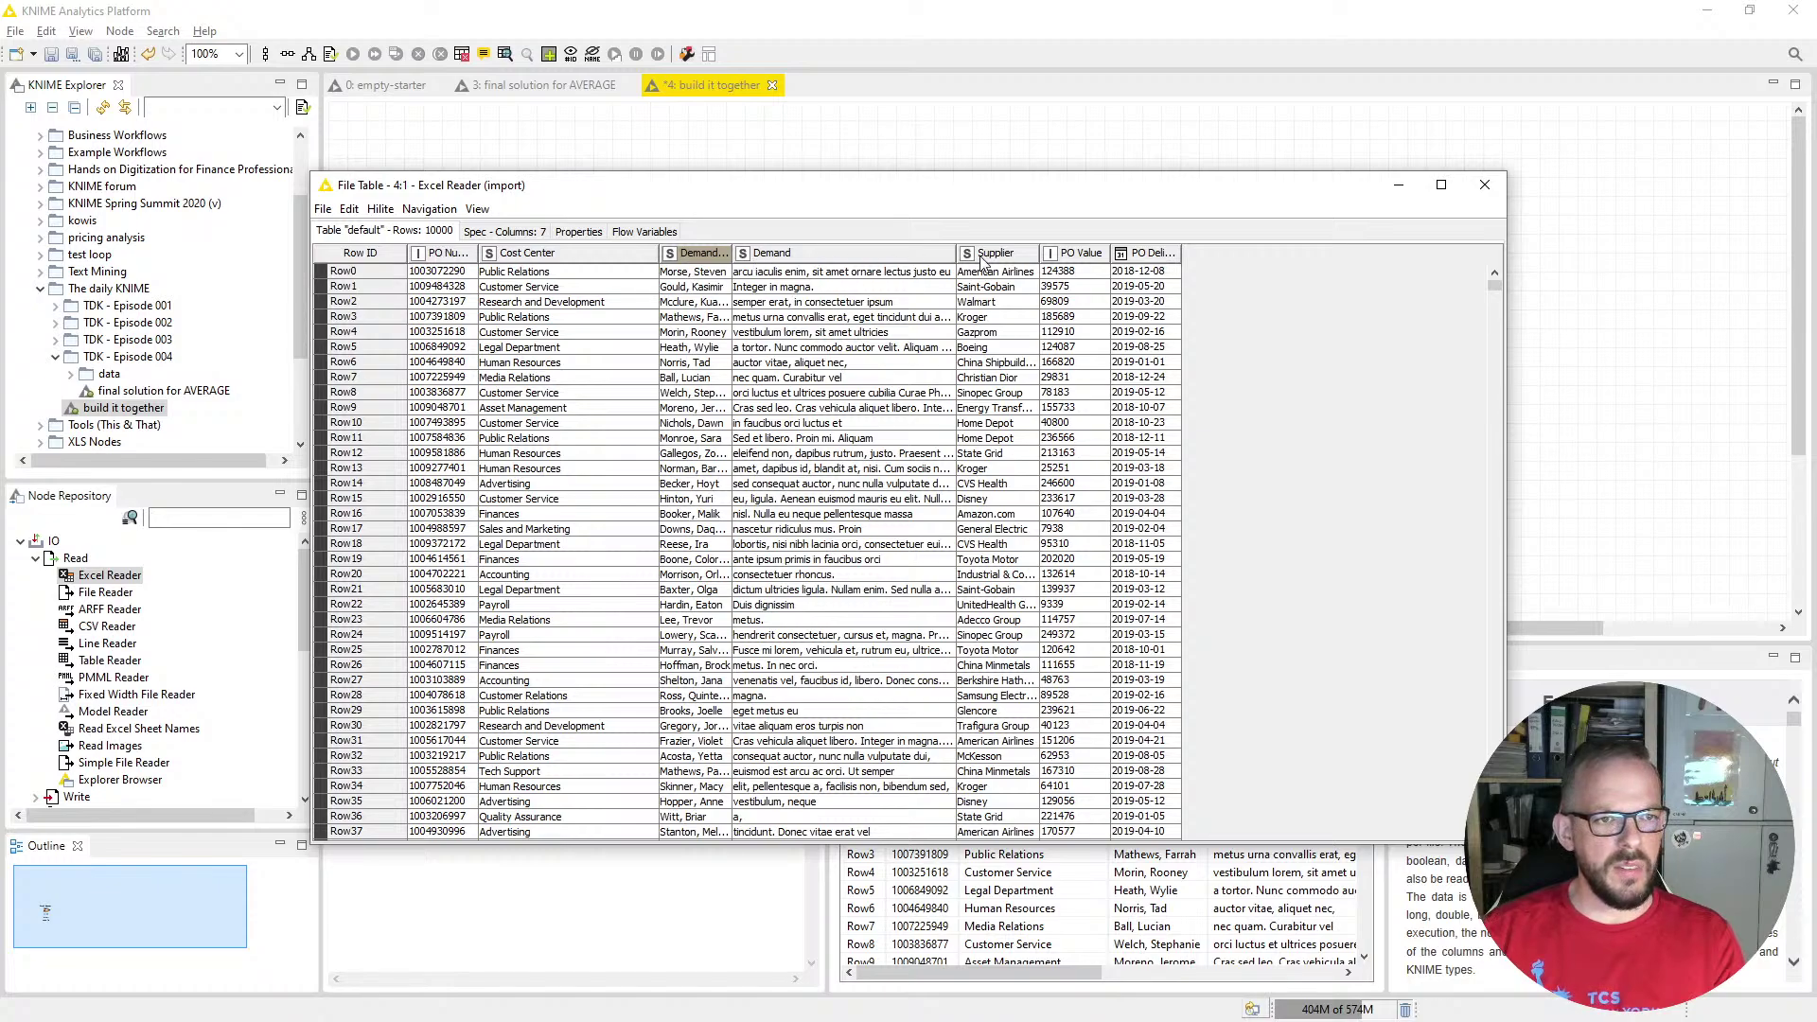
{"action": "left_click", "coordinate": [1486, 185]}
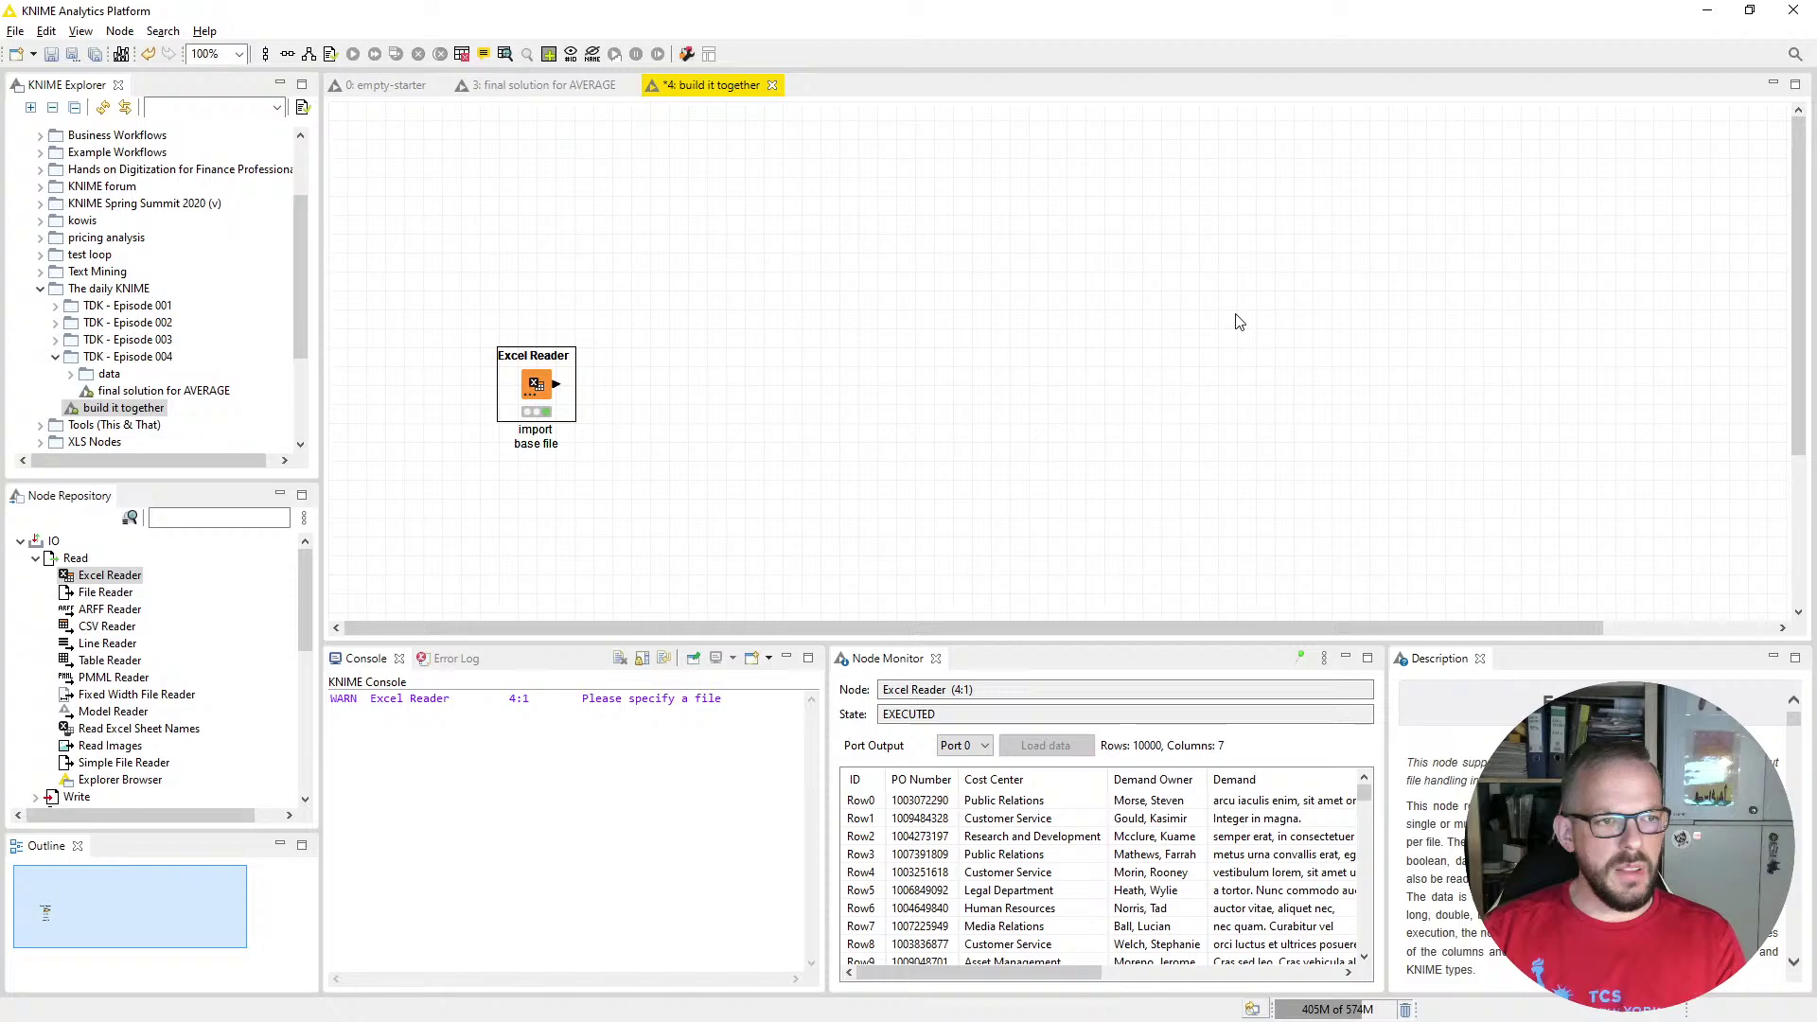
{"action": "left_click", "coordinate": [220, 517]}
Add a Rule Engine after the Excel Reader and label it 'add fiscal quarter'
{"action": "type", "text": "rul"}
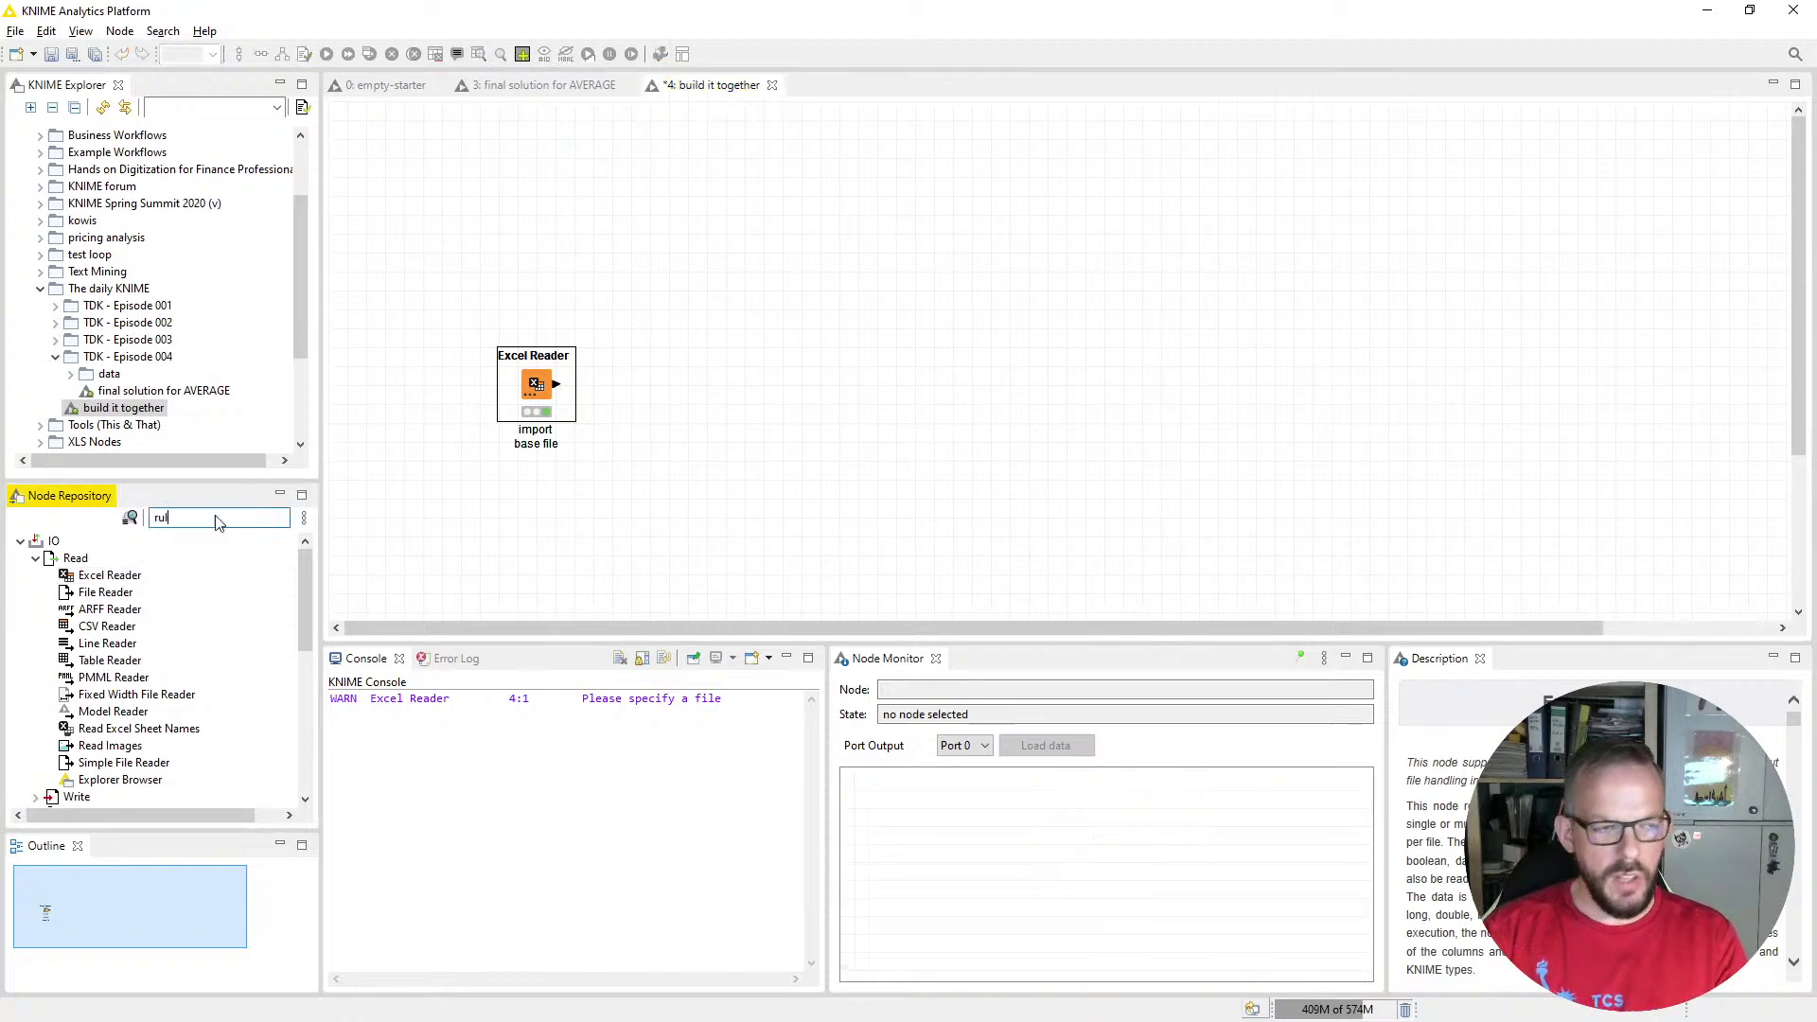
{"action": "type", "text": "e engine"}
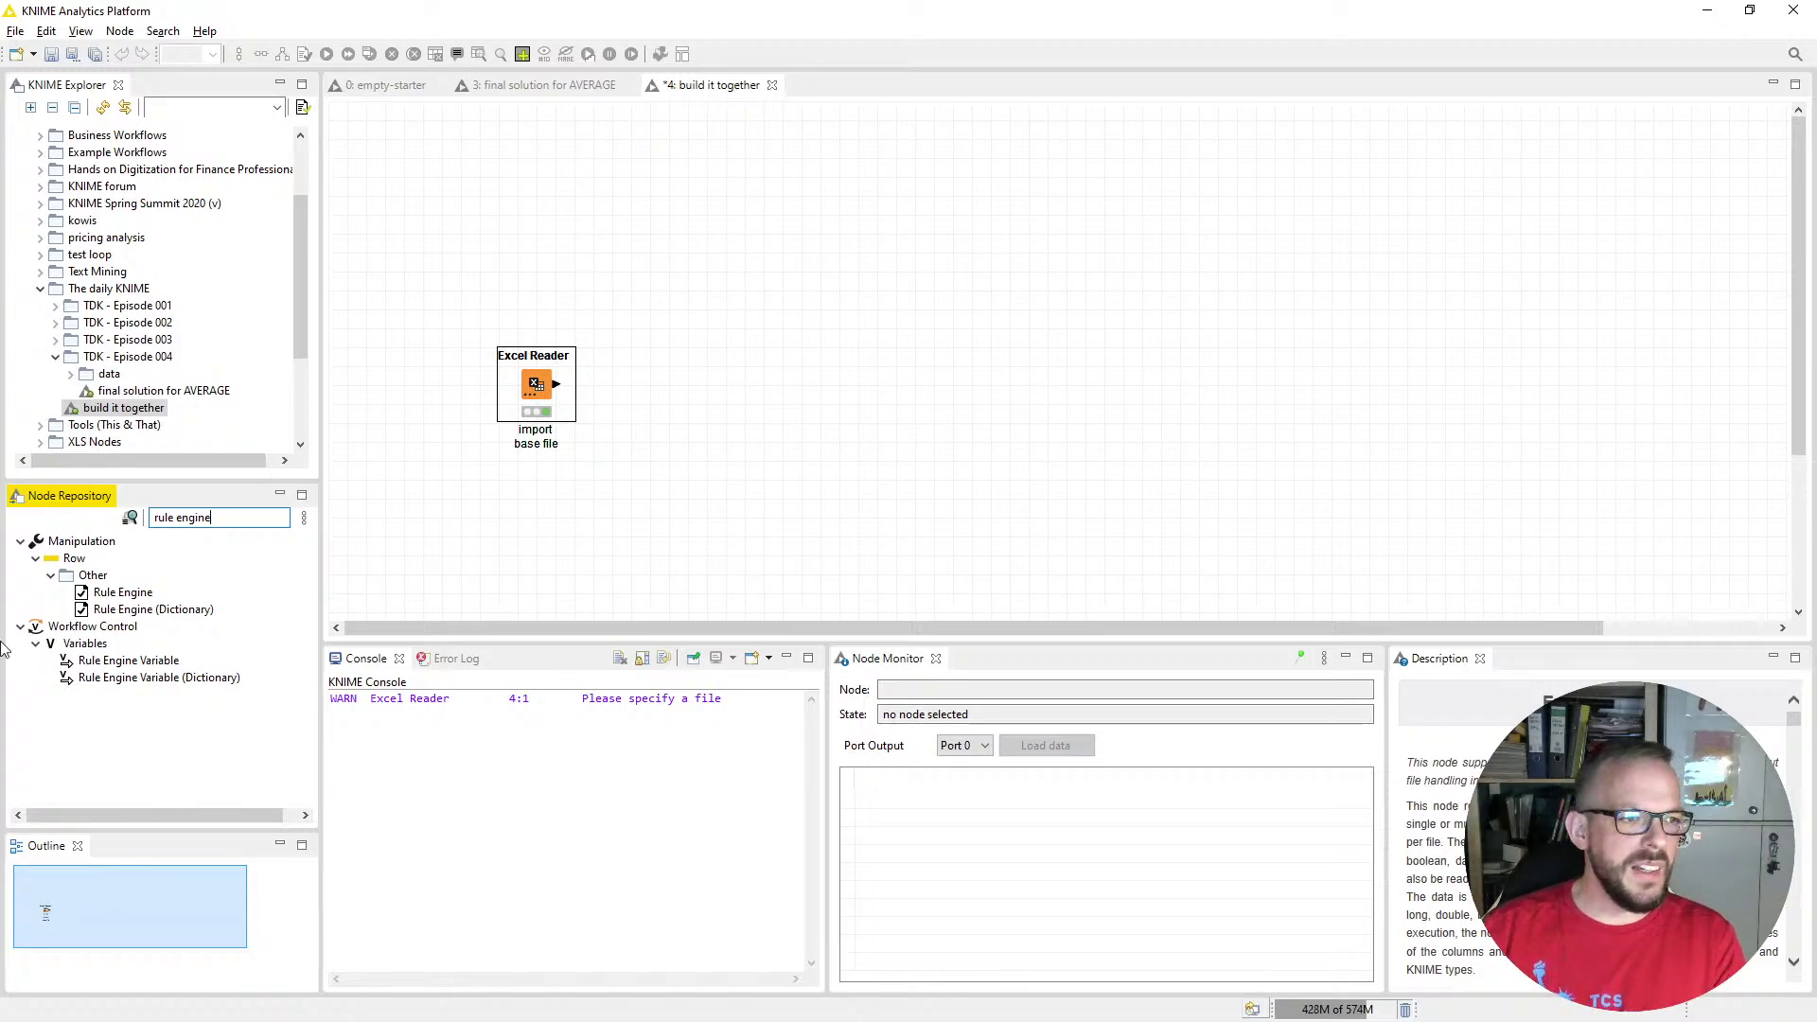
{"action": "double_click", "coordinate": [114, 595]}
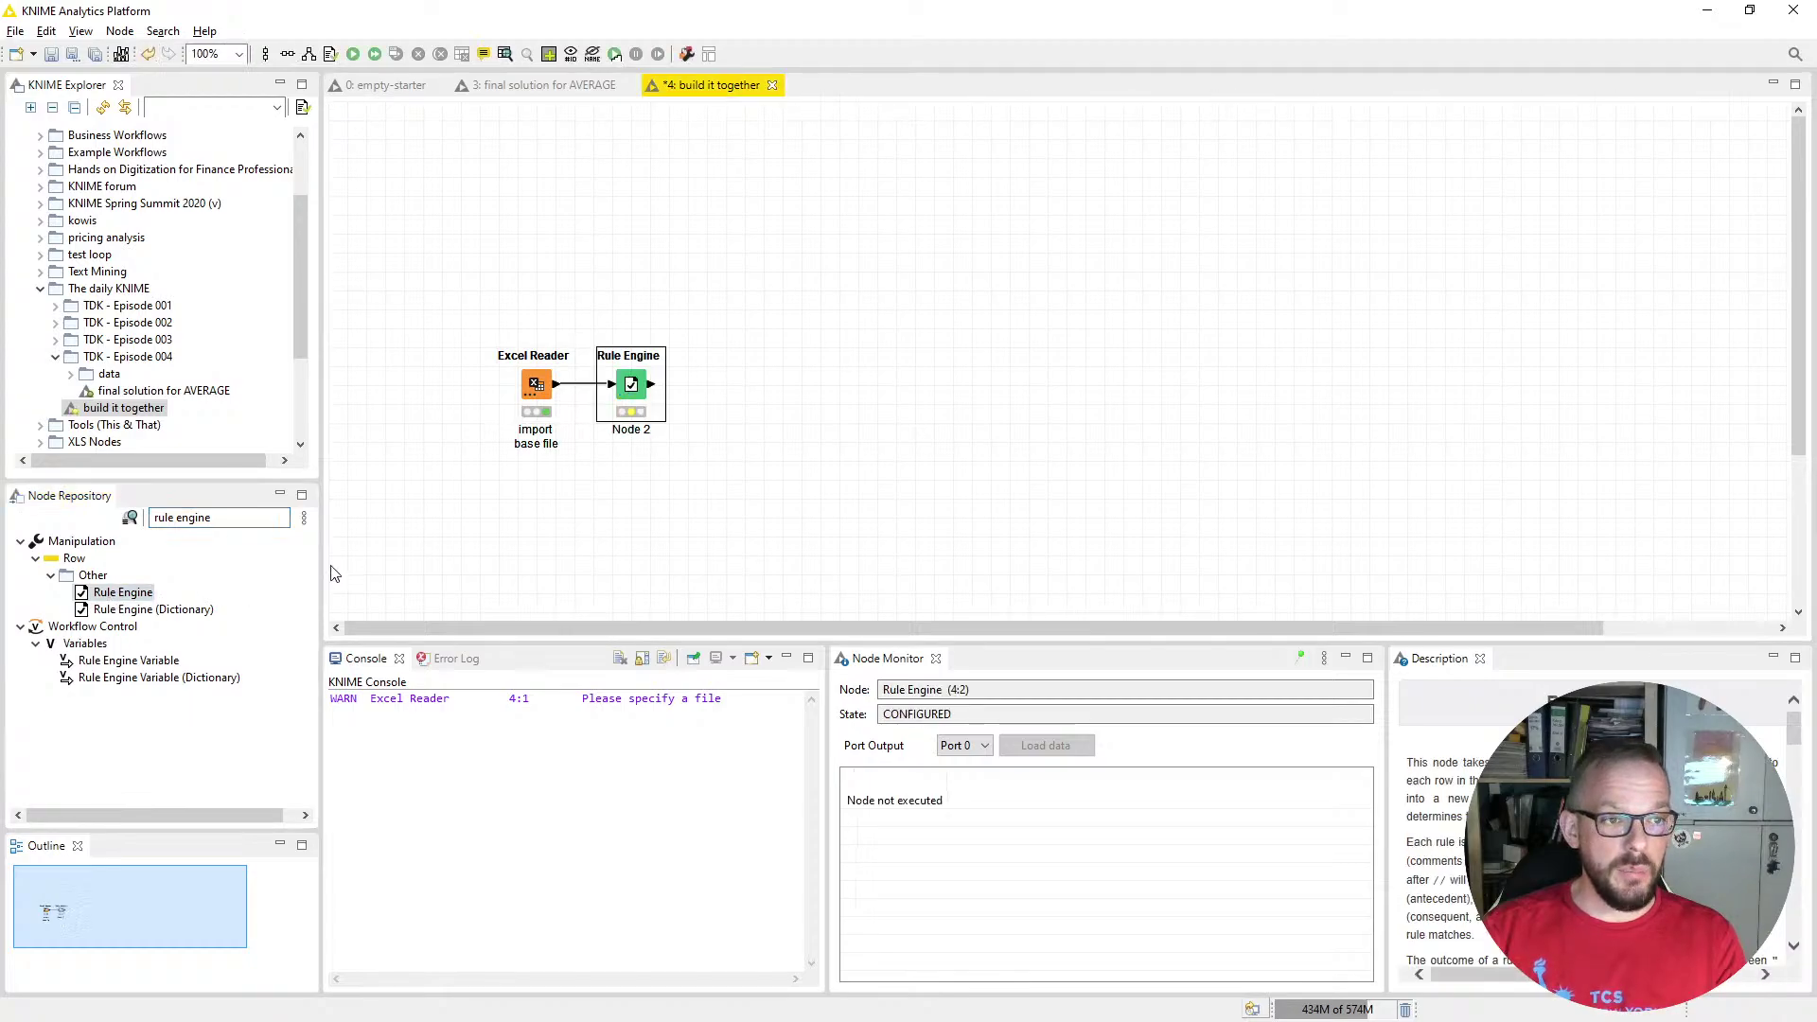
{"action": "key", "text": "F2"}
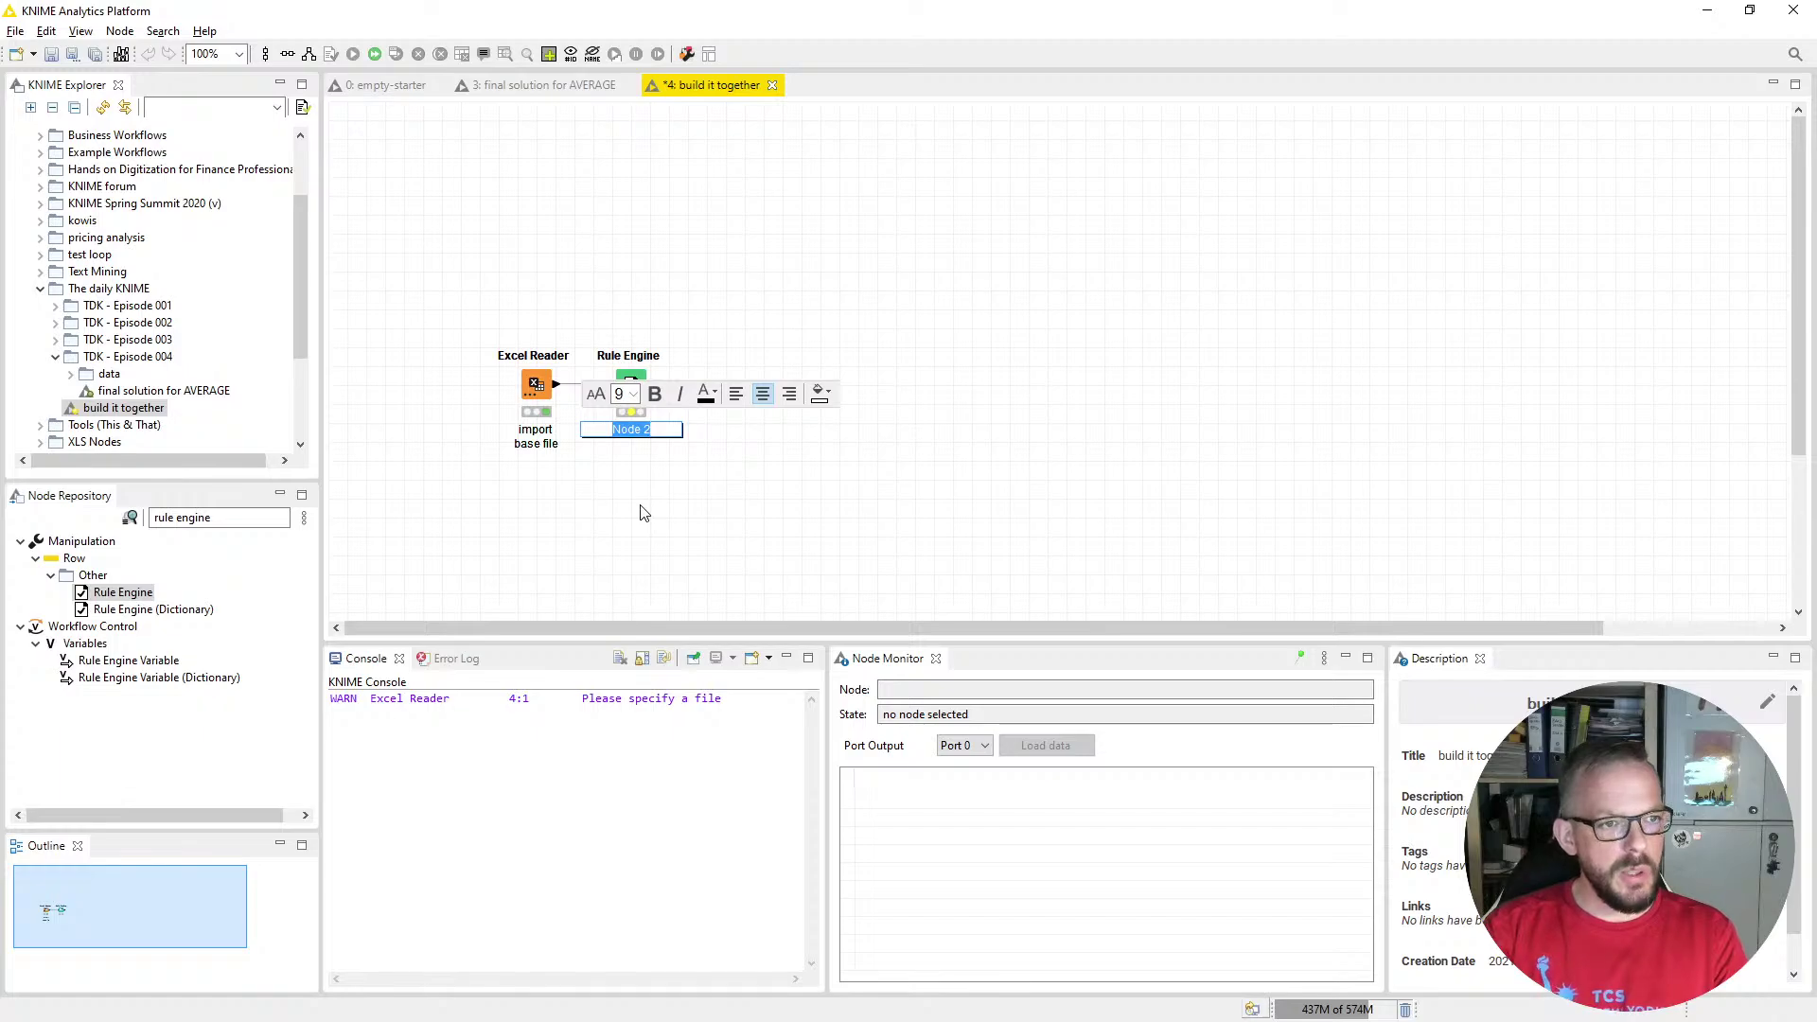
{"action": "type", "text": "a"}
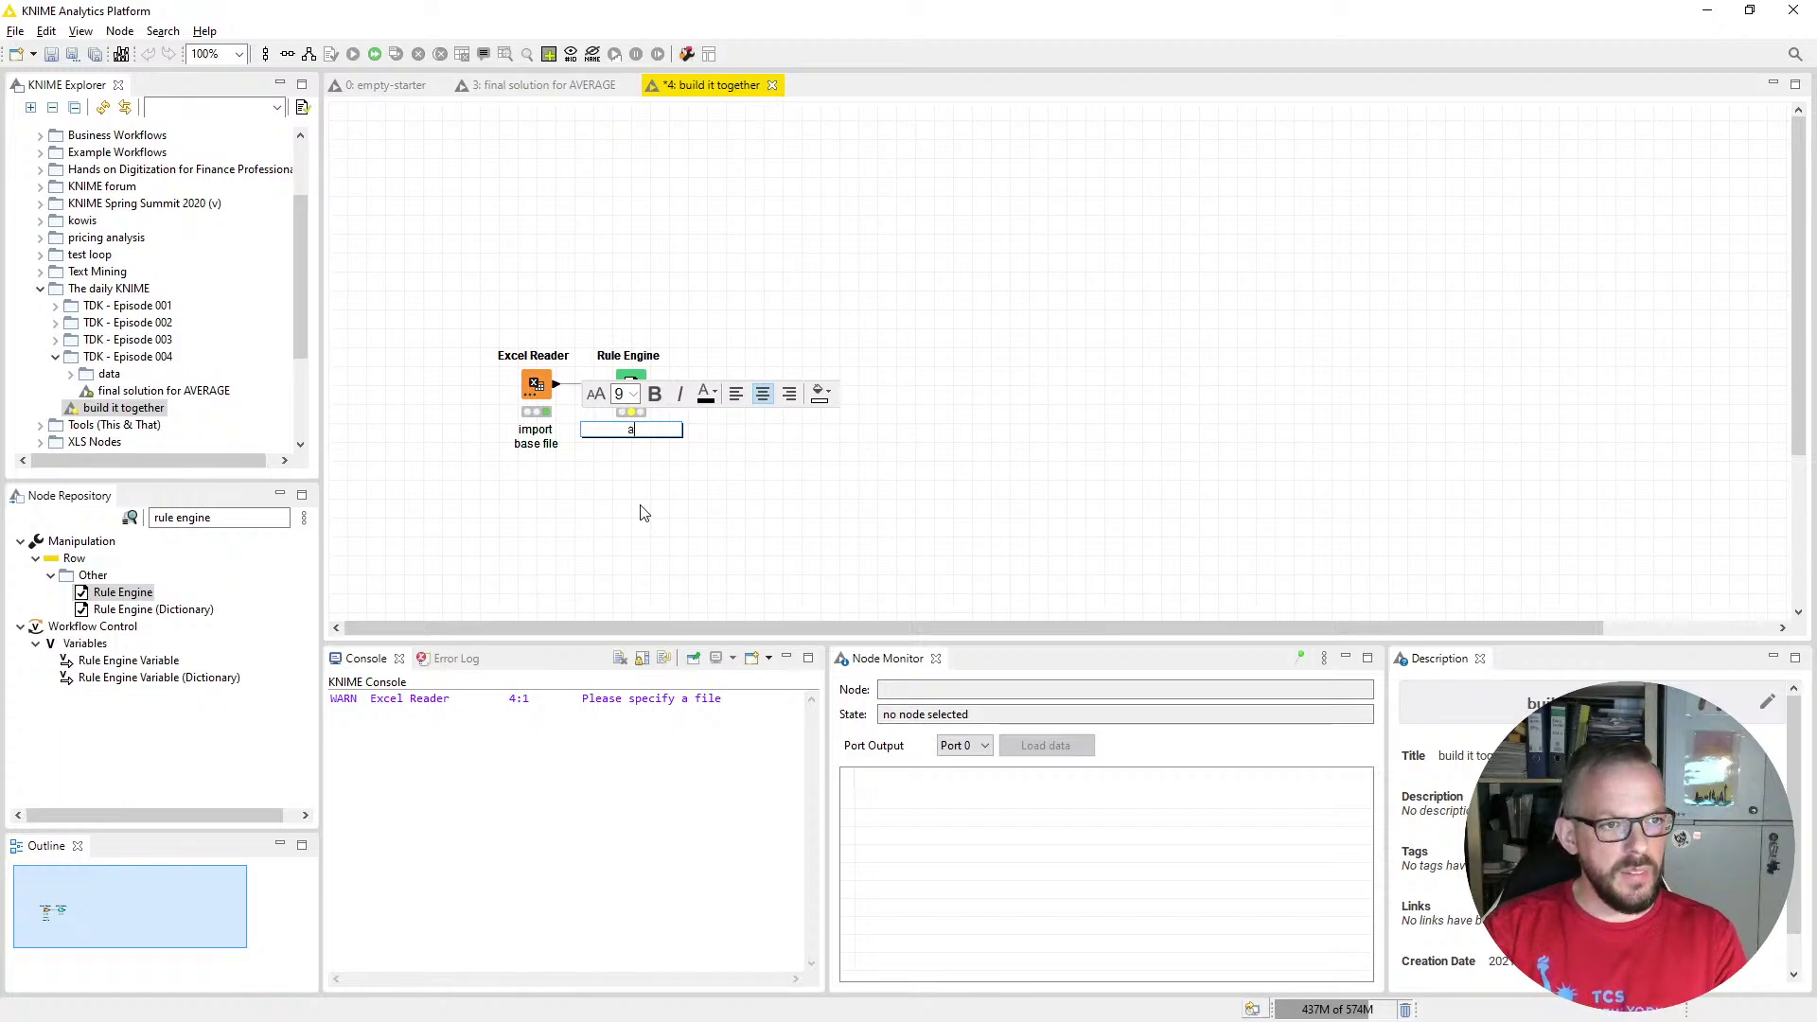
{"action": "type", "text": "dd"}
{"action": "key", "text": "Return"}
{"action": "type", "text": "fiscal "}
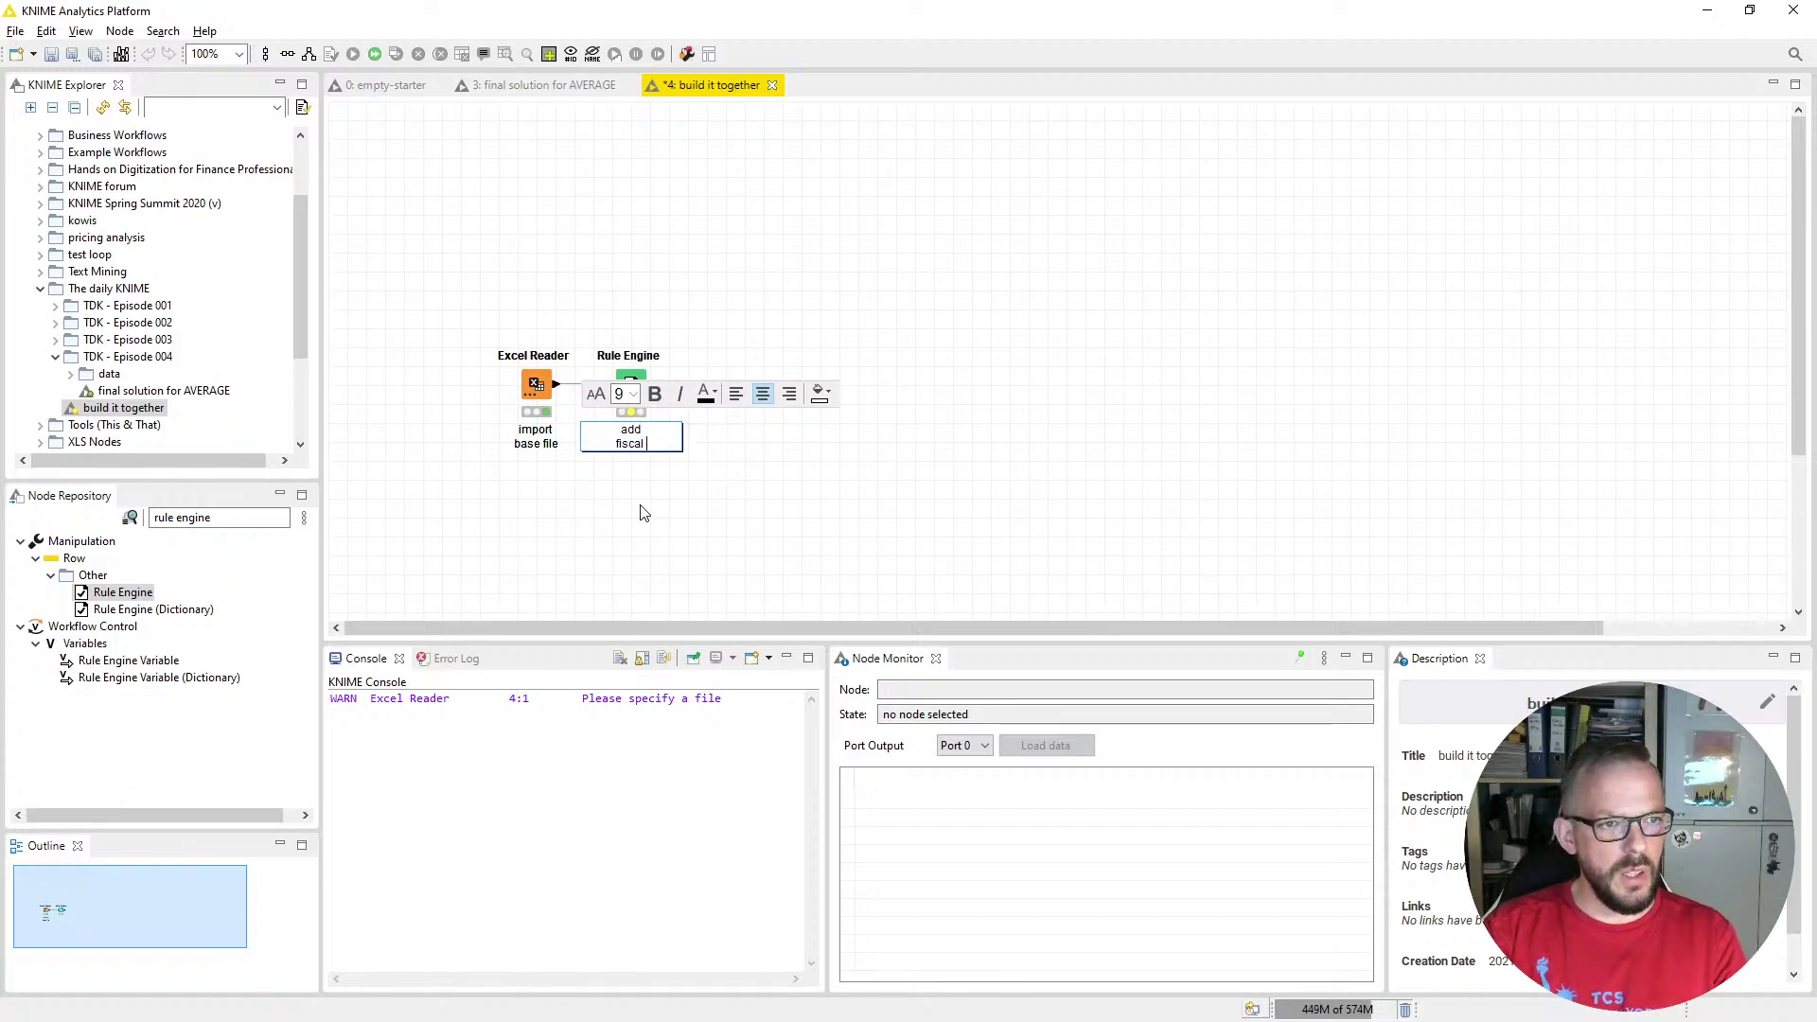
{"action": "type", "text": "quarter"}
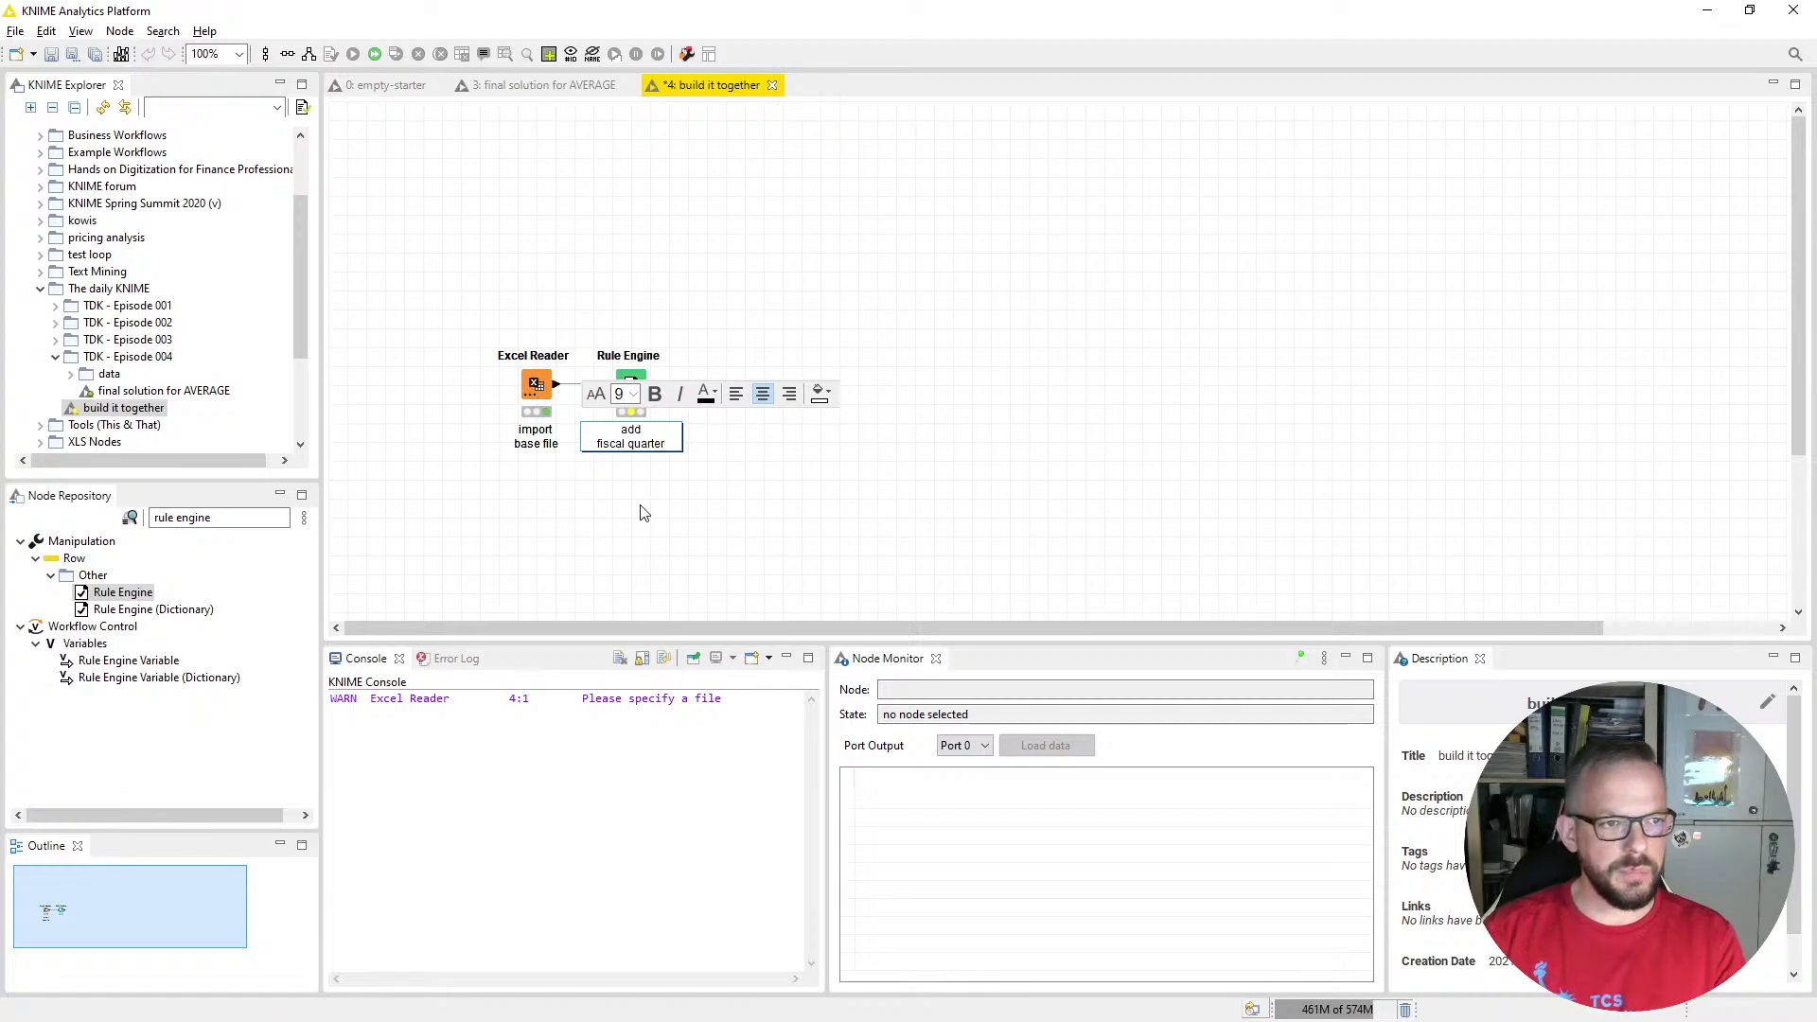
{"action": "left_click", "coordinate": [642, 510]}
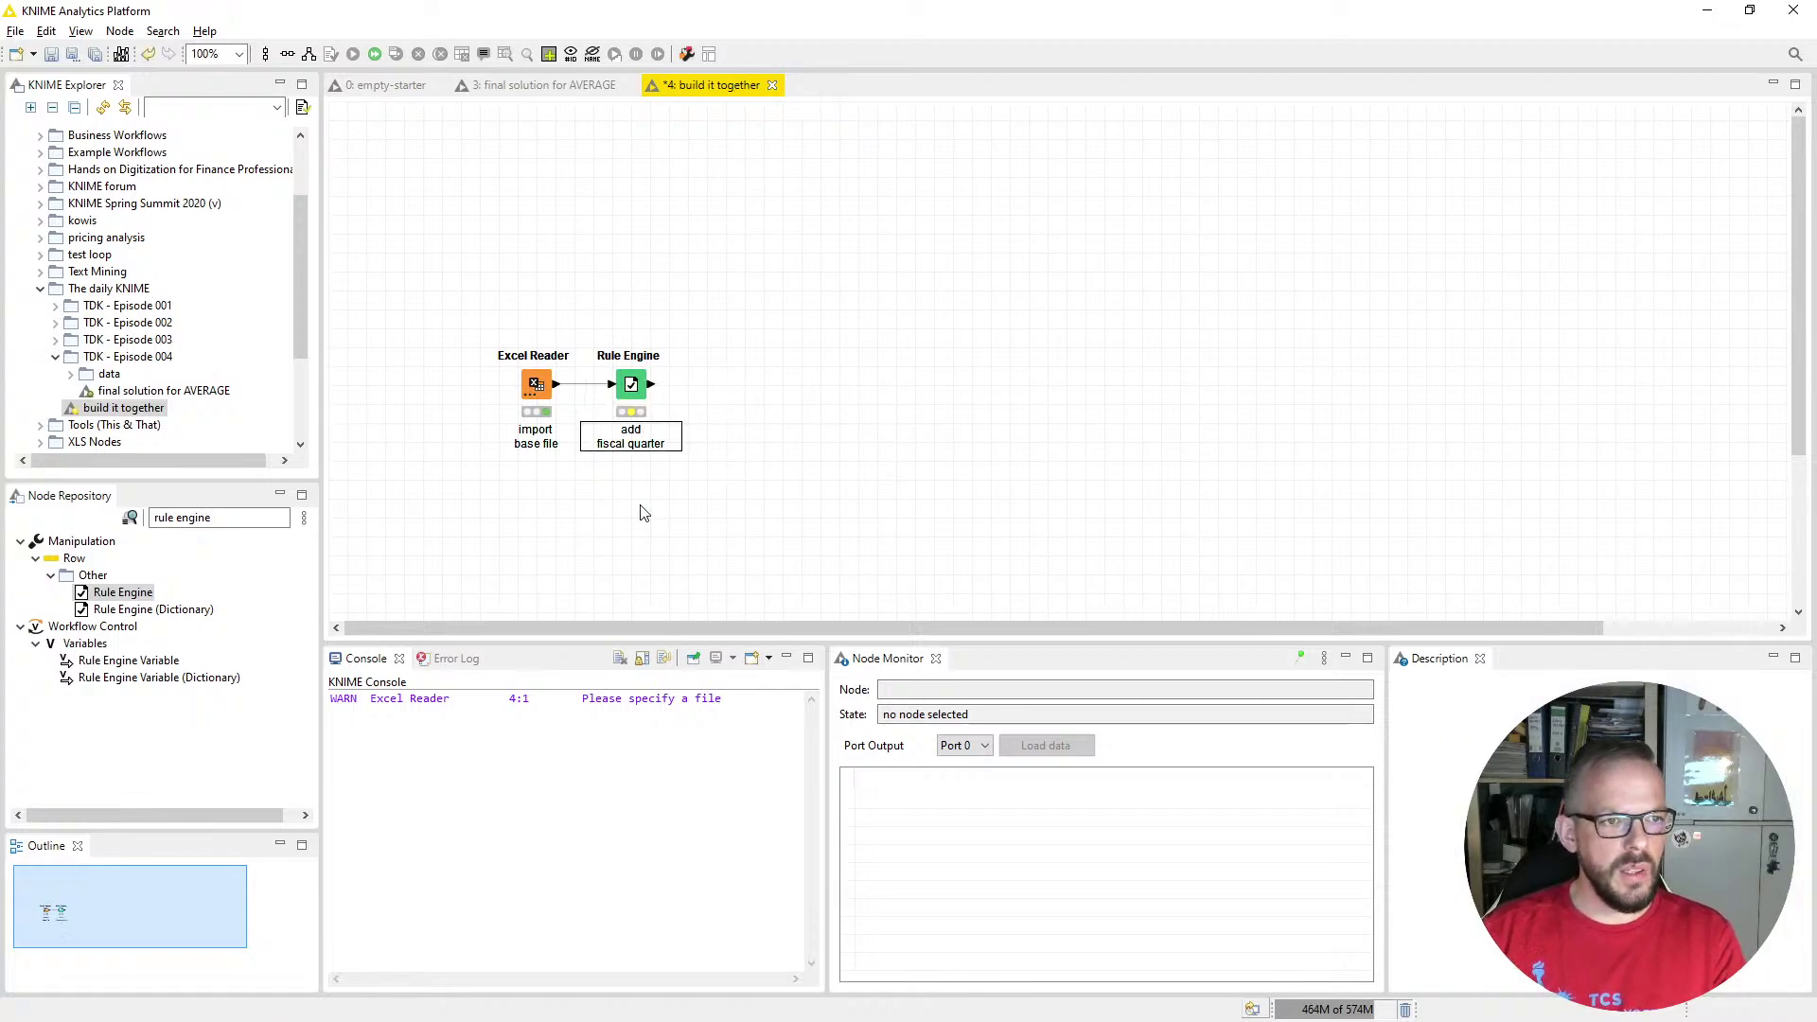
{"action": "left_click", "coordinate": [634, 394]}
Delete the example comment rules from the Rule Engine's expression editor
{"action": "double_click", "coordinate": [634, 394]}
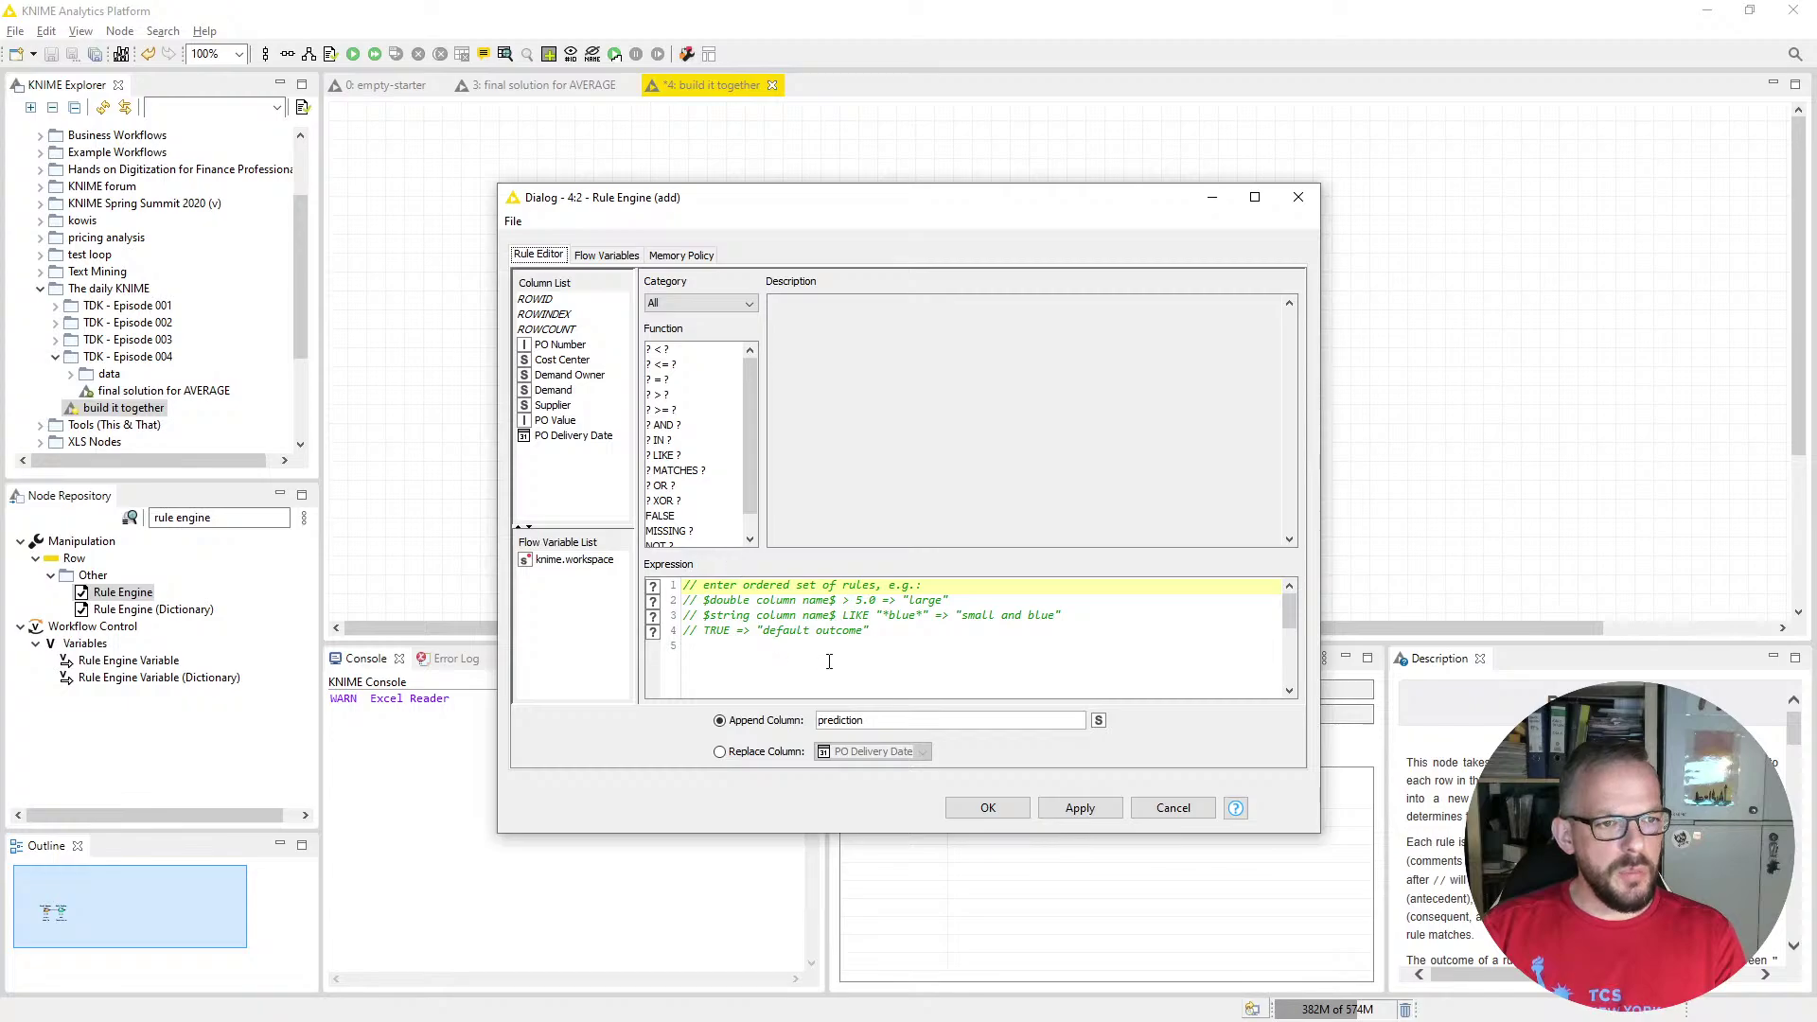
{"action": "left_click_drag", "start_coordinate": [894, 631], "coordinate": [627, 566]}
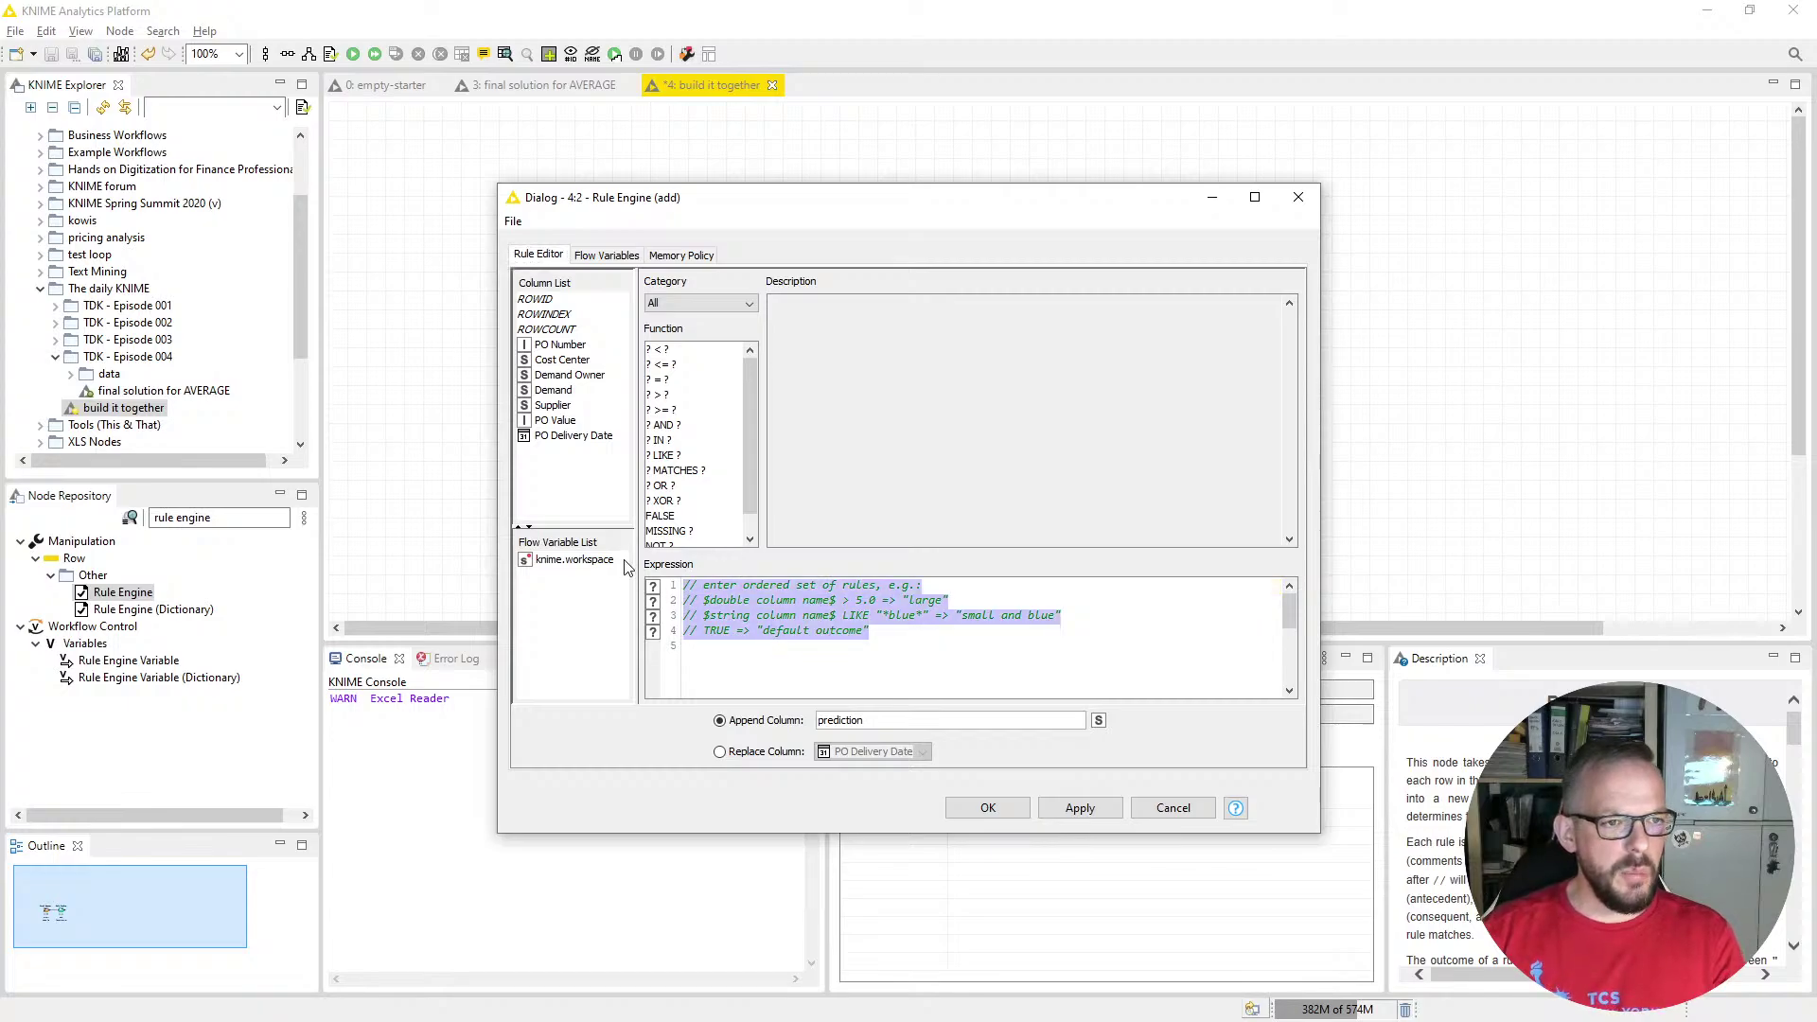
{"action": "key", "text": "Delete"}
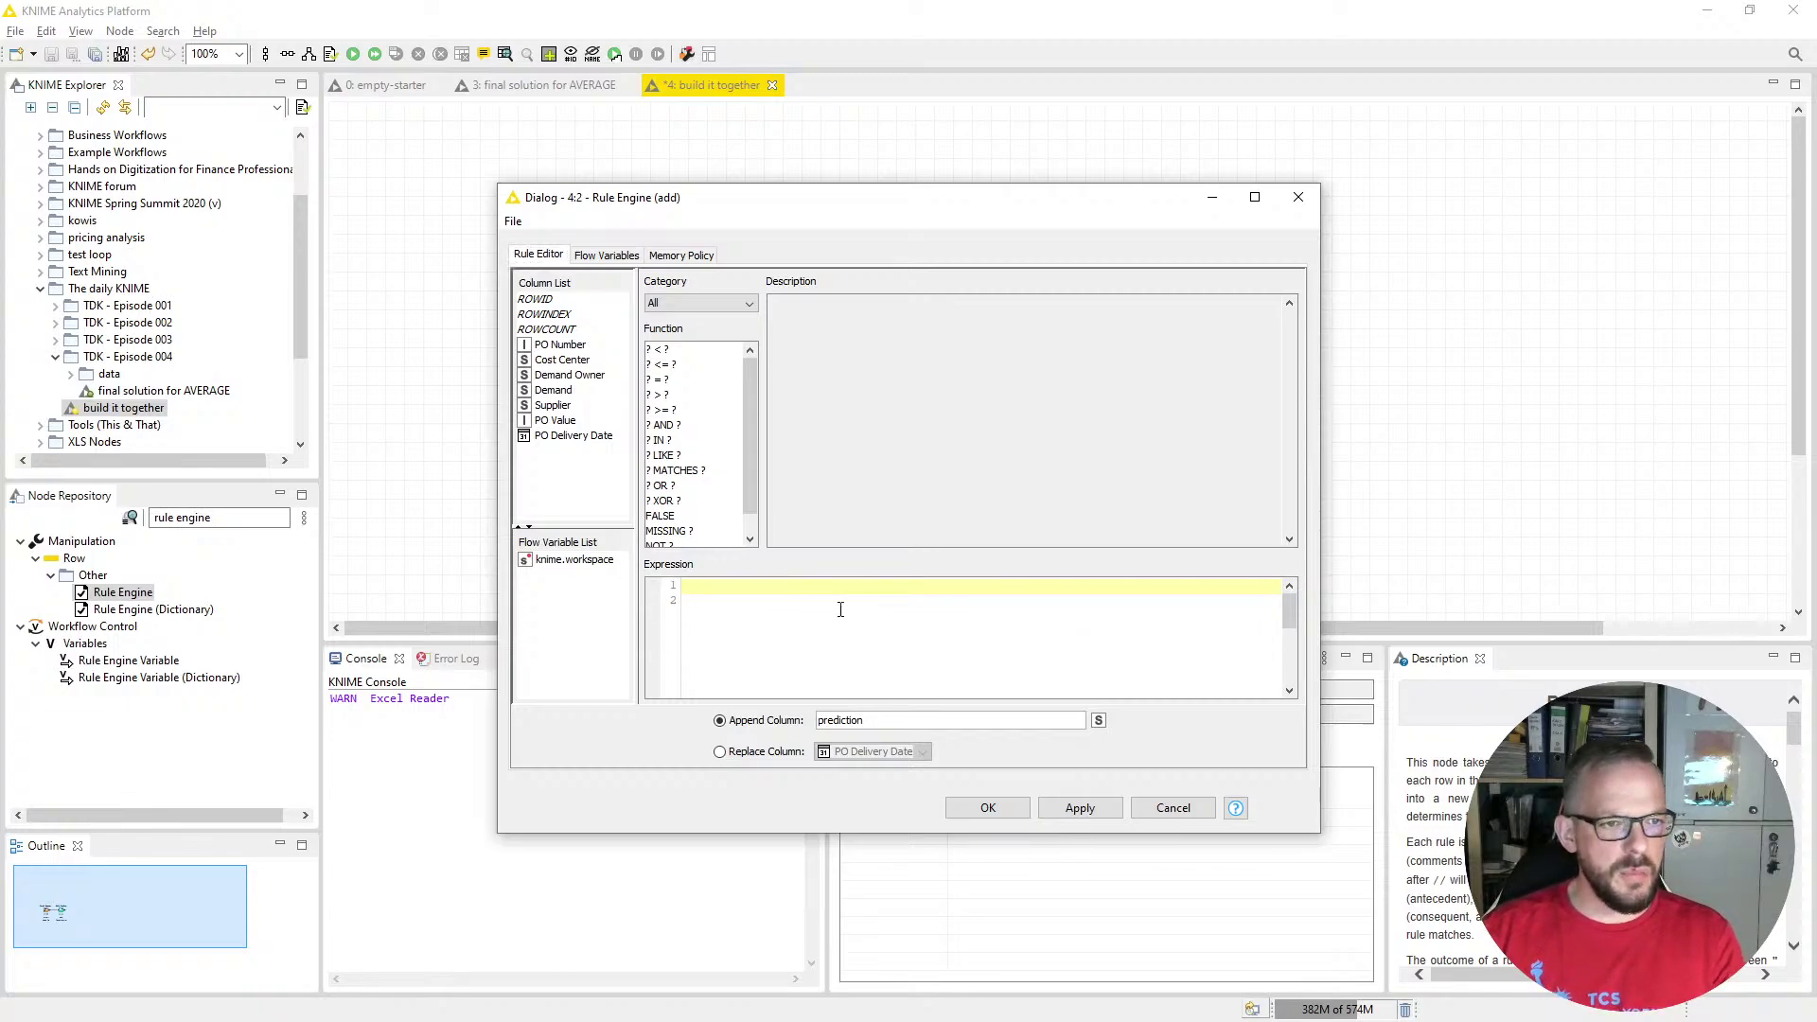
{"action": "key", "text": "Delete"}
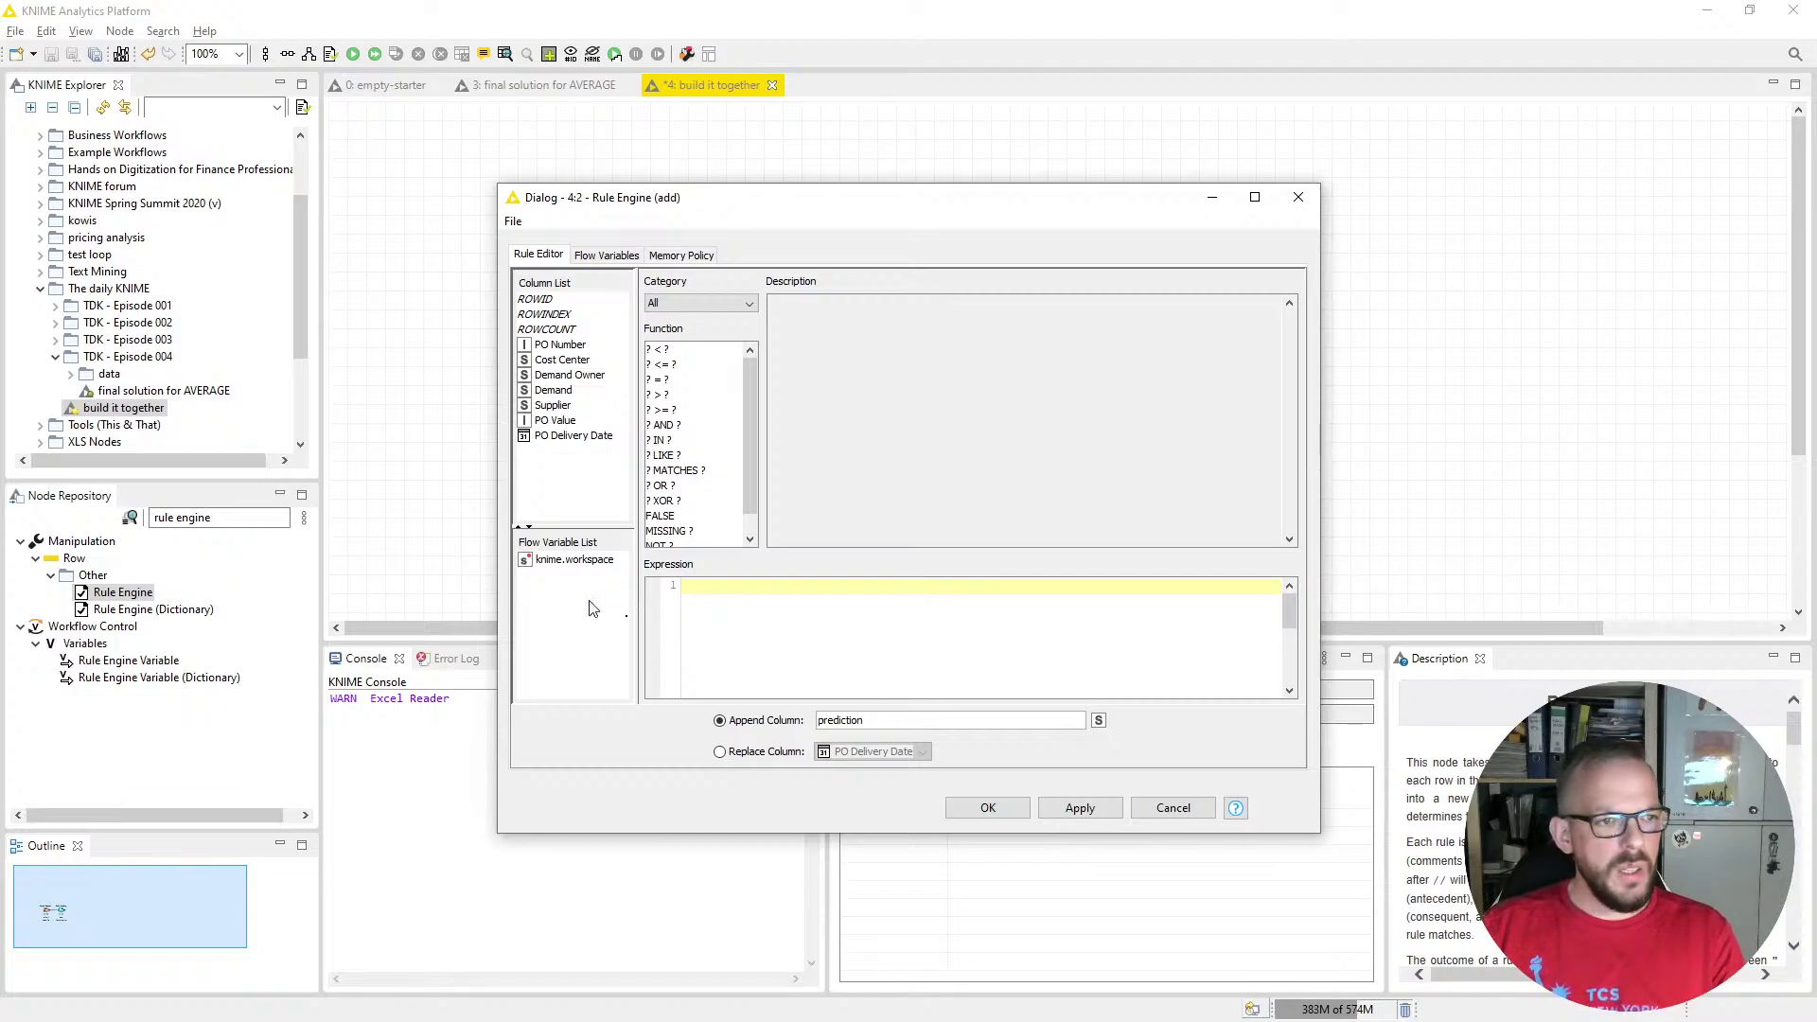
Write a rule mapping PO Delivery Date from "2018-10-01" to "2018-12-31" to Q1
{"action": "double_click", "coordinate": [556, 438]}
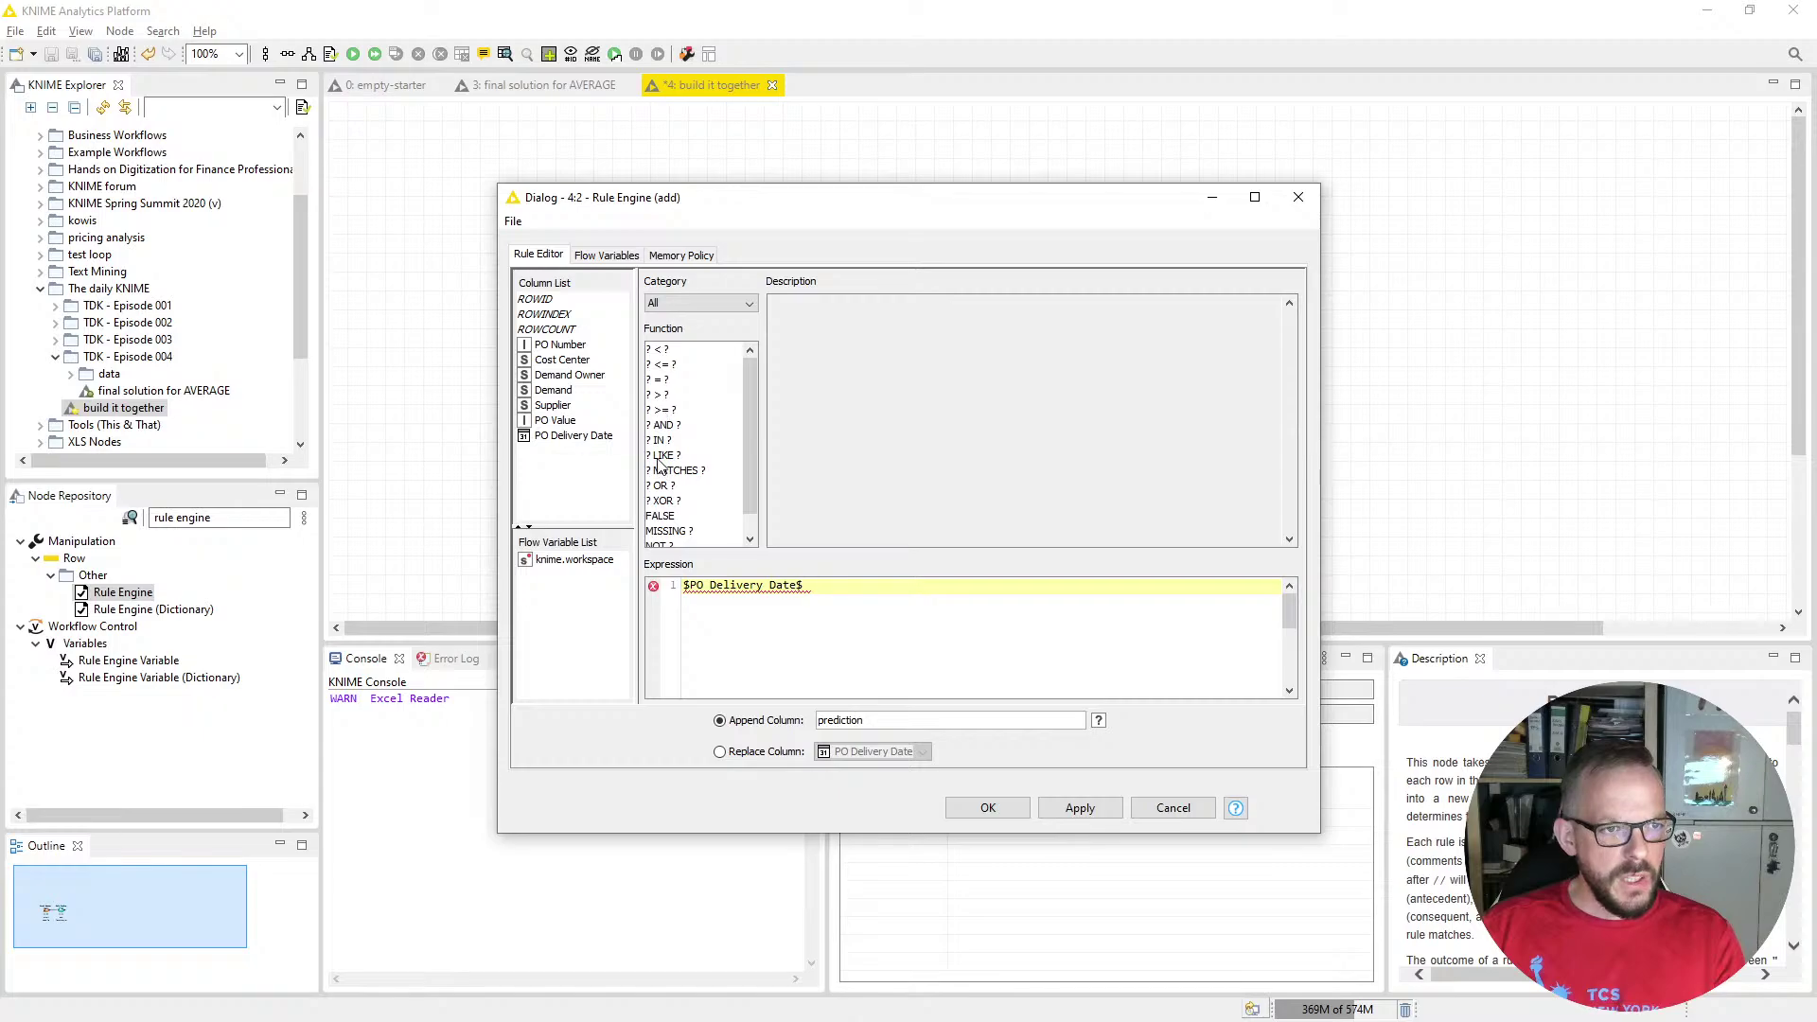
{"action": "double_click", "coordinate": [661, 414]}
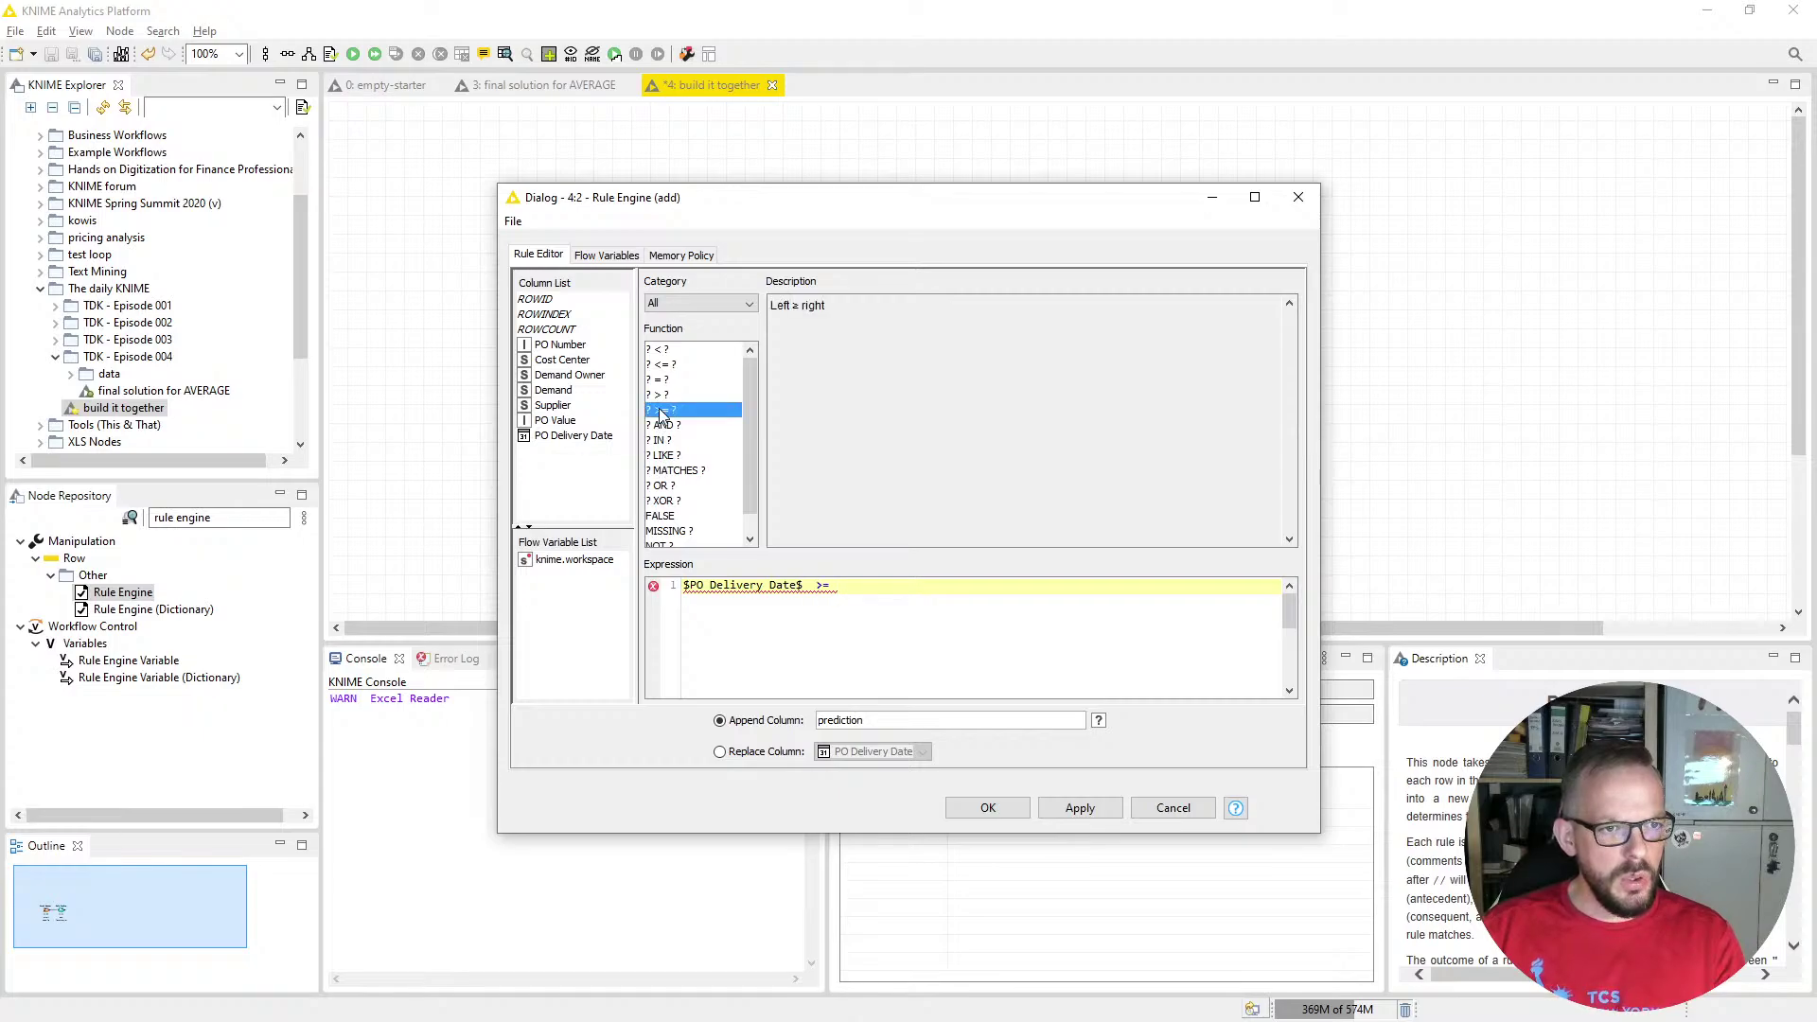
{"action": "type", "text": "\""}
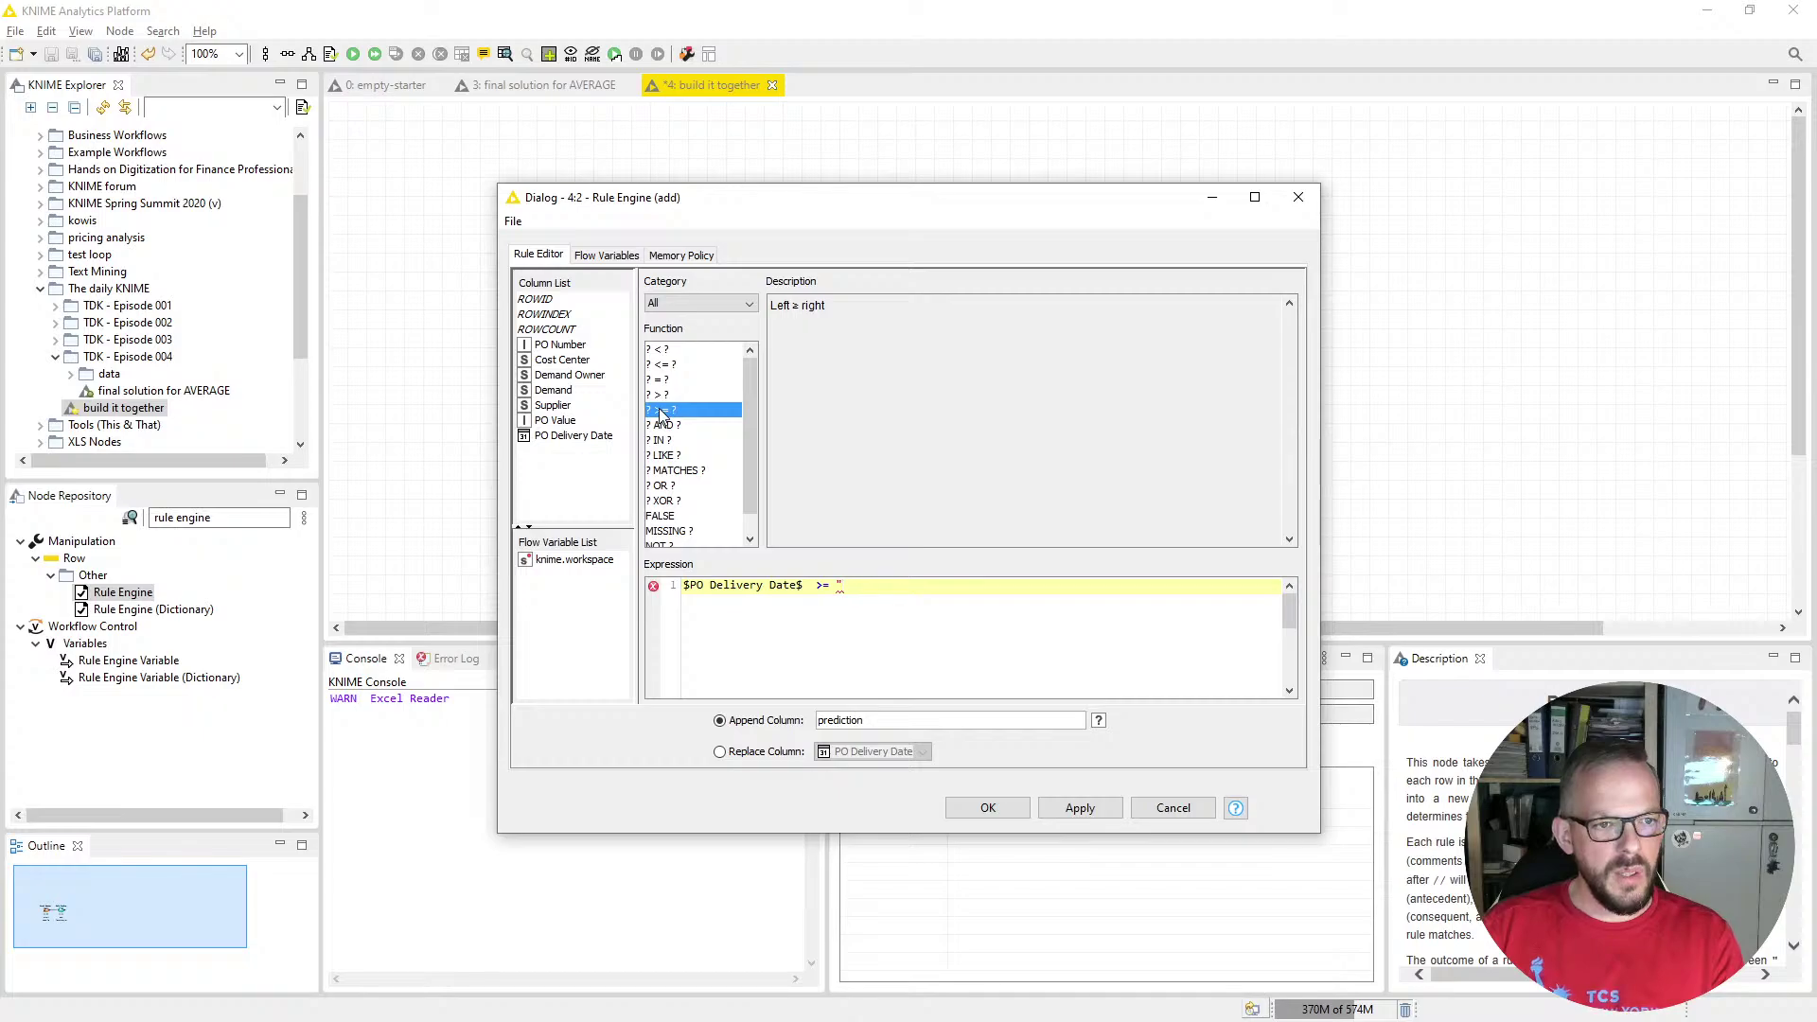
{"action": "type", "text": "201"}
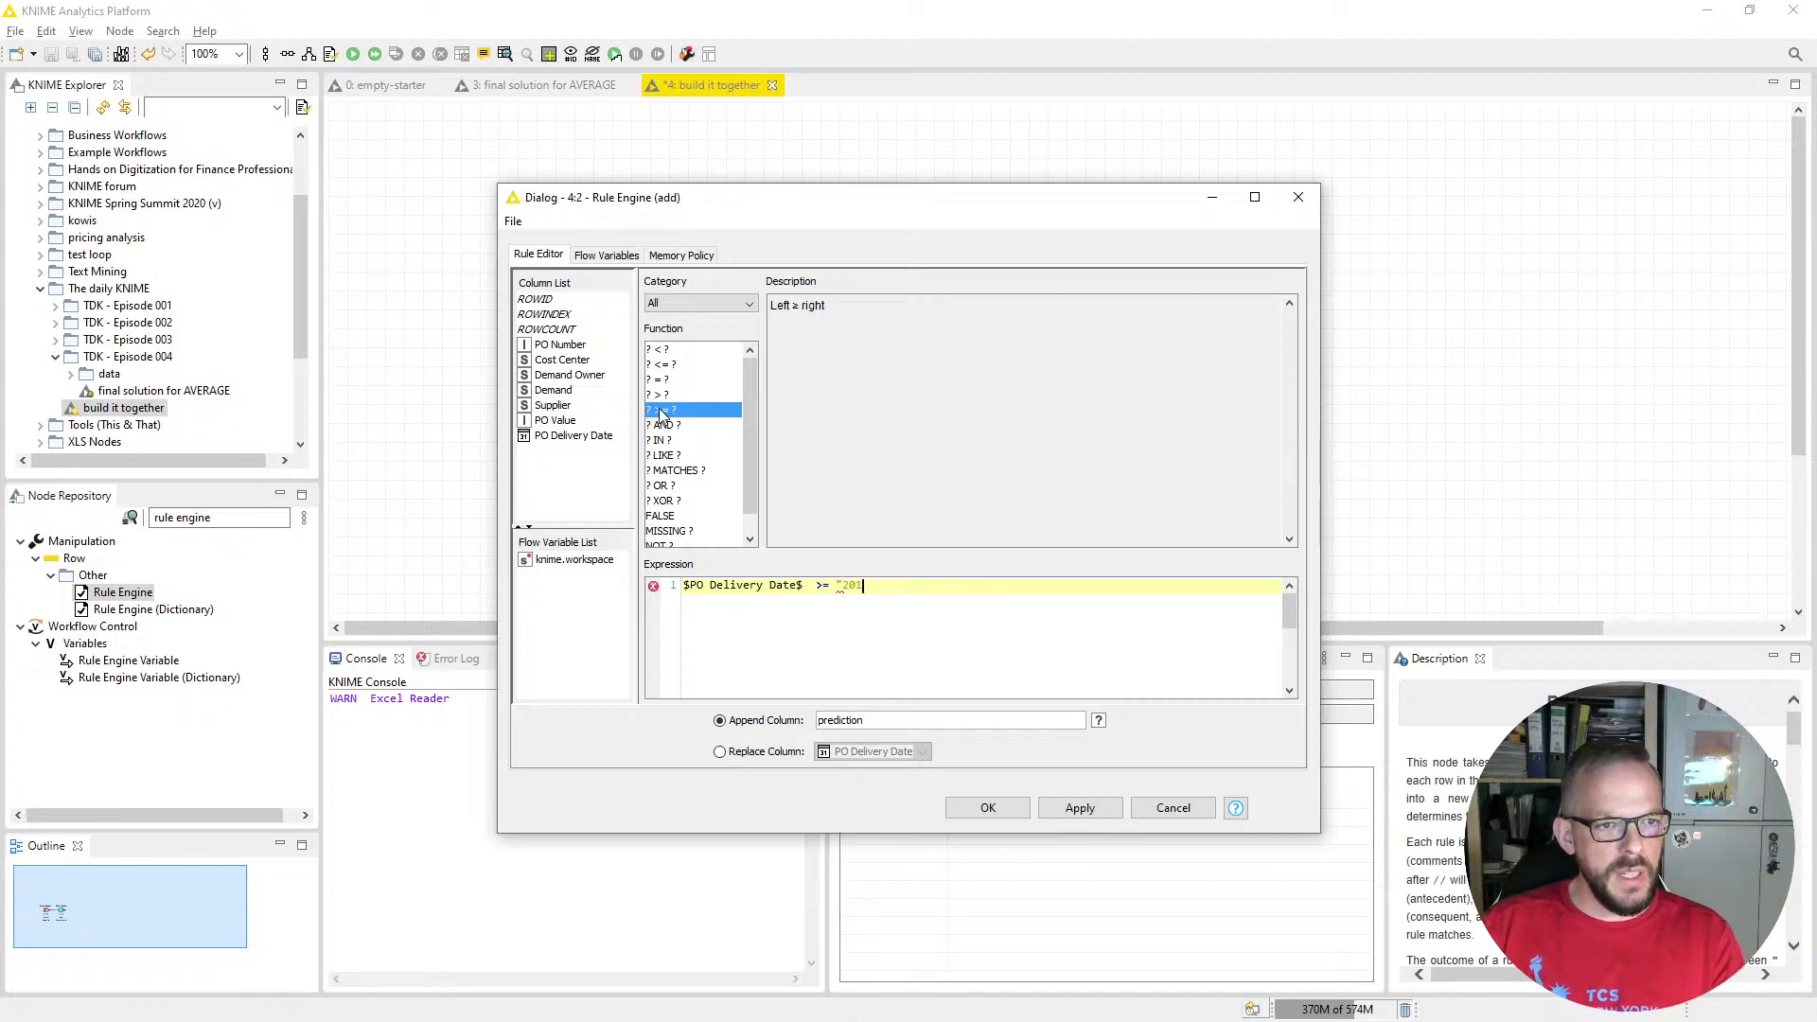
{"action": "type", "text": "8-10-01\""}
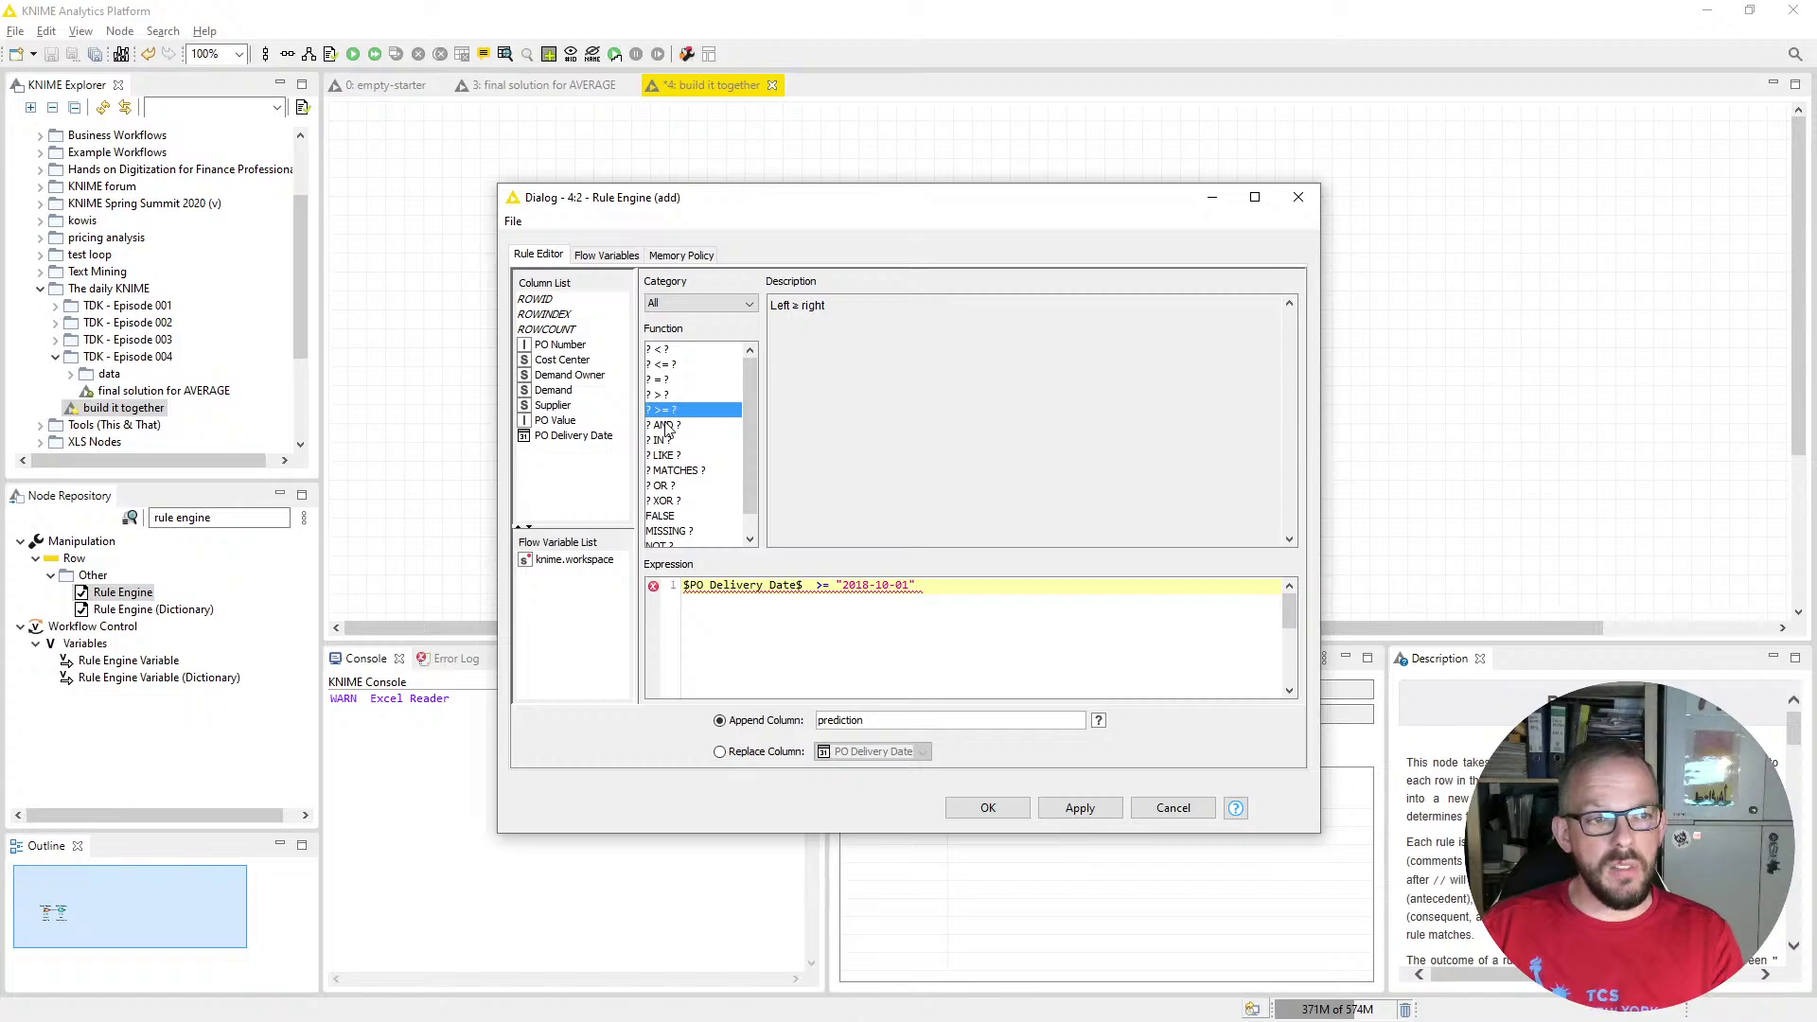
{"action": "double_click", "coordinate": [667, 426]}
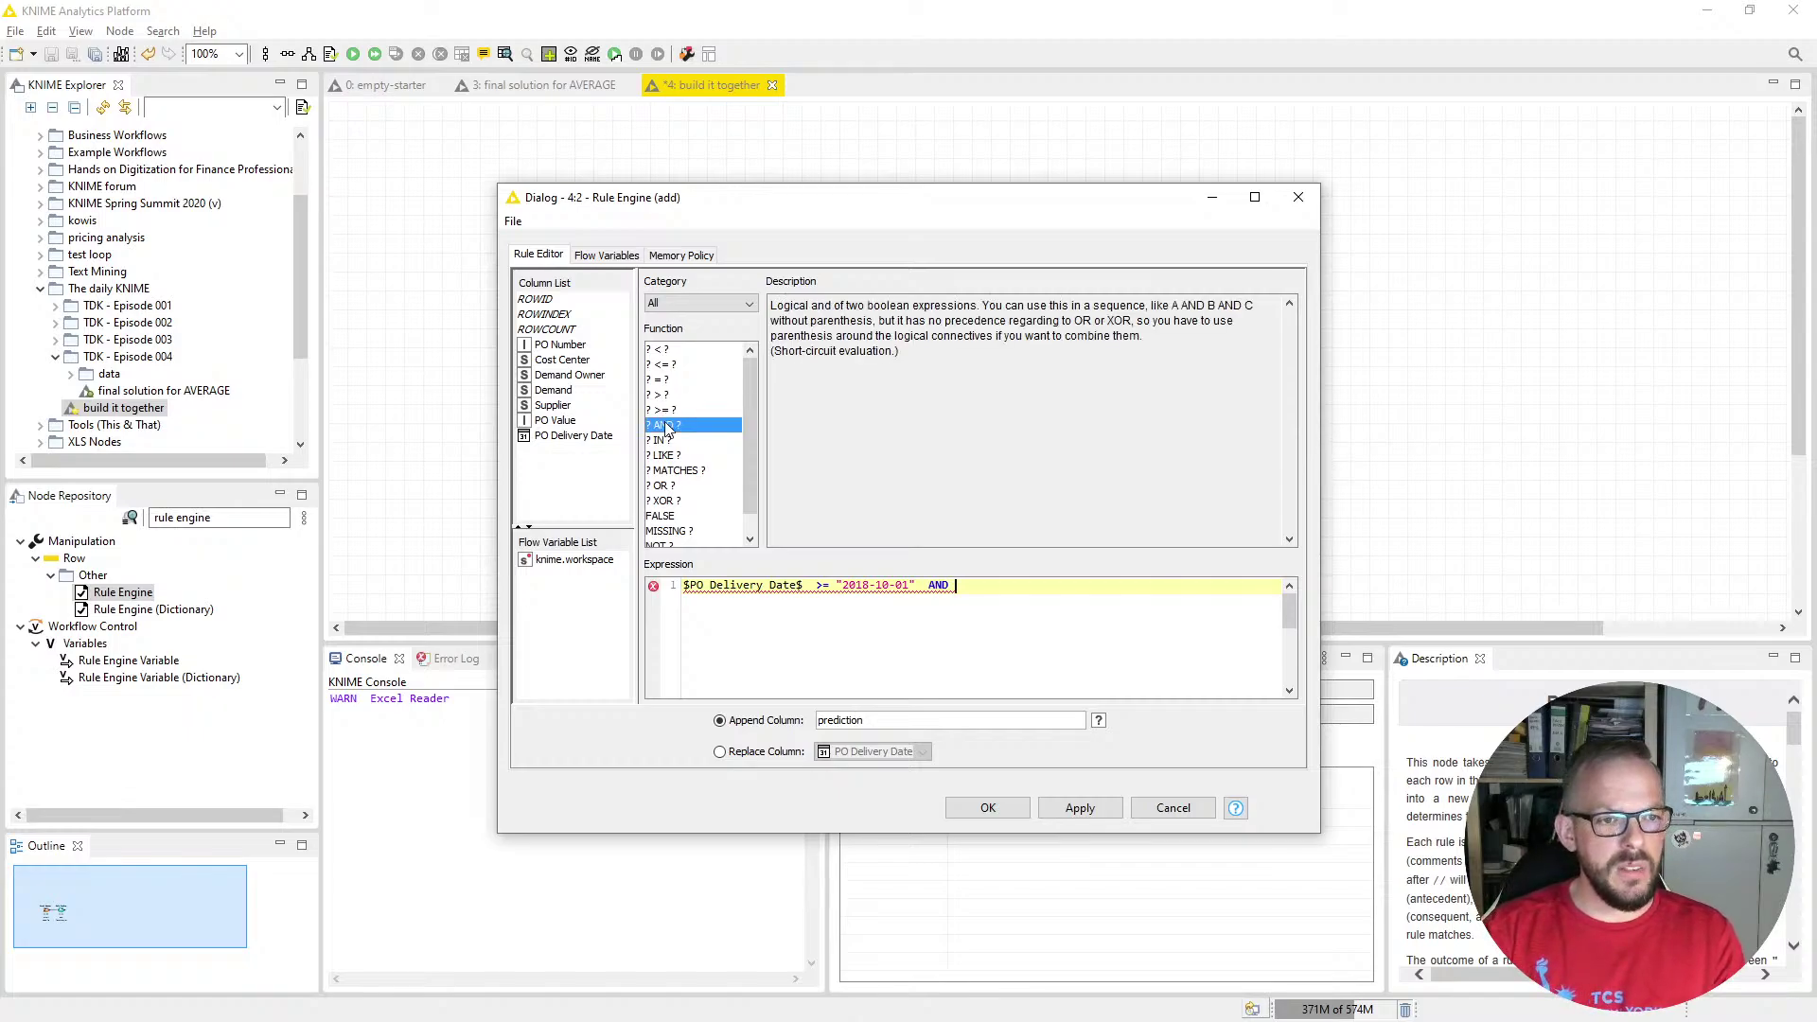
{"action": "double_click", "coordinate": [579, 437]}
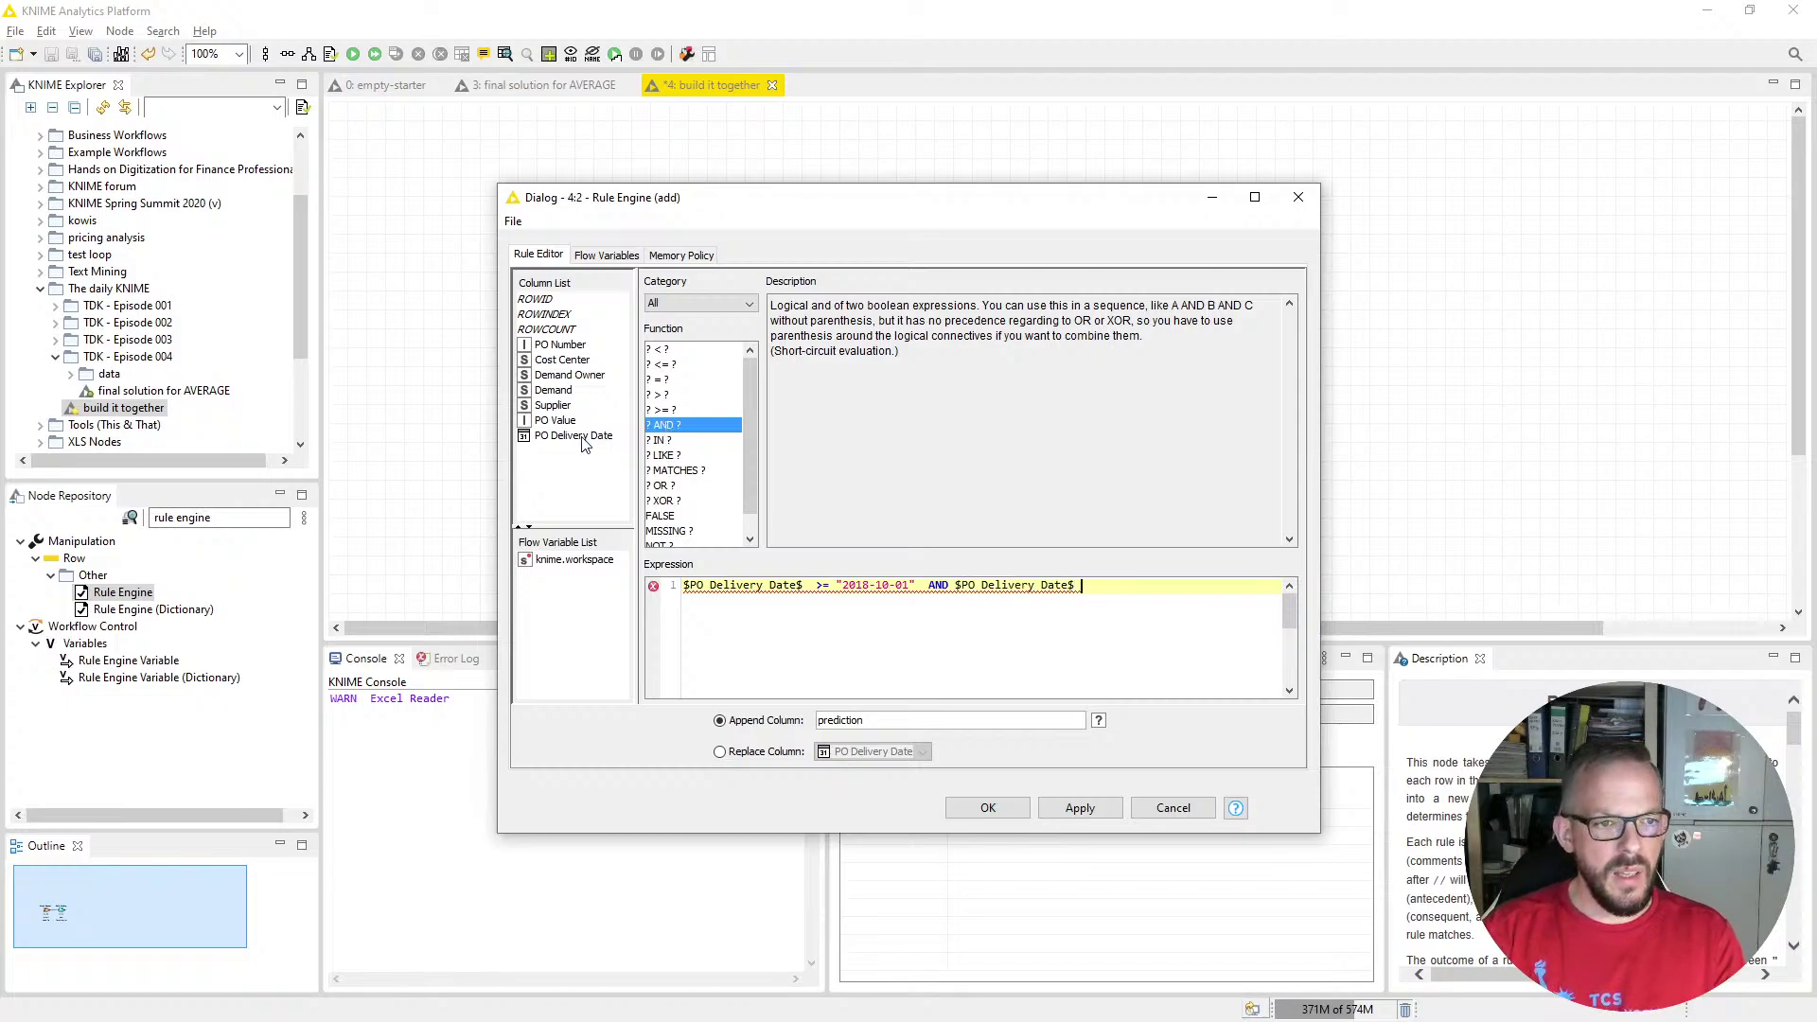
{"action": "double_click", "coordinate": [662, 367]}
{"action": "type", "text": "\"2018-1"}
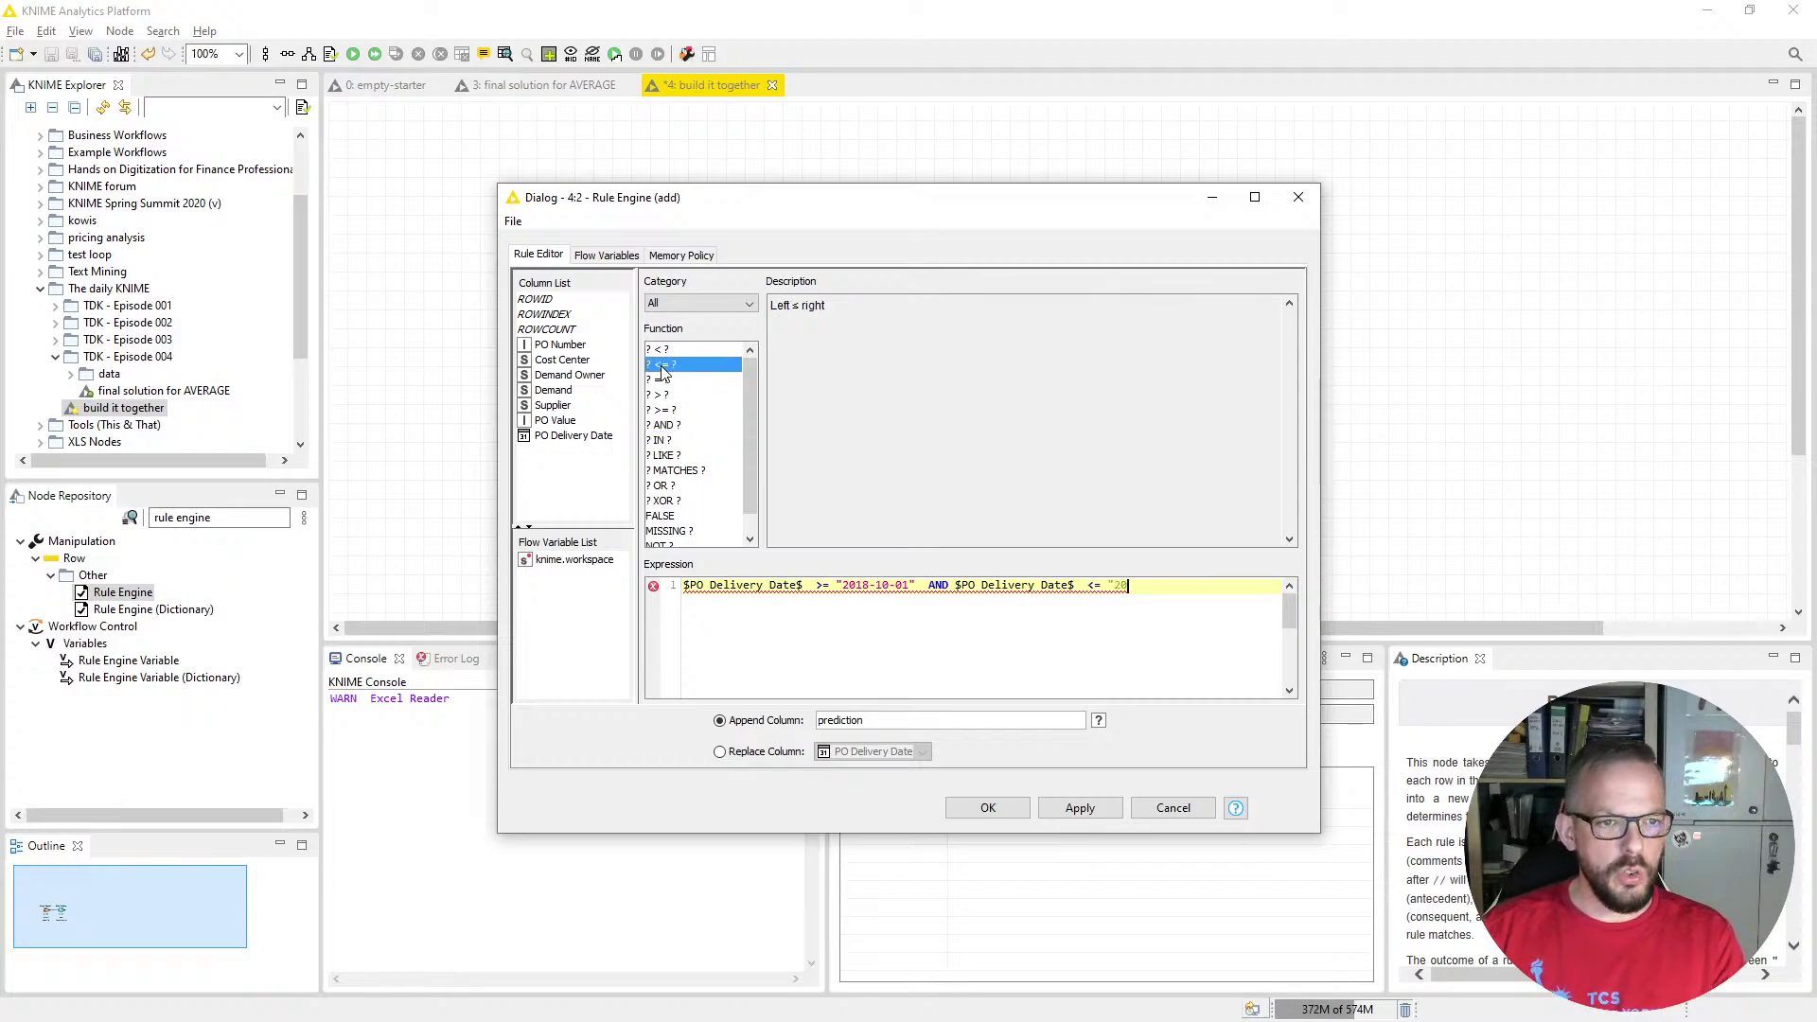
{"action": "type", "text": "2-31\""}
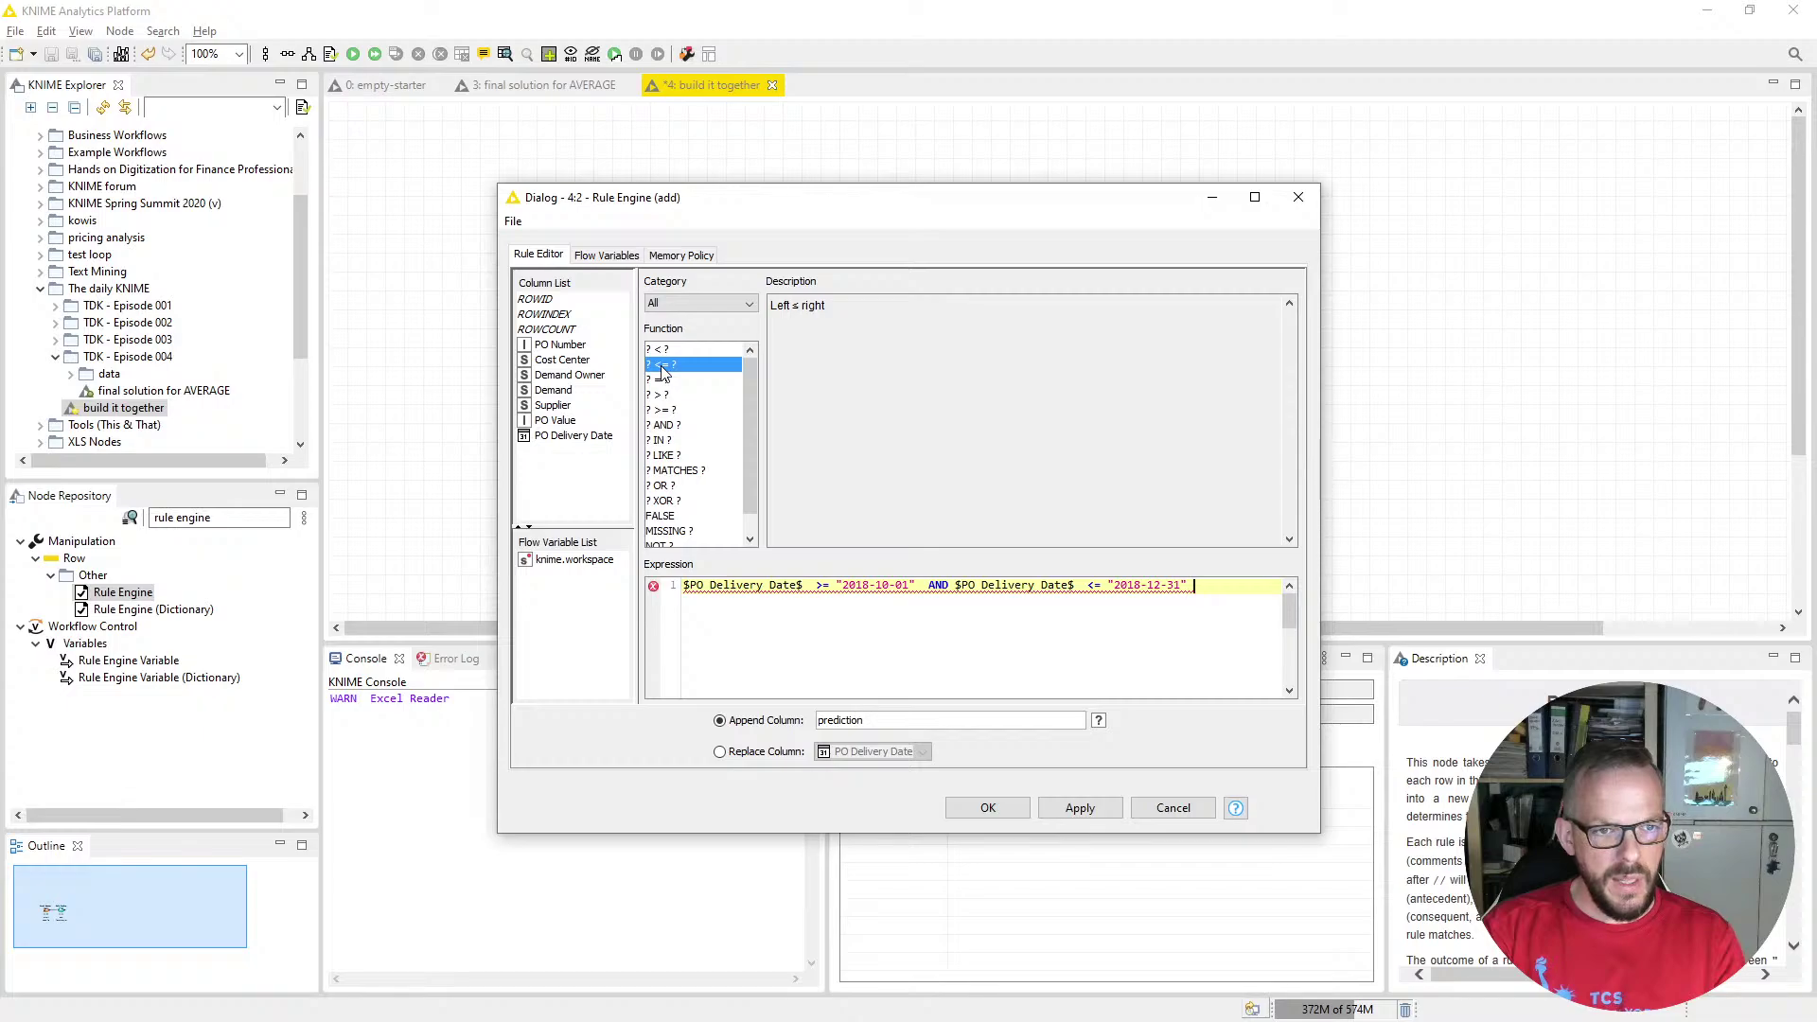
{"action": "type", "text": "=>"}
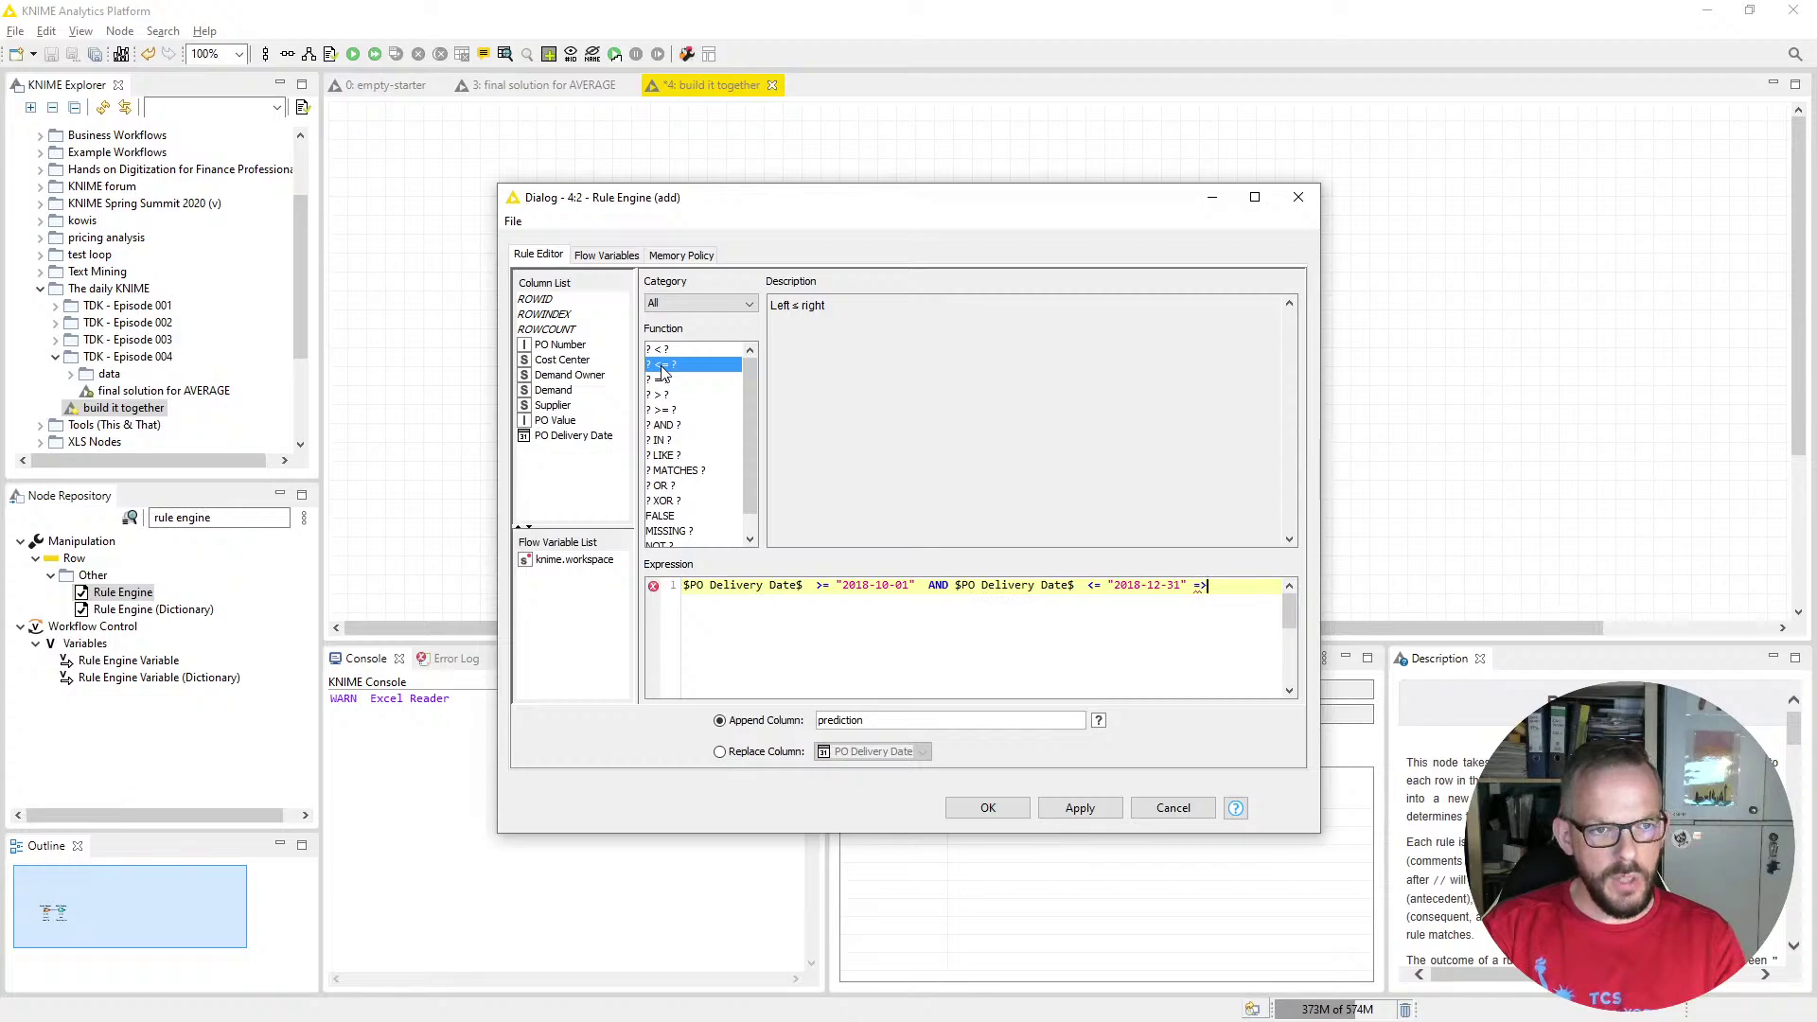
{"action": "type", "text": " \""}
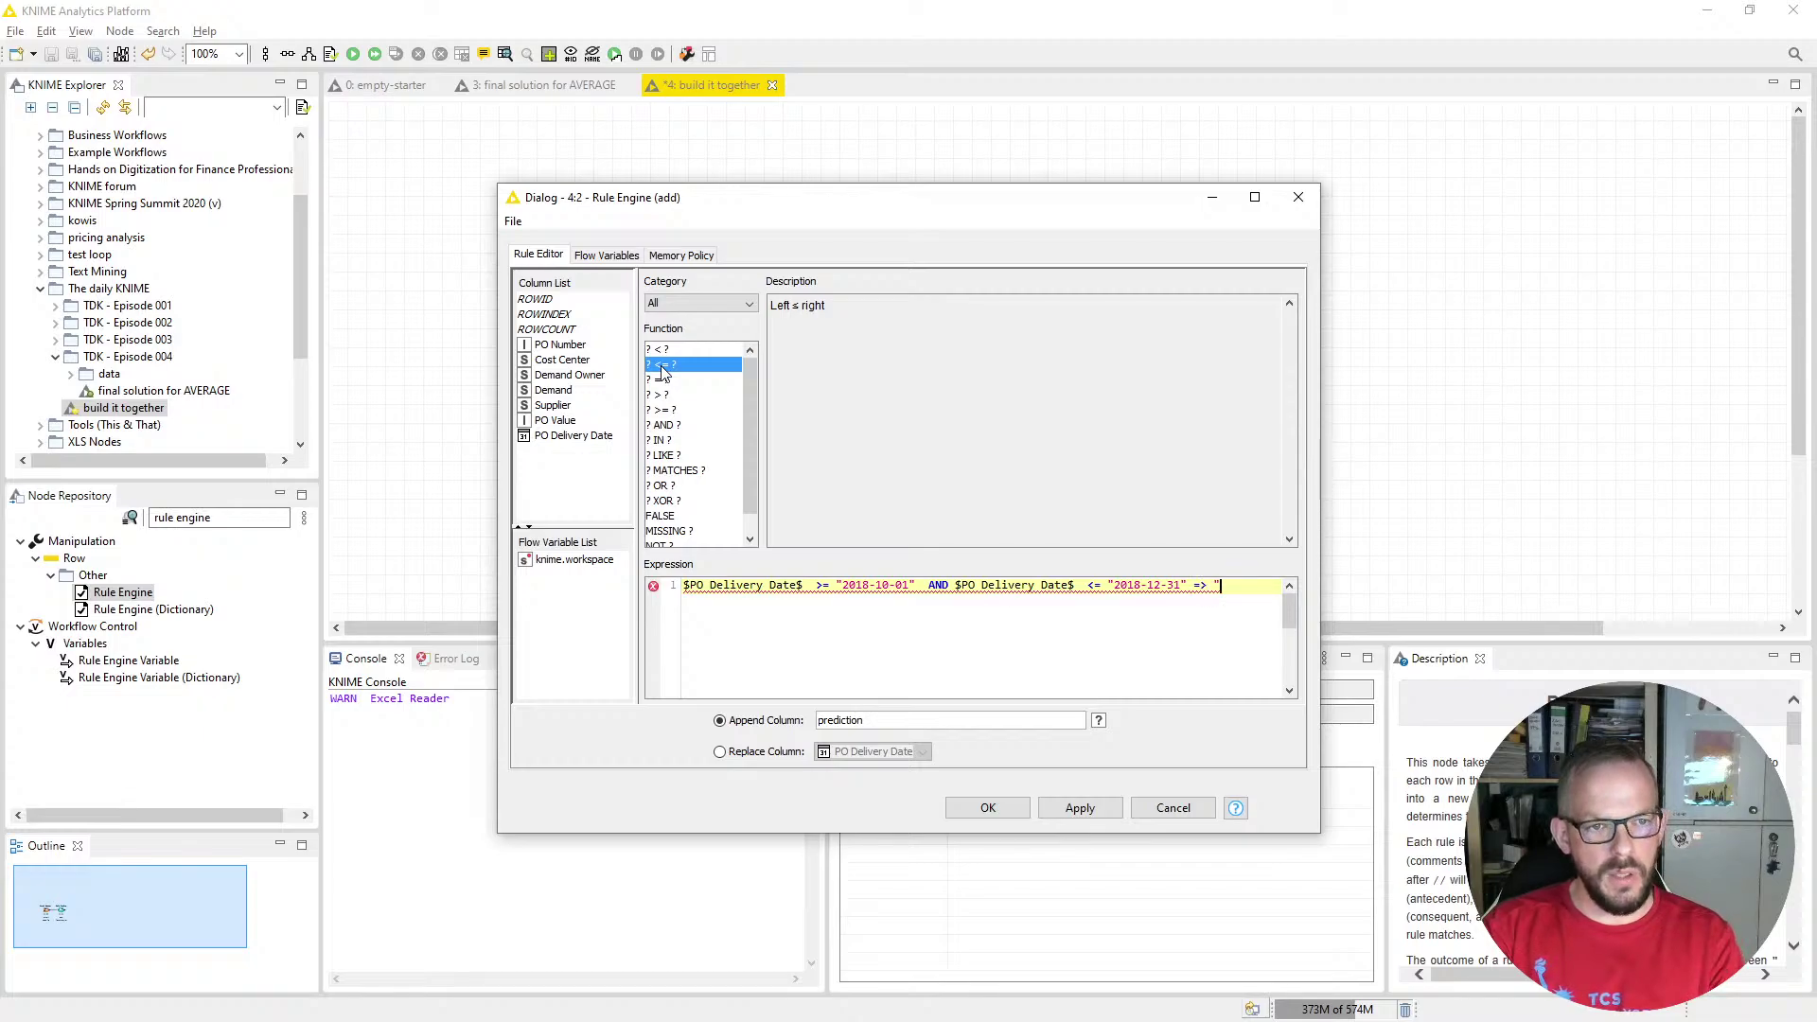
{"action": "type", "text": "01"}
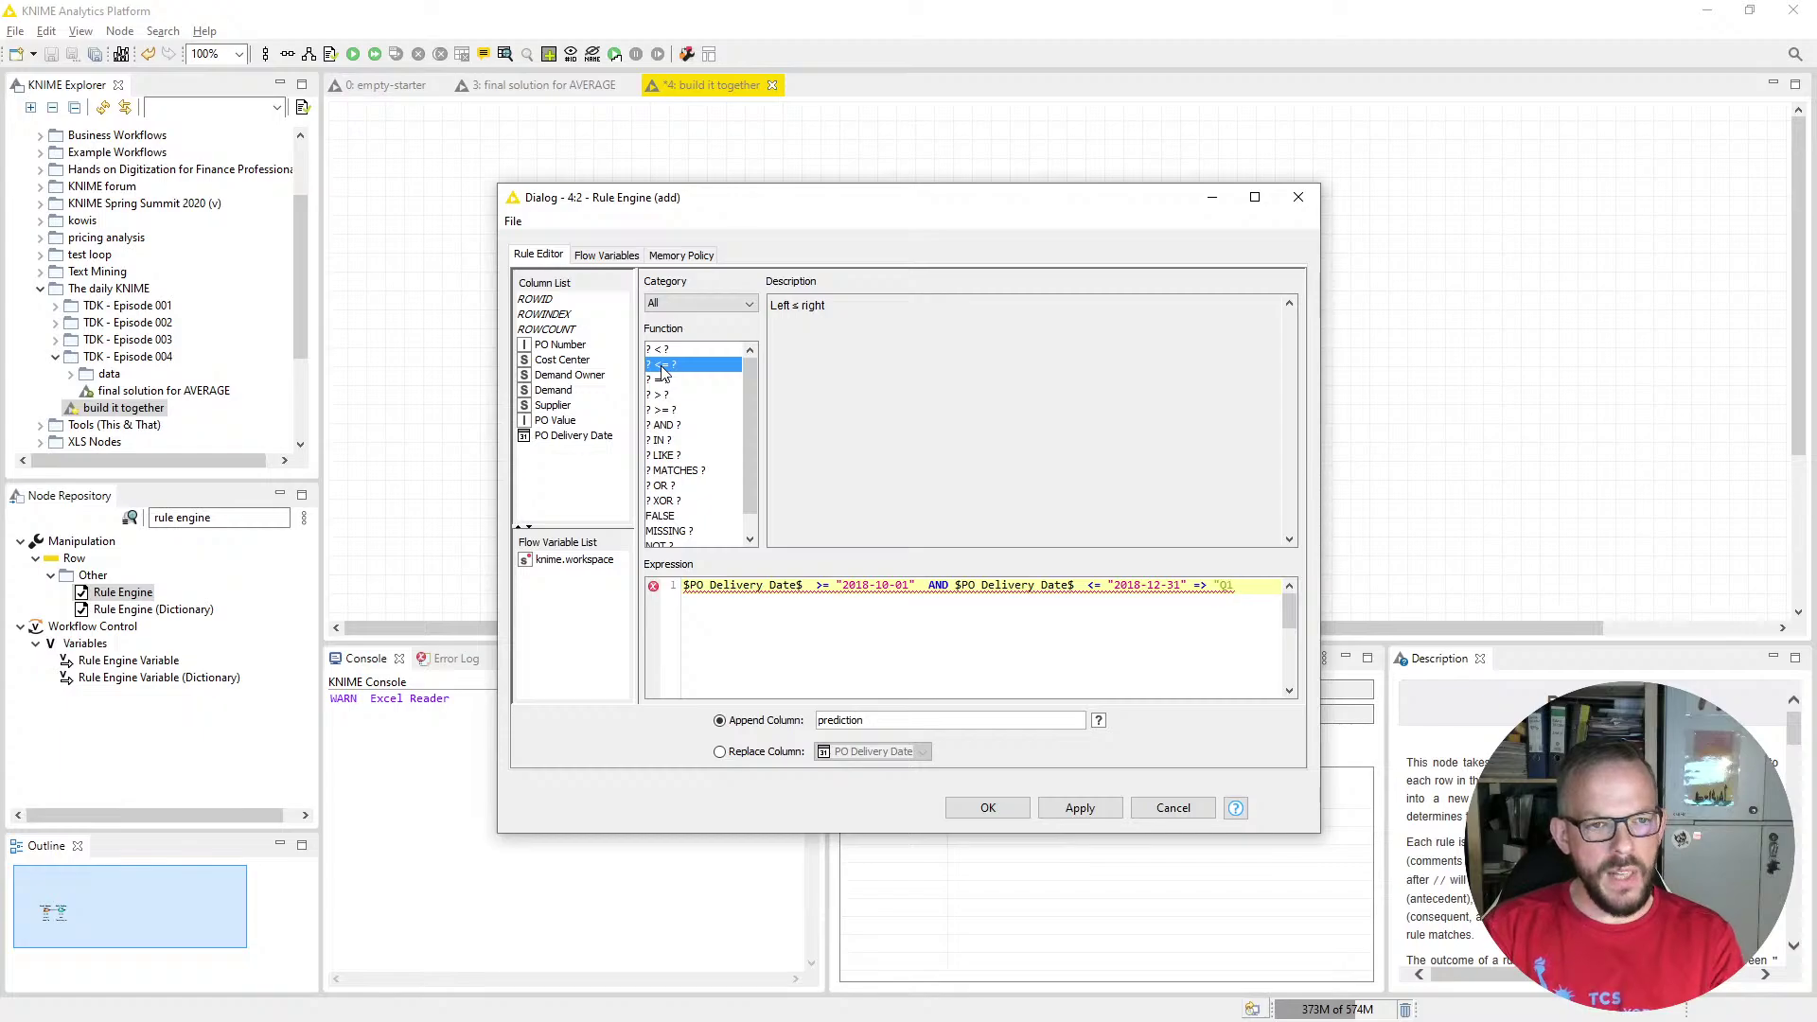
{"action": "type", "text": "\""}
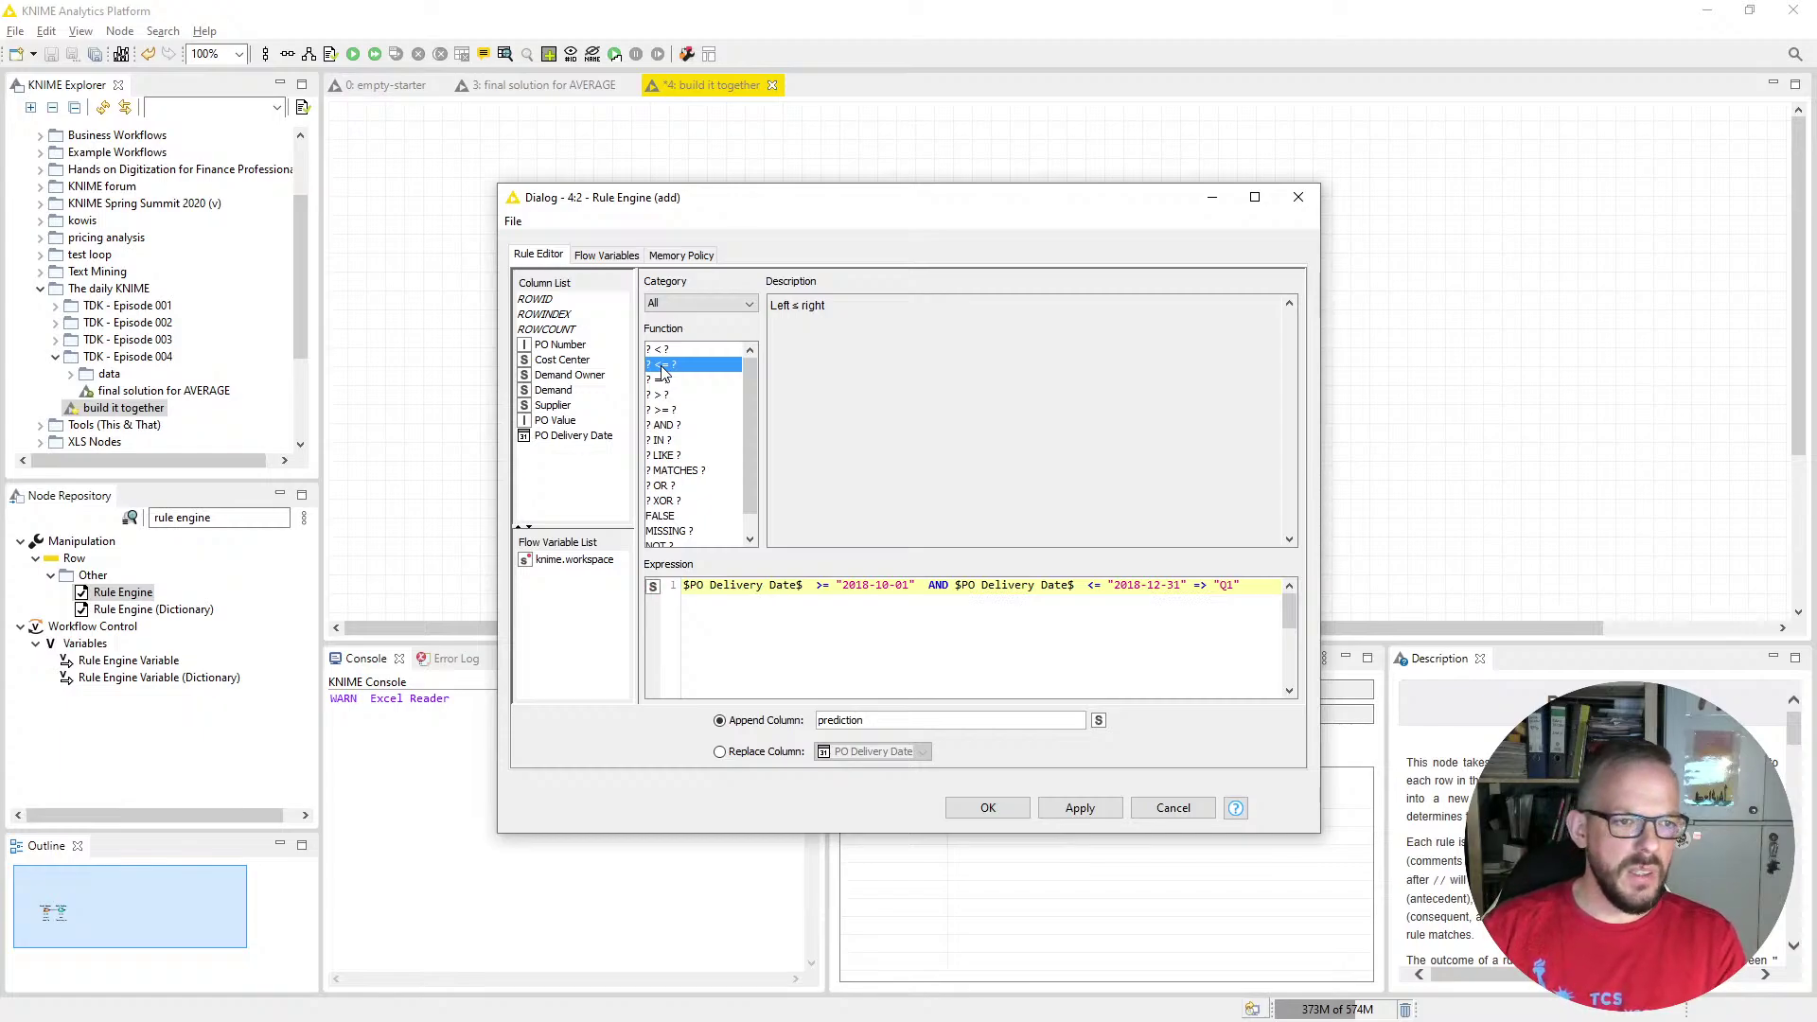
Replace the default appended column name 'prediction' with 'fiscal quarter'
{"action": "left_click_drag", "start_coordinate": [917, 722], "coordinate": [773, 719]}
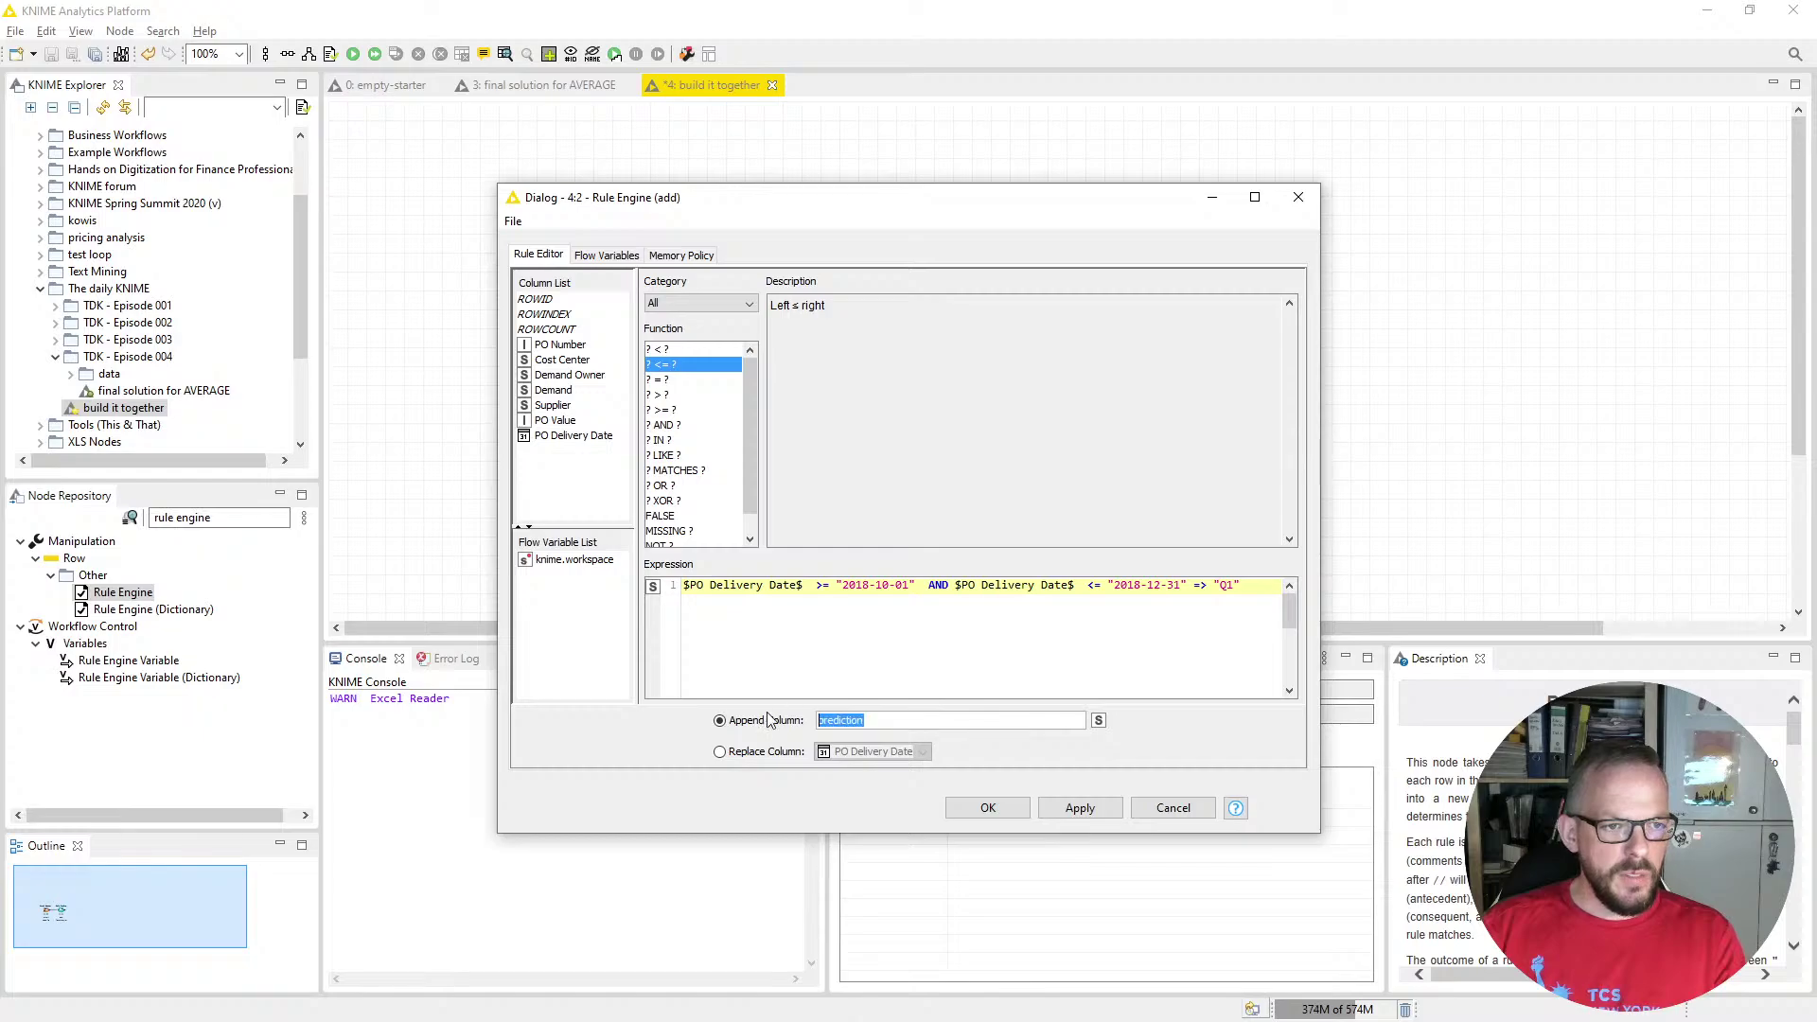
{"action": "type", "text": "fis"}
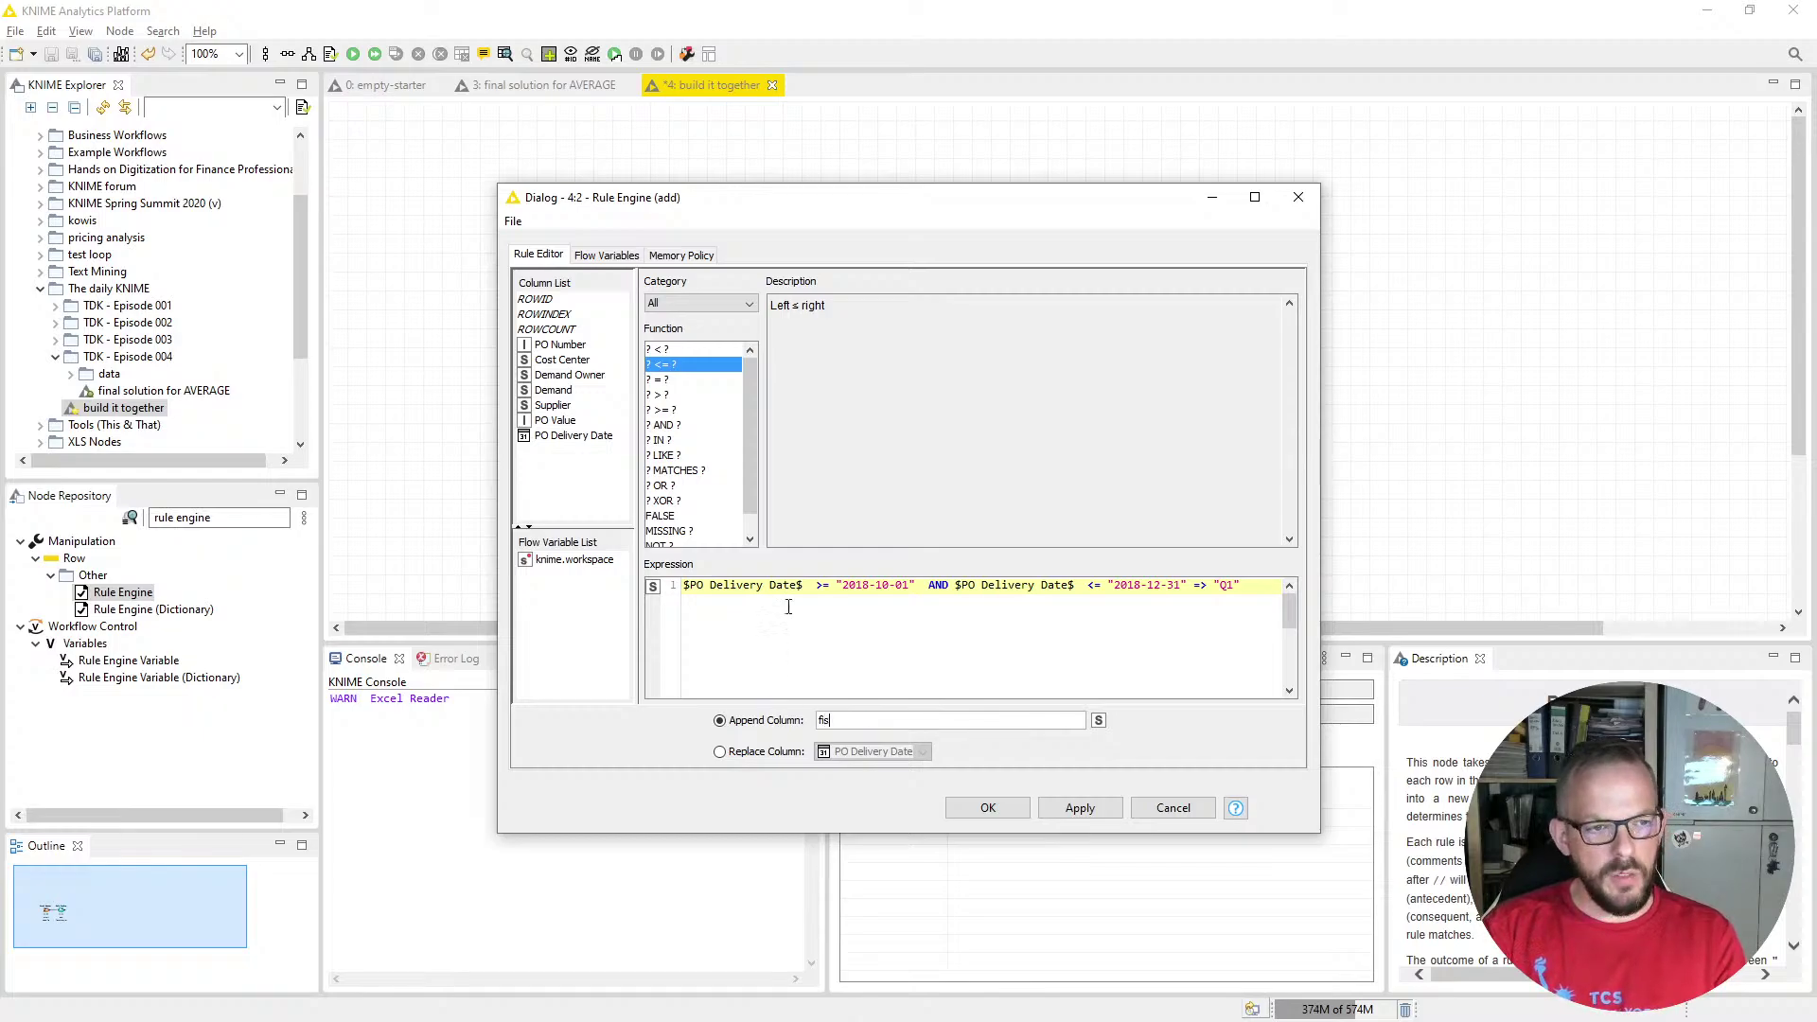
{"action": "type", "text": "cal qu"}
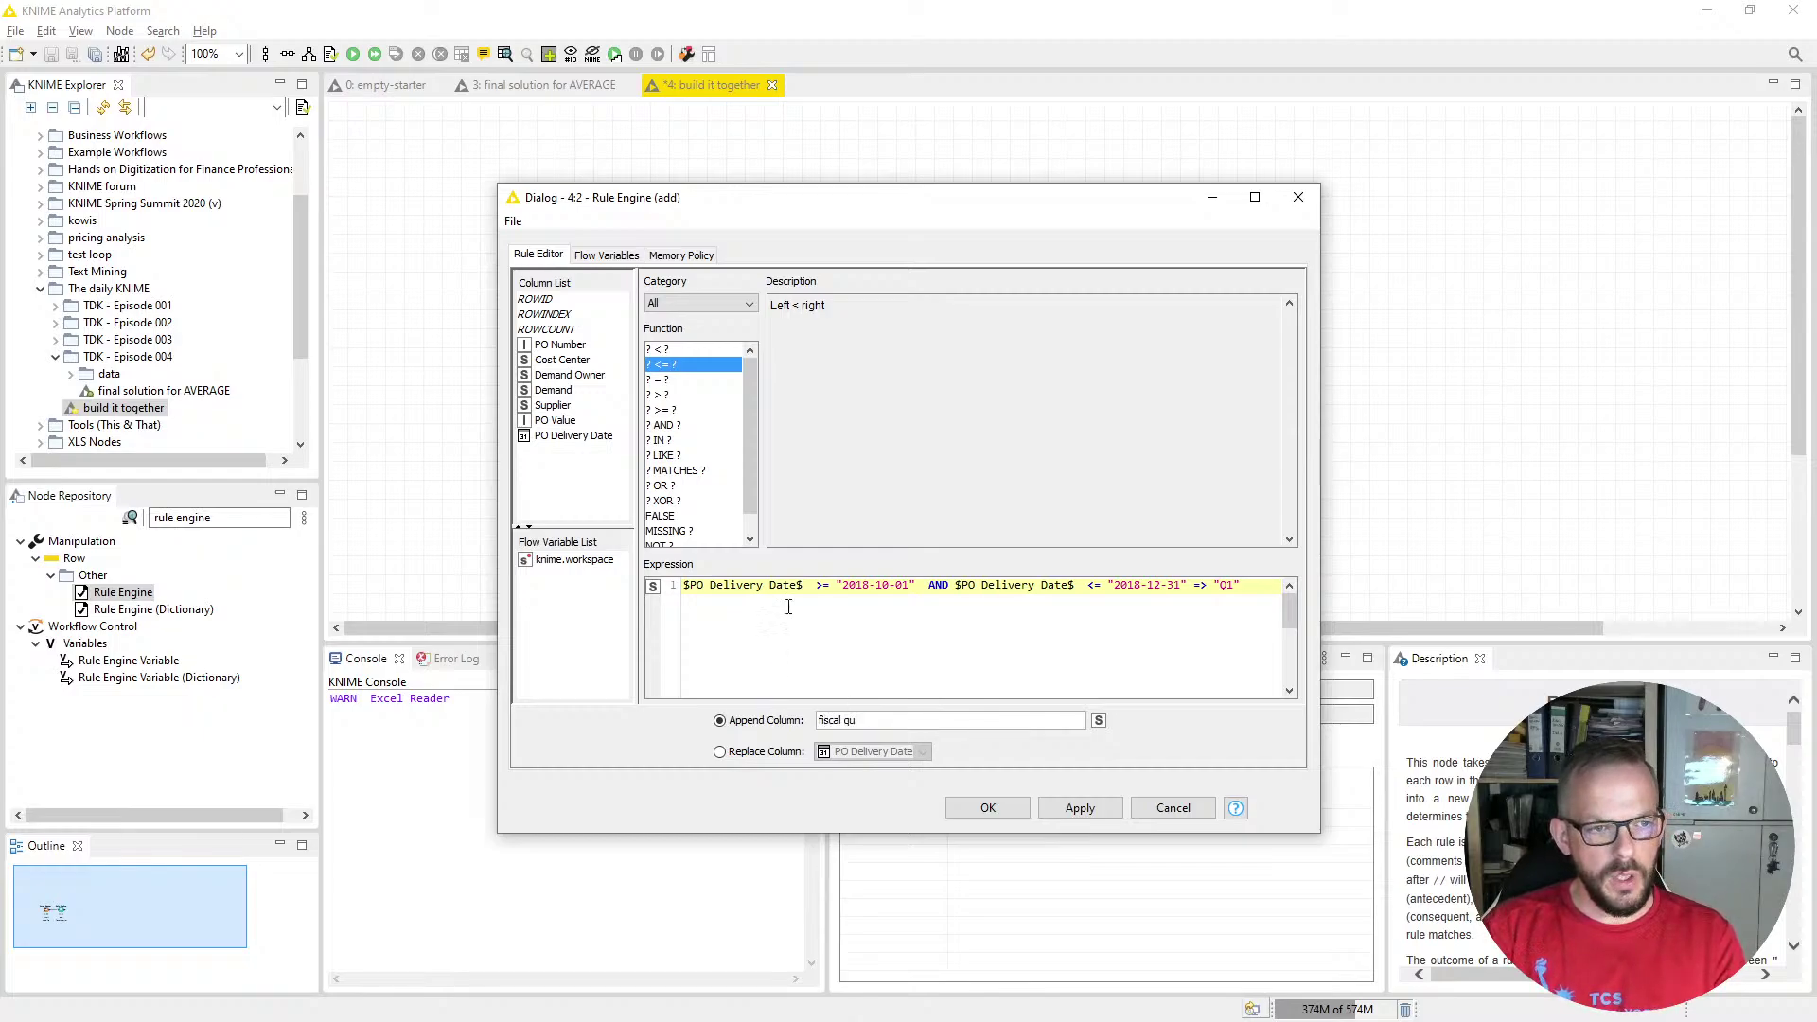
{"action": "type", "text": "arter"}
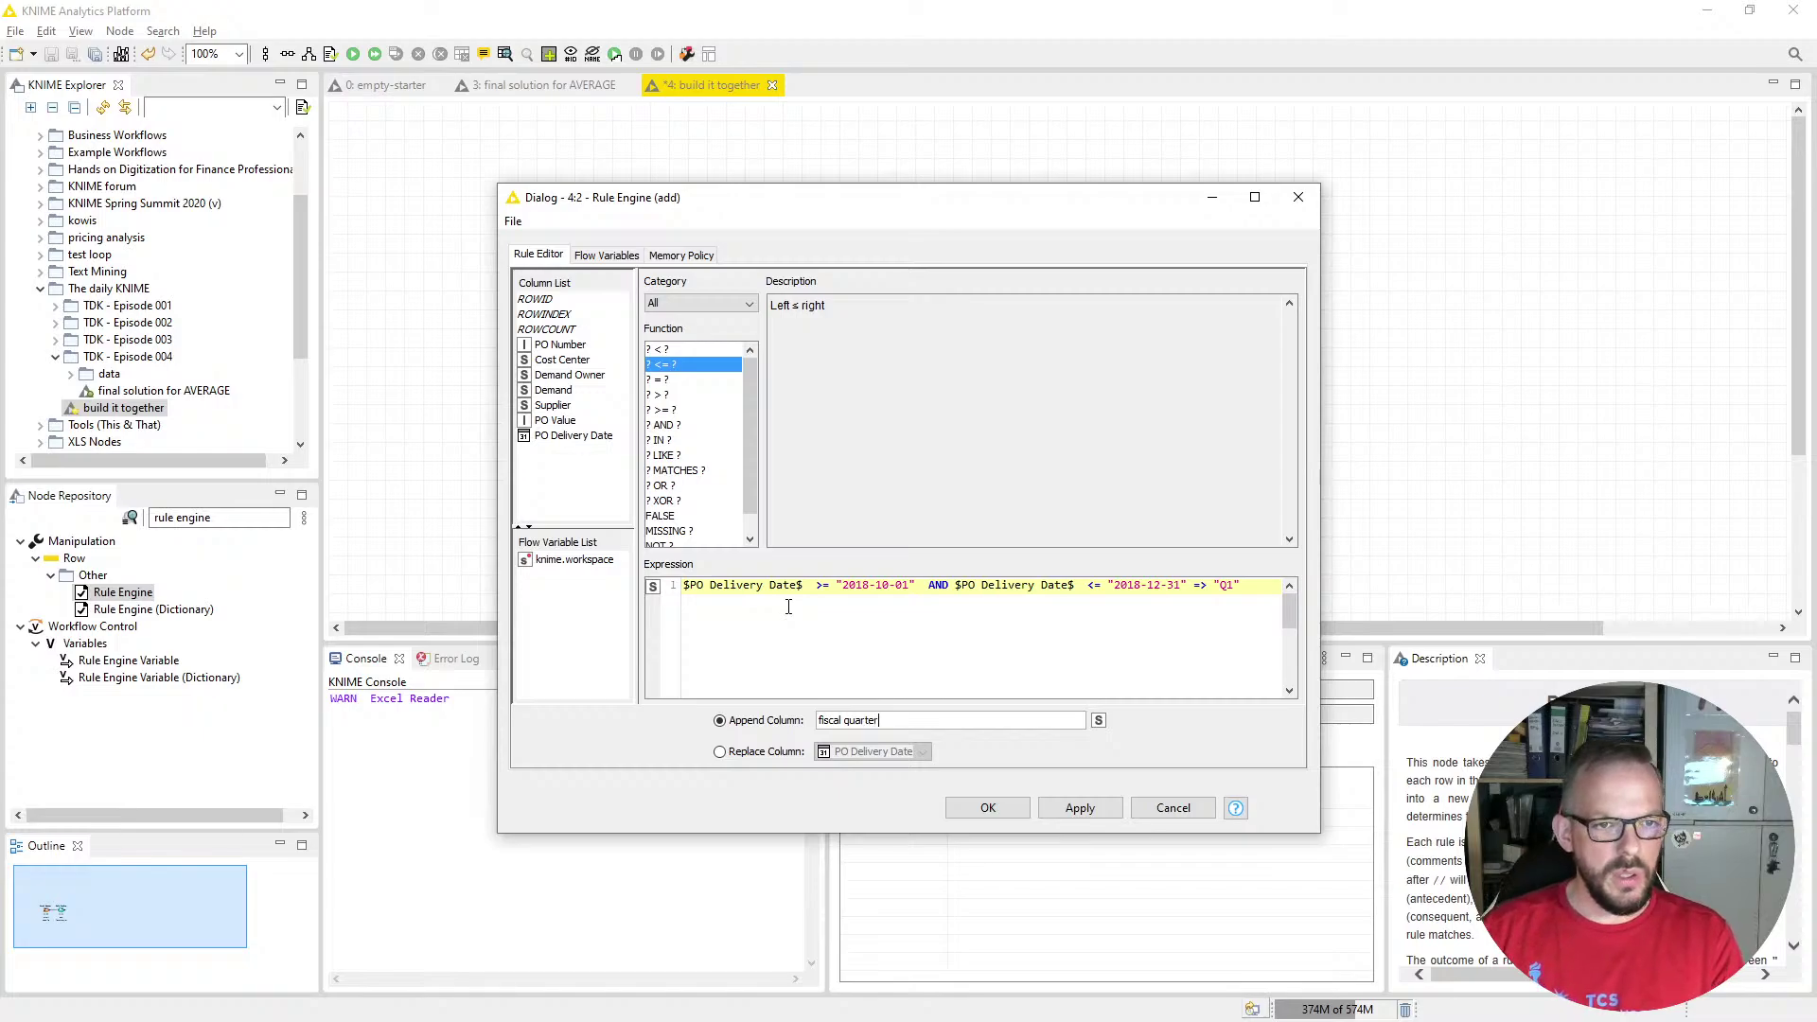
Save the rule, execute the Rule Engine, and scroll its output to the fiscal quarter column
{"action": "left_click", "coordinate": [1001, 818]}
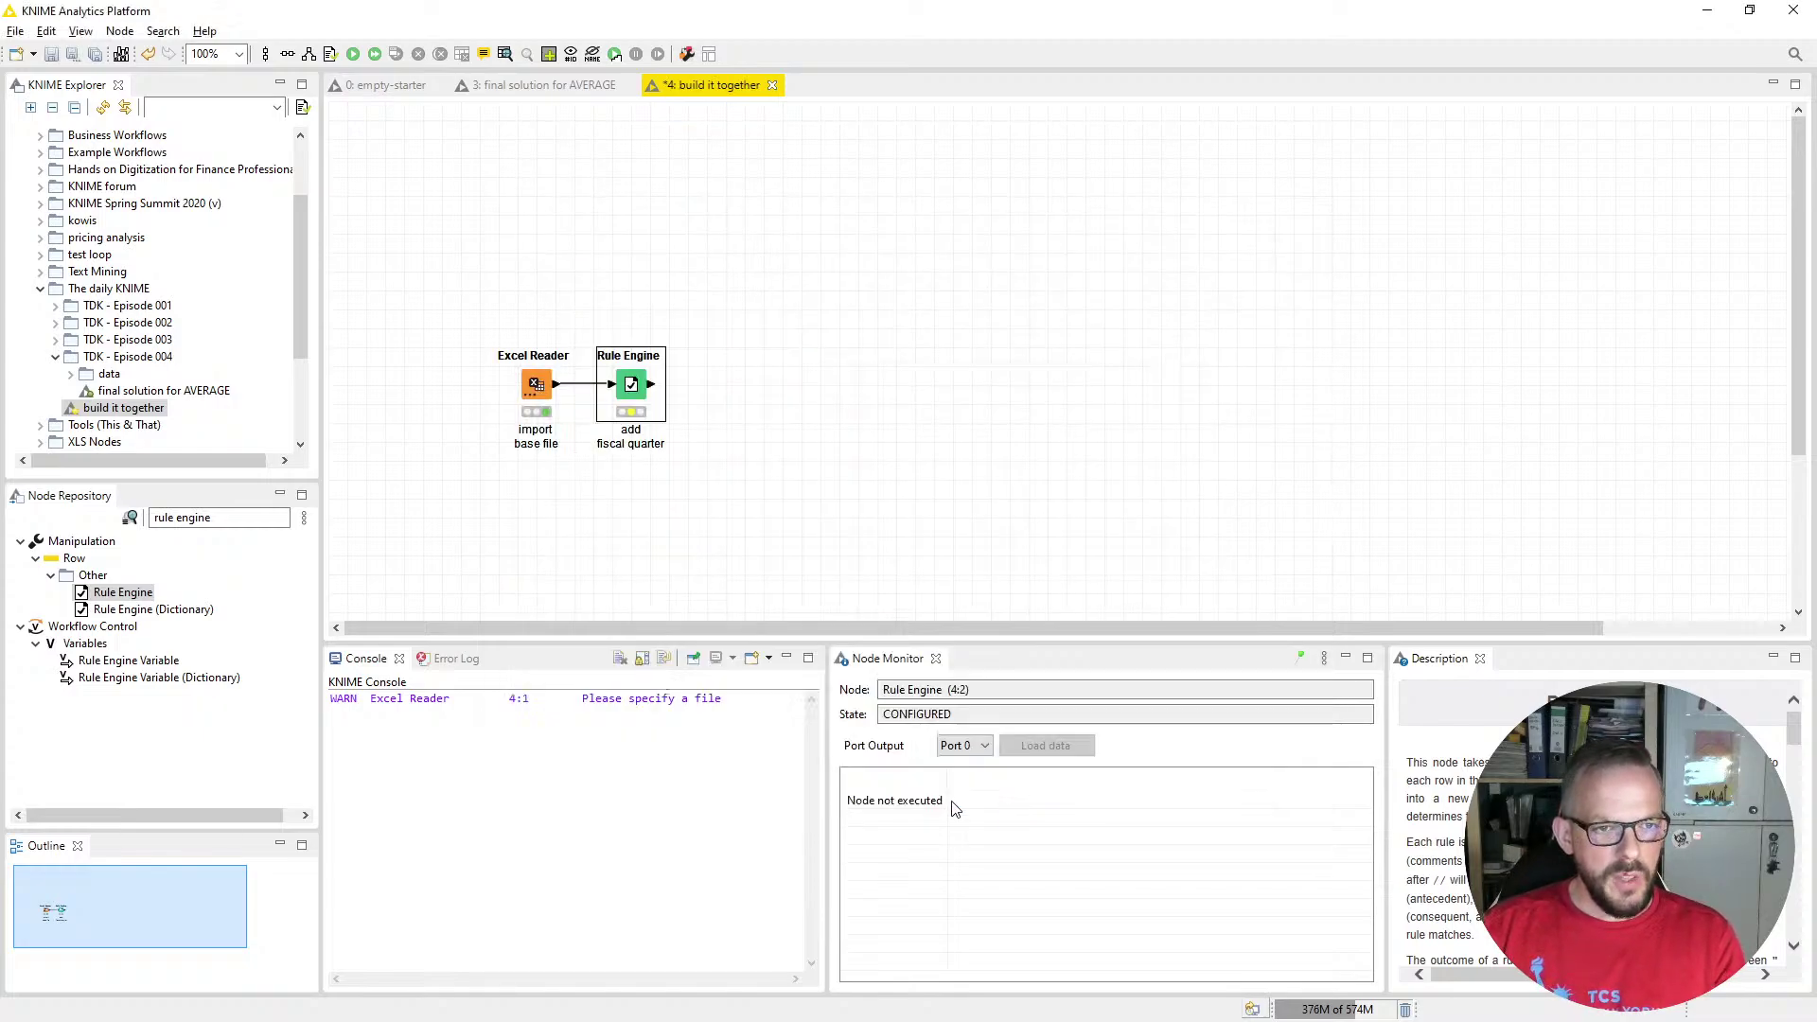
{"action": "right_click", "coordinate": [644, 389]}
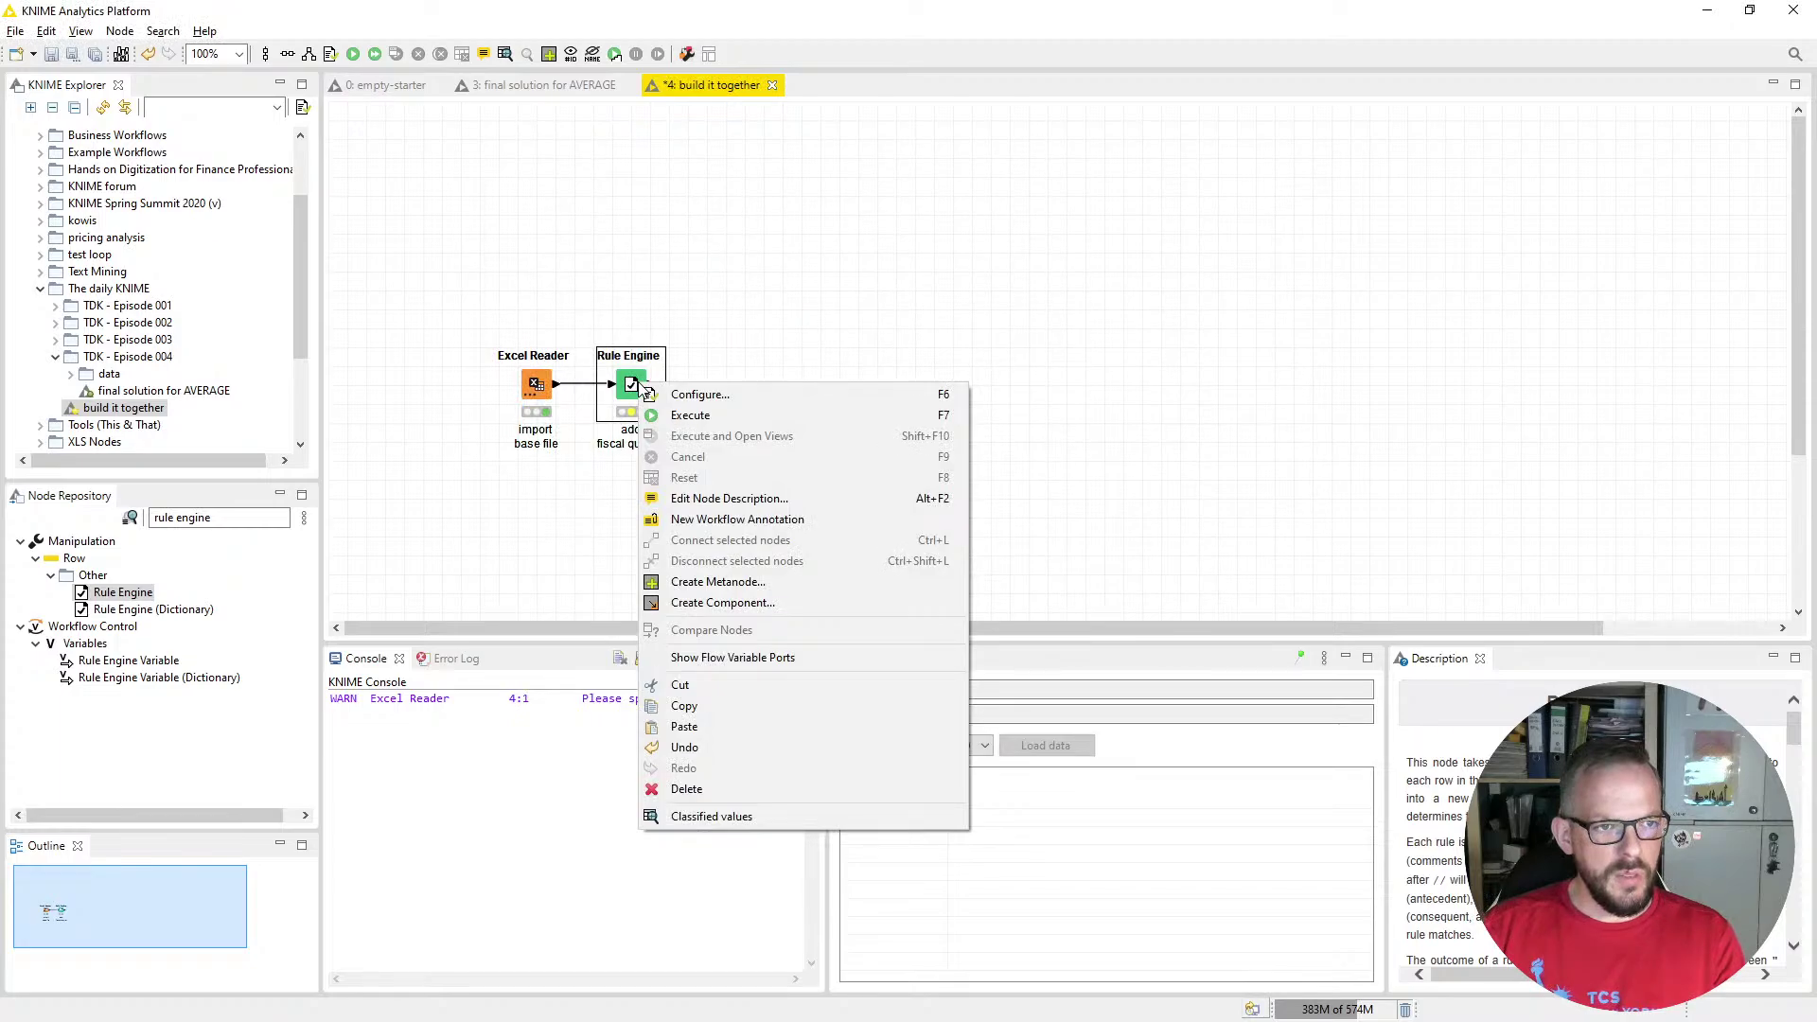
{"action": "left_click", "coordinate": [659, 418]}
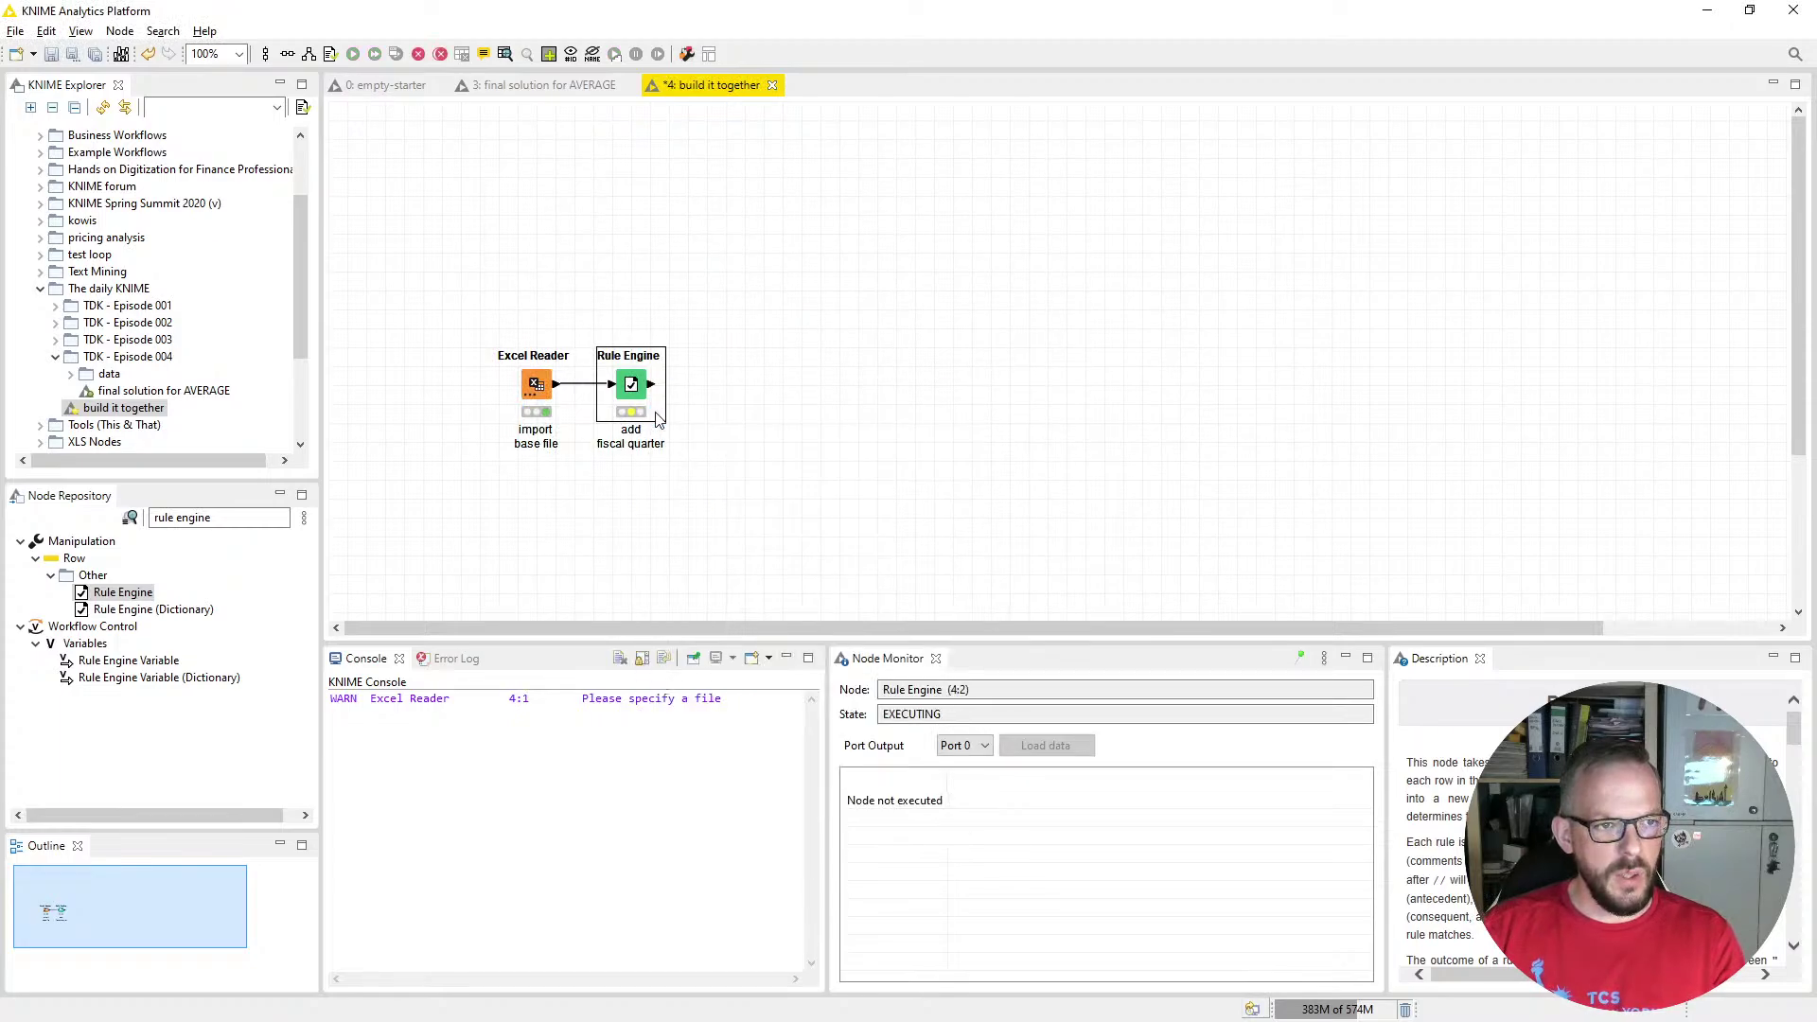
{"action": "left_click_drag", "start_coordinate": [920, 977], "coordinate": [1268, 966]}
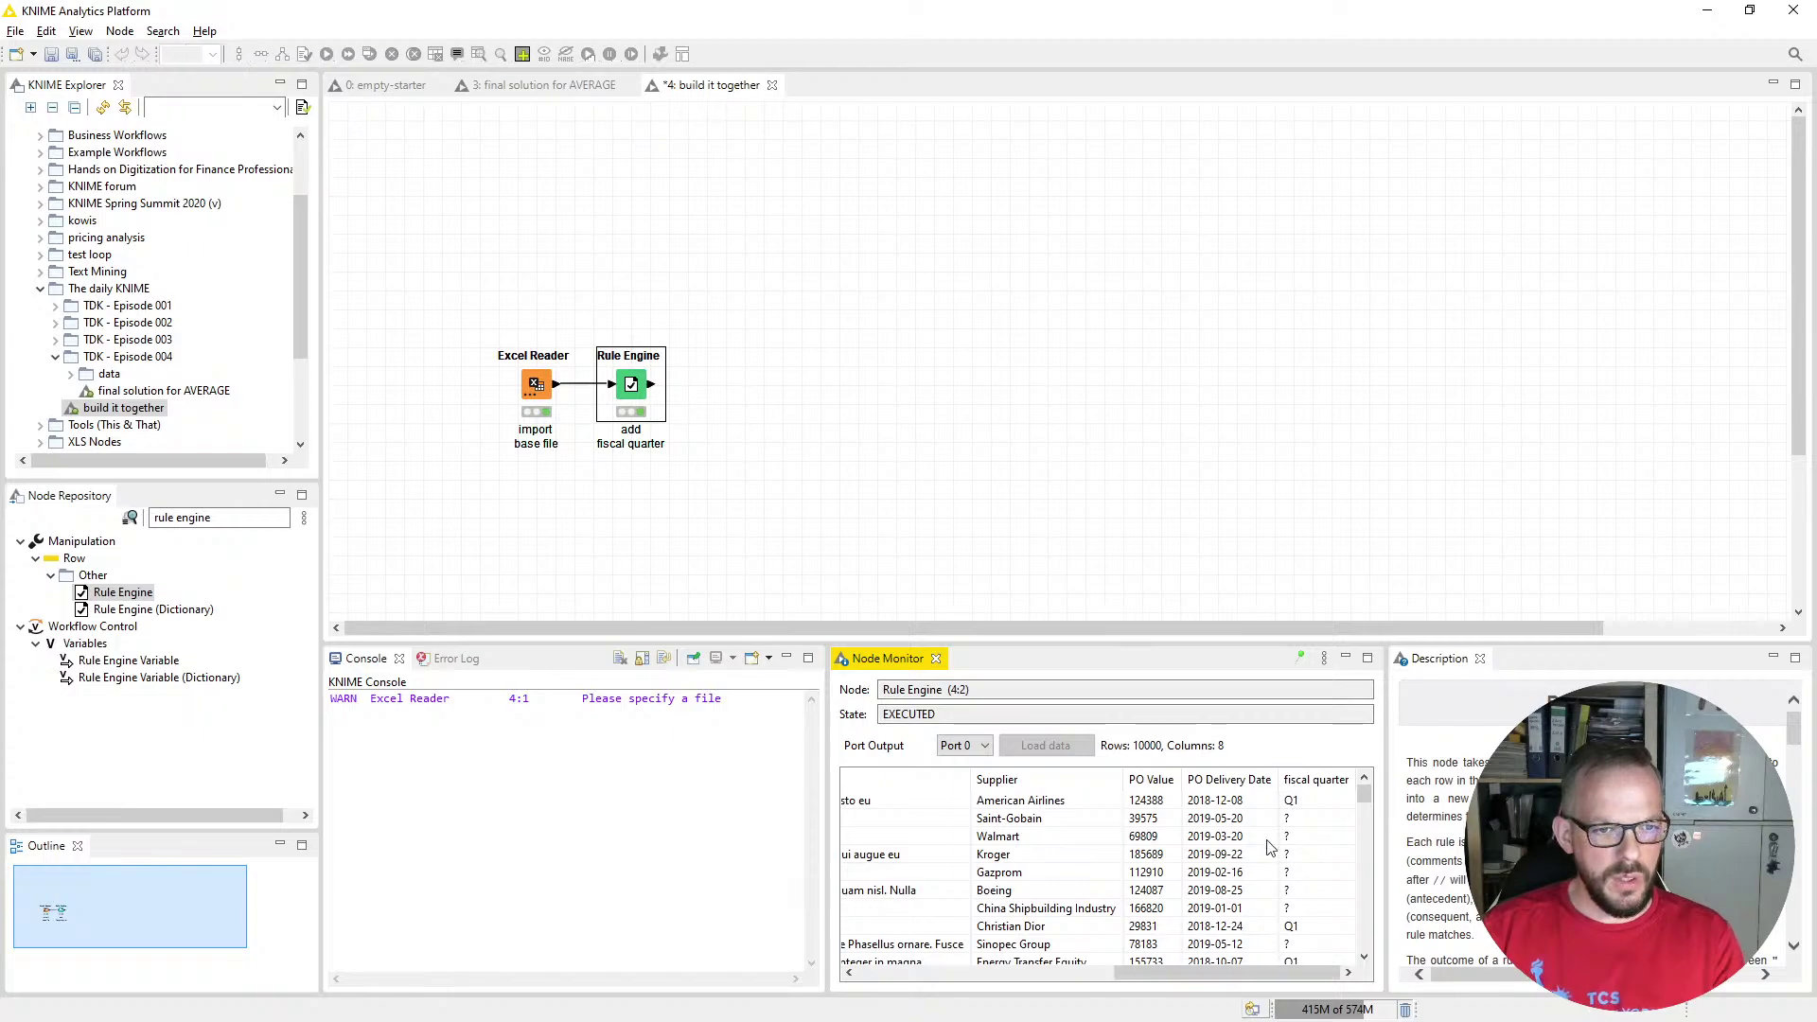
Add a second rule mapping 2019-01-01 to 2019-03-31 to "Q2"
{"action": "double_click", "coordinate": [630, 391]}
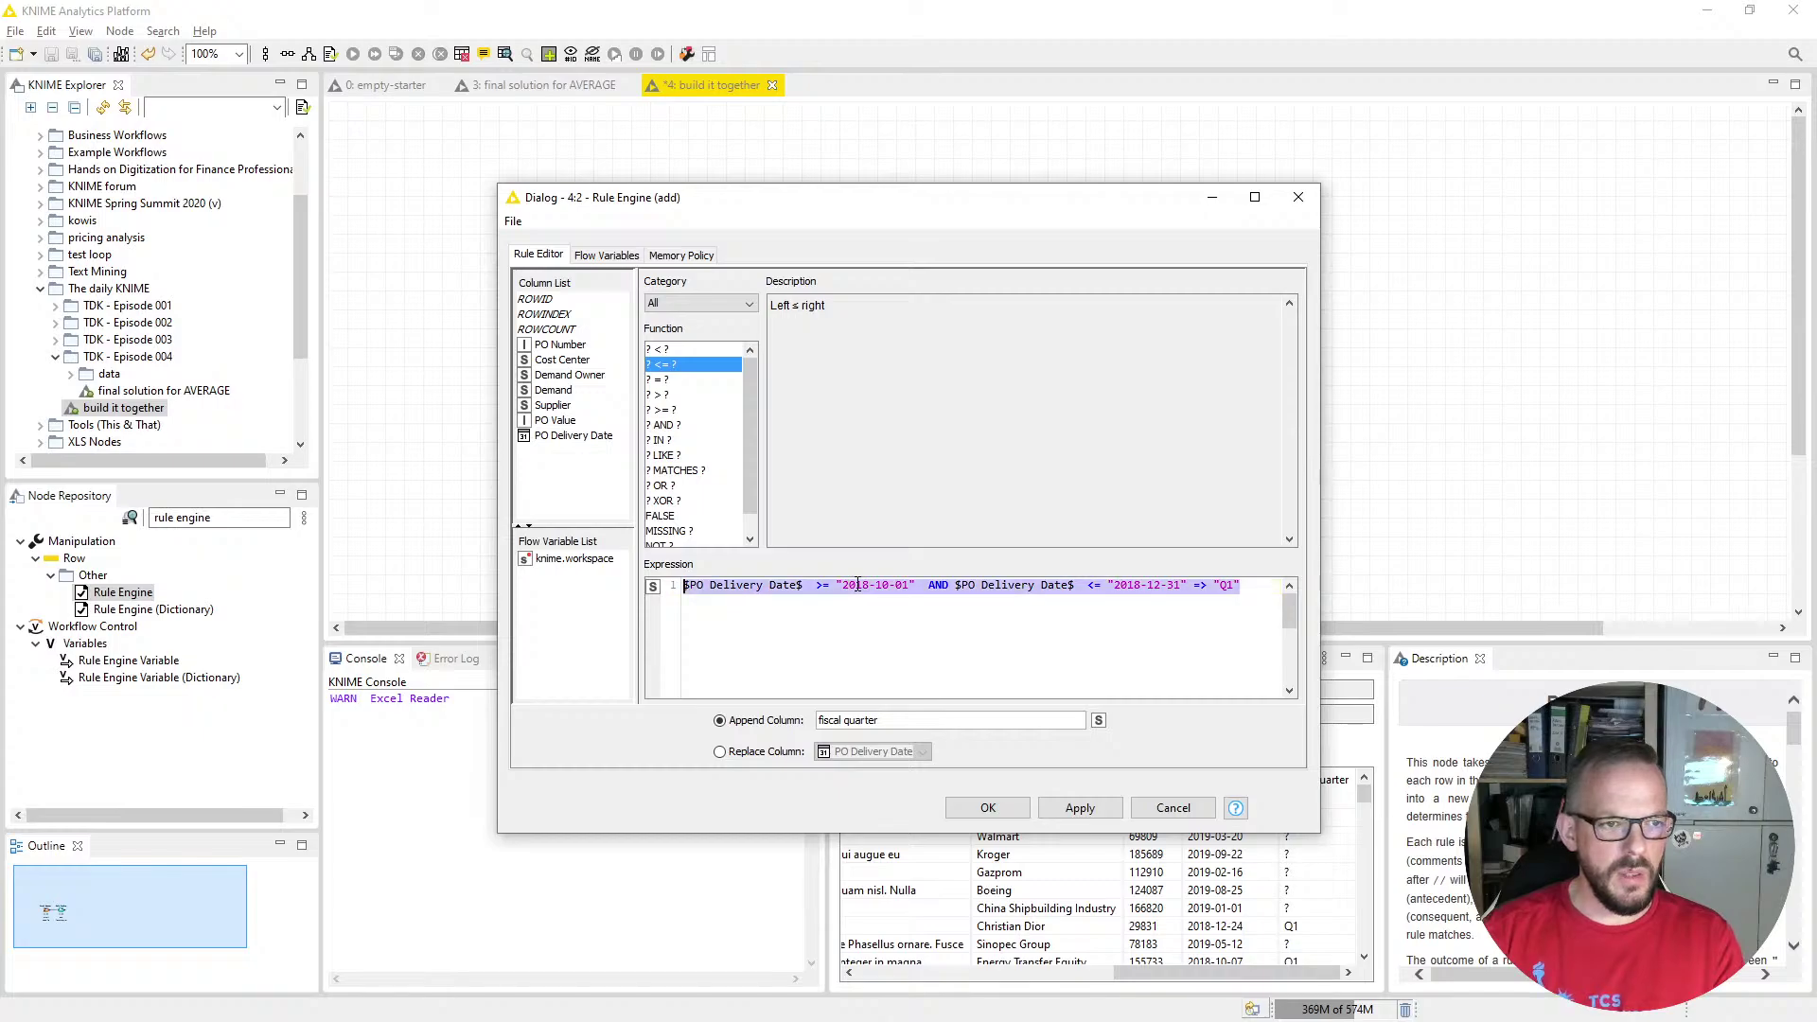
{"action": "key", "text": "Return"}
{"action": "type", "text": "$PO Delivery Date$  >= \"2018-10-01\"  AND $PO Delivery Date$  <= \"2018-12-31\" => \"Q1\""}
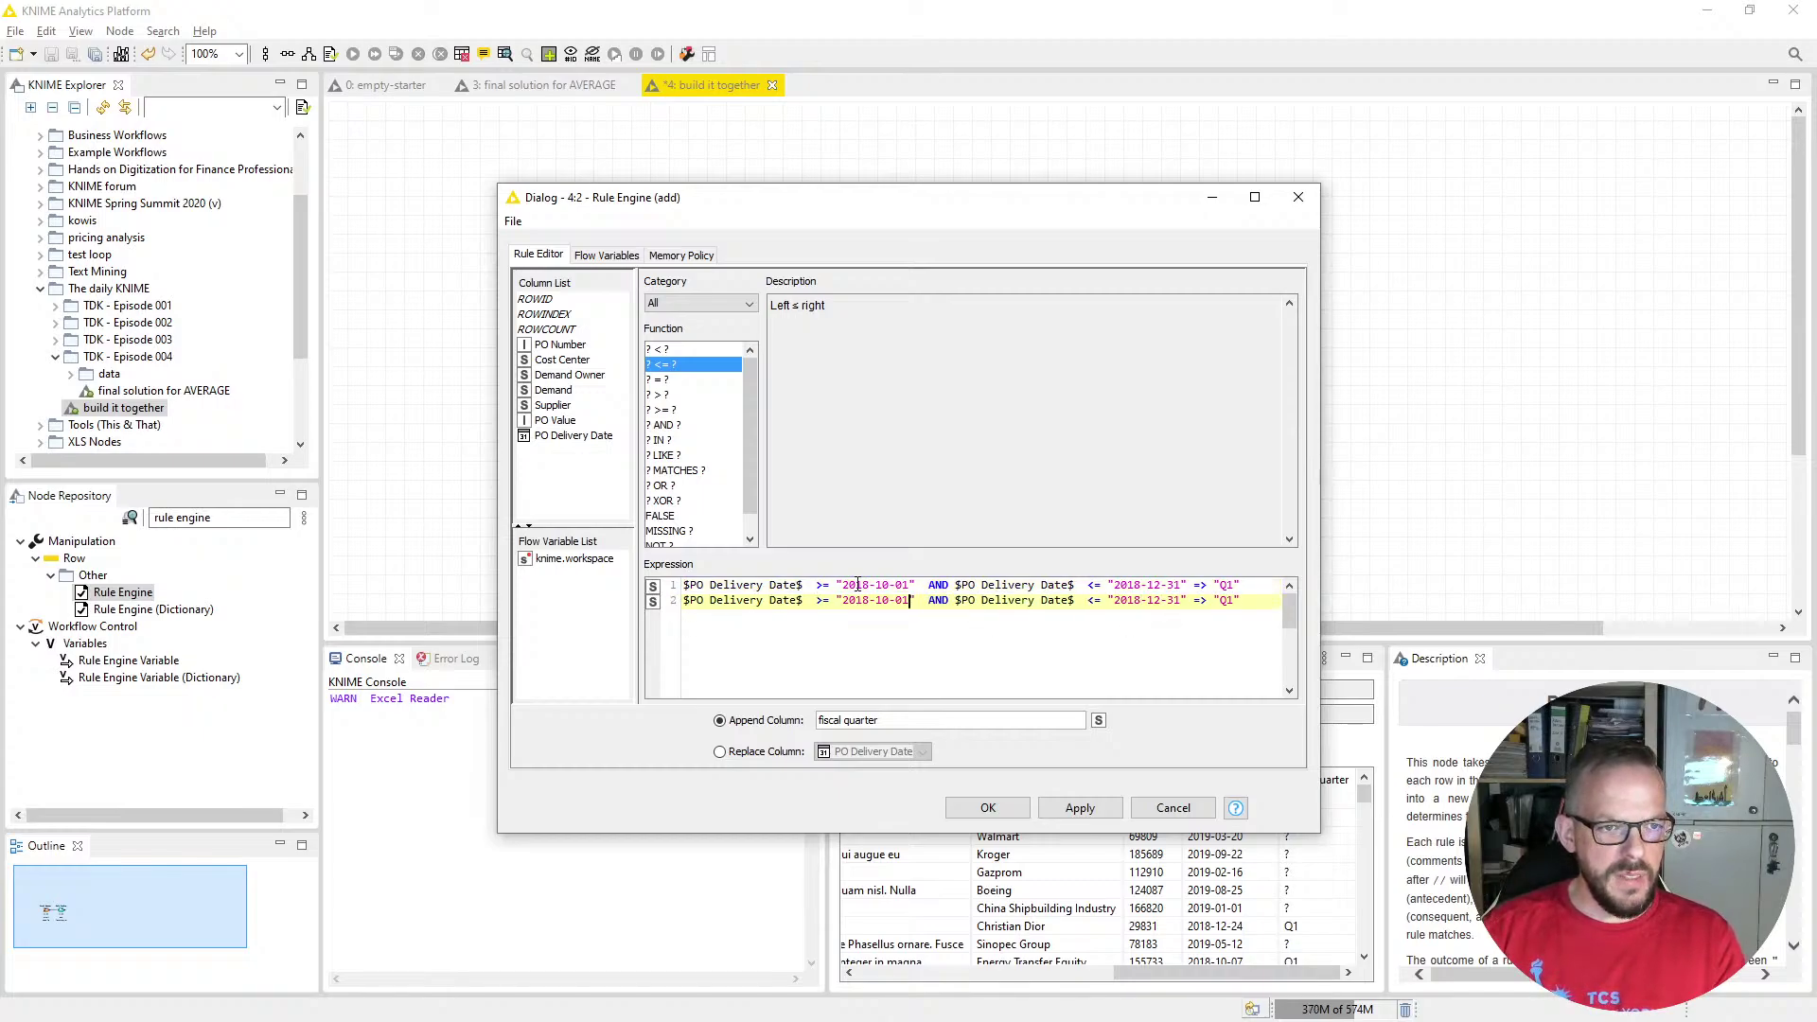
{"action": "key", "text": "BackSpace"}
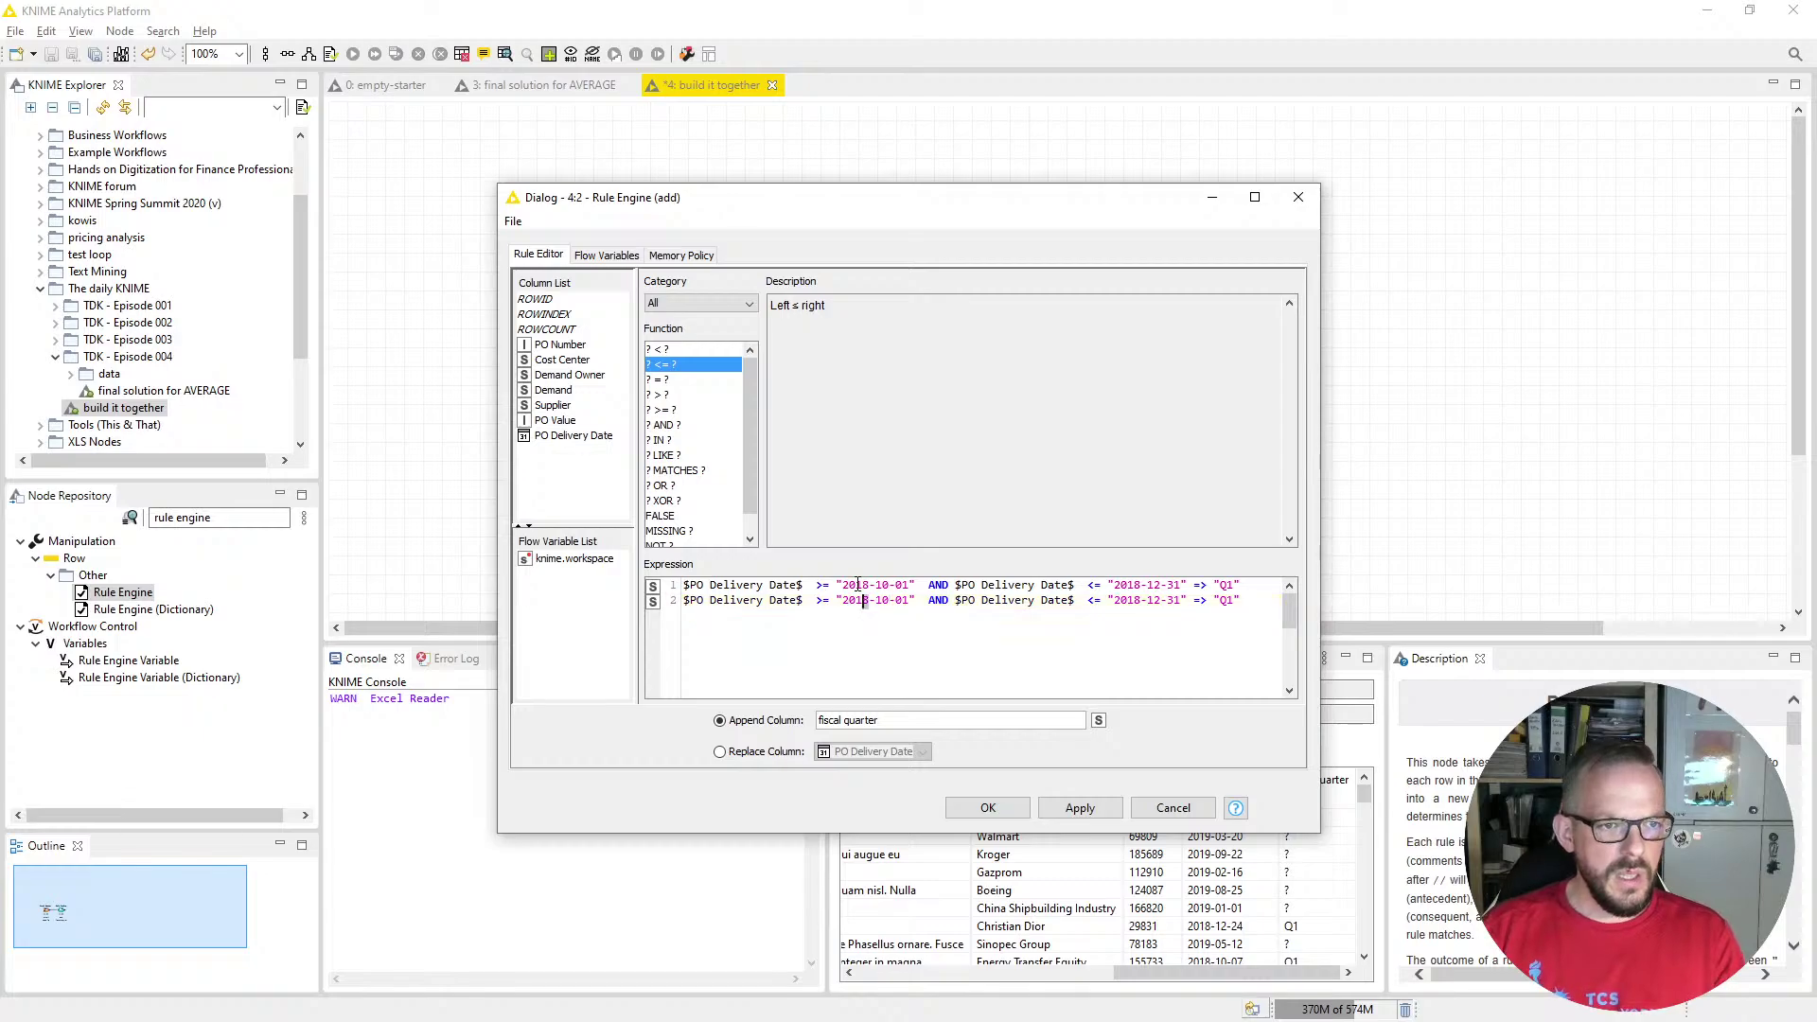
{"action": "type", "text": "9"}
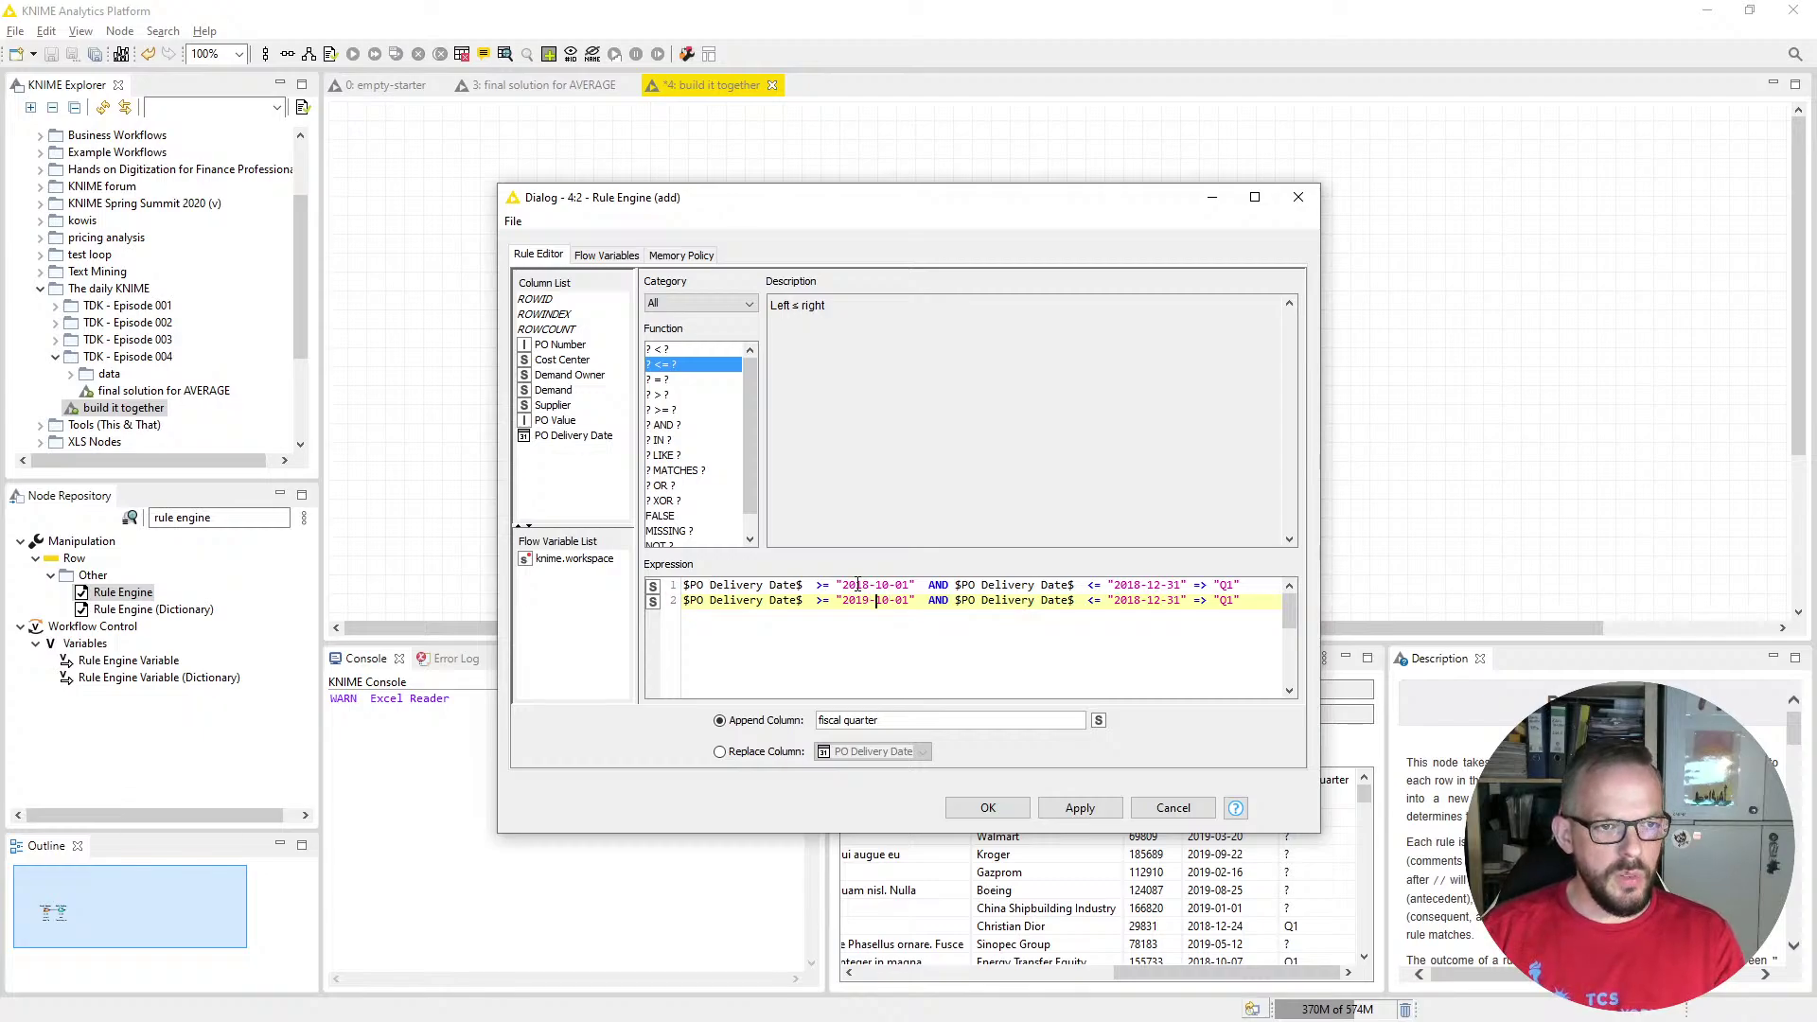
{"action": "key", "text": "Delete"}
{"action": "key", "text": "Delete"}
{"action": "type", "text": "01"}
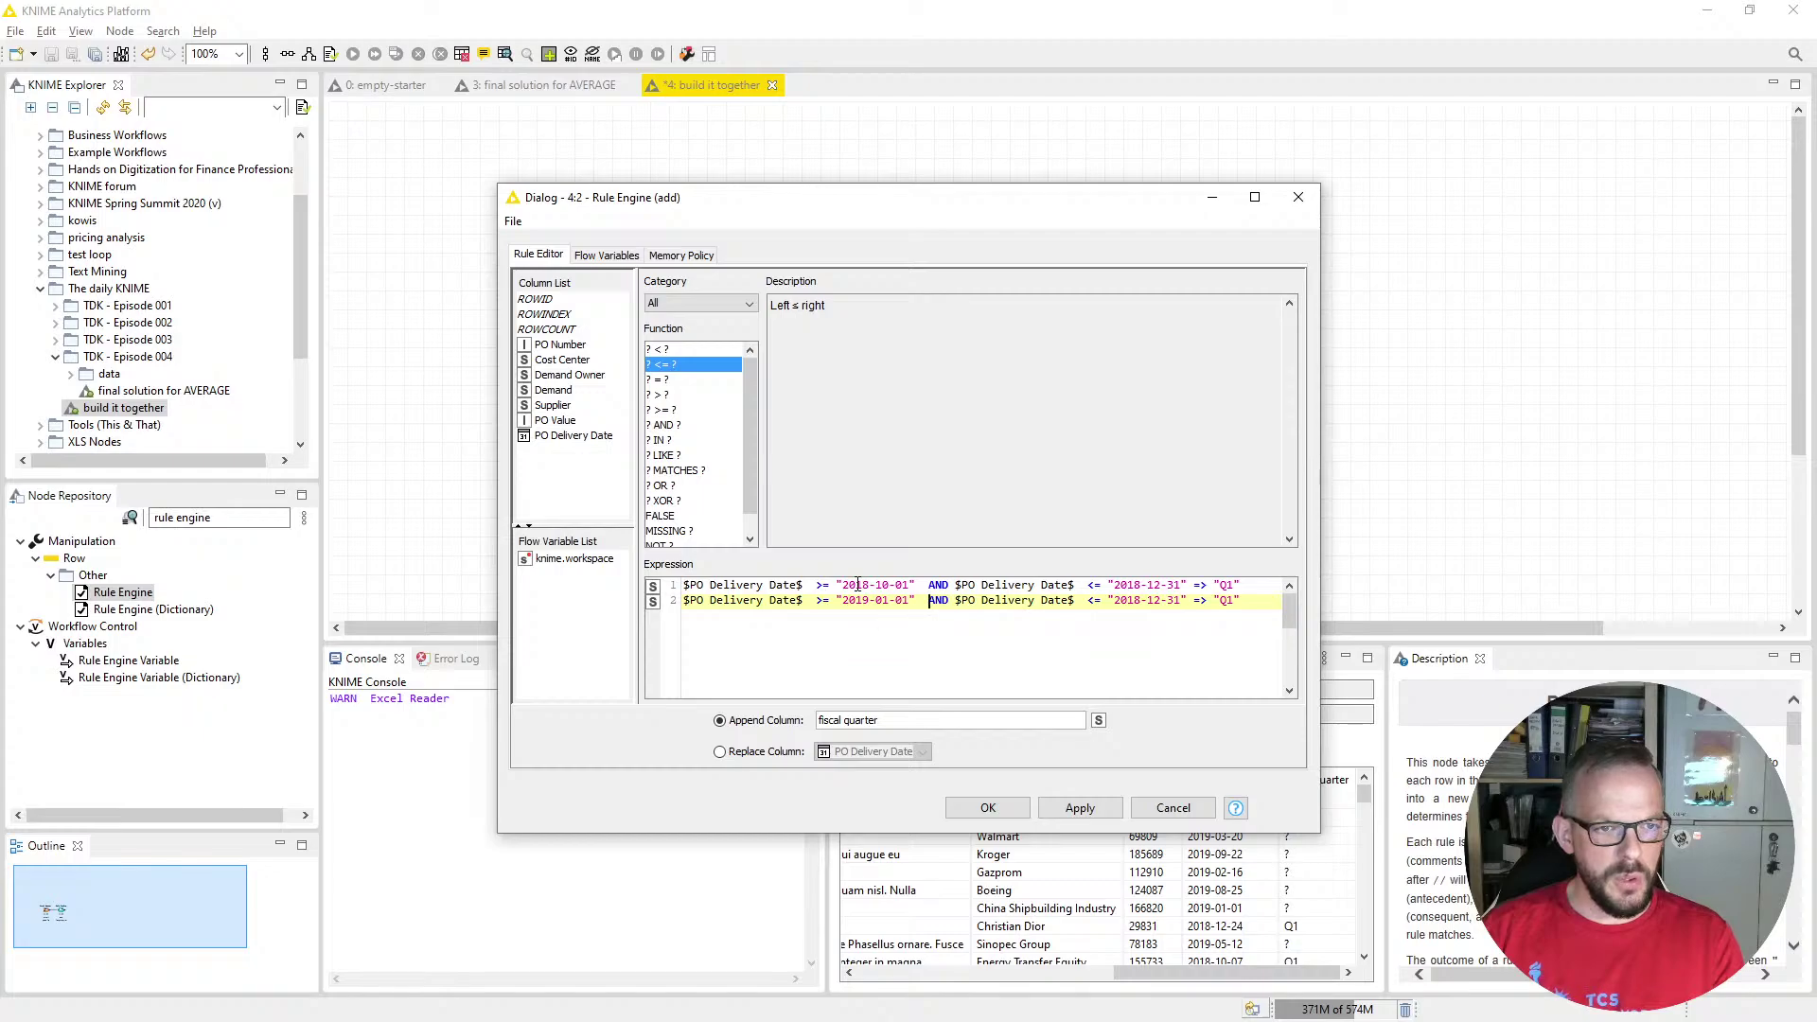
{"action": "key", "text": "Right"}
{"action": "key", "text": "Right"}
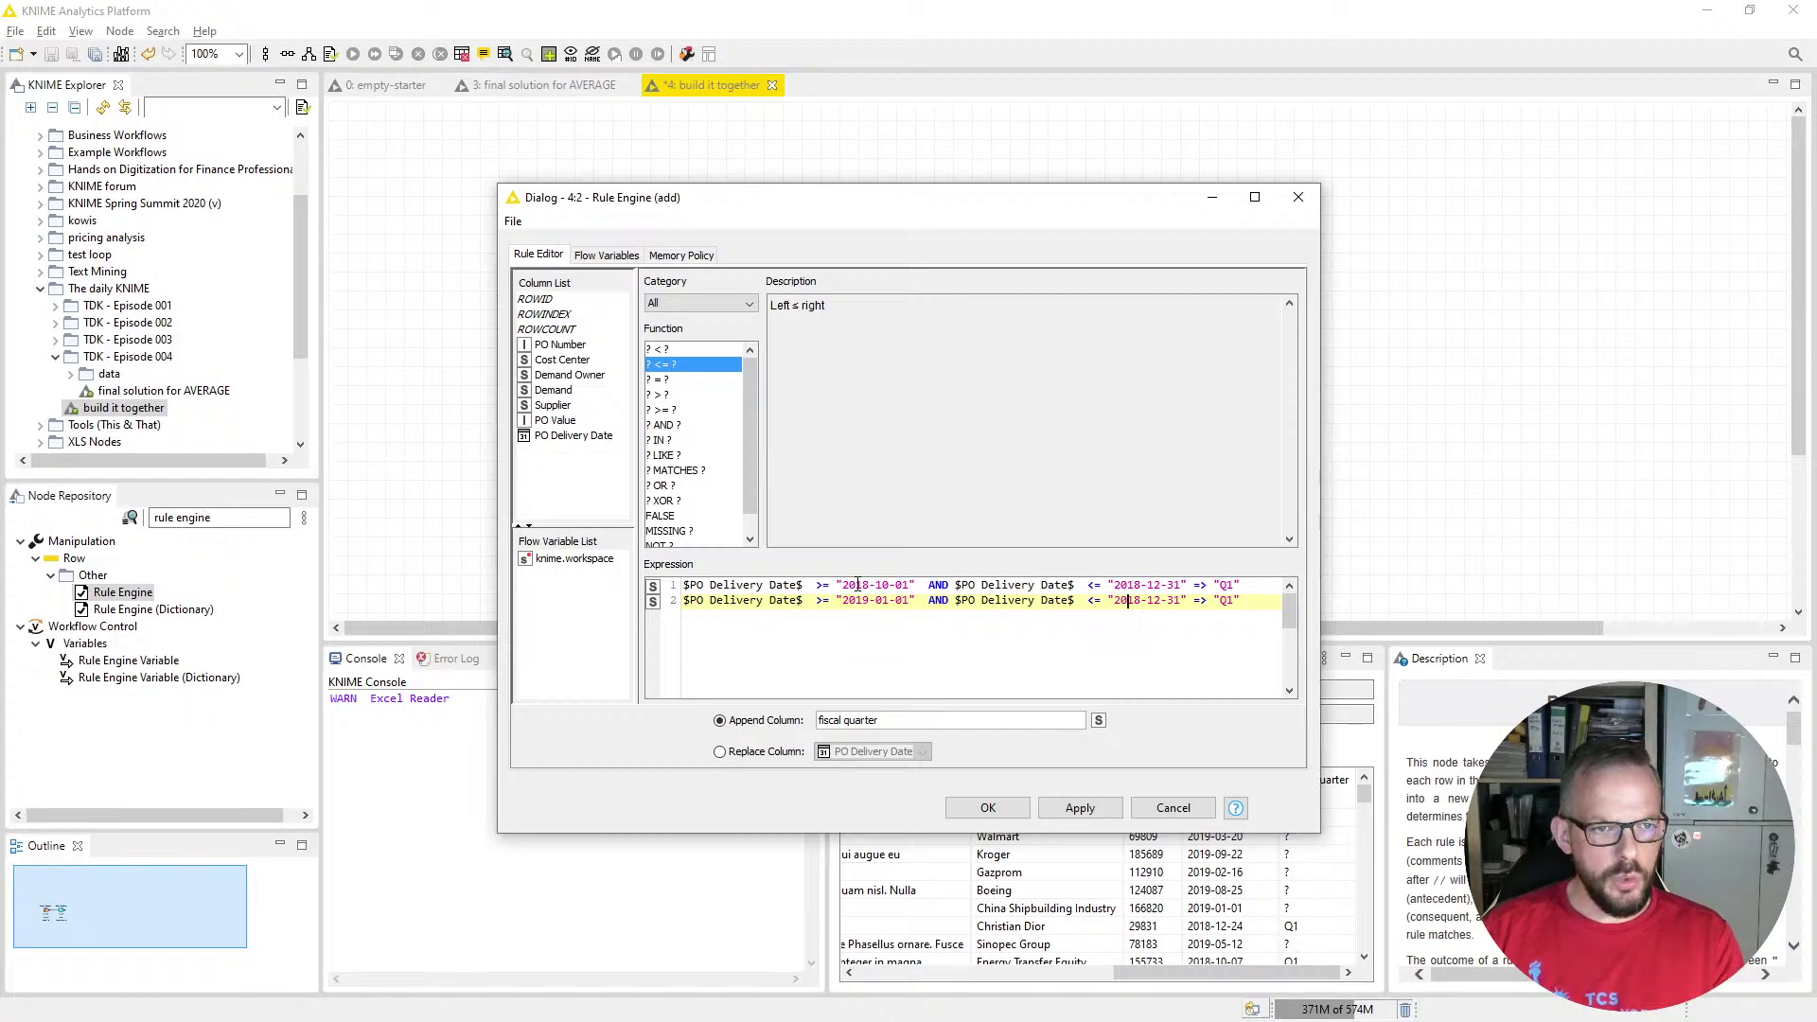
{"action": "key", "text": "Delete"}
{"action": "type", "text": "9"}
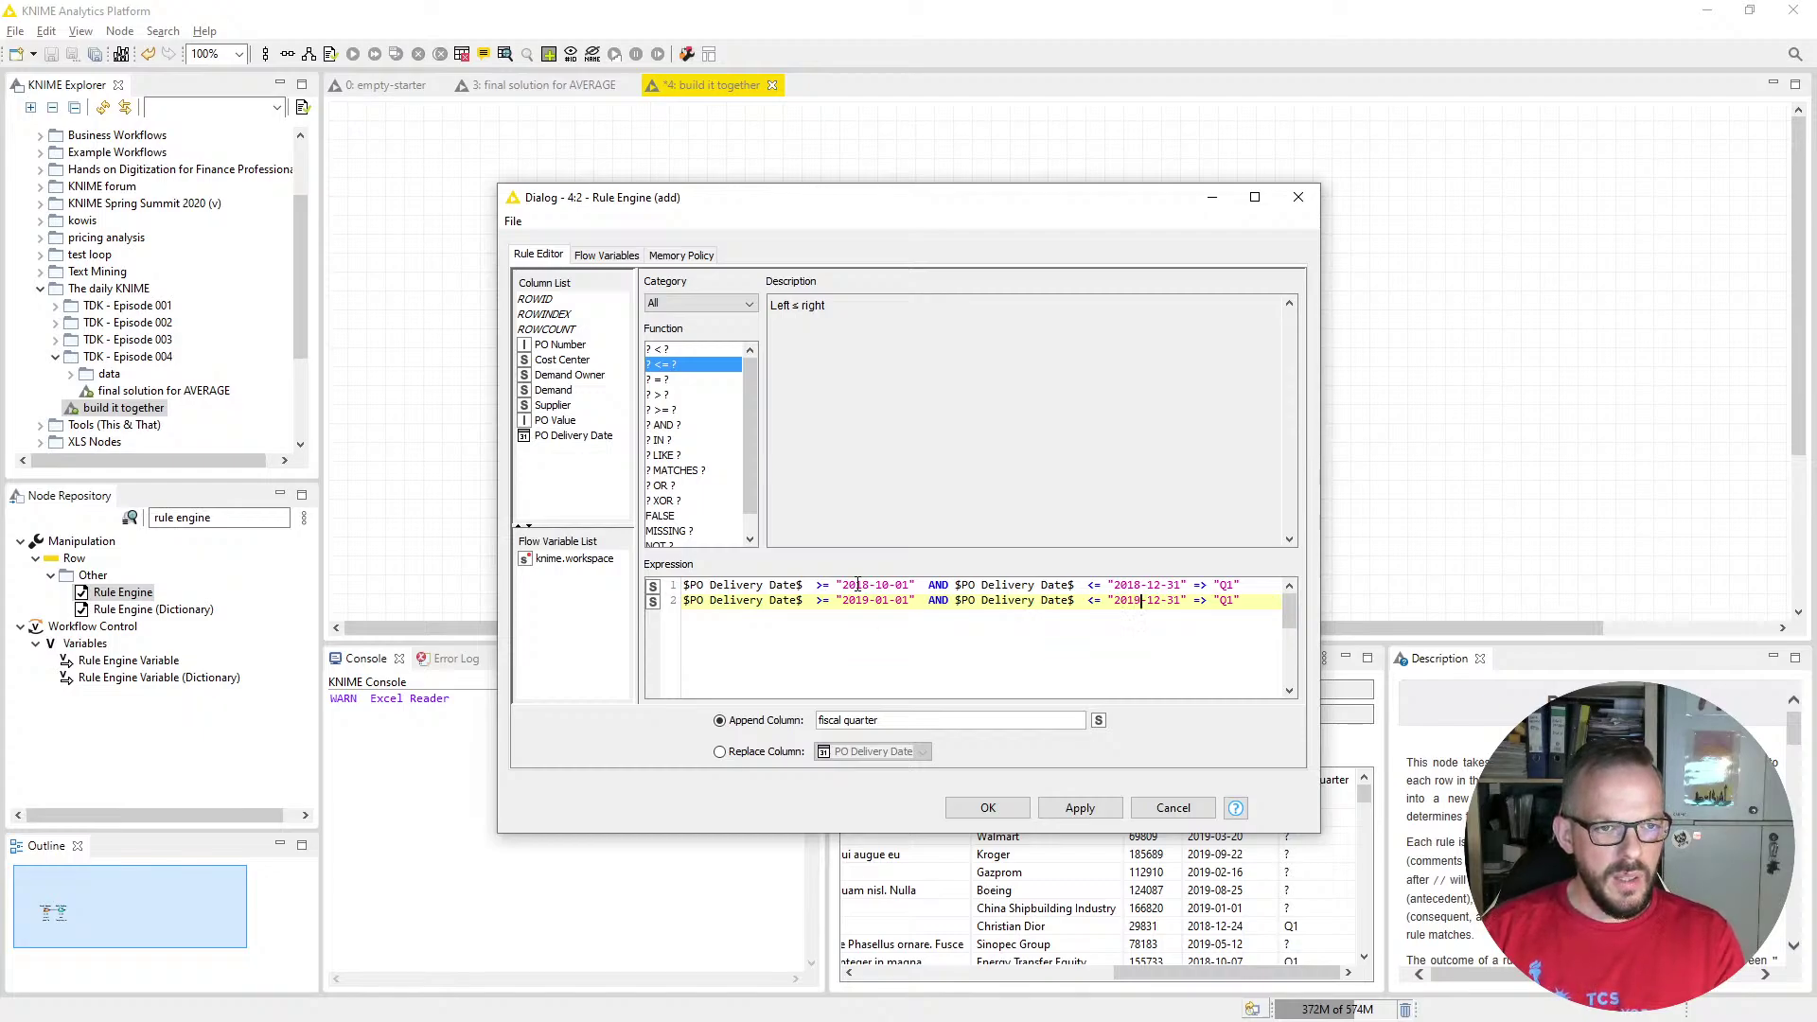
{"action": "key", "text": "Right"}
{"action": "key", "text": "Right"}
{"action": "key", "text": "BackSpace"}
{"action": "key", "text": "Delete"}
{"action": "type", "text": "03"}
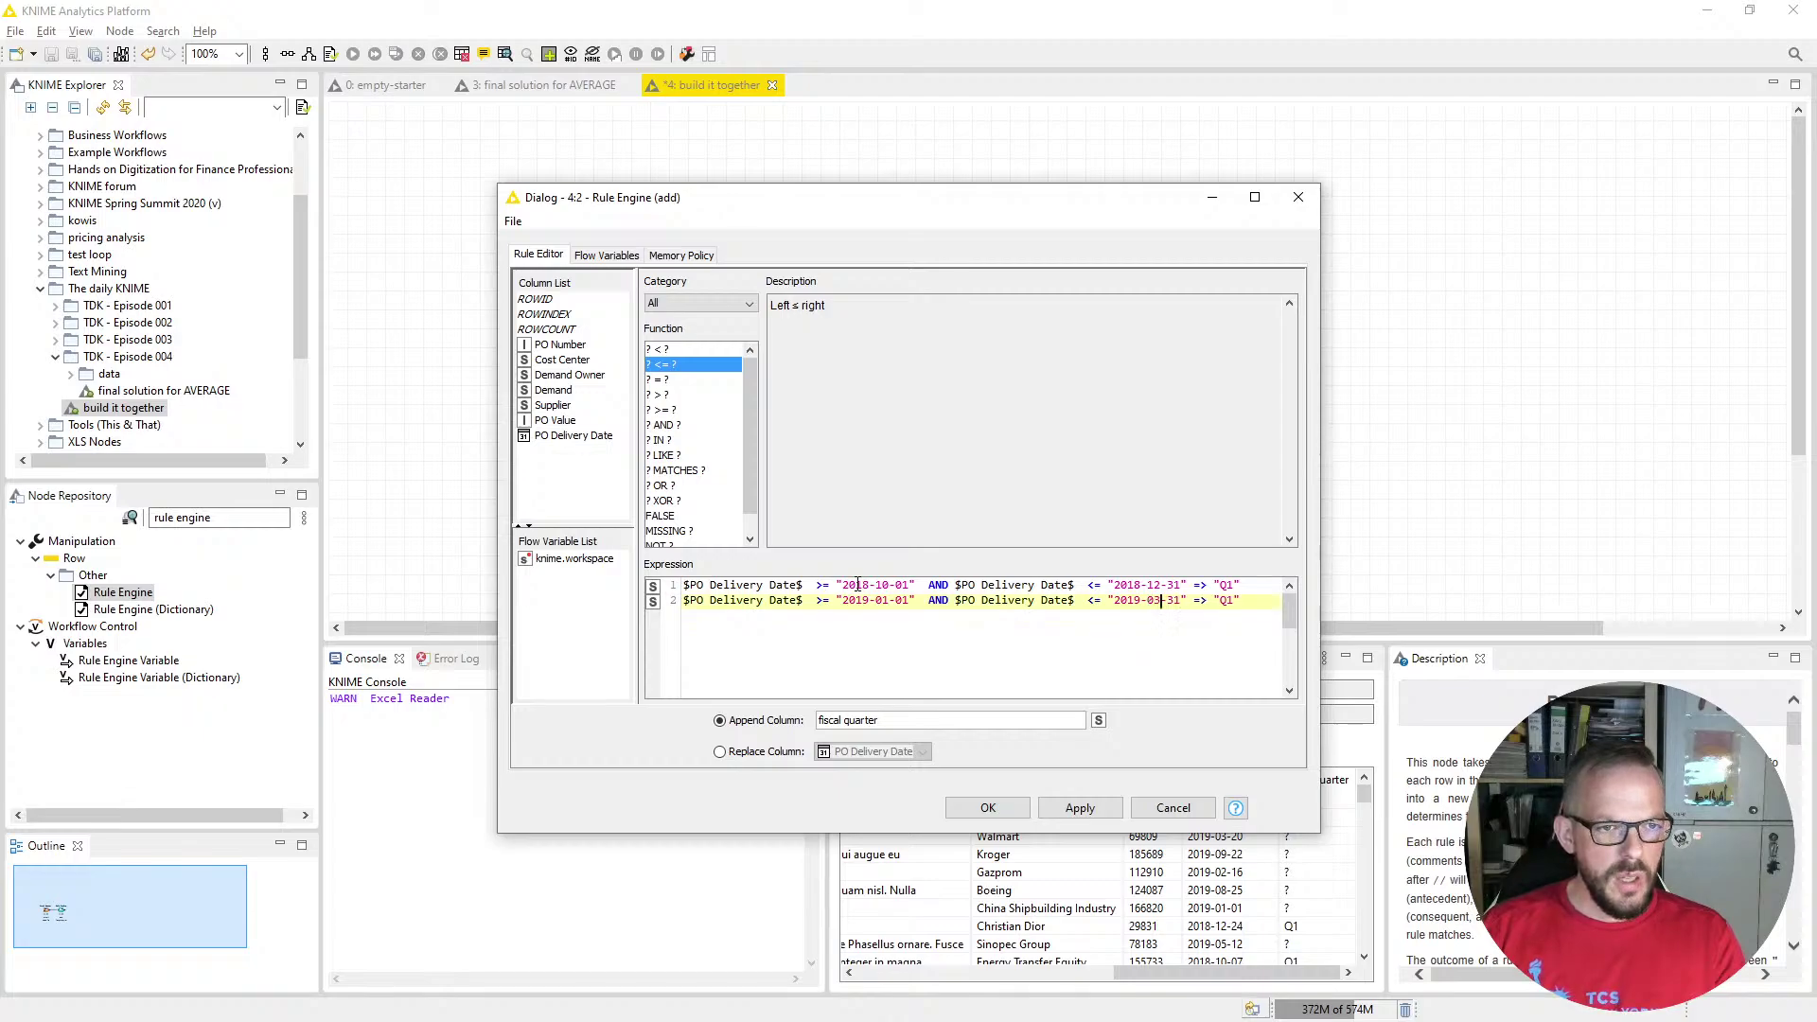
{"action": "key", "text": "Left"}
{"action": "key", "text": "BackSpace"}
{"action": "type", "text": "2"}
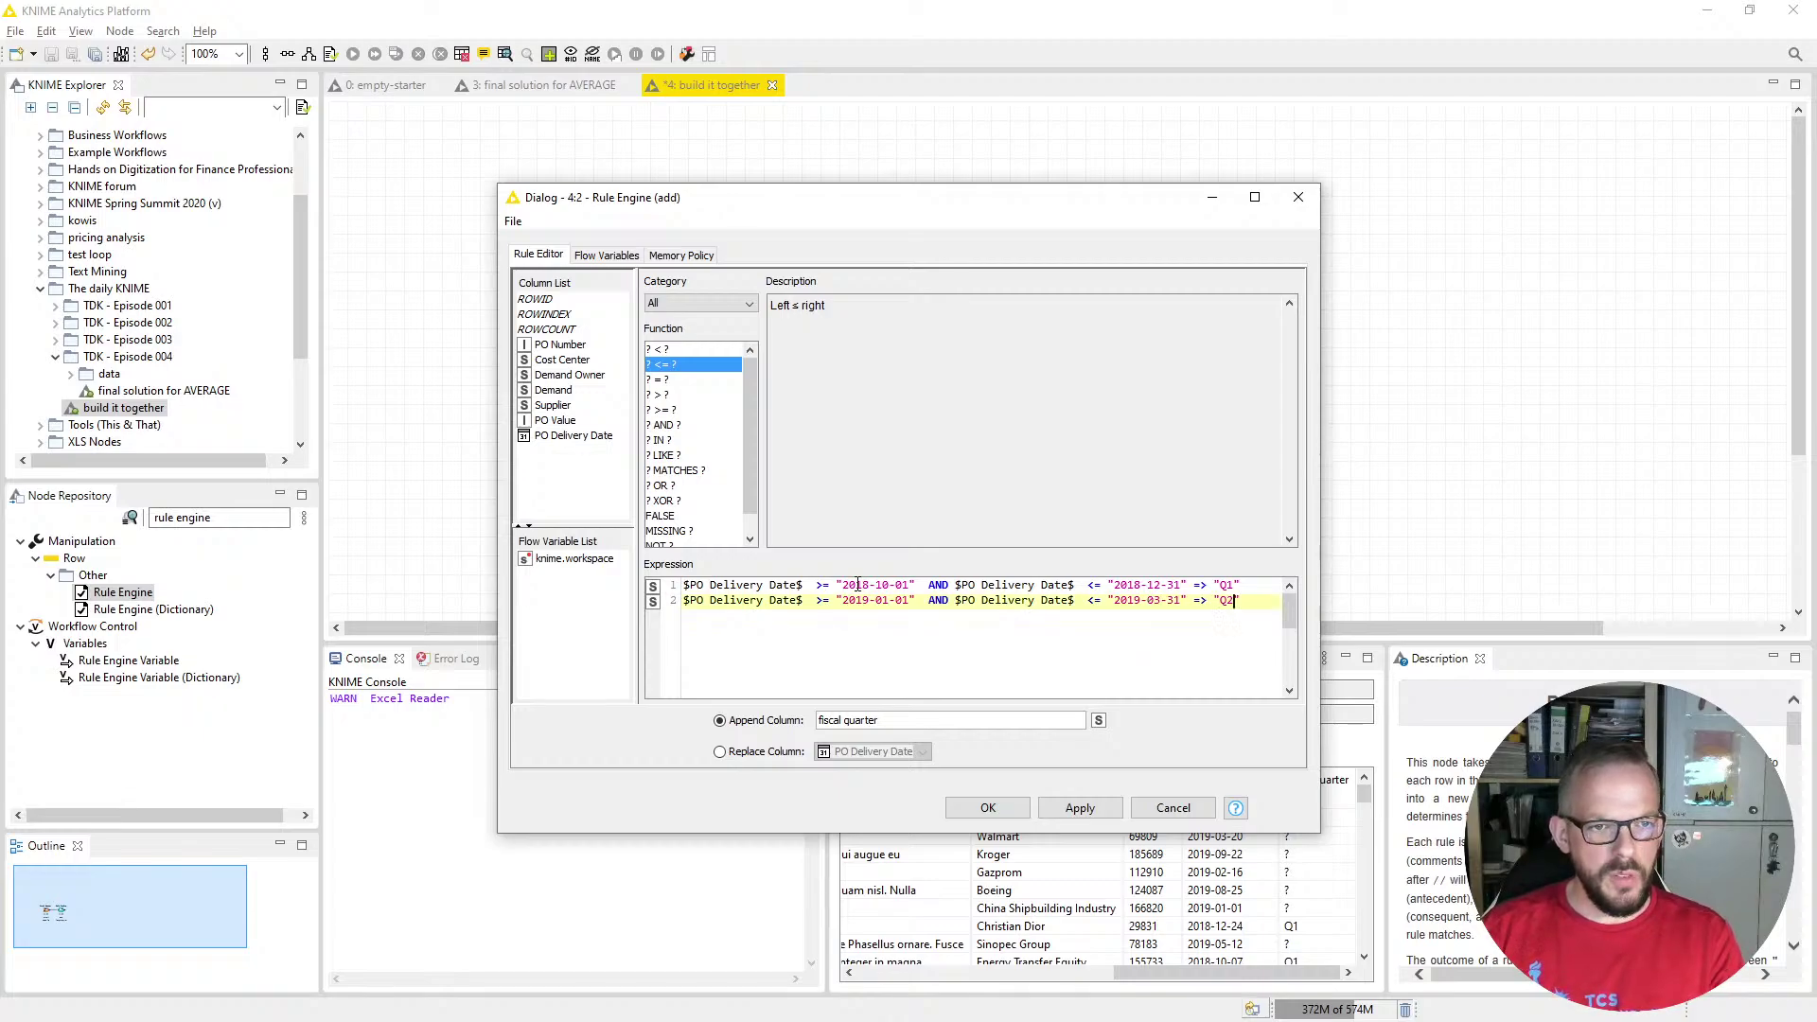
Add a "Q3" rule for 2019-04-01 to 2019-06-30 and a catch-all TRUE => "Q4"
{"action": "key", "text": "End"}
{"action": "key", "text": "Return"}
{"action": "key", "text": "ctrl+v"}
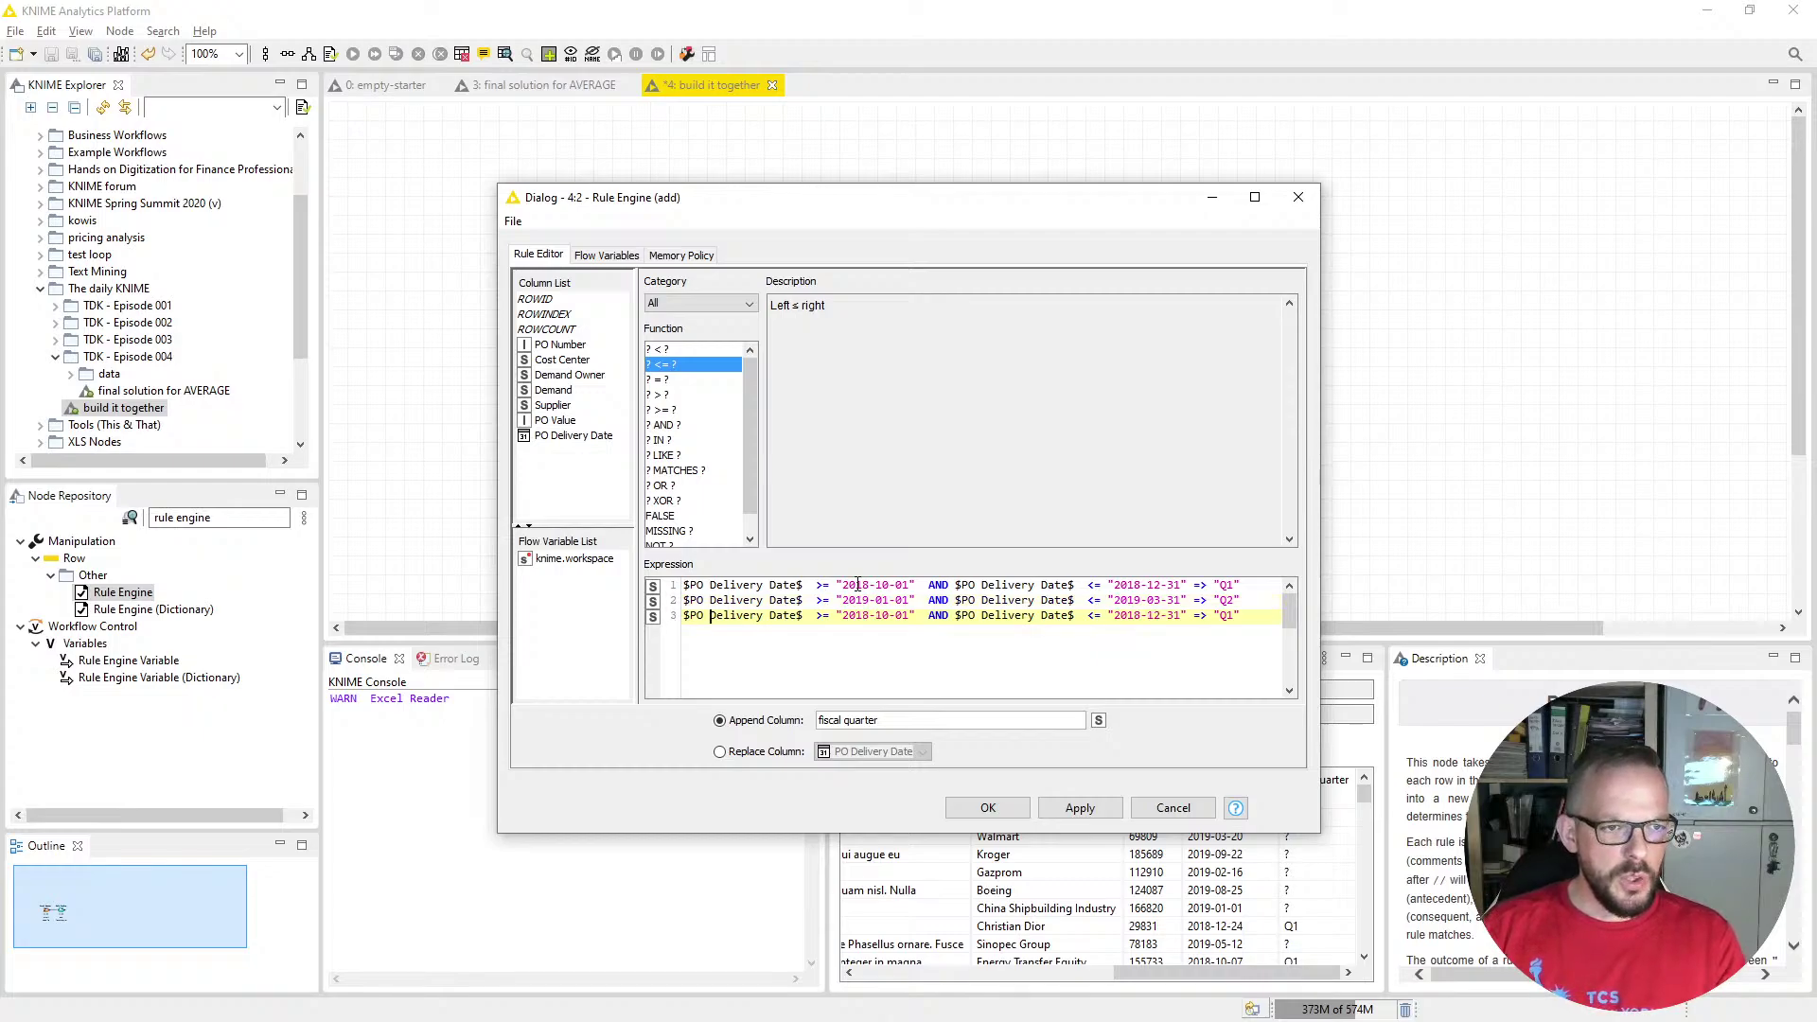
{"action": "key", "text": "BackSpace"}
{"action": "type", "text": "9-"}
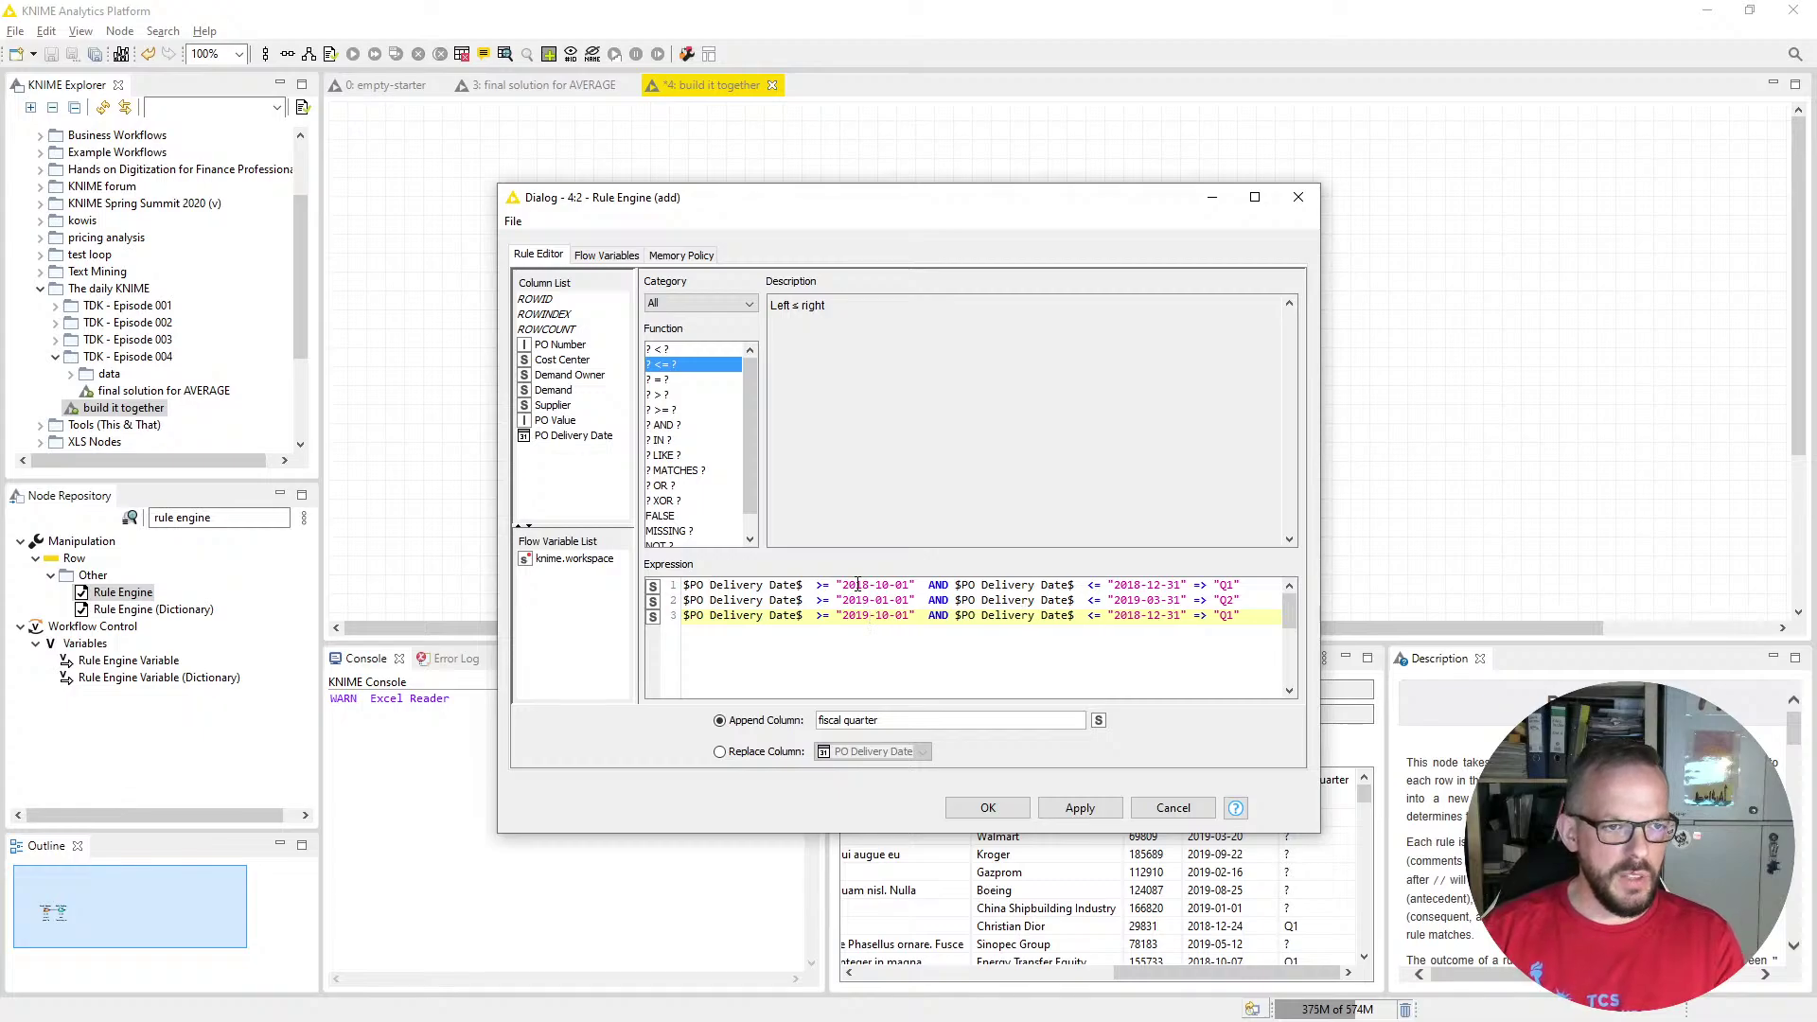
{"action": "type", "text": "04"}
{"action": "key", "text": "Delete"}
{"action": "key", "text": "Delete"}
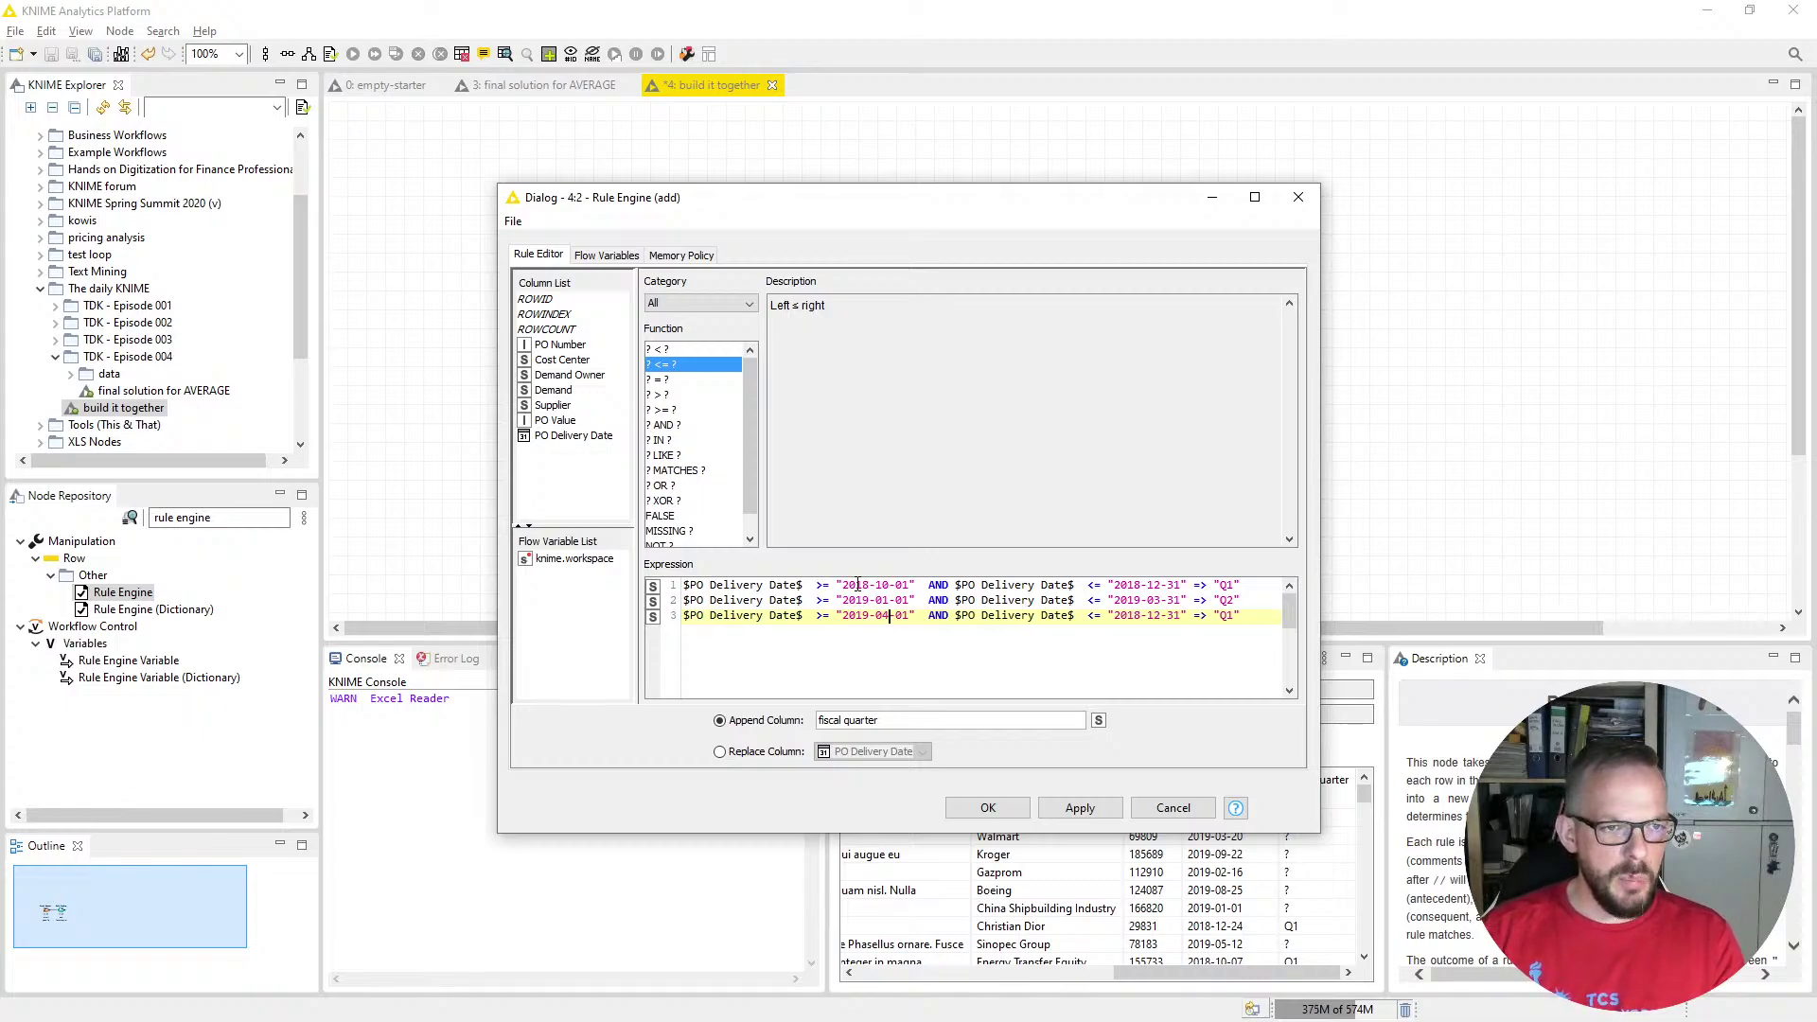
{"action": "key", "text": "ctrl+Right"}
{"action": "key", "text": "ctrl+Right"}
{"action": "key", "text": "ctrl+Right"}
{"action": "key", "text": "ctrl+Right"}
{"action": "key", "text": "ctrl+Right"}
{"action": "key", "text": "ctrl+Right"}
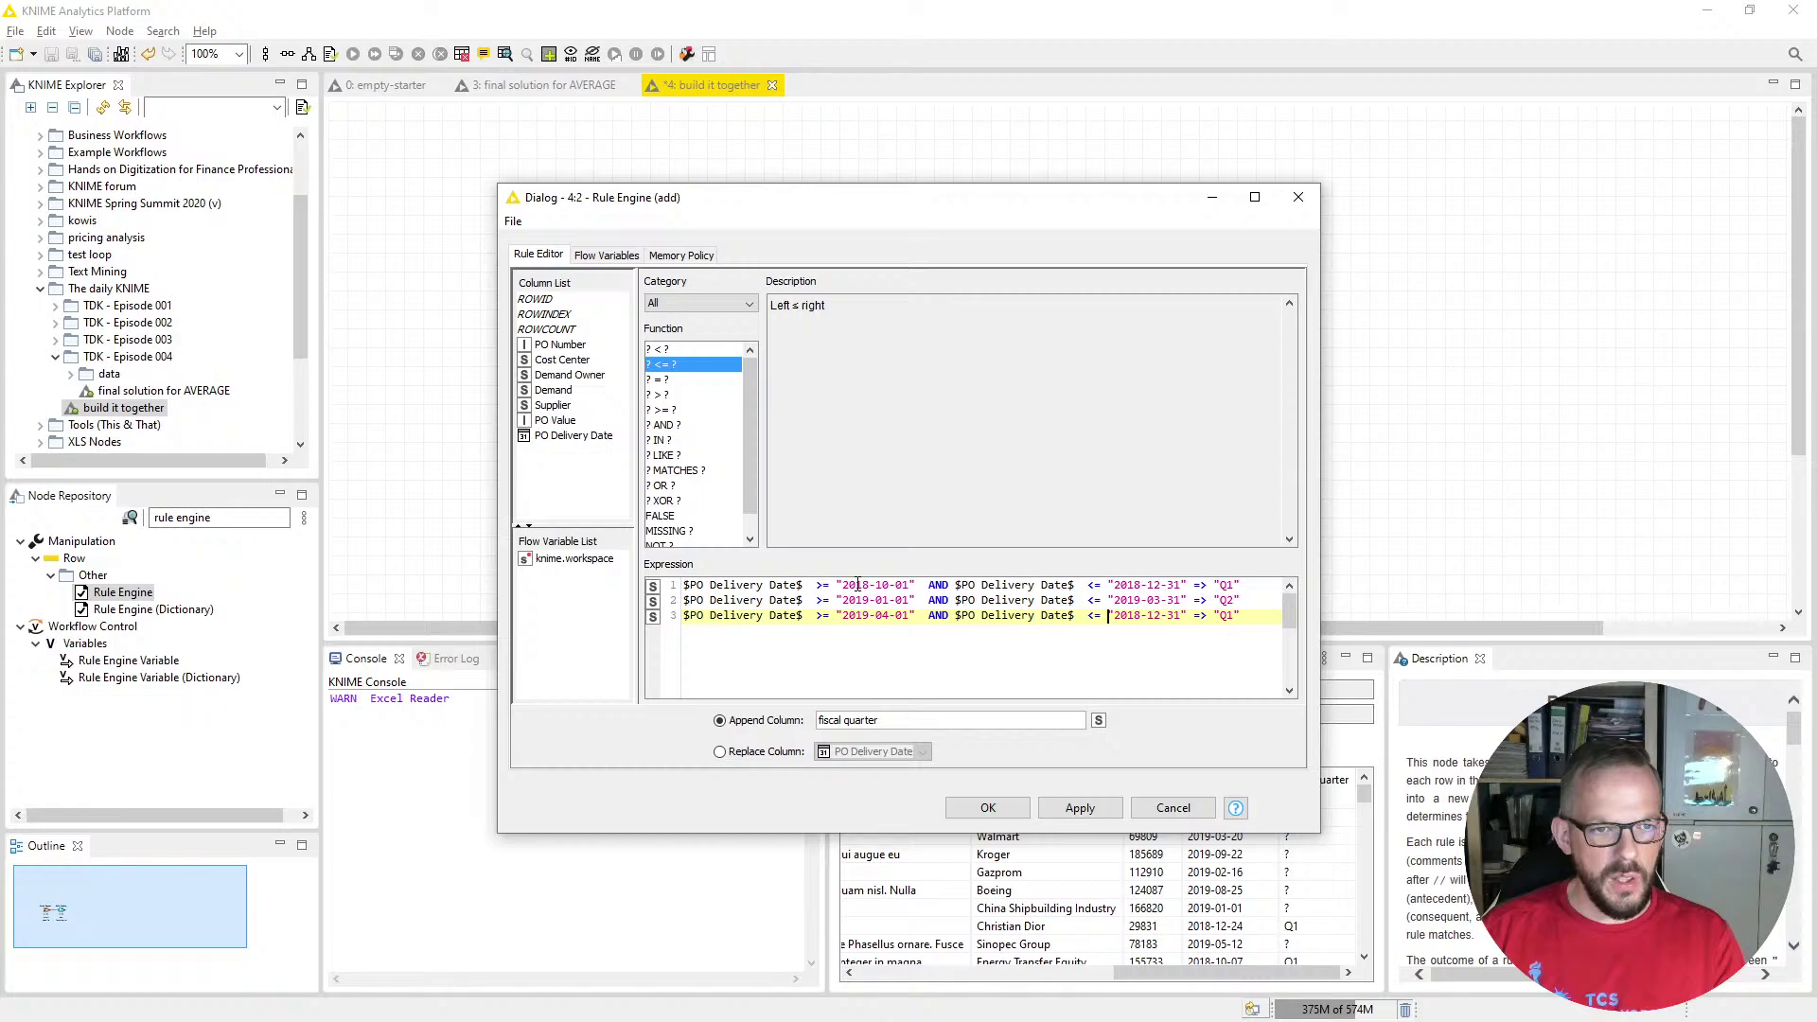
{"action": "key", "text": "ctrl+shift+Right"}
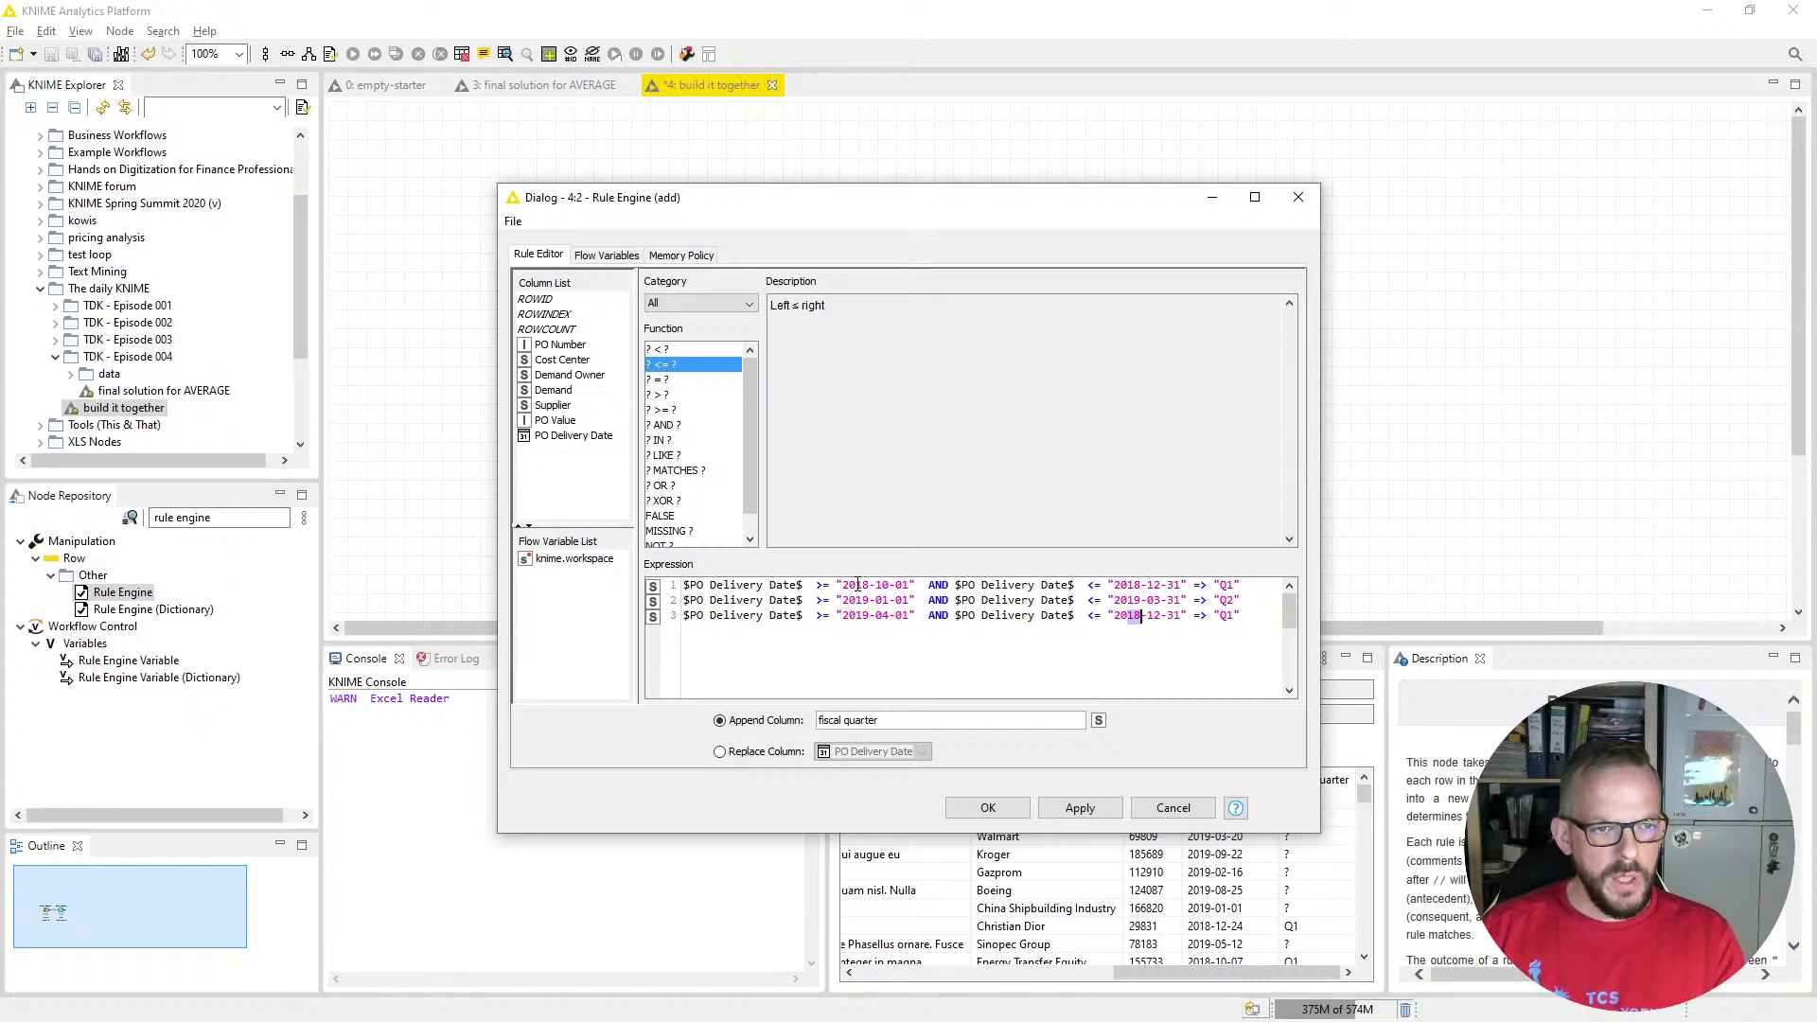
{"action": "type", "text": "2019"}
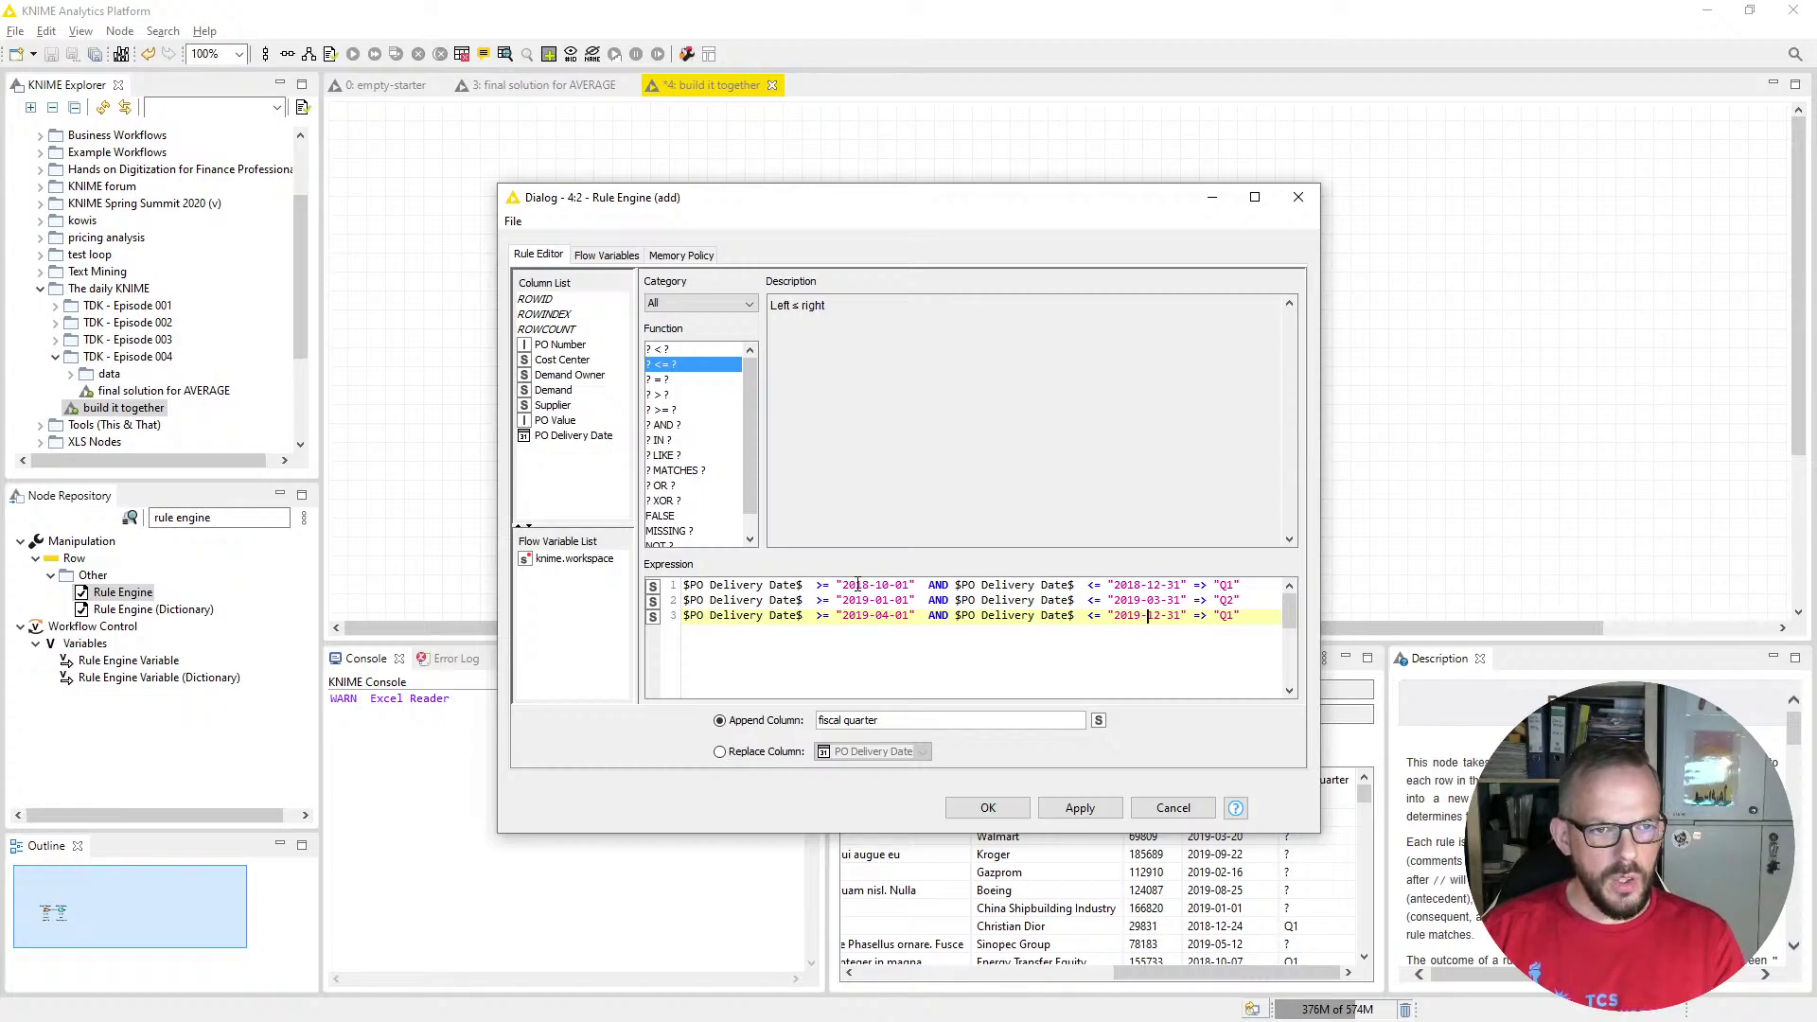
{"action": "key", "text": "ctrl+shift+Right"}
{"action": "type", "text": "06"}
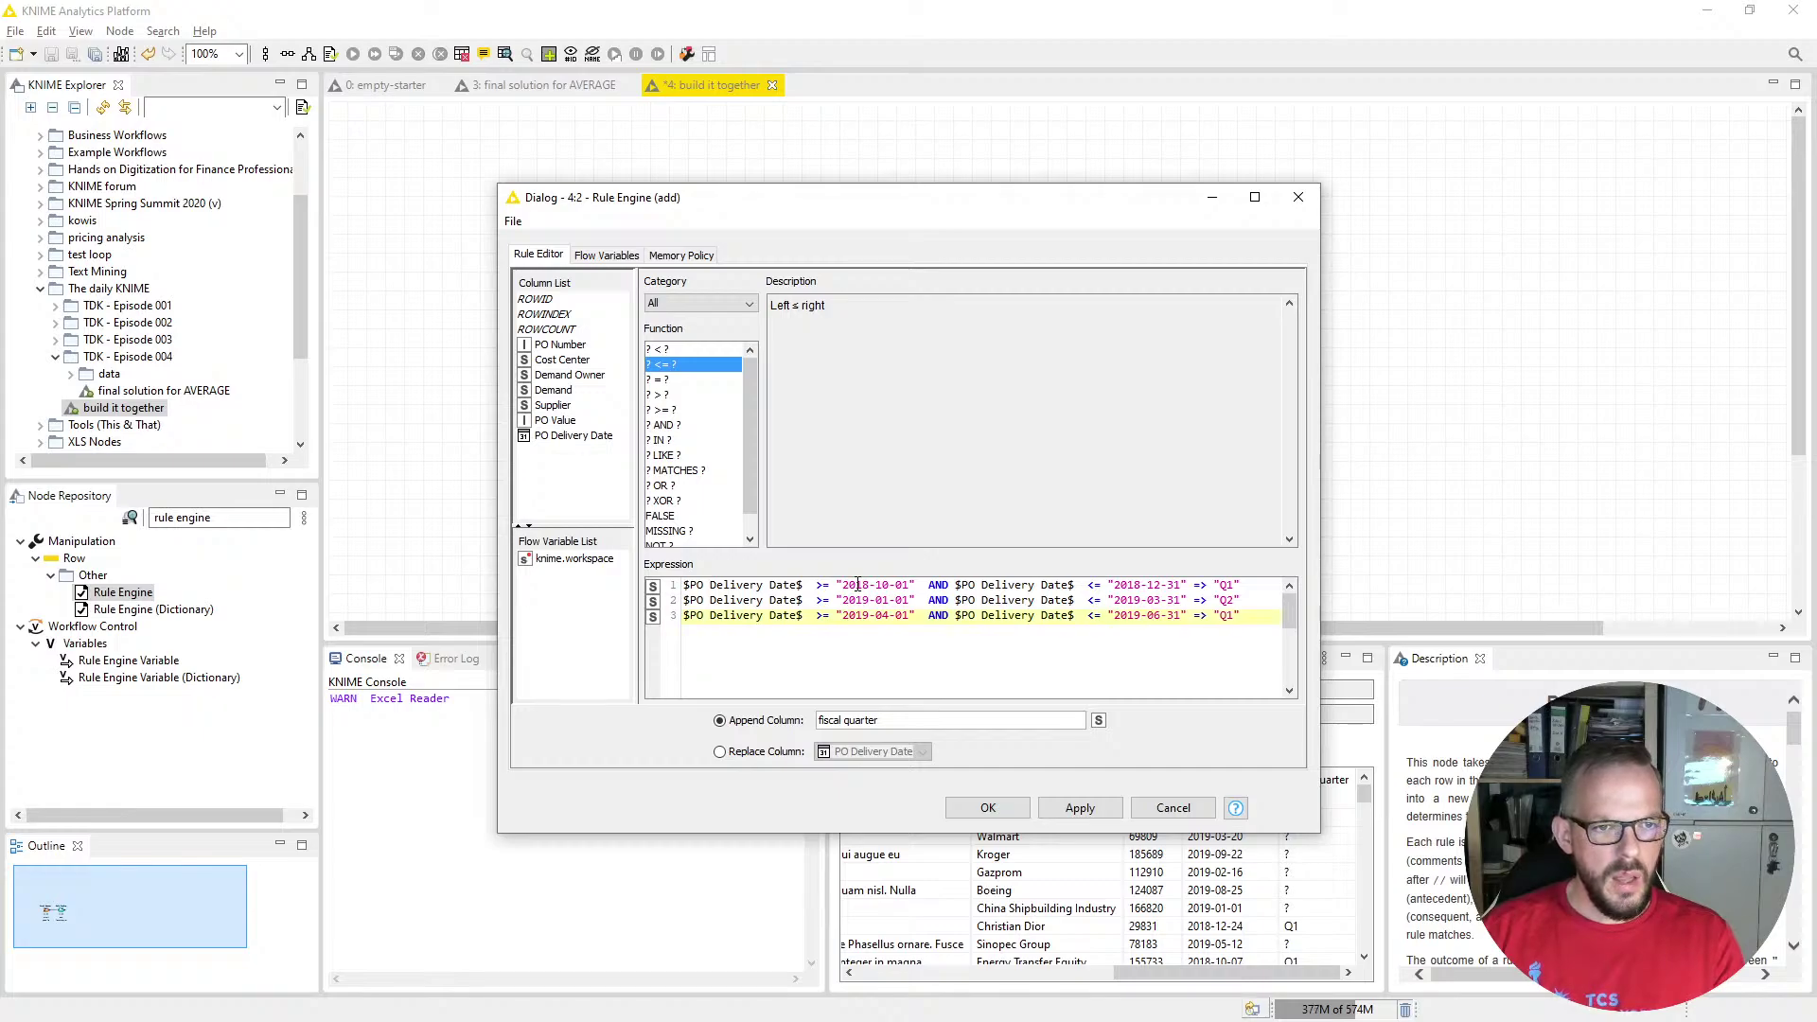
{"action": "key", "text": "ctrl+shift+Right"}
{"action": "type", "text": "30"}
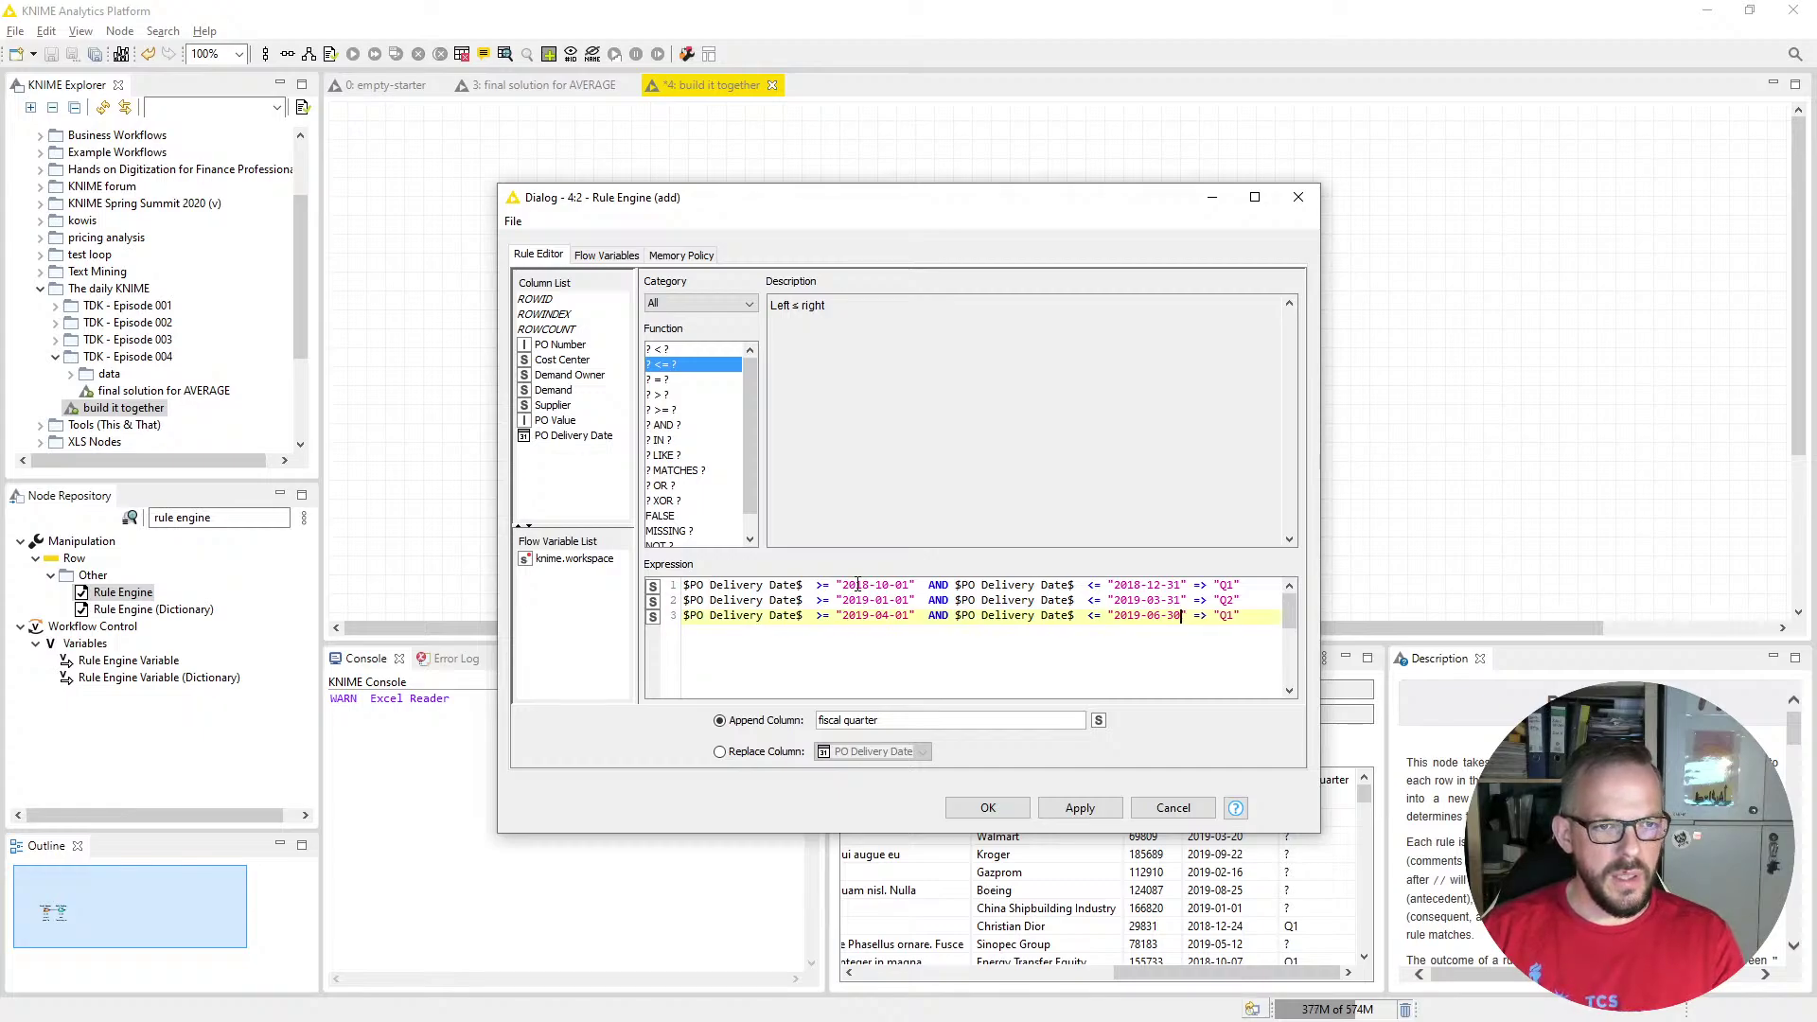
{"action": "key", "text": "End"}
{"action": "key", "text": "BackSpace"}
{"action": "key", "text": "BackSpace"}
{"action": "type", "text": "3\""}
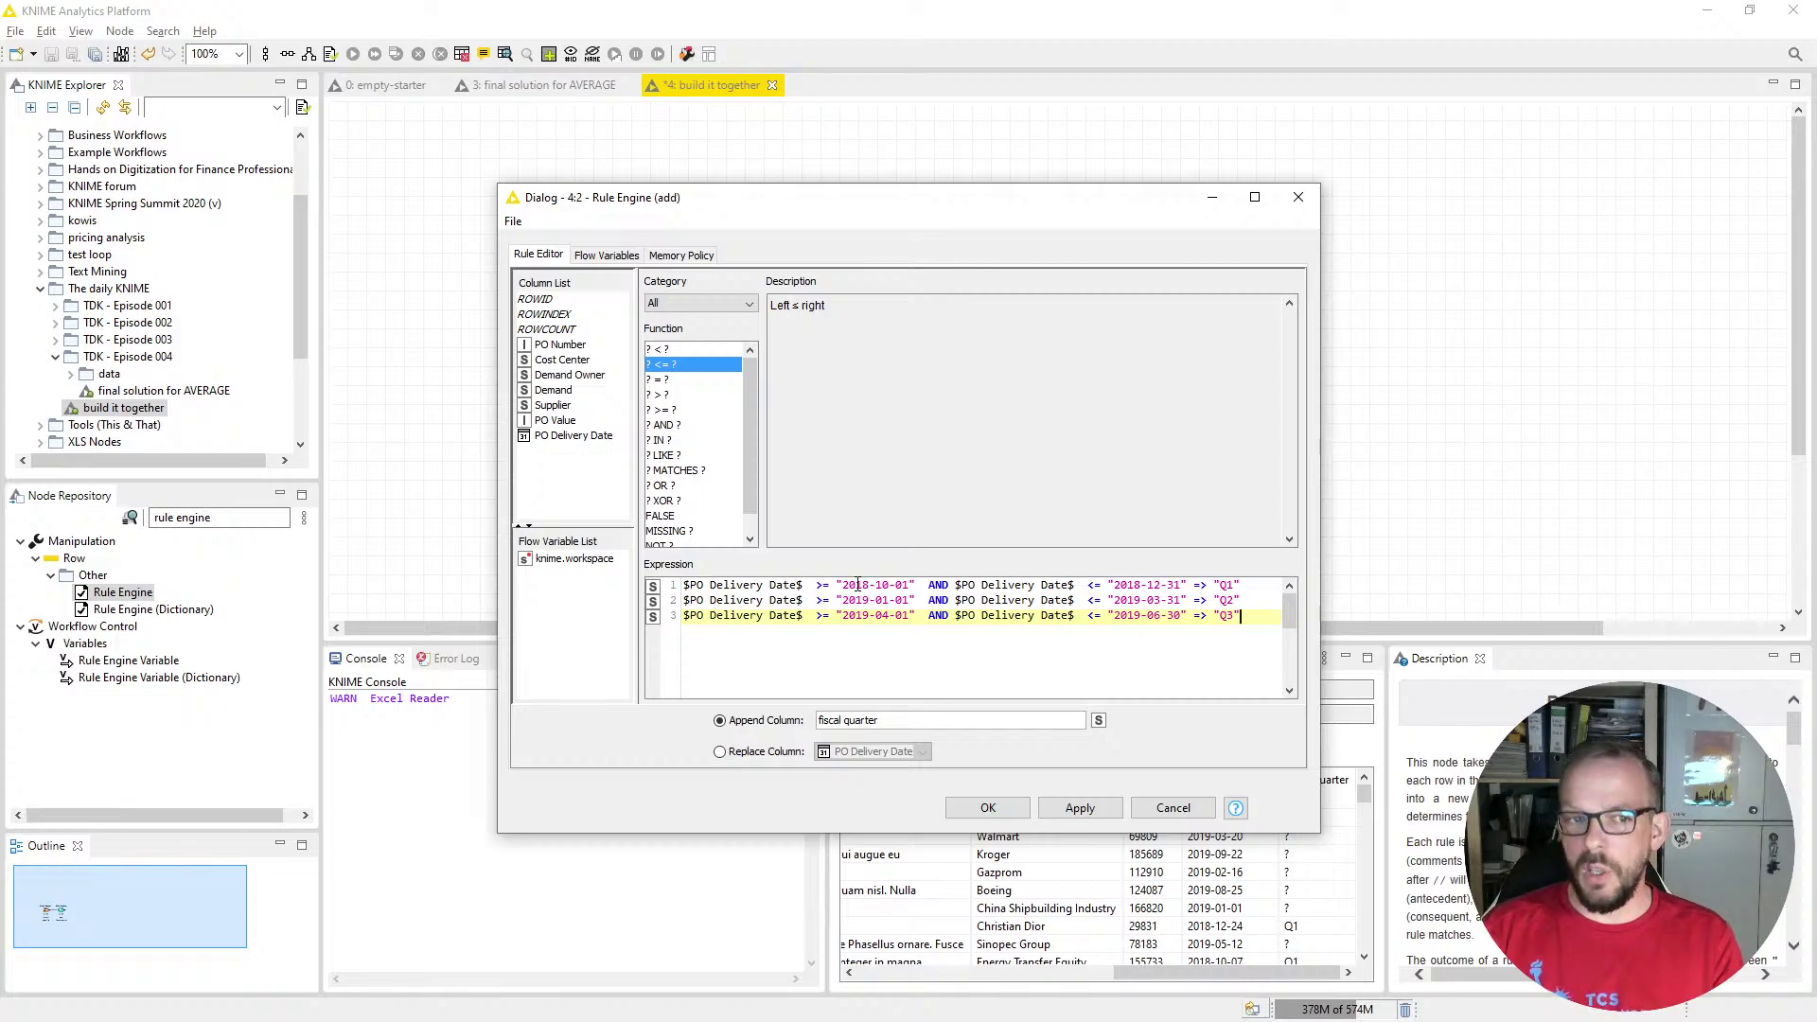
{"action": "key", "text": "Return"}
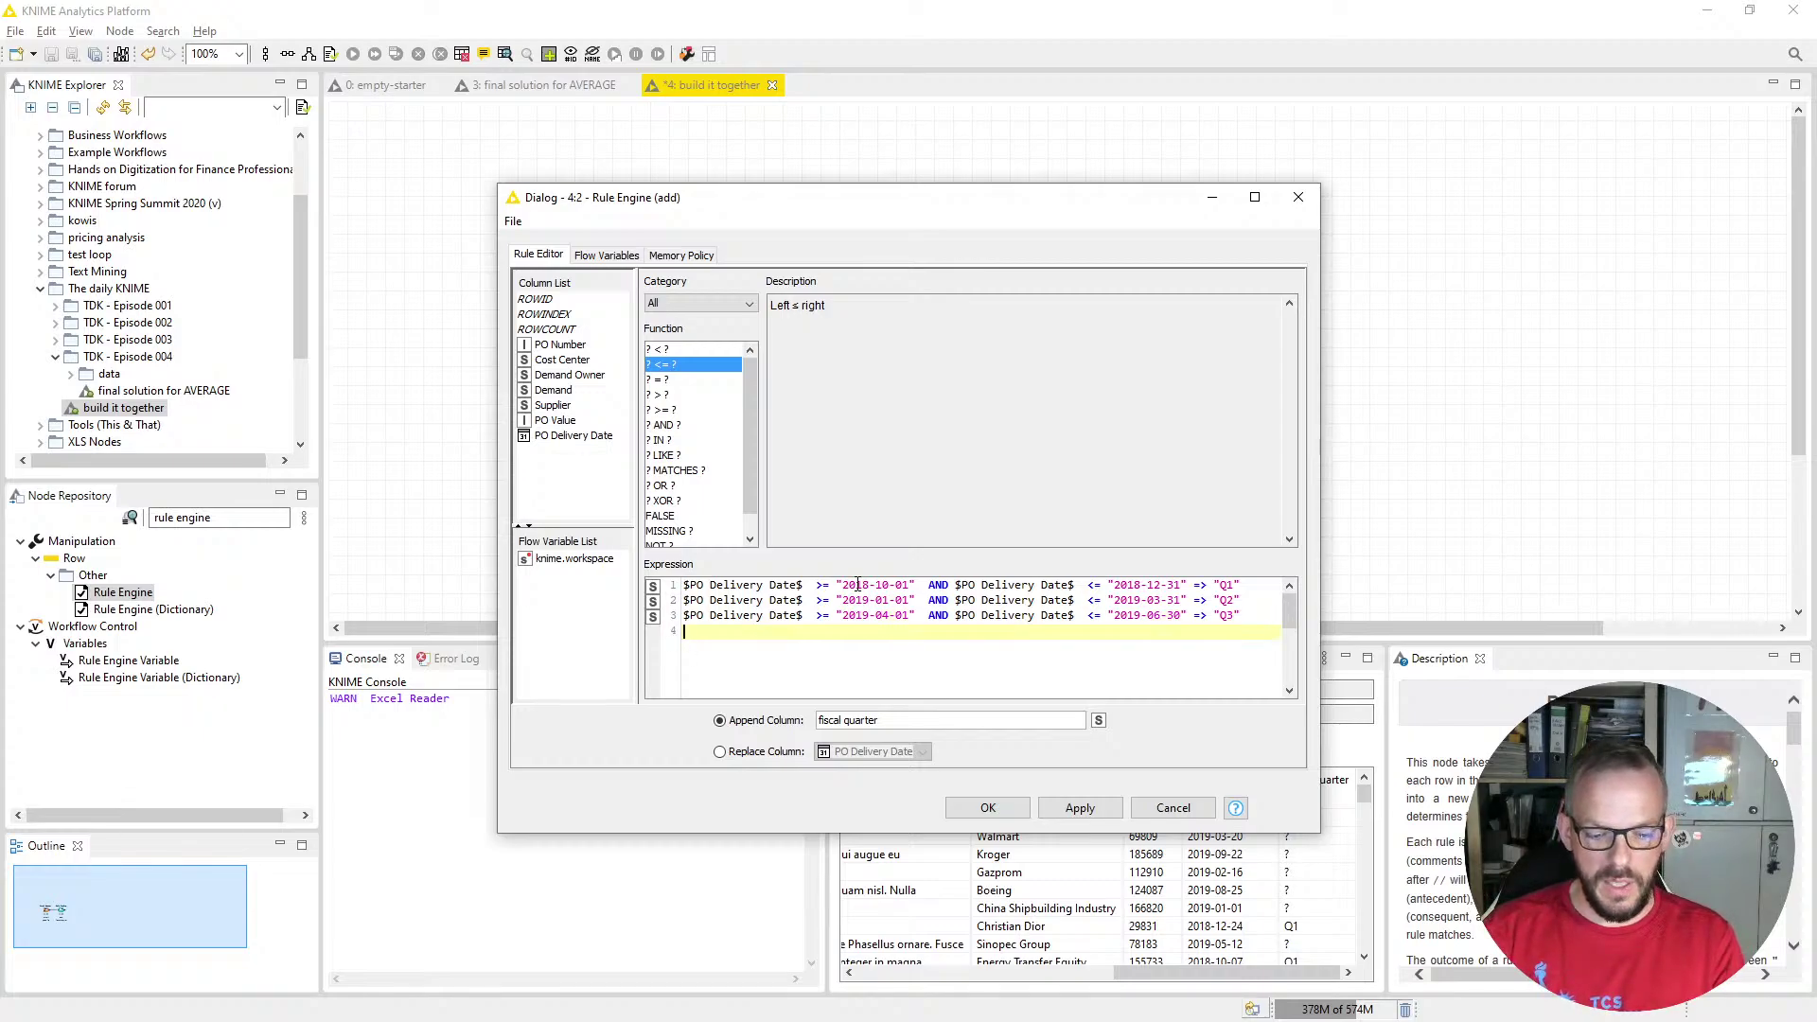
{"action": "type", "text": "TRUE "}
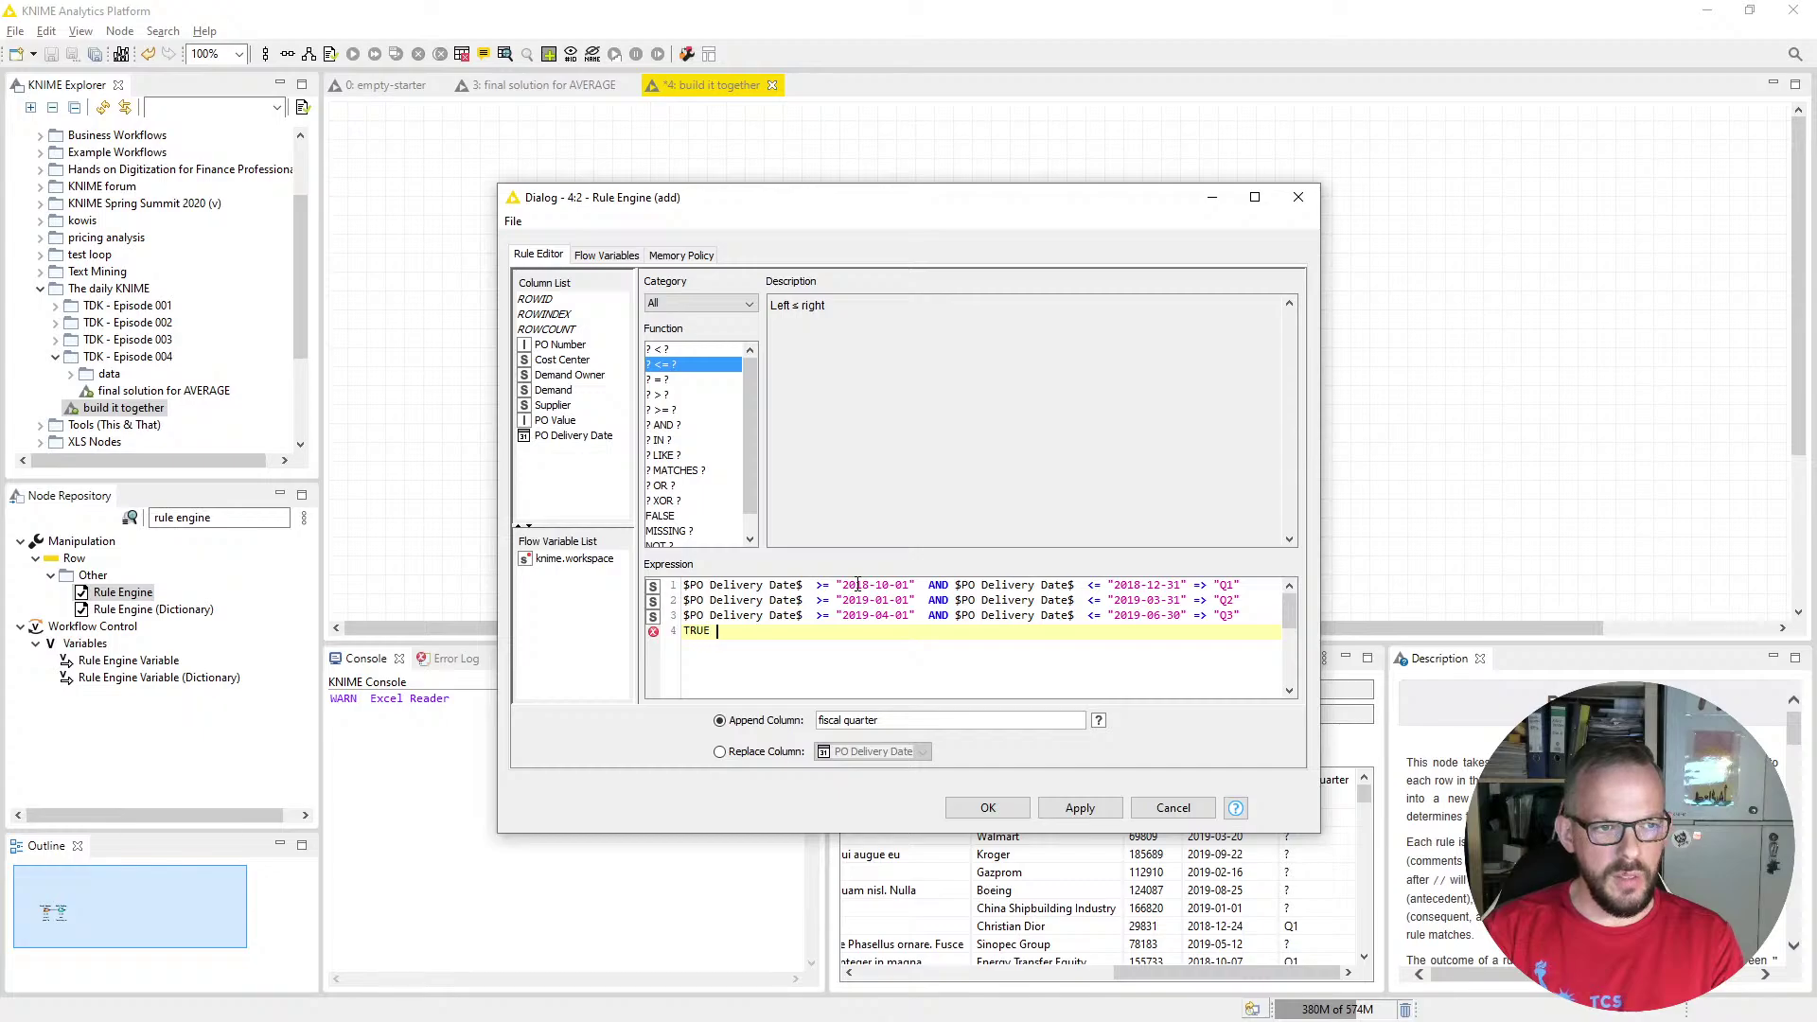
{"action": "type", "text": "=> \"Q"}
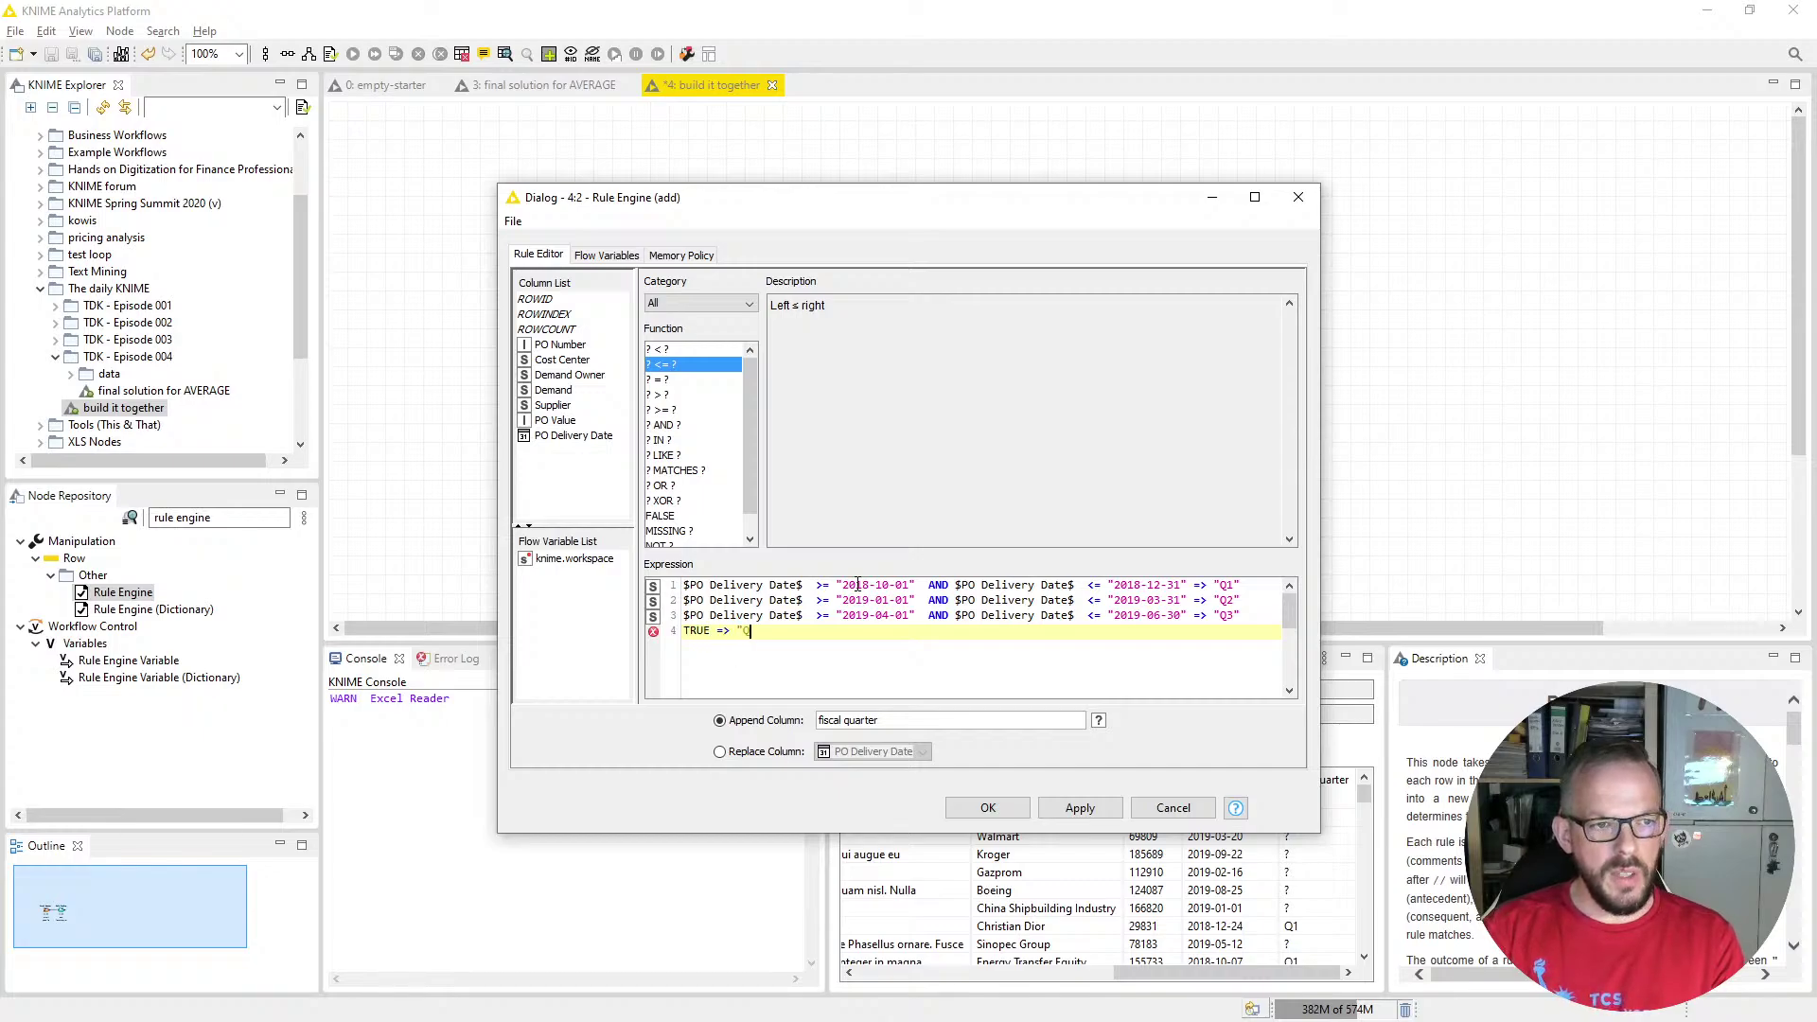
{"action": "type", "text": "4\""}
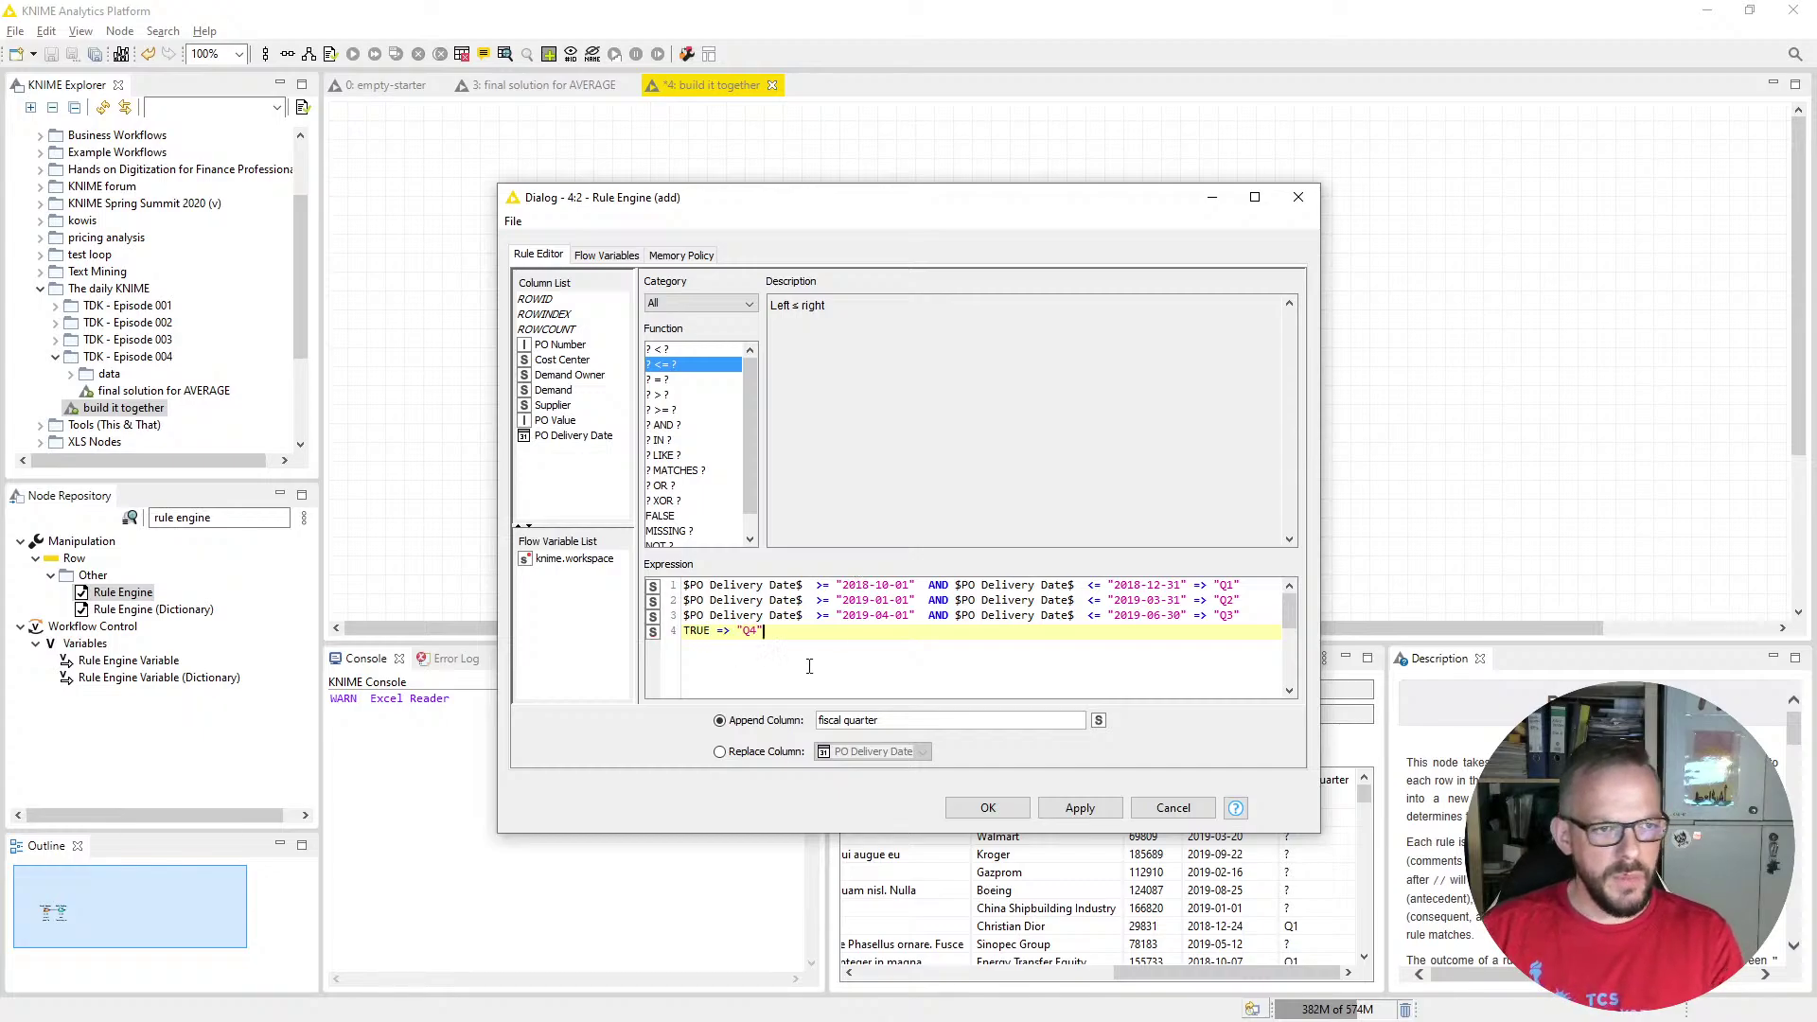
Save the four rules, re-execute the Rule Engine, and nudge the node right
{"action": "left_click", "coordinate": [986, 809]}
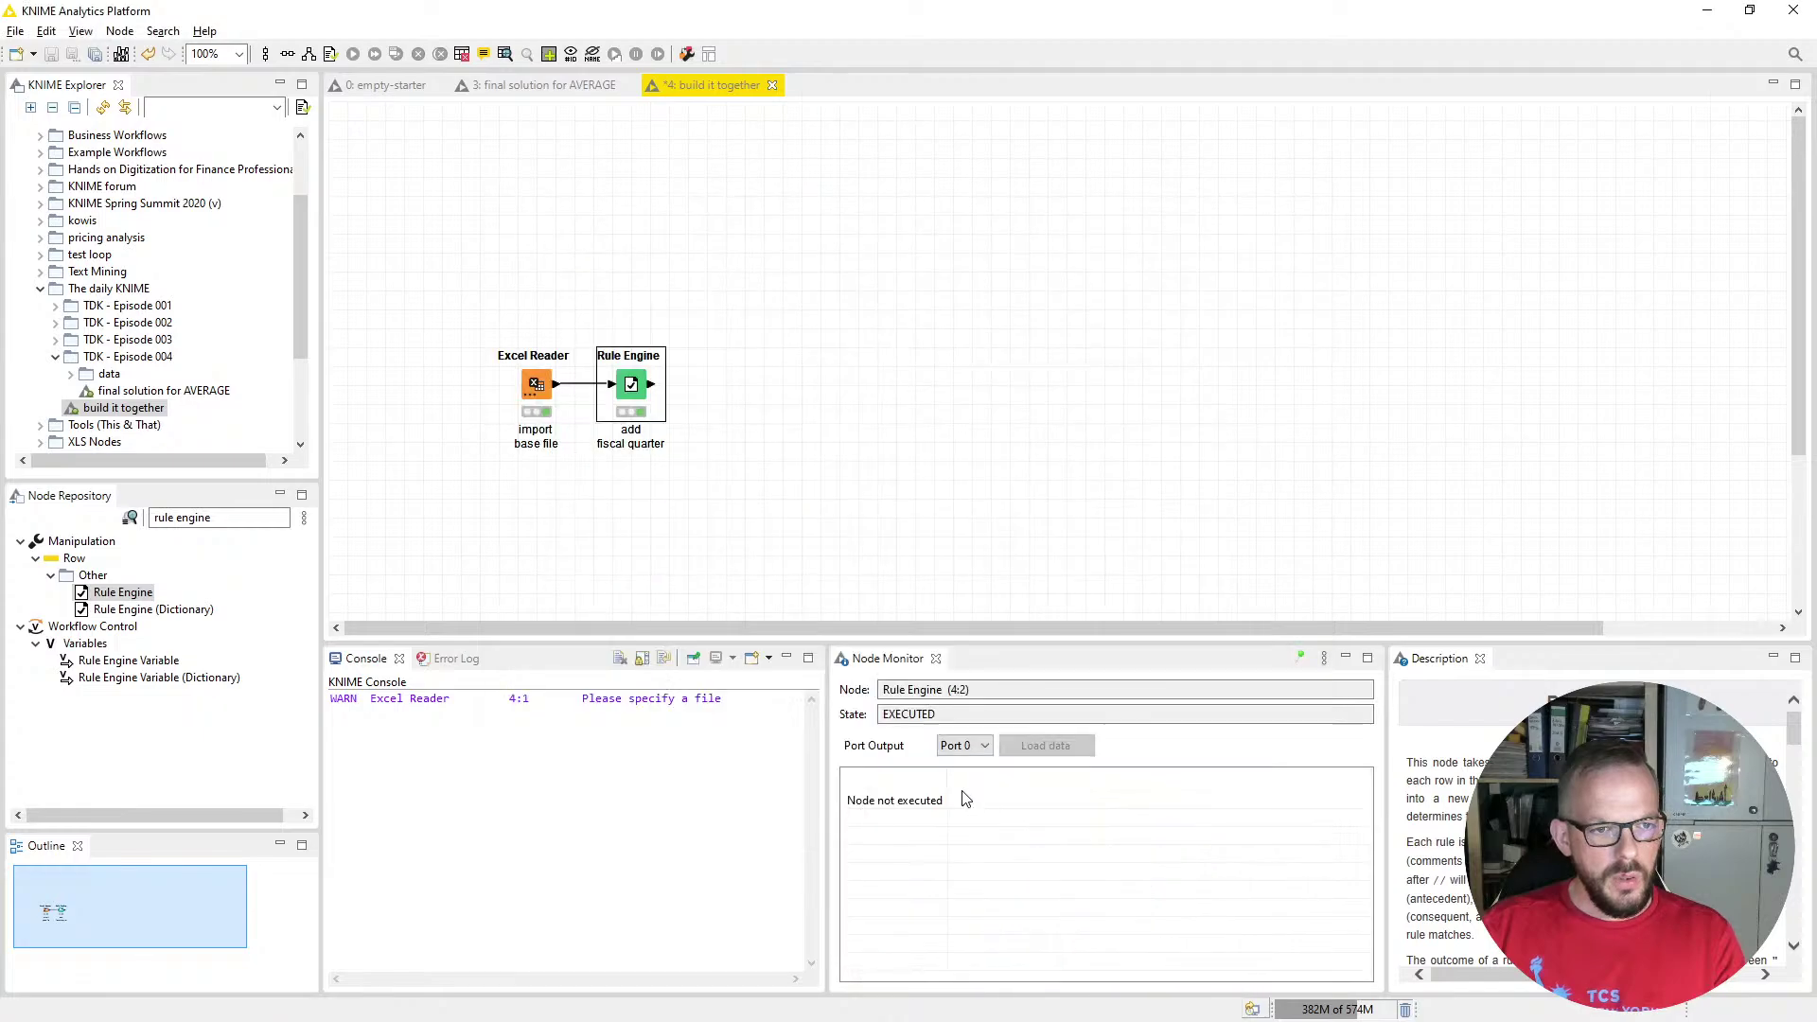
{"action": "right_click", "coordinate": [628, 391]}
{"action": "left_click", "coordinate": [663, 418]}
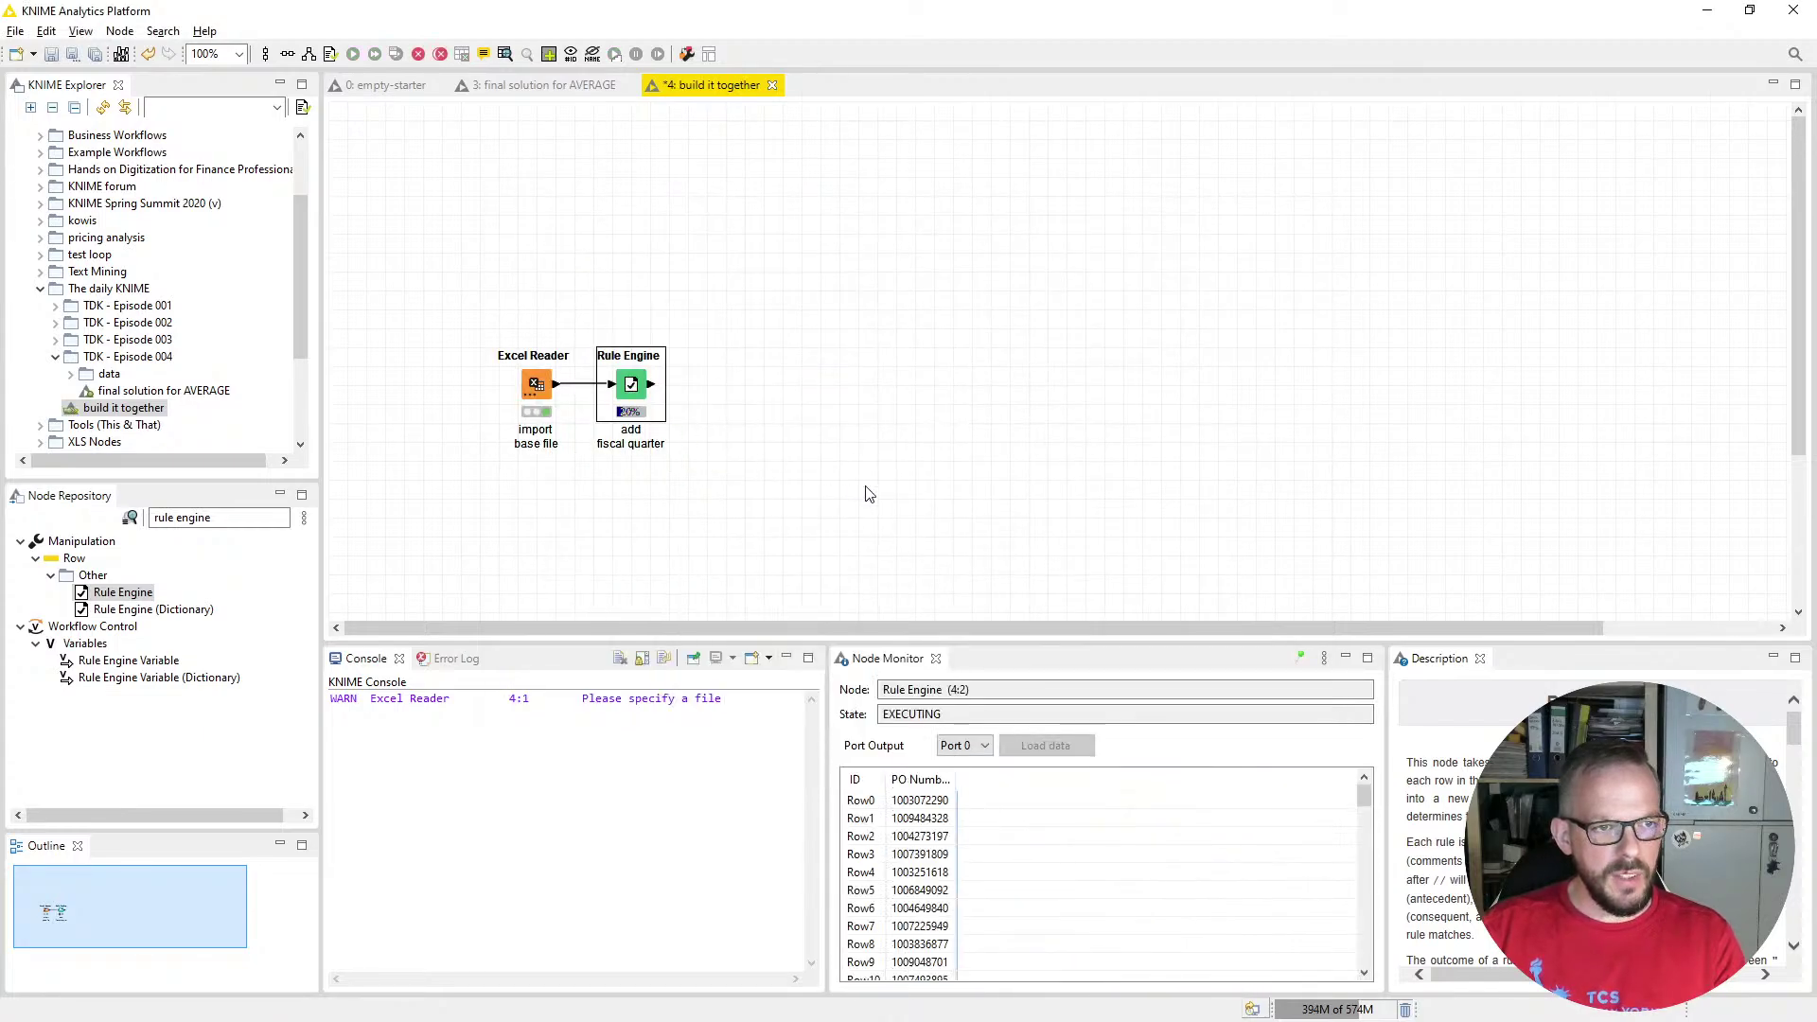
{"action": "left_click_drag", "start_coordinate": [942, 975], "coordinate": [1279, 942]}
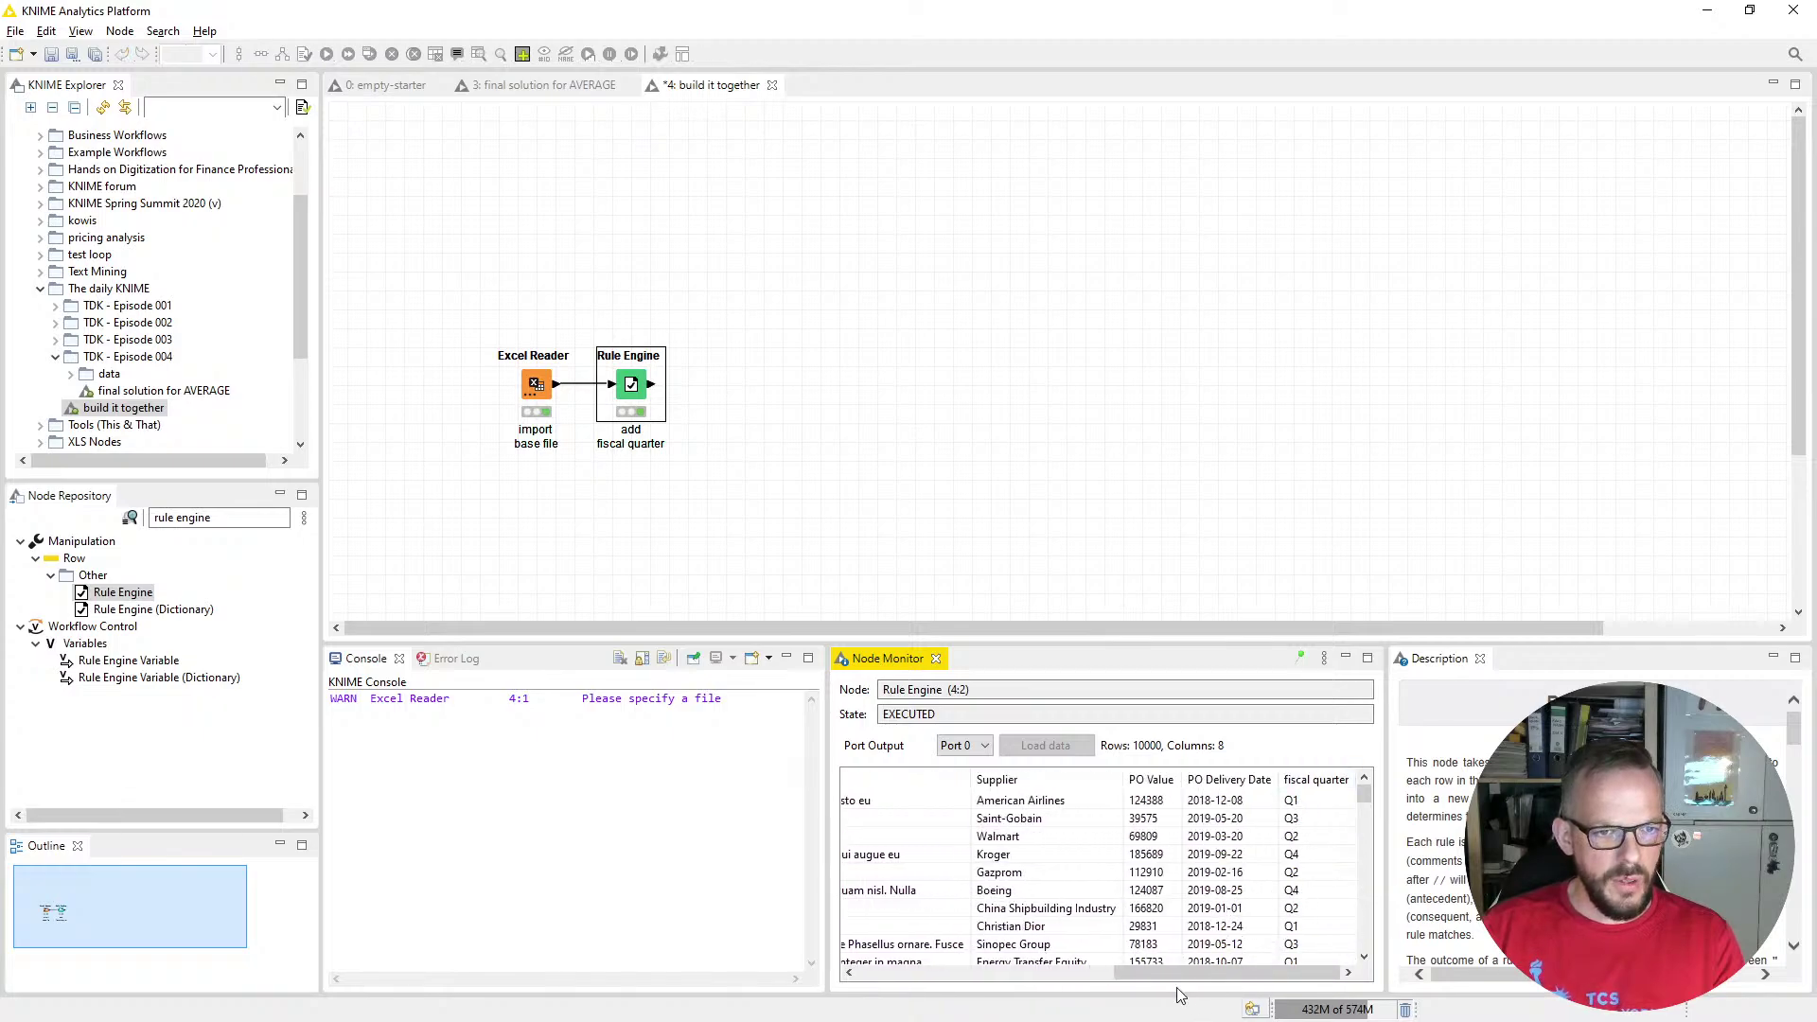
{"action": "left_click_drag", "start_coordinate": [635, 389], "coordinate": [680, 394]}
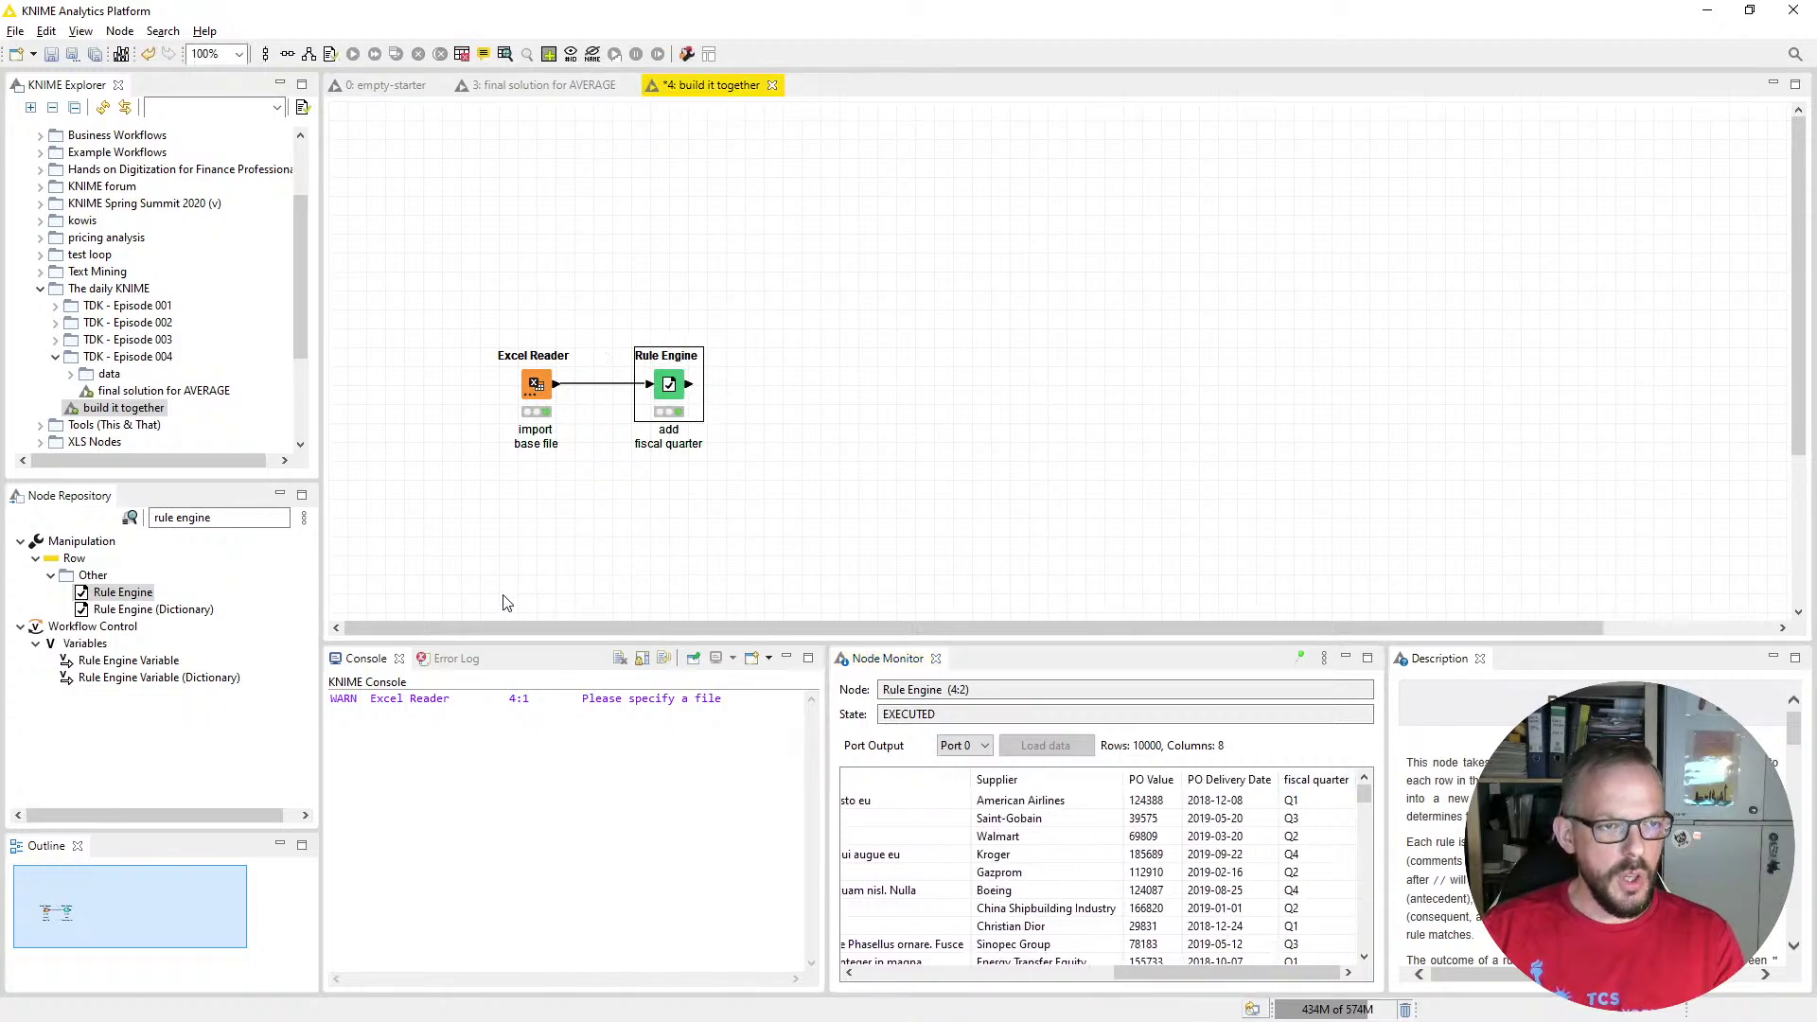
Add a GroupBy node connected after the Rule Engine
{"action": "left_click", "coordinate": [169, 518]}
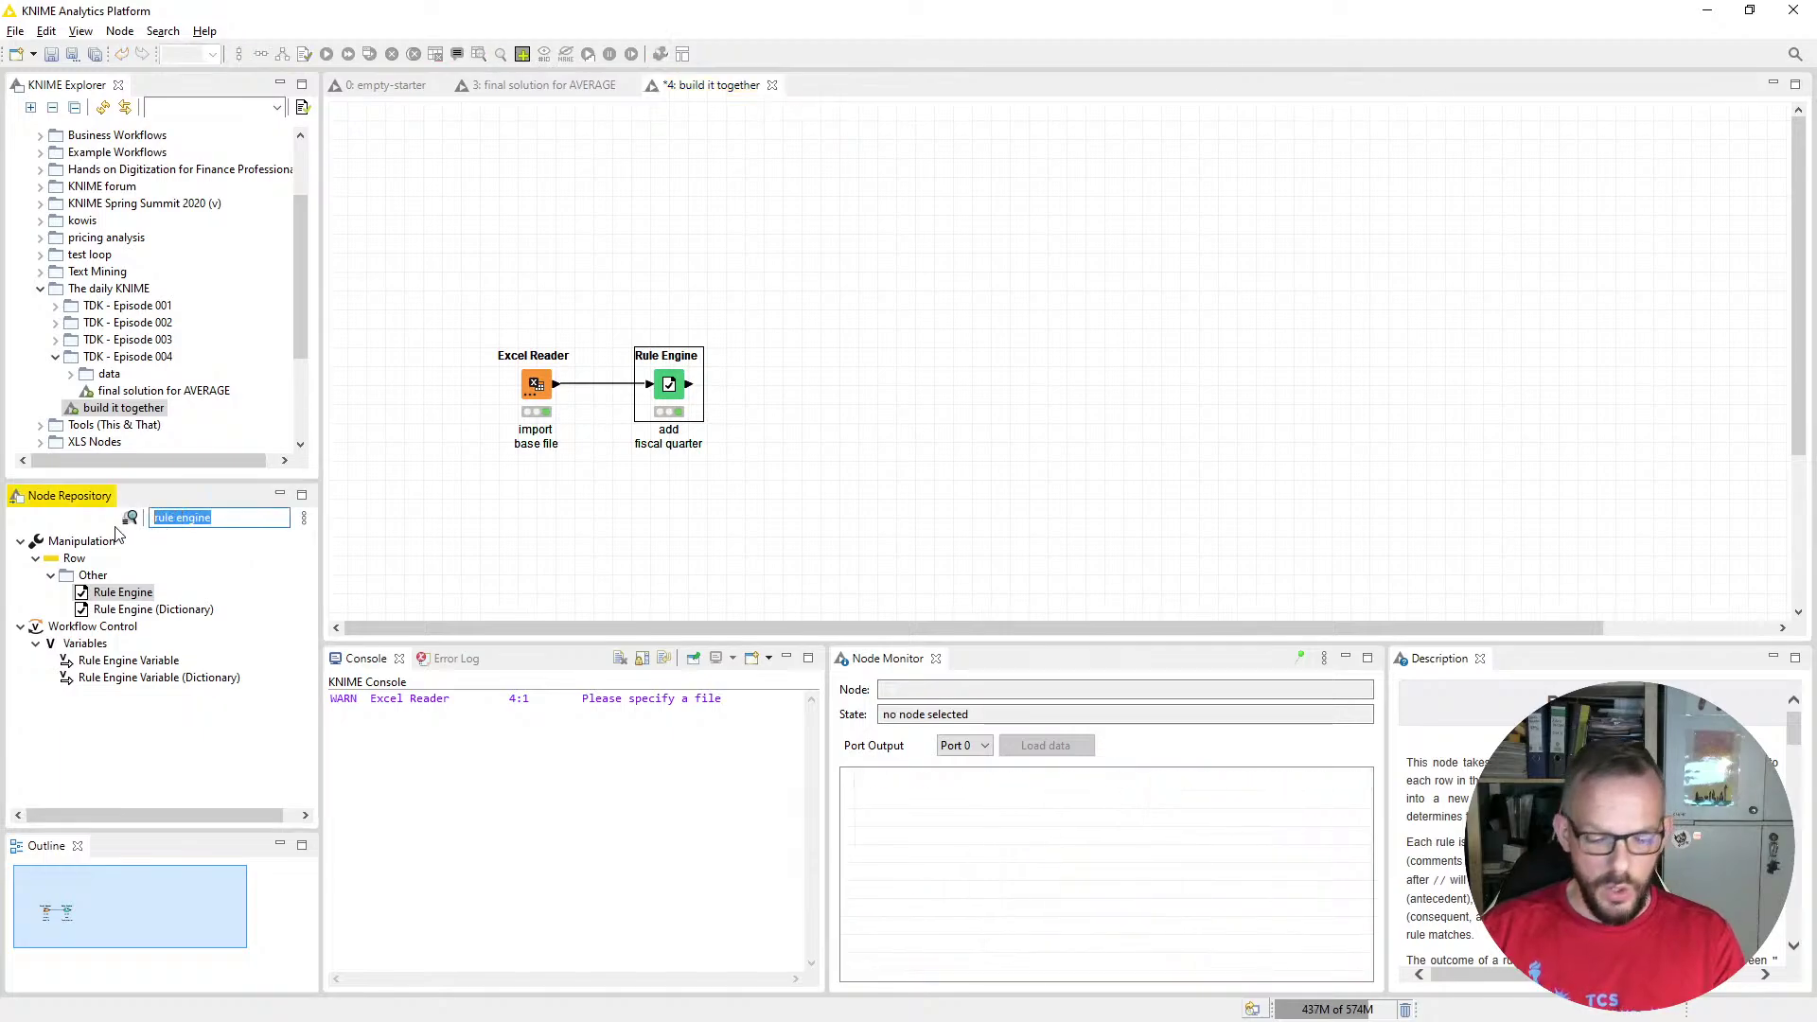
{"action": "type", "text": "group"}
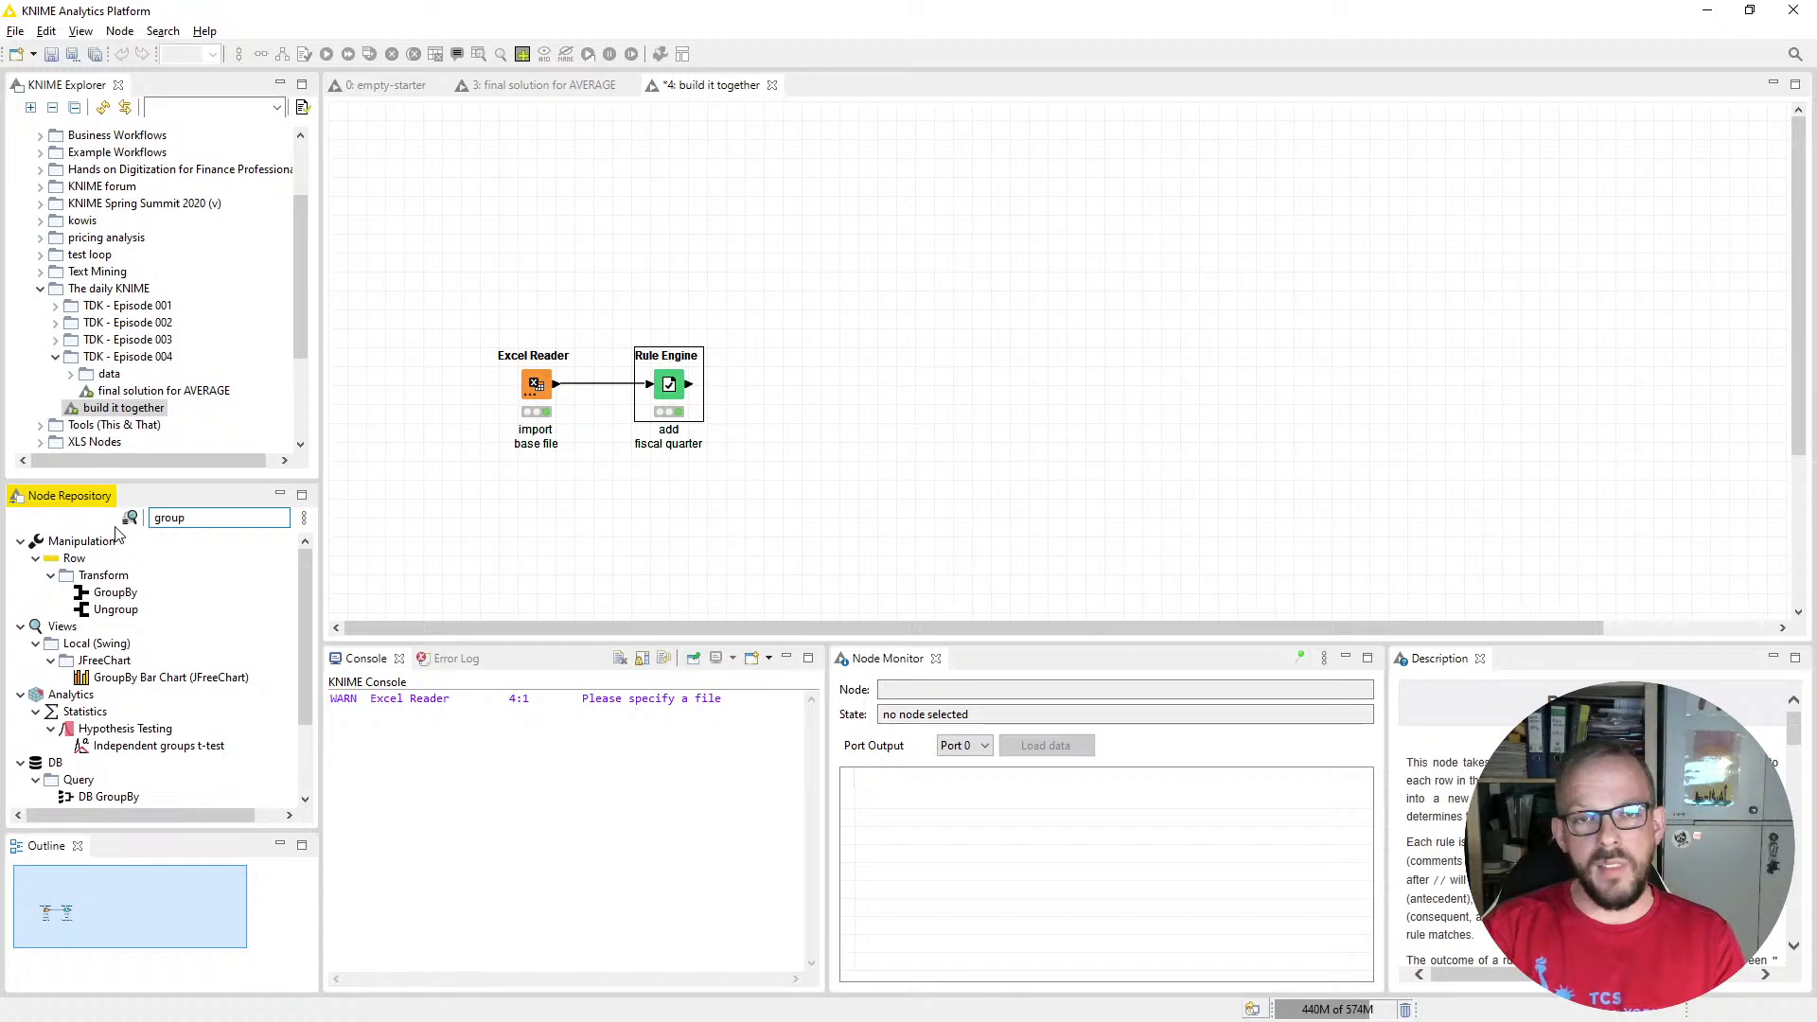
{"action": "type", "text": " by"}
{"action": "key", "text": "BackSpace"}
{"action": "key", "text": "BackSpace"}
{"action": "key", "text": "BackSpace"}
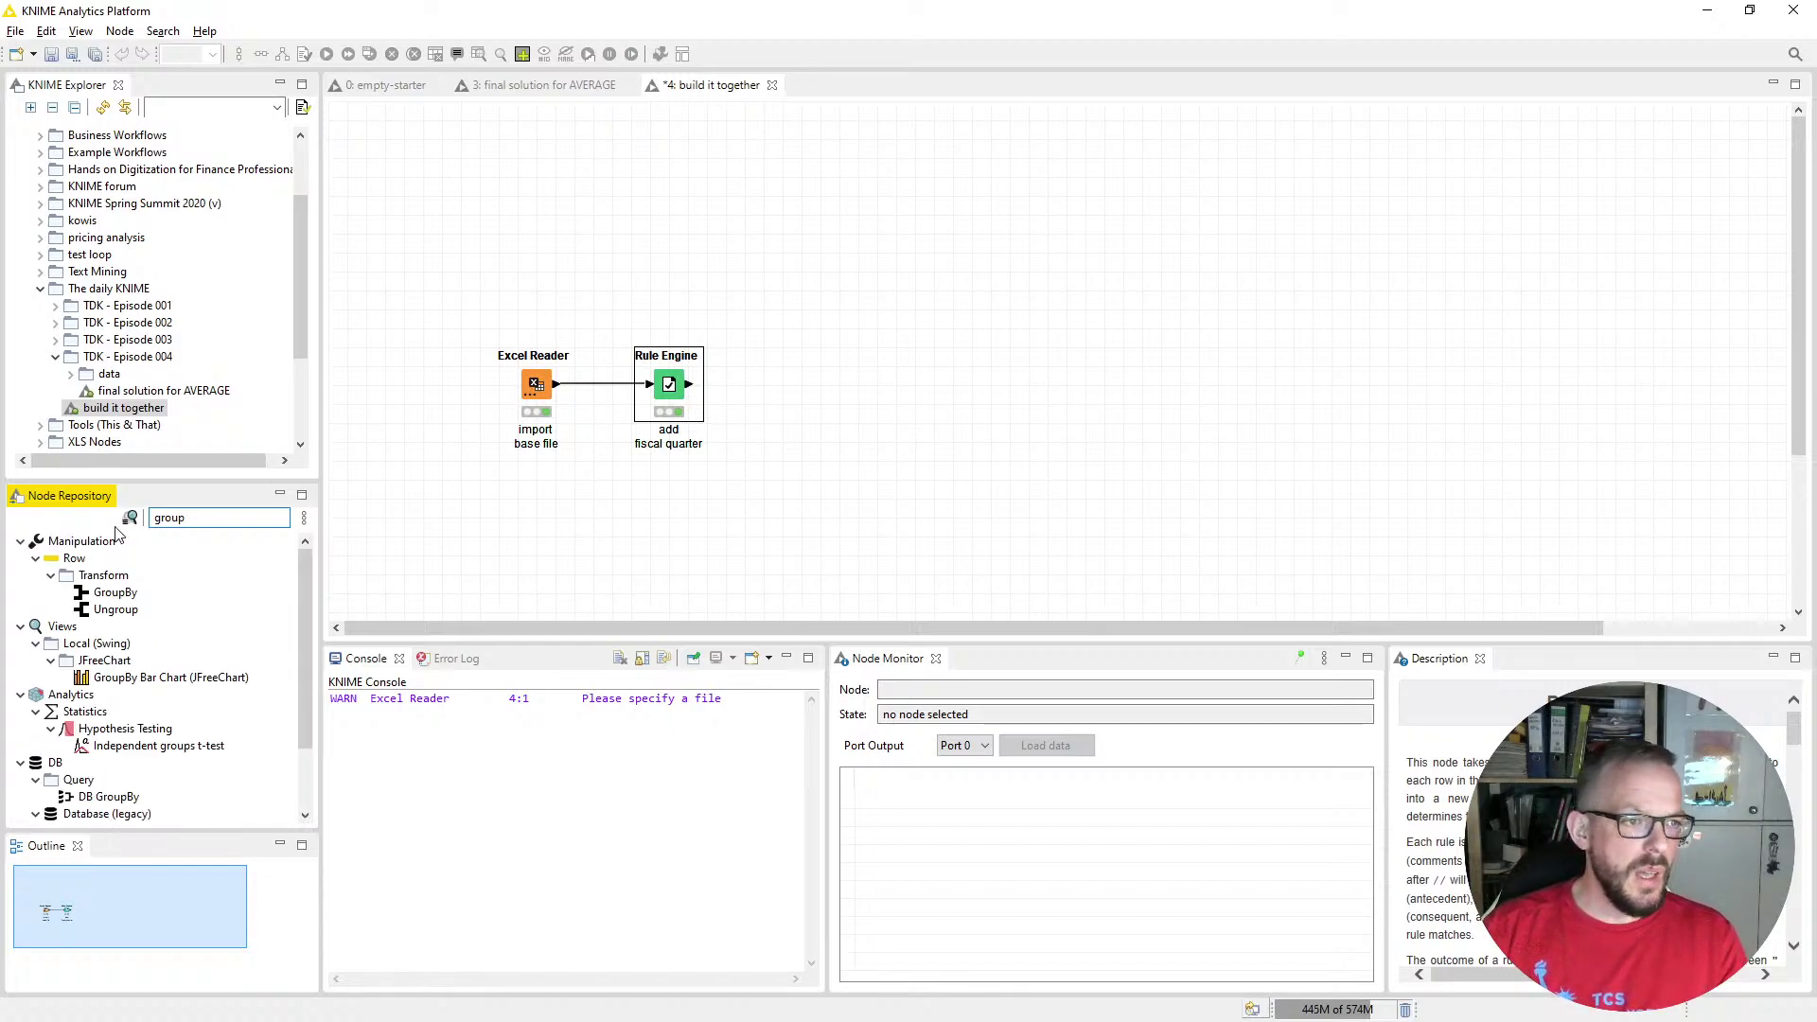
{"action": "double_click", "coordinate": [115, 593]}
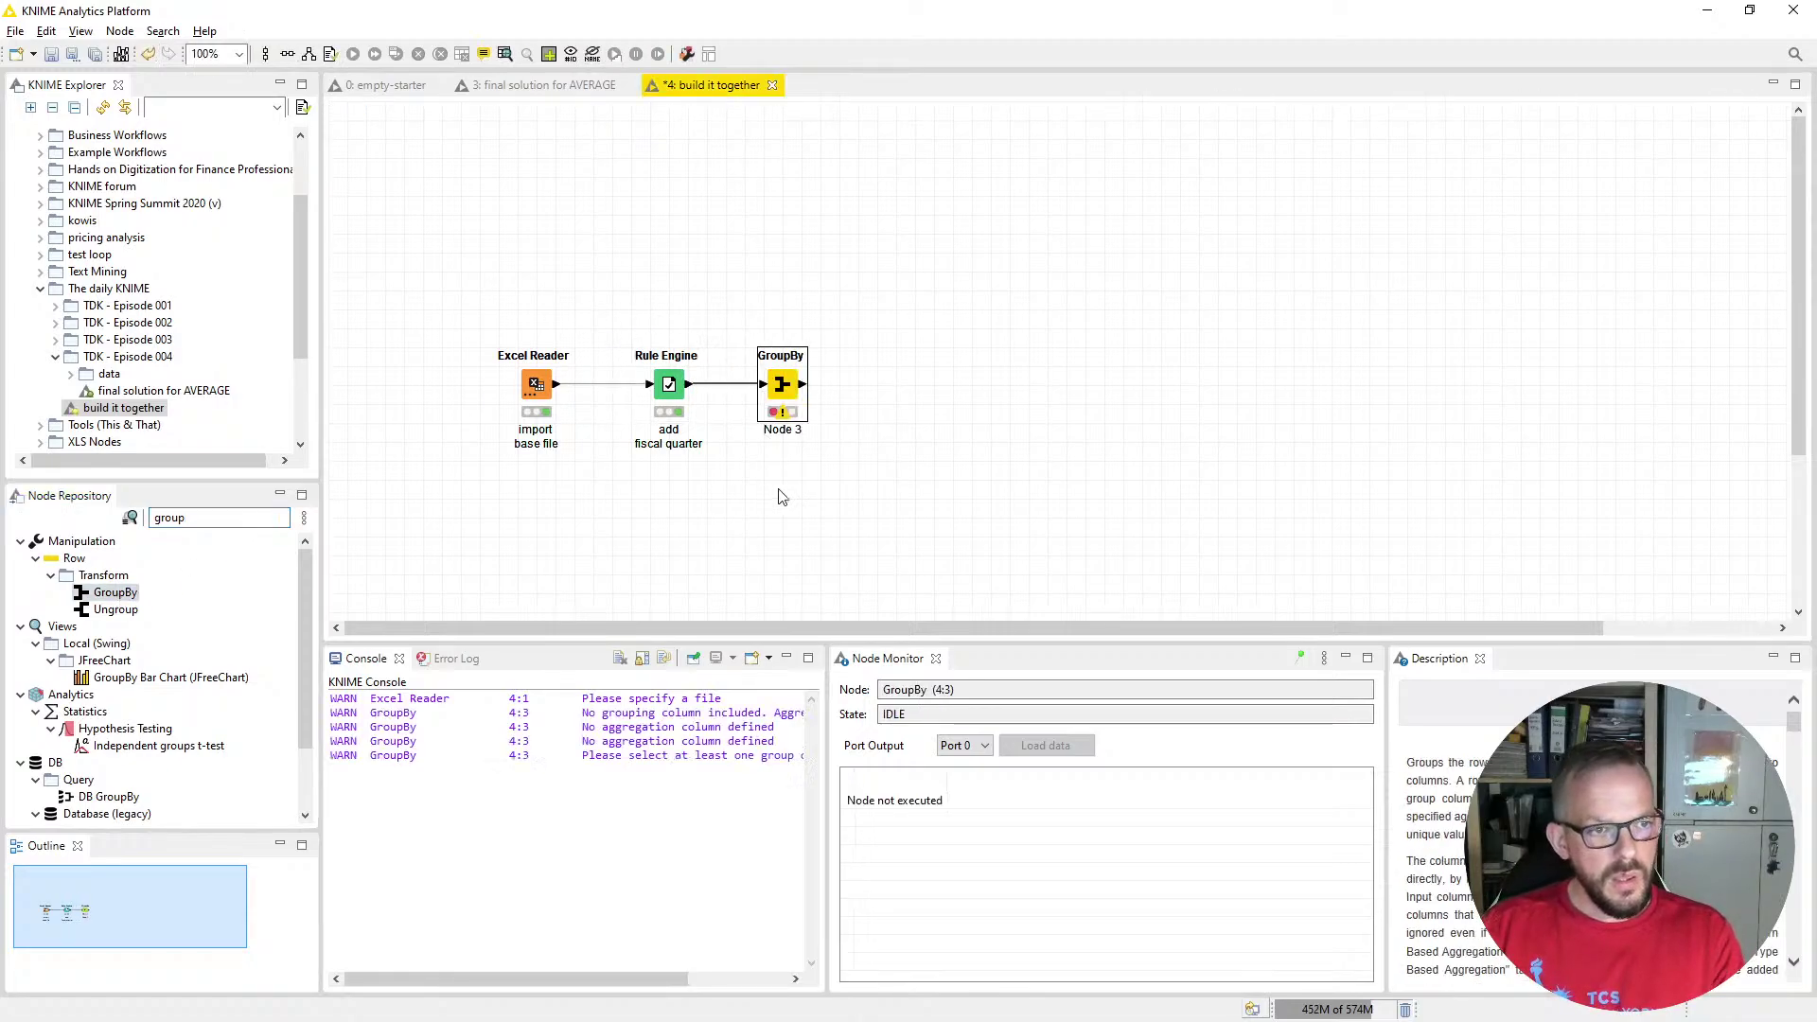
Label the GroupBy node 'group by' / 'fiscal quarter' with the second line bold
{"action": "key", "text": "F2"}
{"action": "type", "text": "group by"}
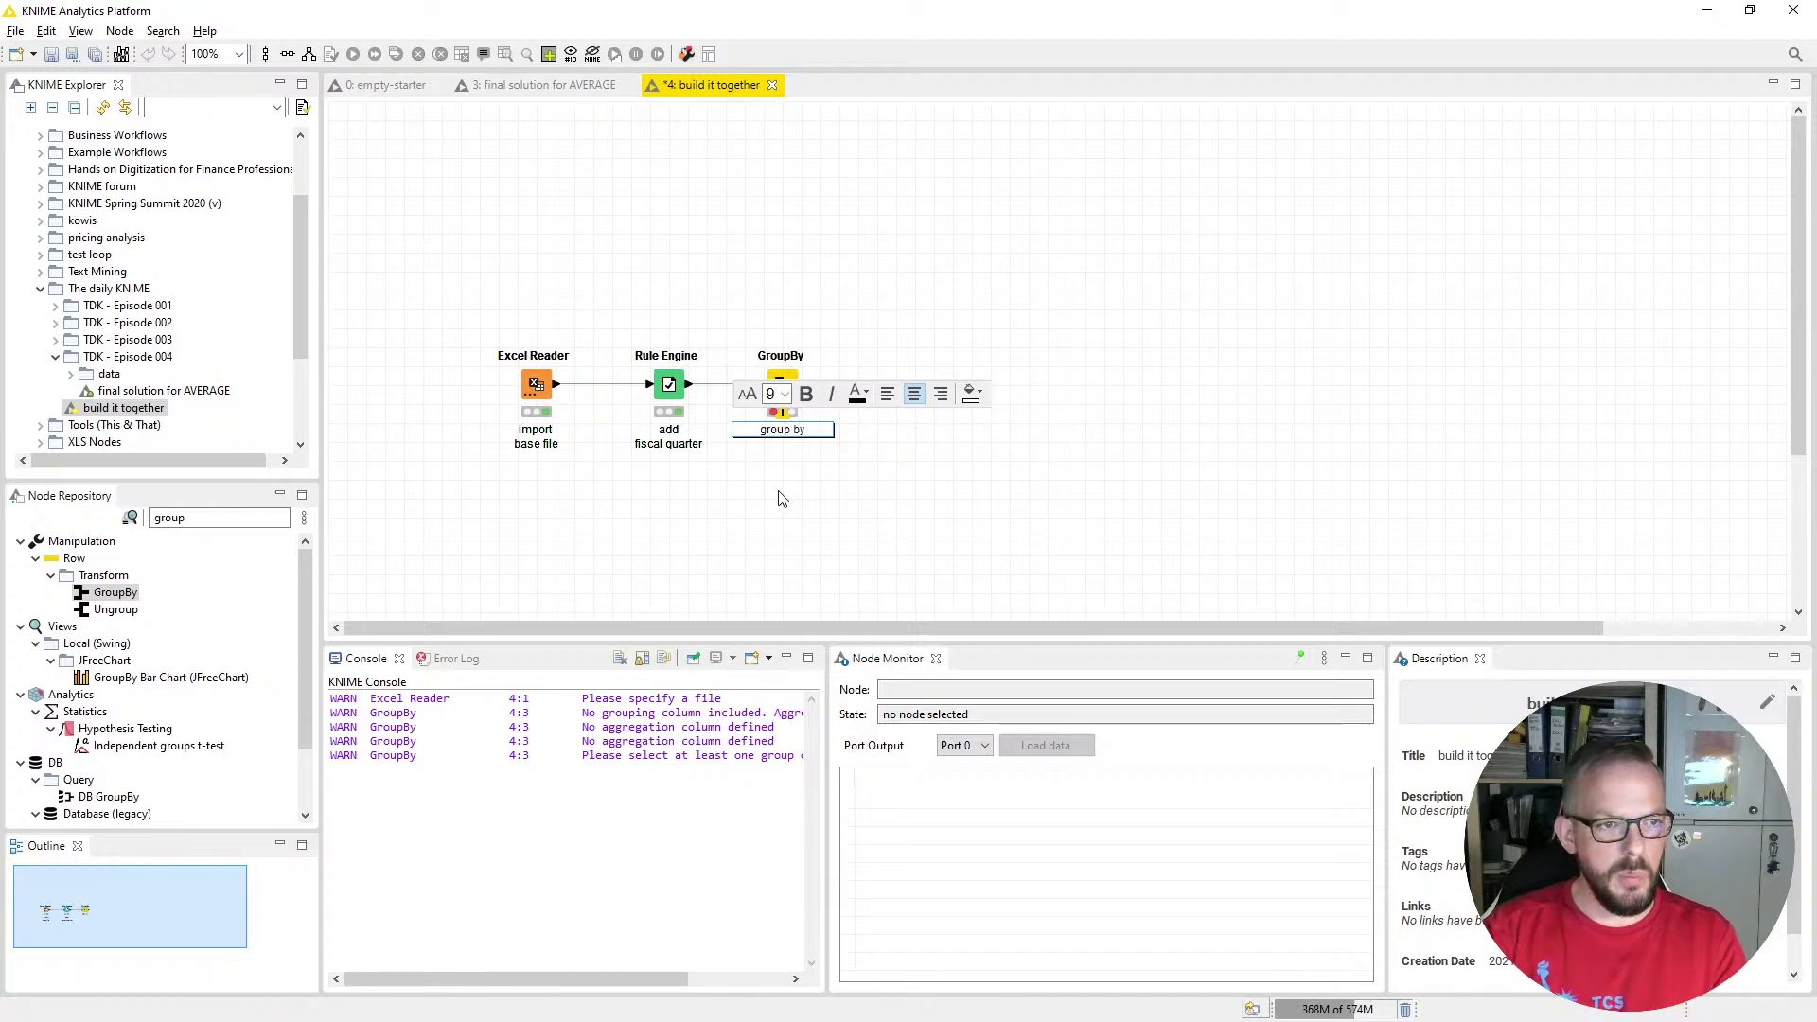
{"action": "key", "text": "Return"}
{"action": "type", "text": "fis"}
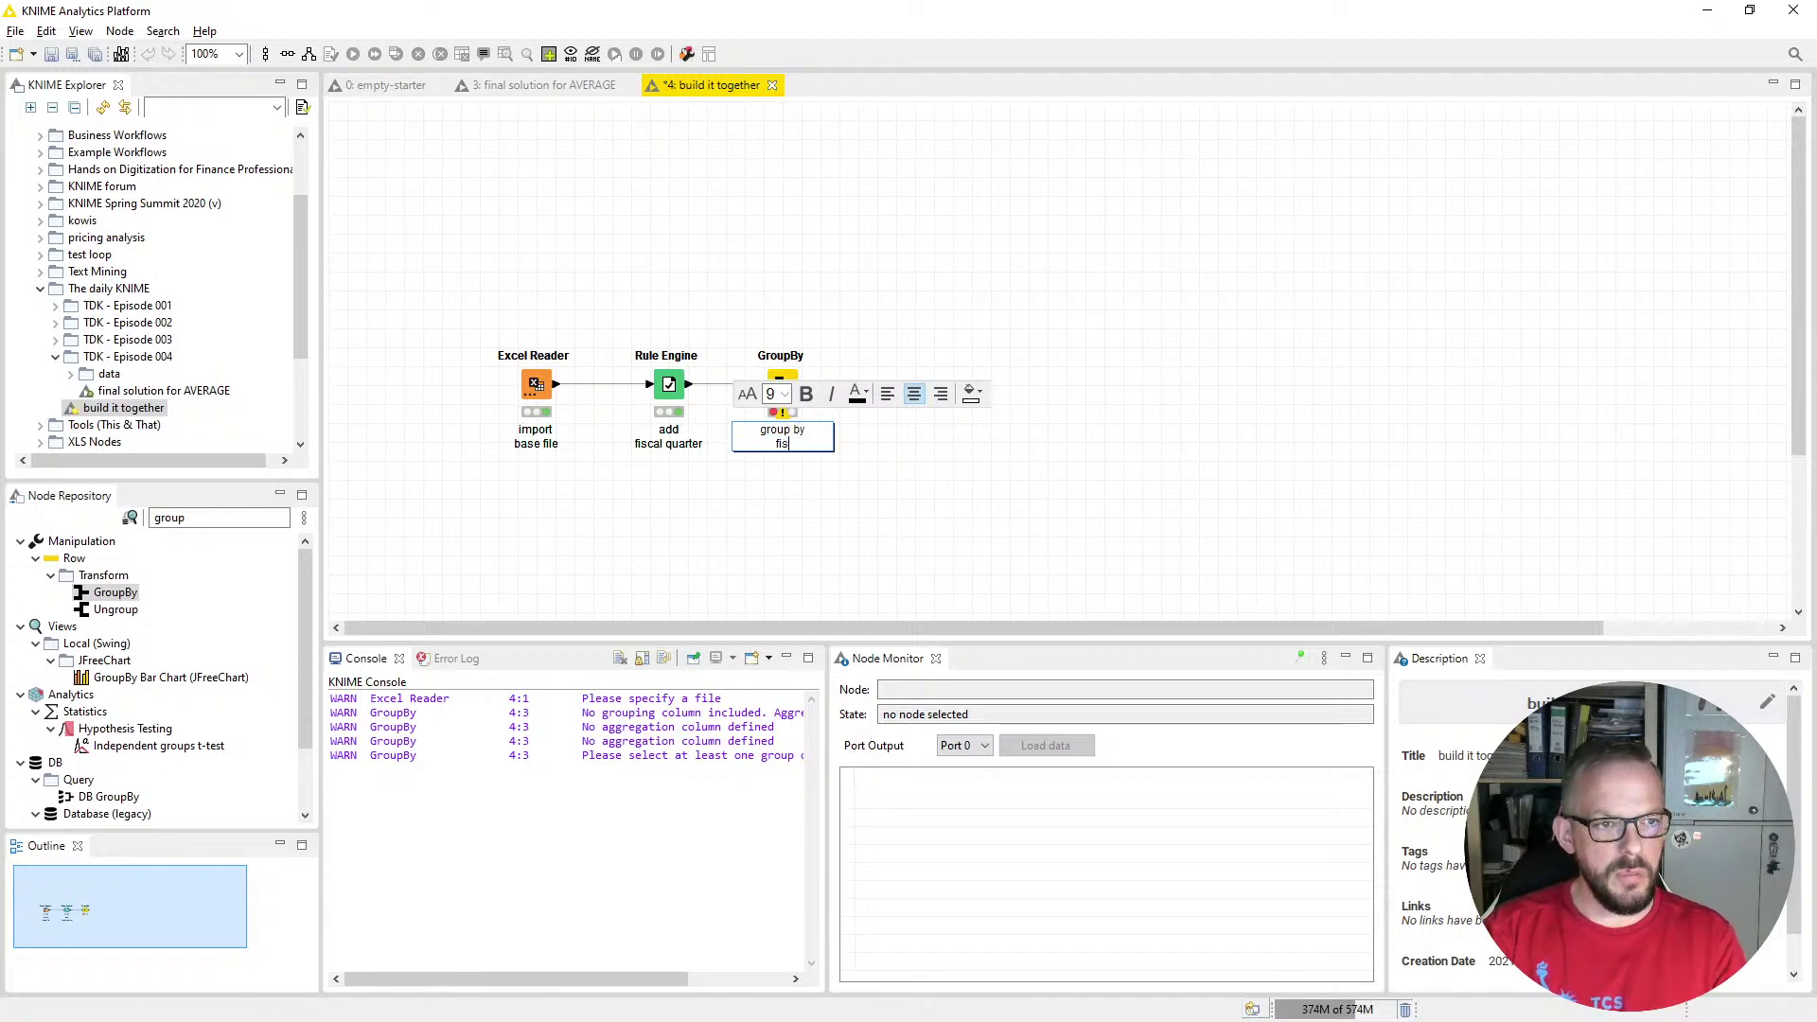
{"action": "type", "text": "cal quarter"}
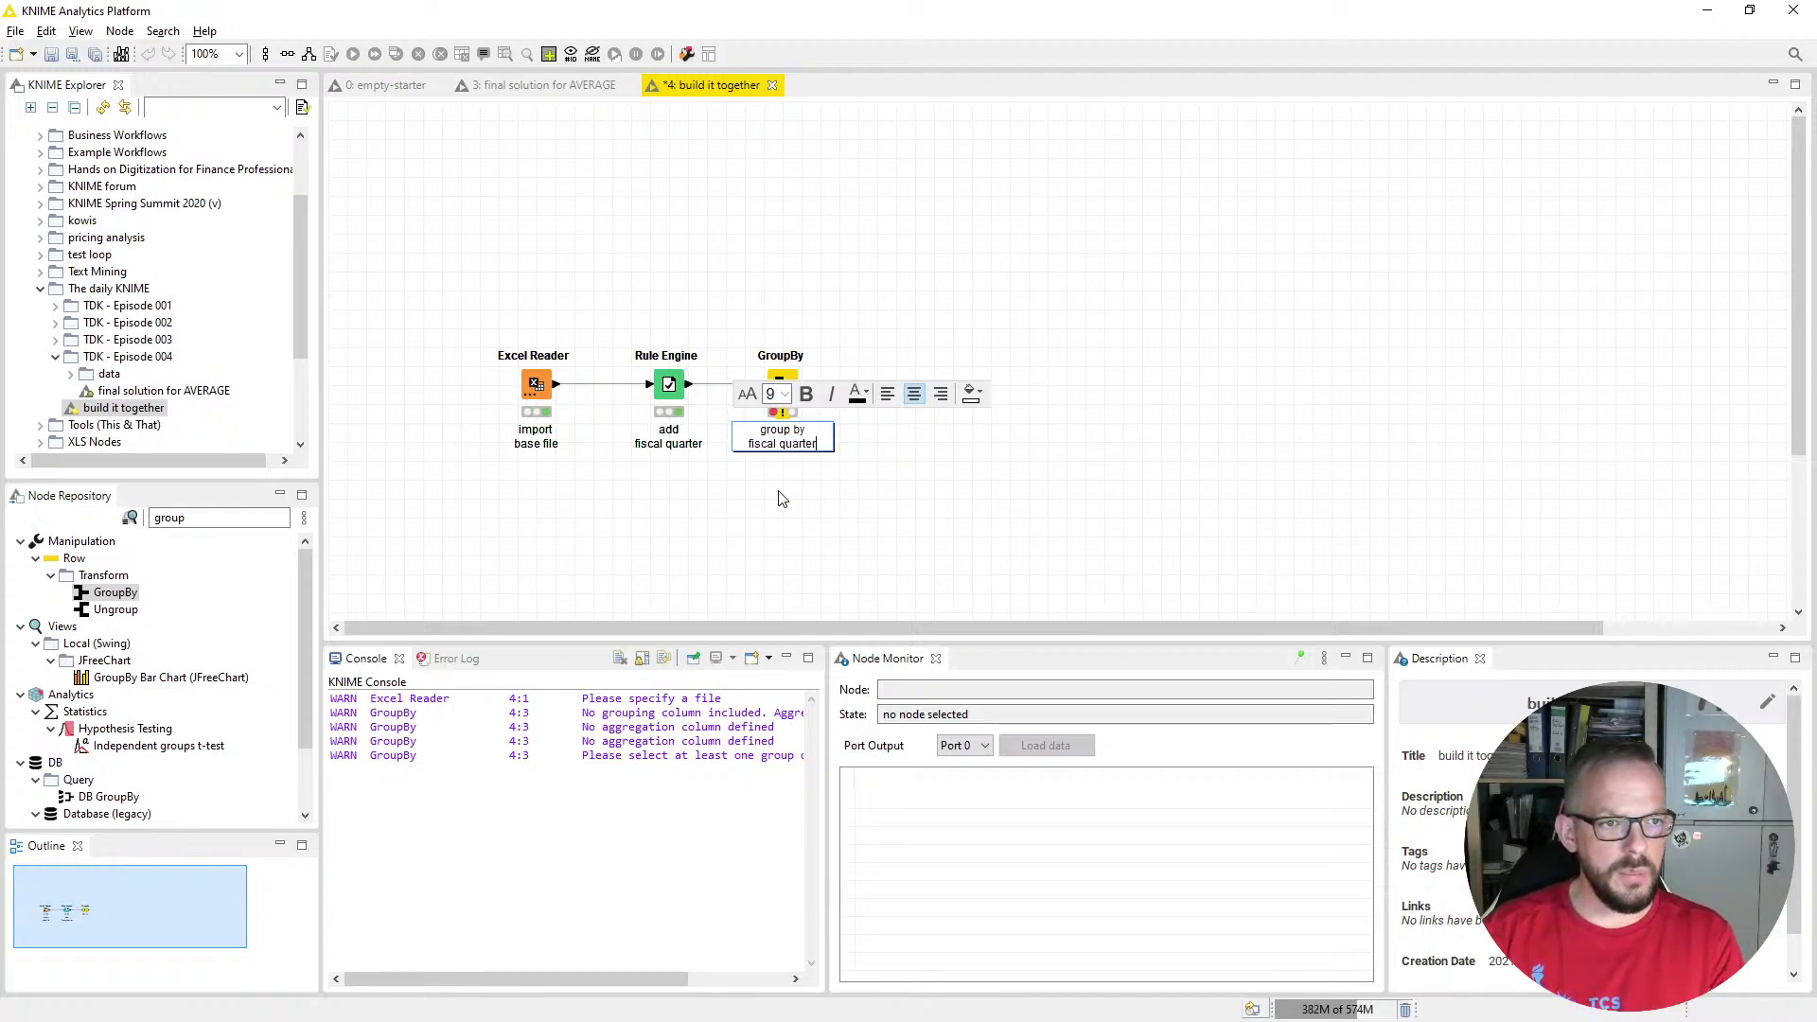
{"action": "key", "text": "shift+Home"}
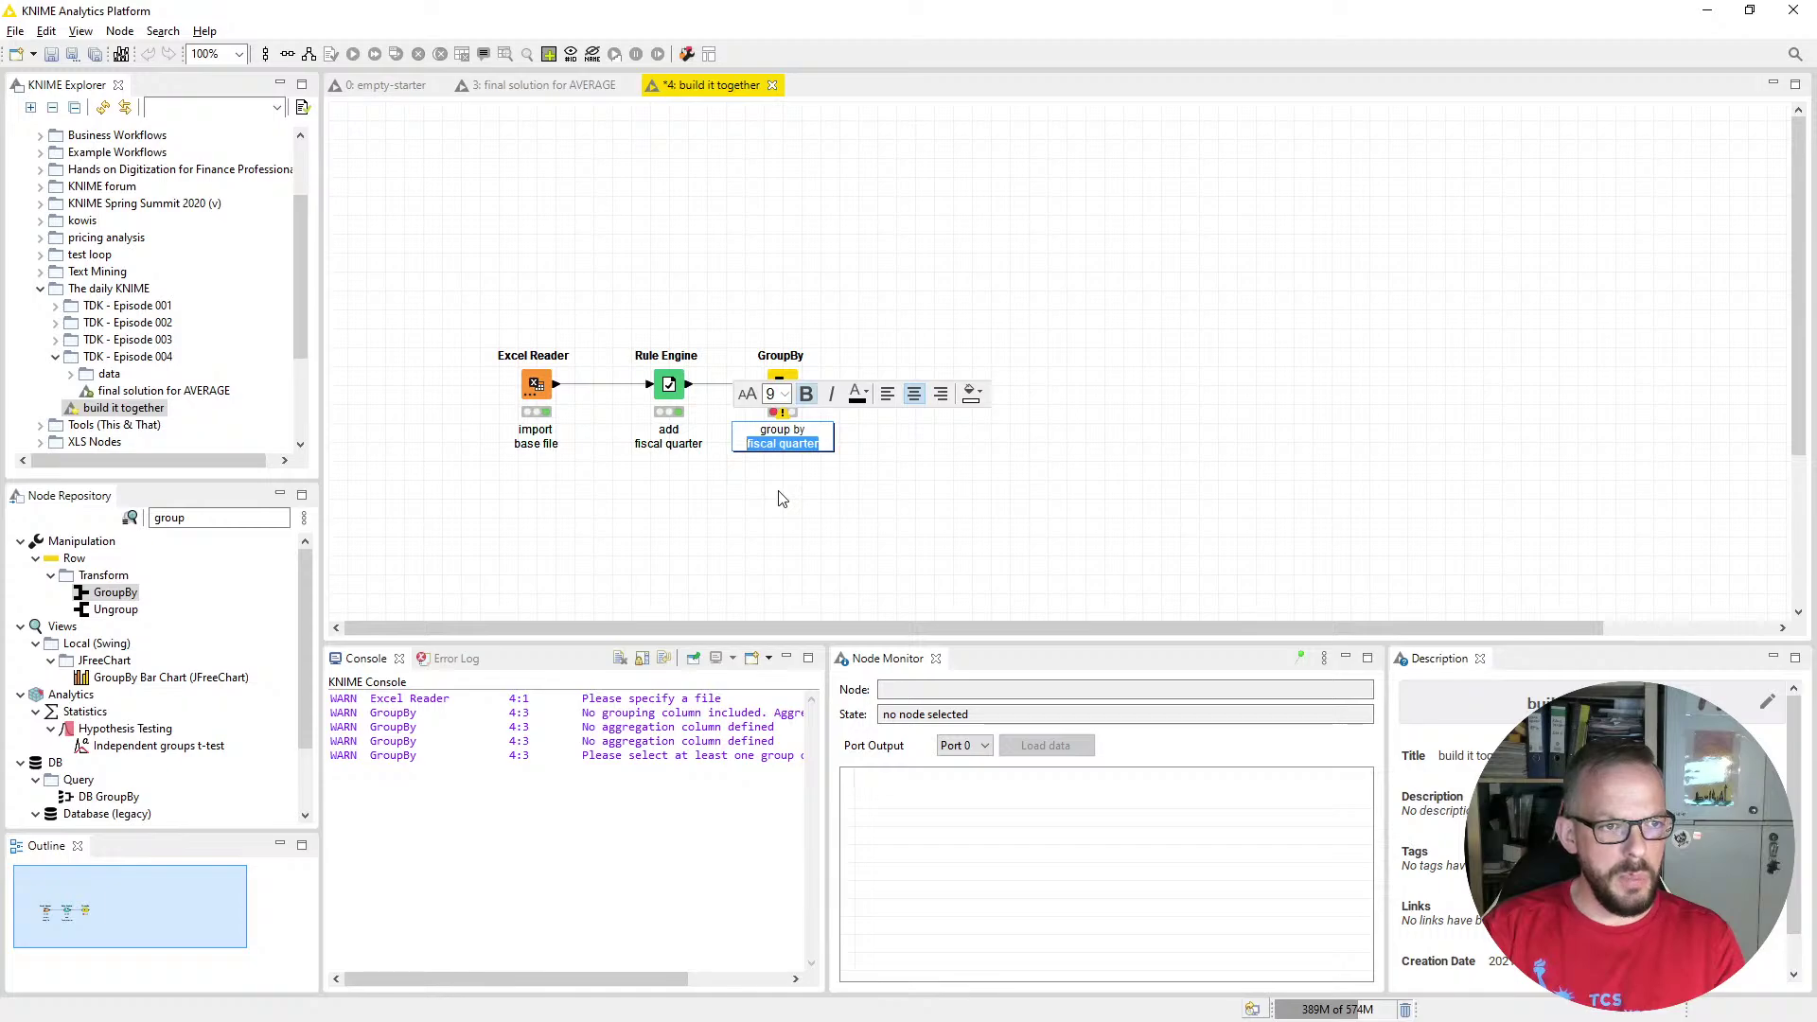
{"action": "key", "text": "ctrl+b"}
{"action": "left_click", "coordinate": [782, 499]}
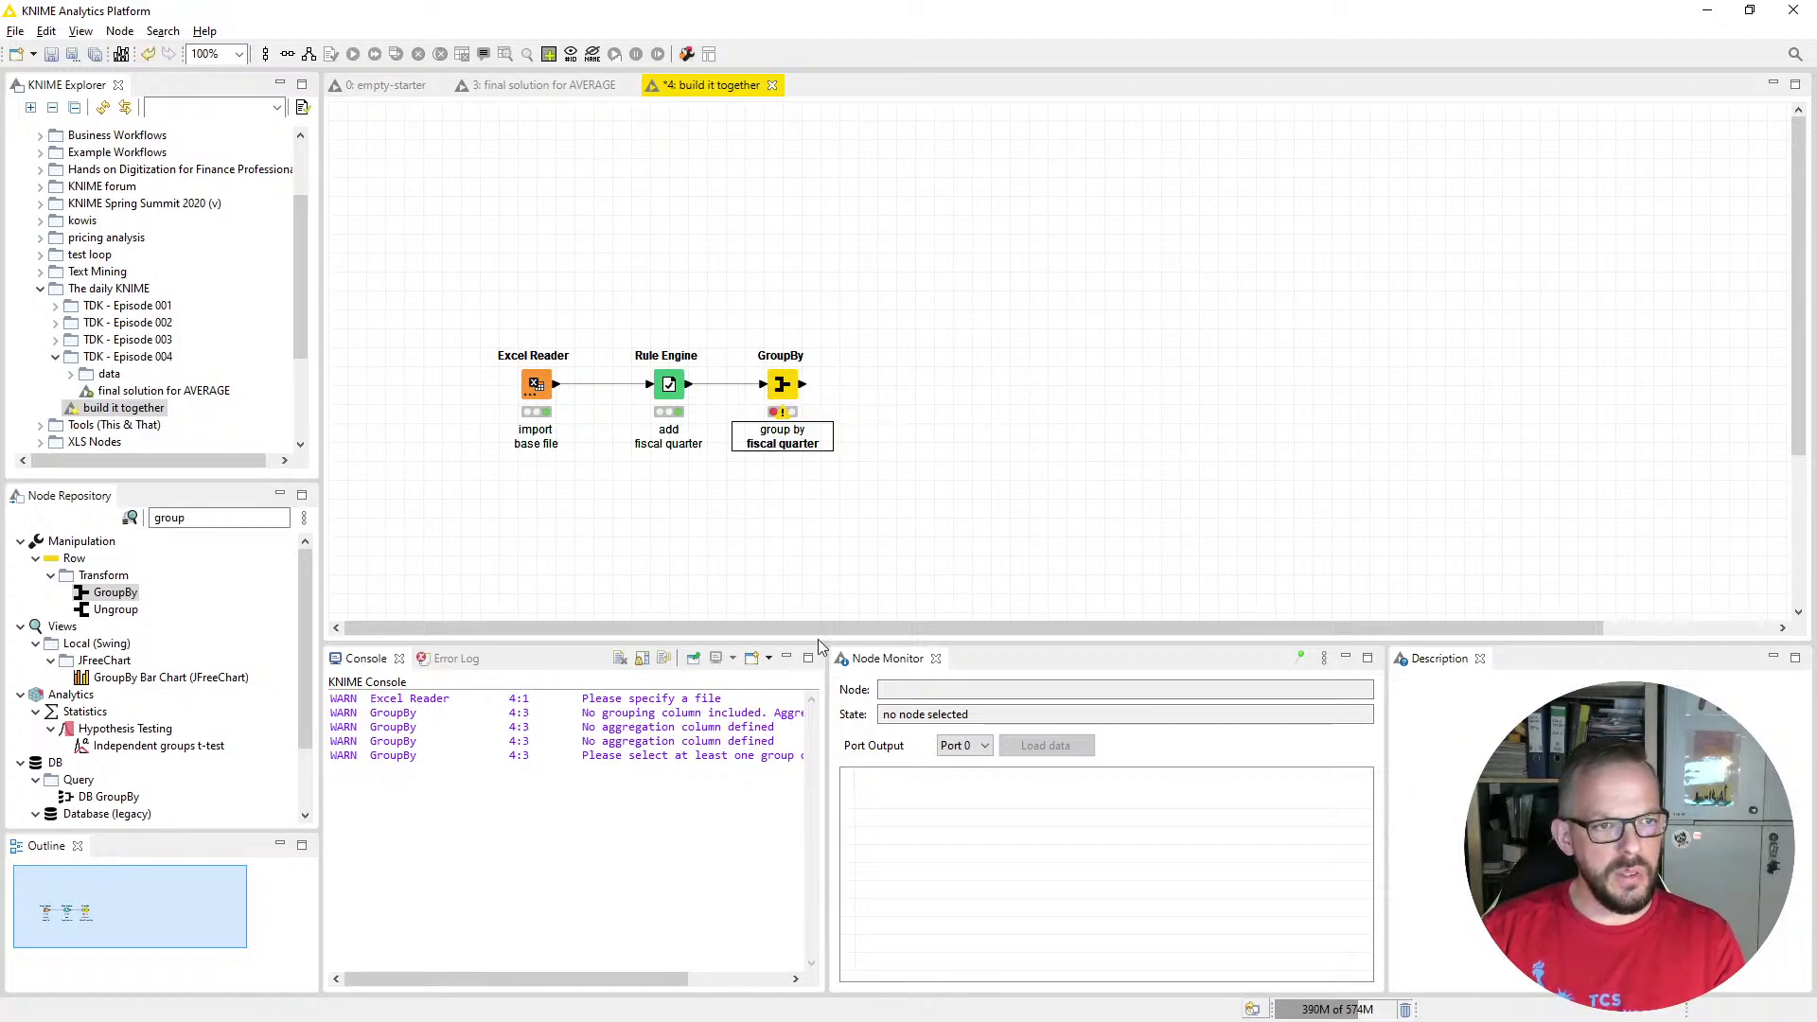
{"action": "left_click", "coordinate": [769, 396]}
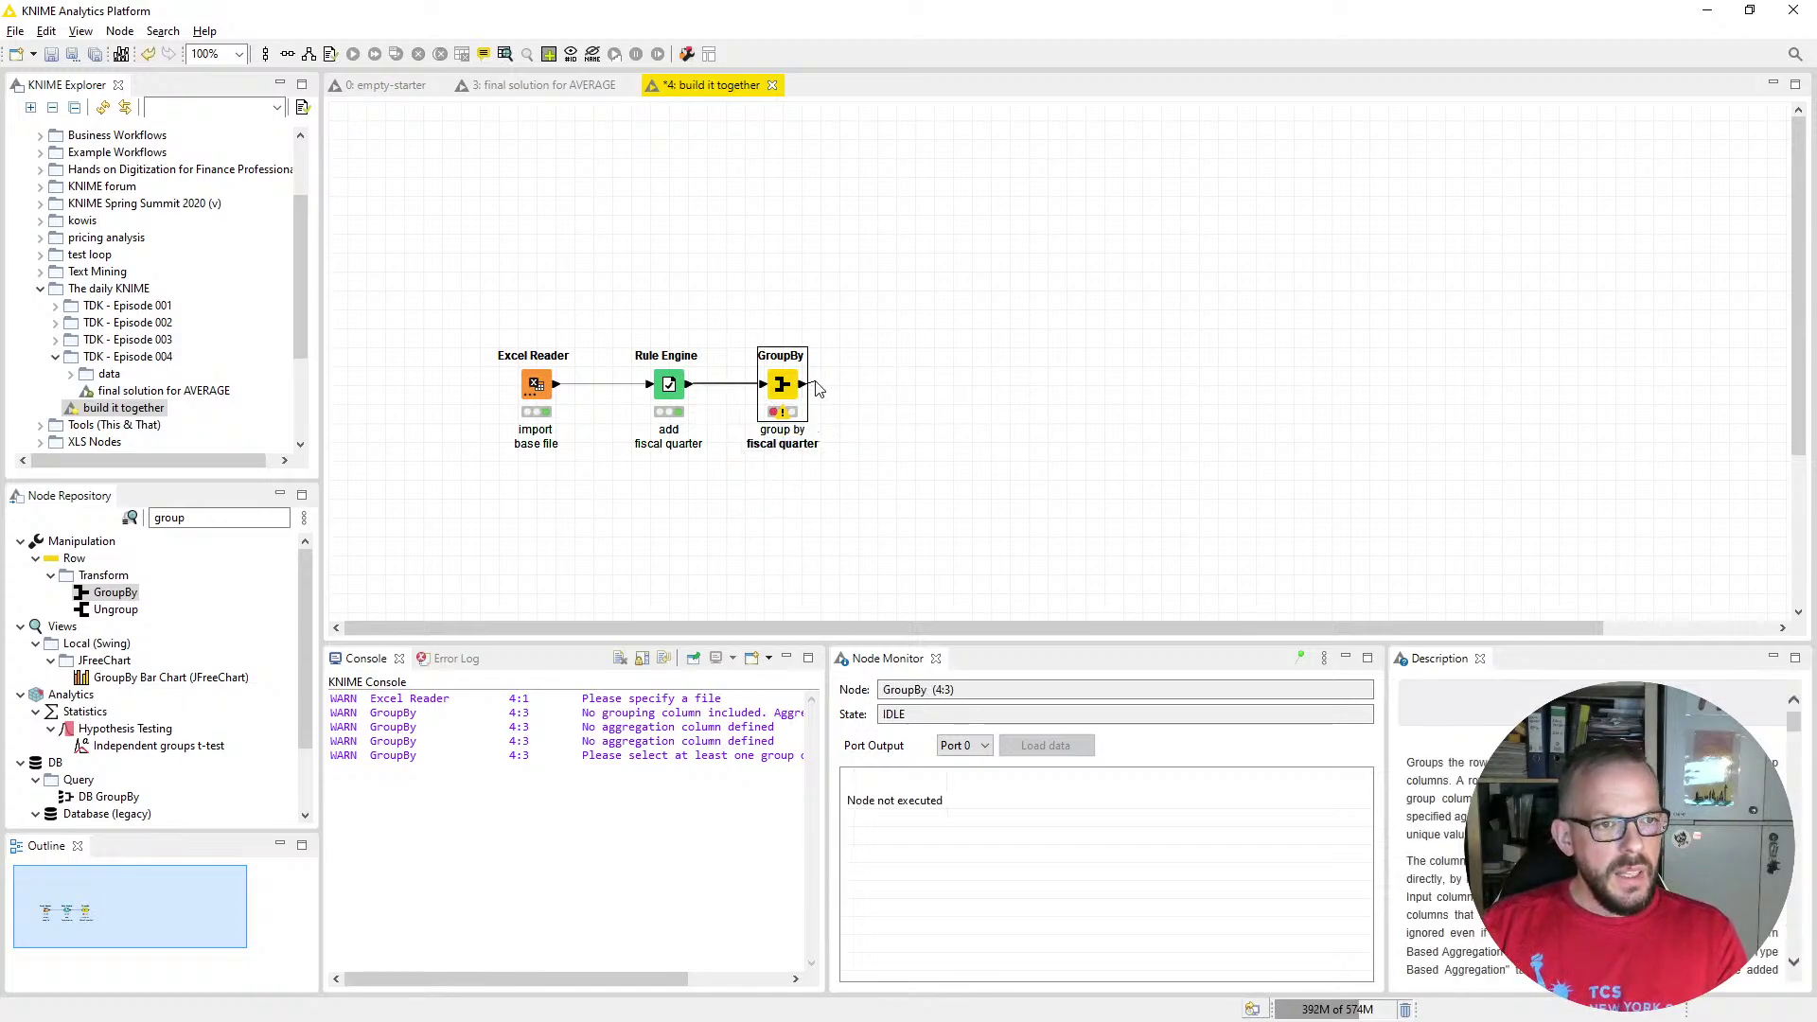
Make fiscal quarter the GroupBy node's grouping column
{"action": "double_click", "coordinate": [787, 392]}
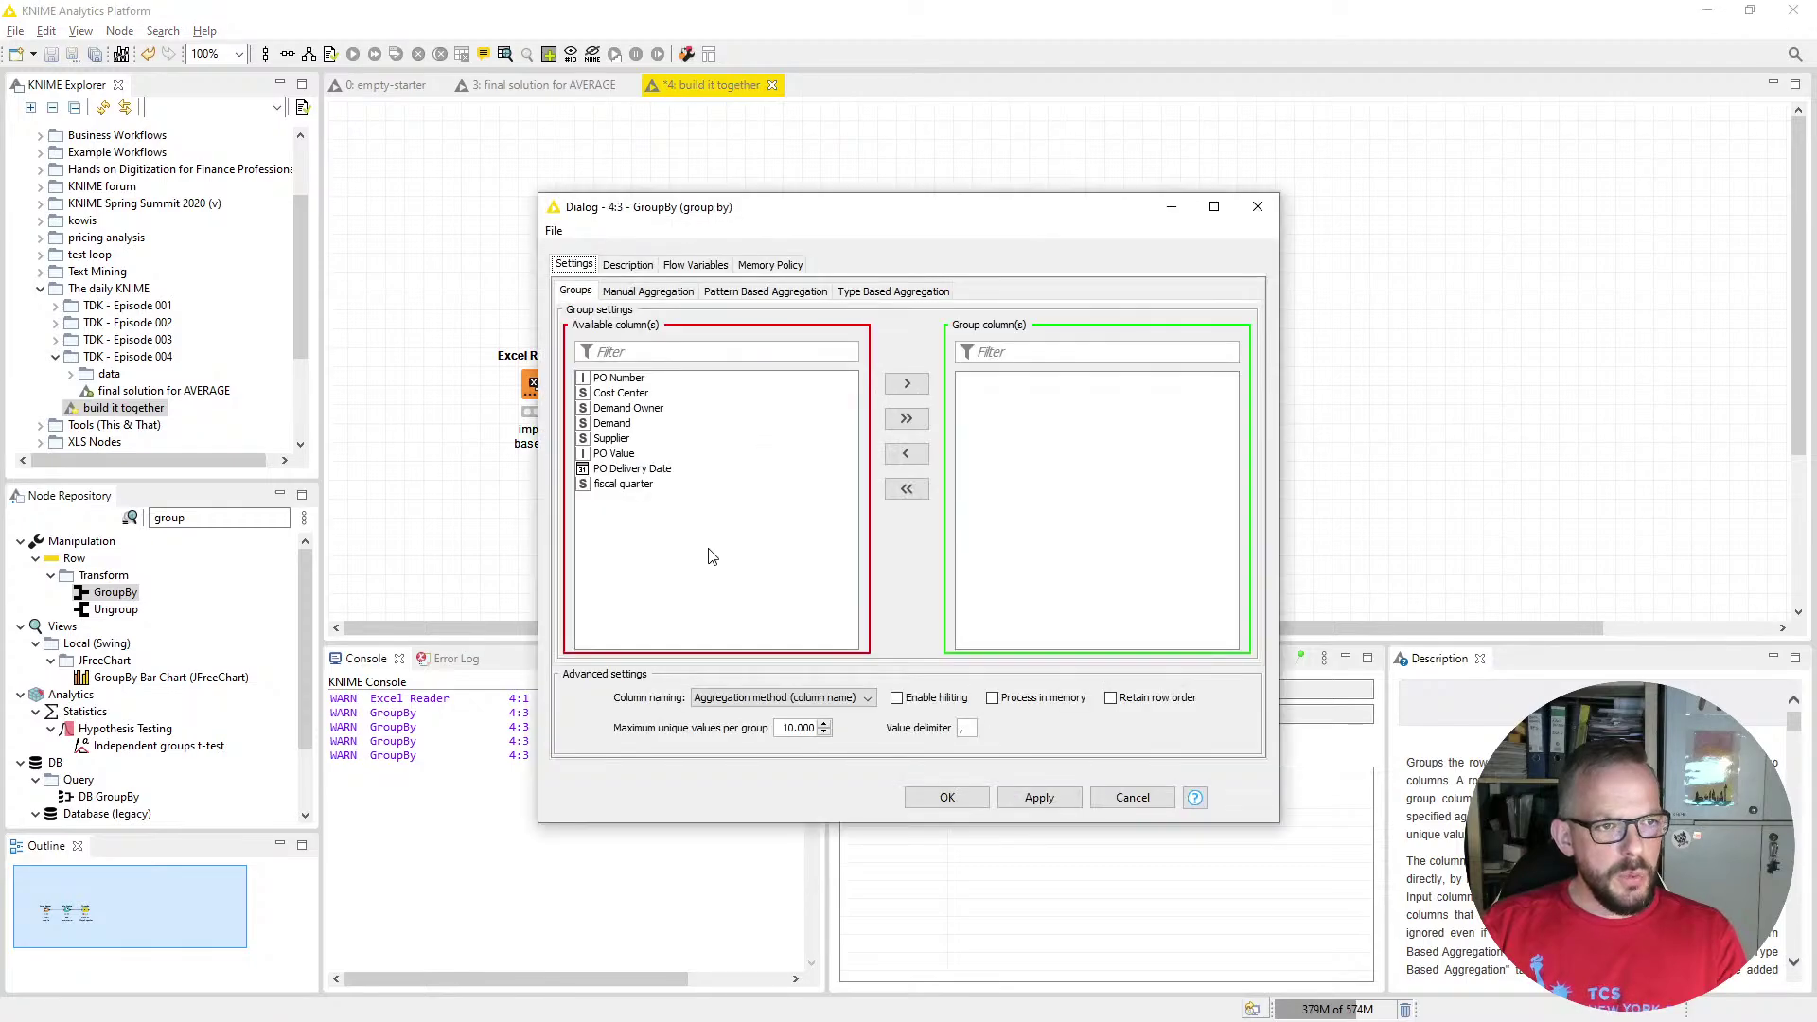
{"action": "left_click", "coordinate": [649, 483]}
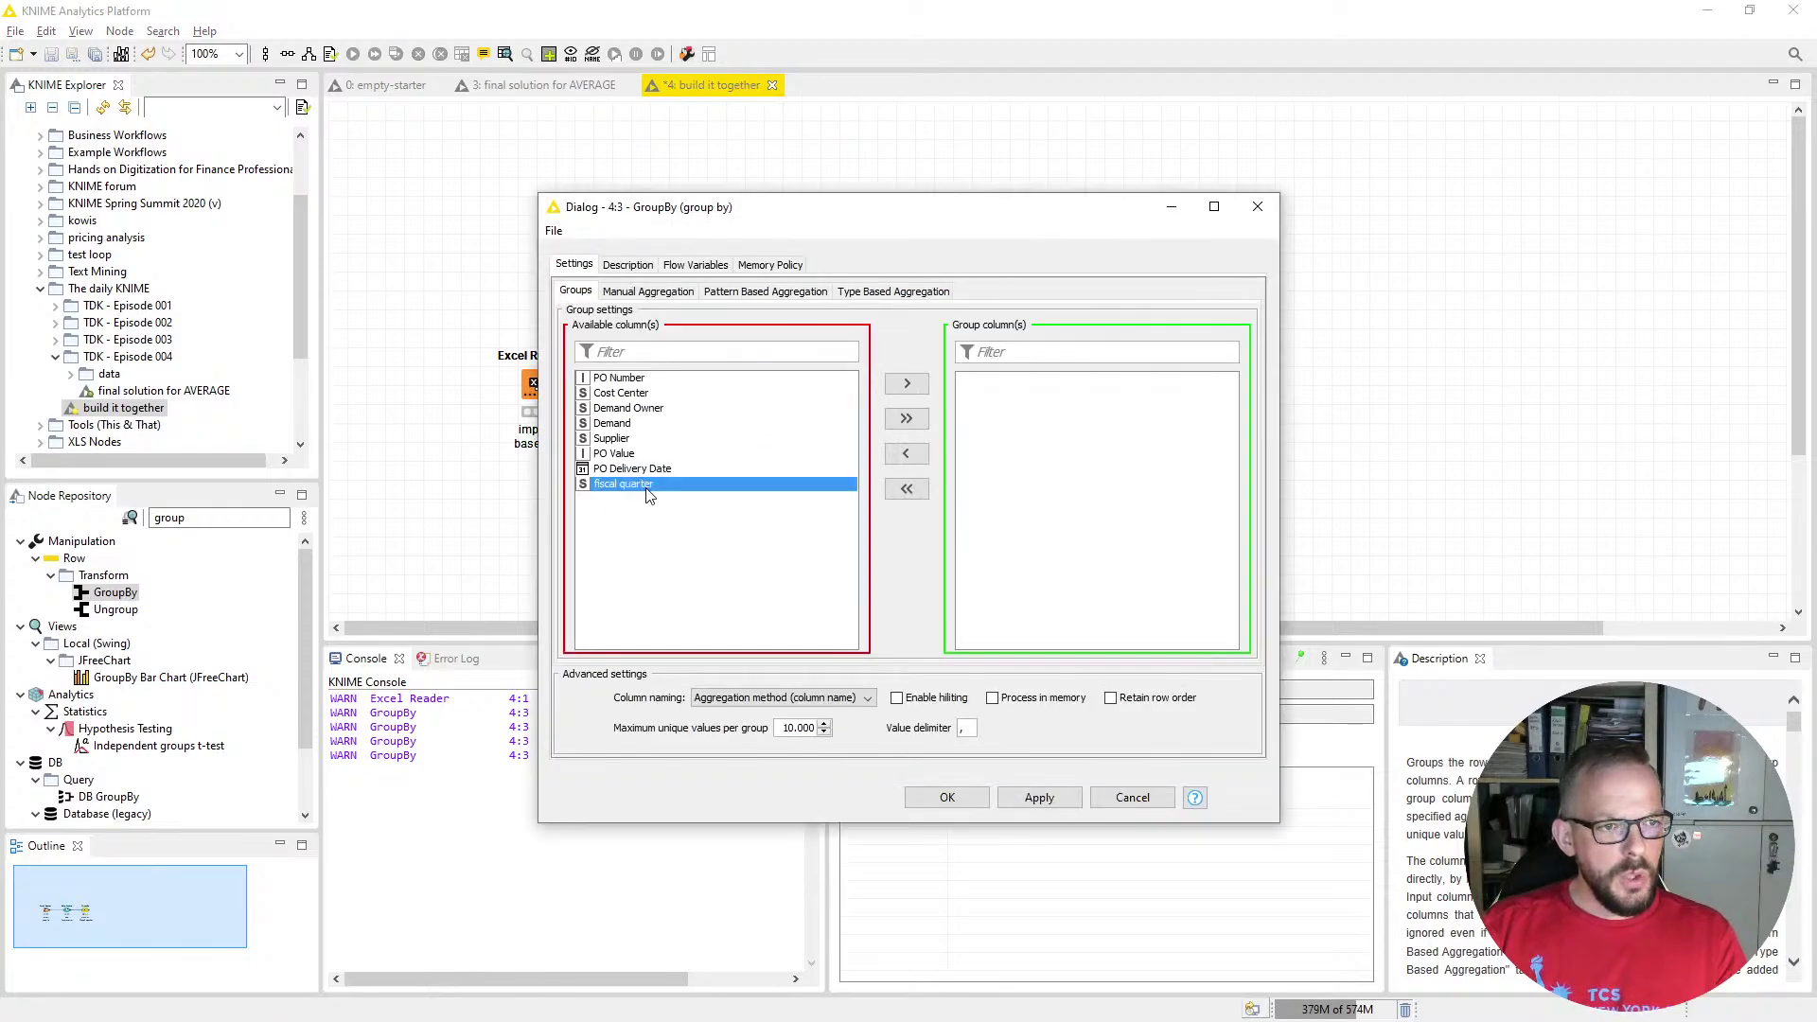
{"action": "left_click", "coordinate": [907, 384]}
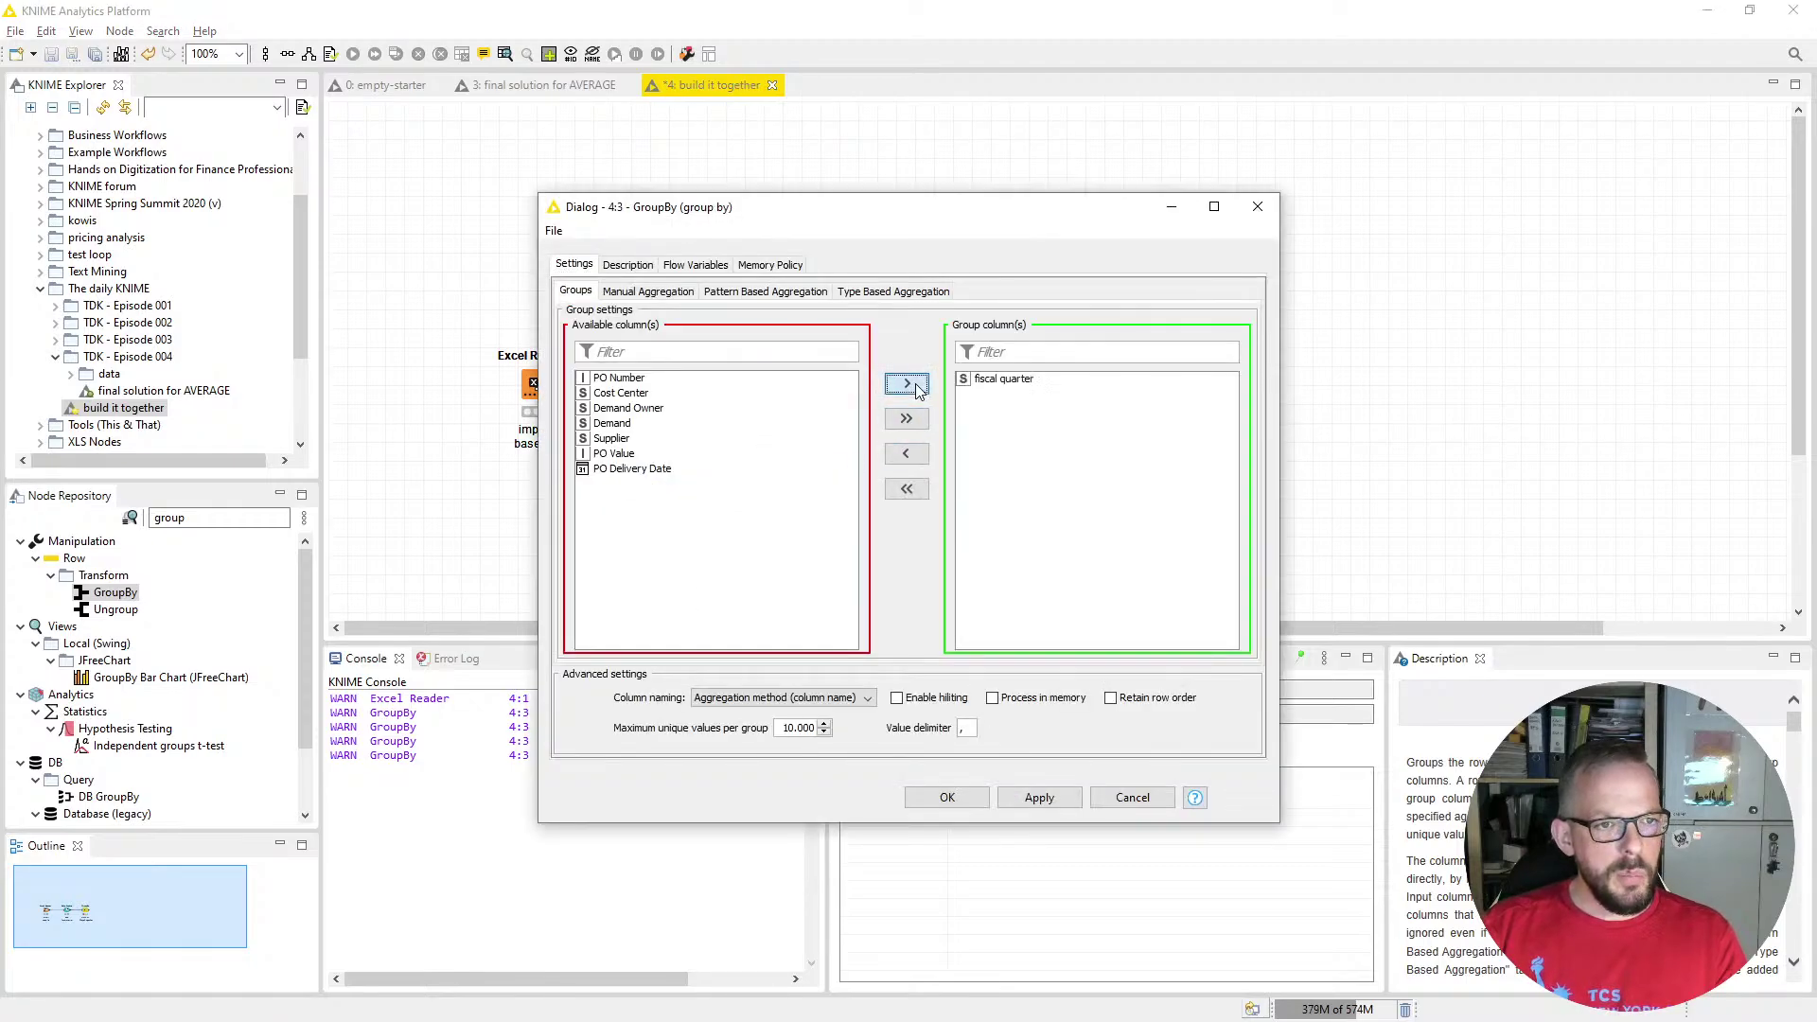
Manually aggregate PO Value twice, as Sum and Mean, with column naming 'Keep original name(s)'
{"action": "left_click", "coordinate": [648, 292]}
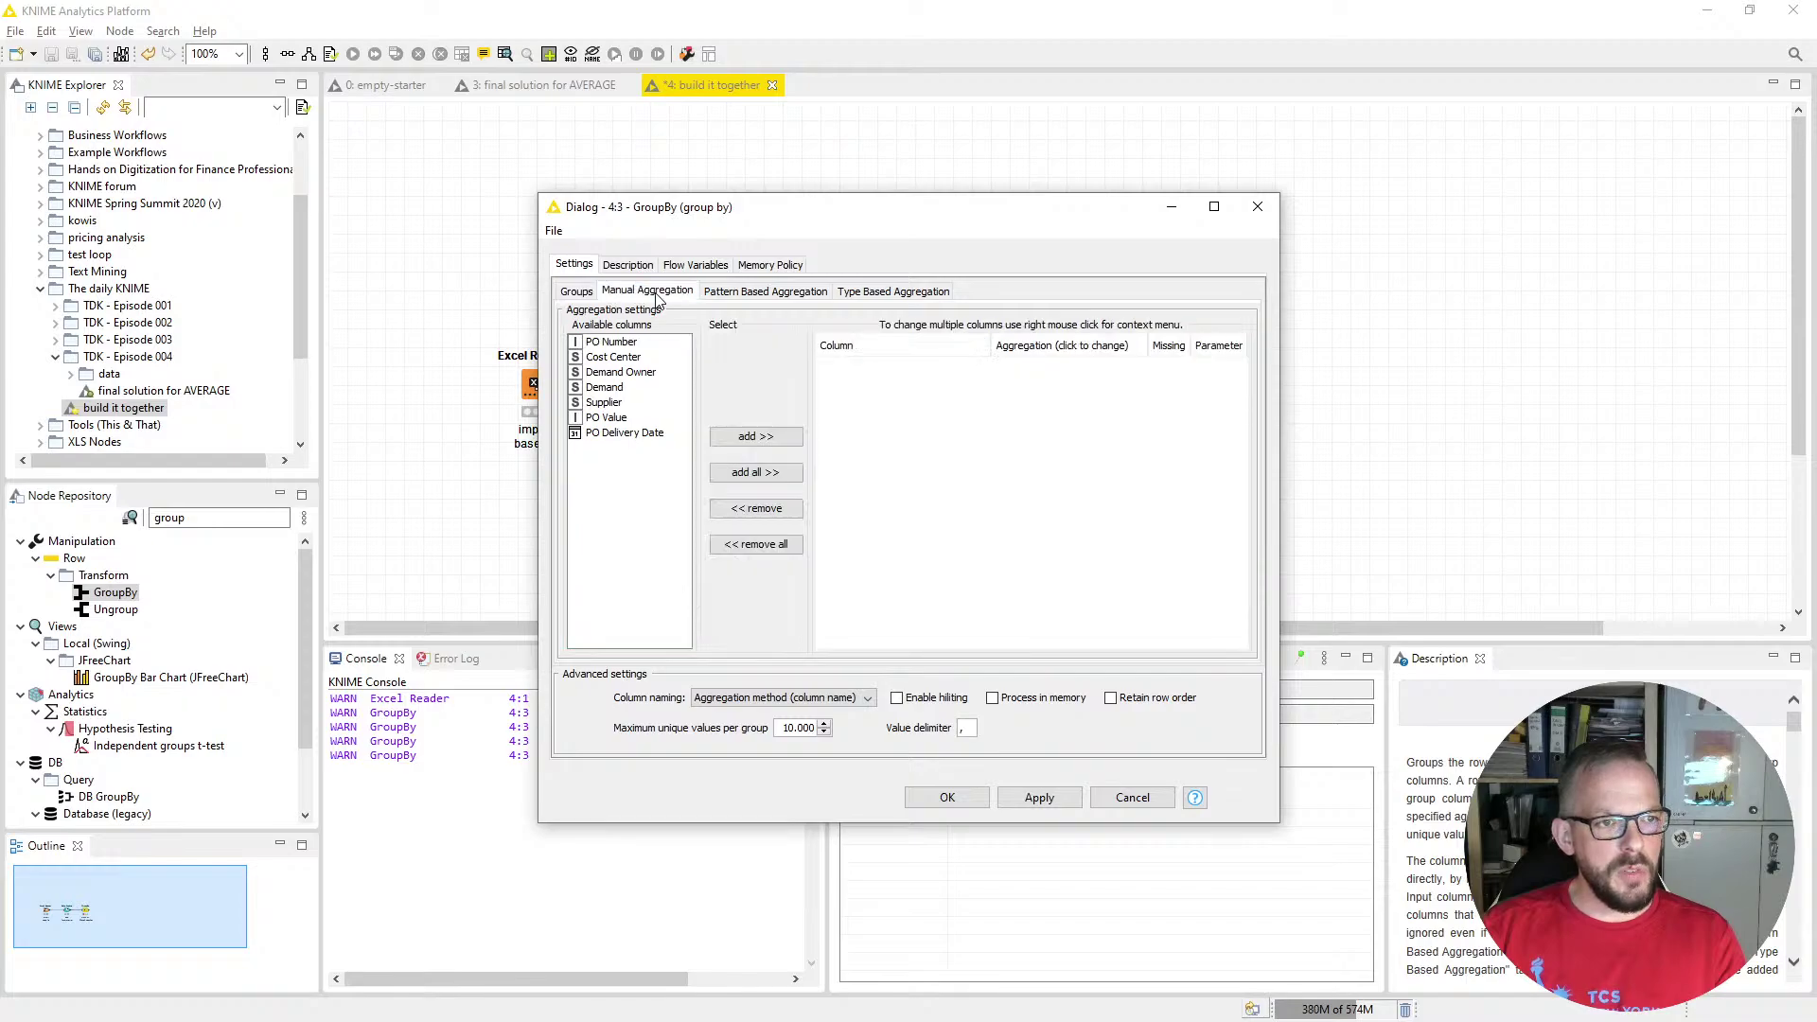
{"action": "double_click", "coordinate": [620, 423]}
{"action": "left_click", "coordinate": [1133, 367]}
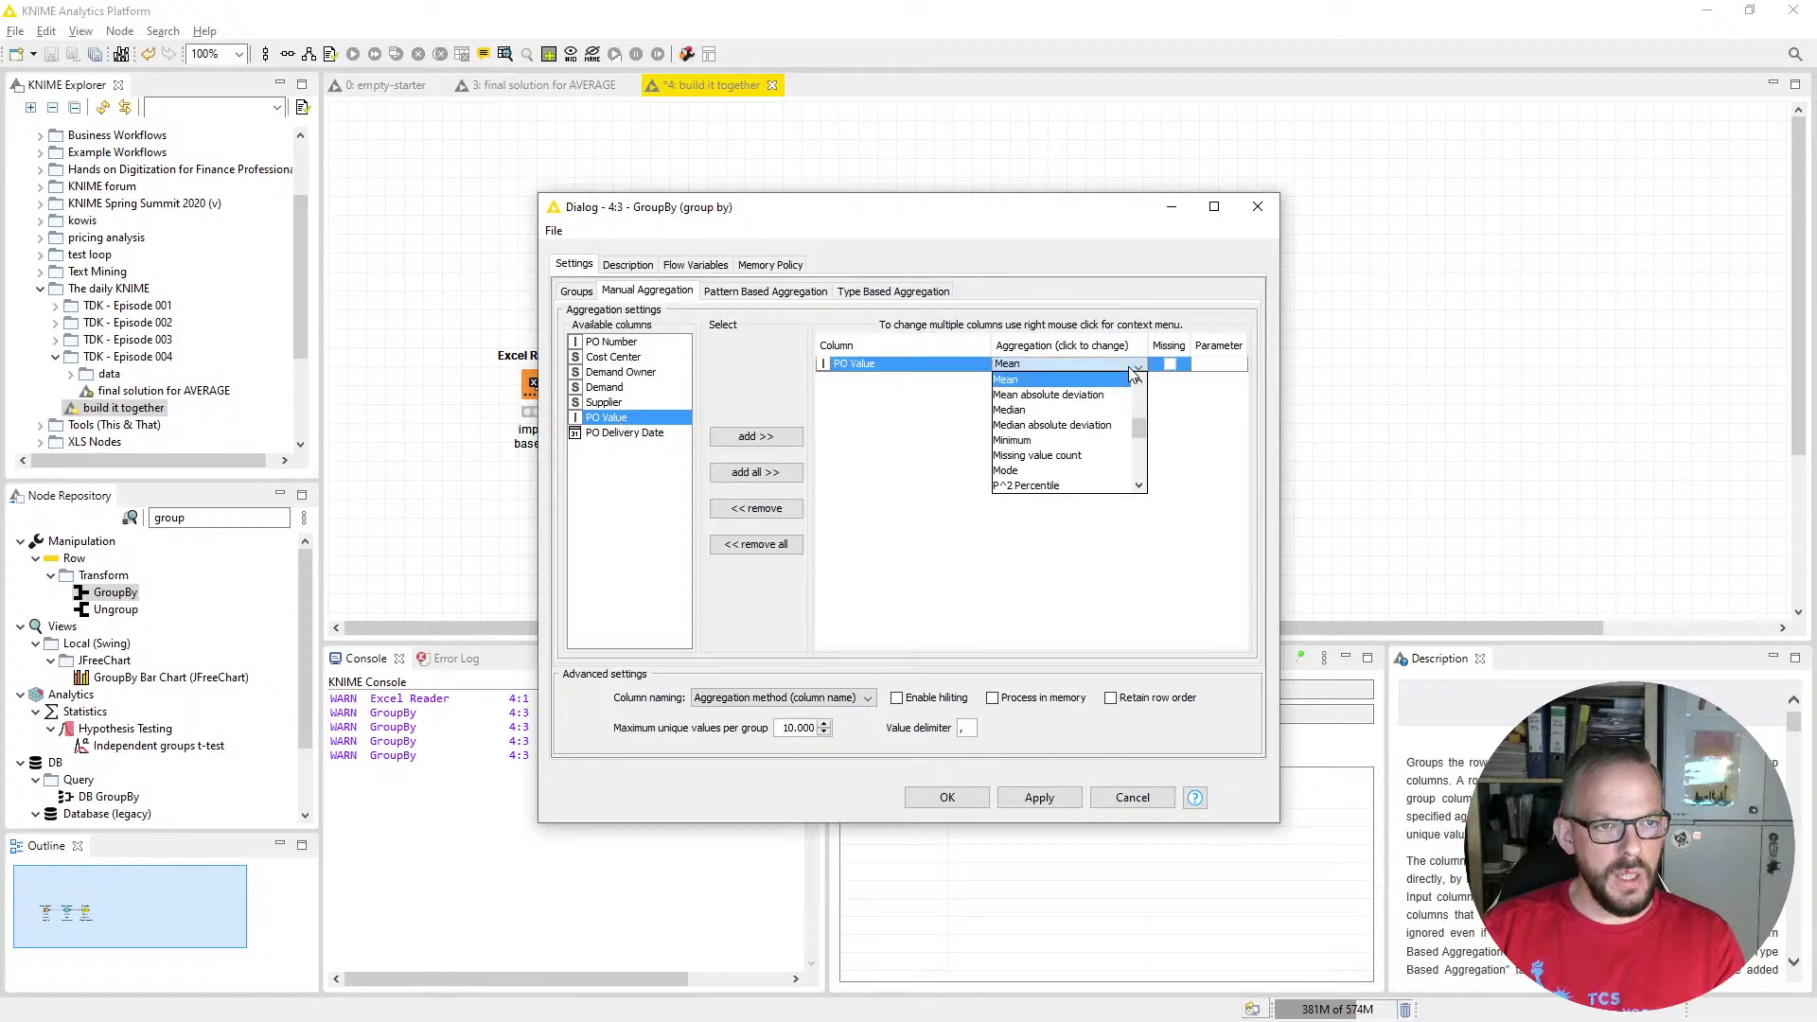
{"action": "scroll", "coordinate": [1120, 461], "scroll_direction": "down", "scroll_amount": 4}
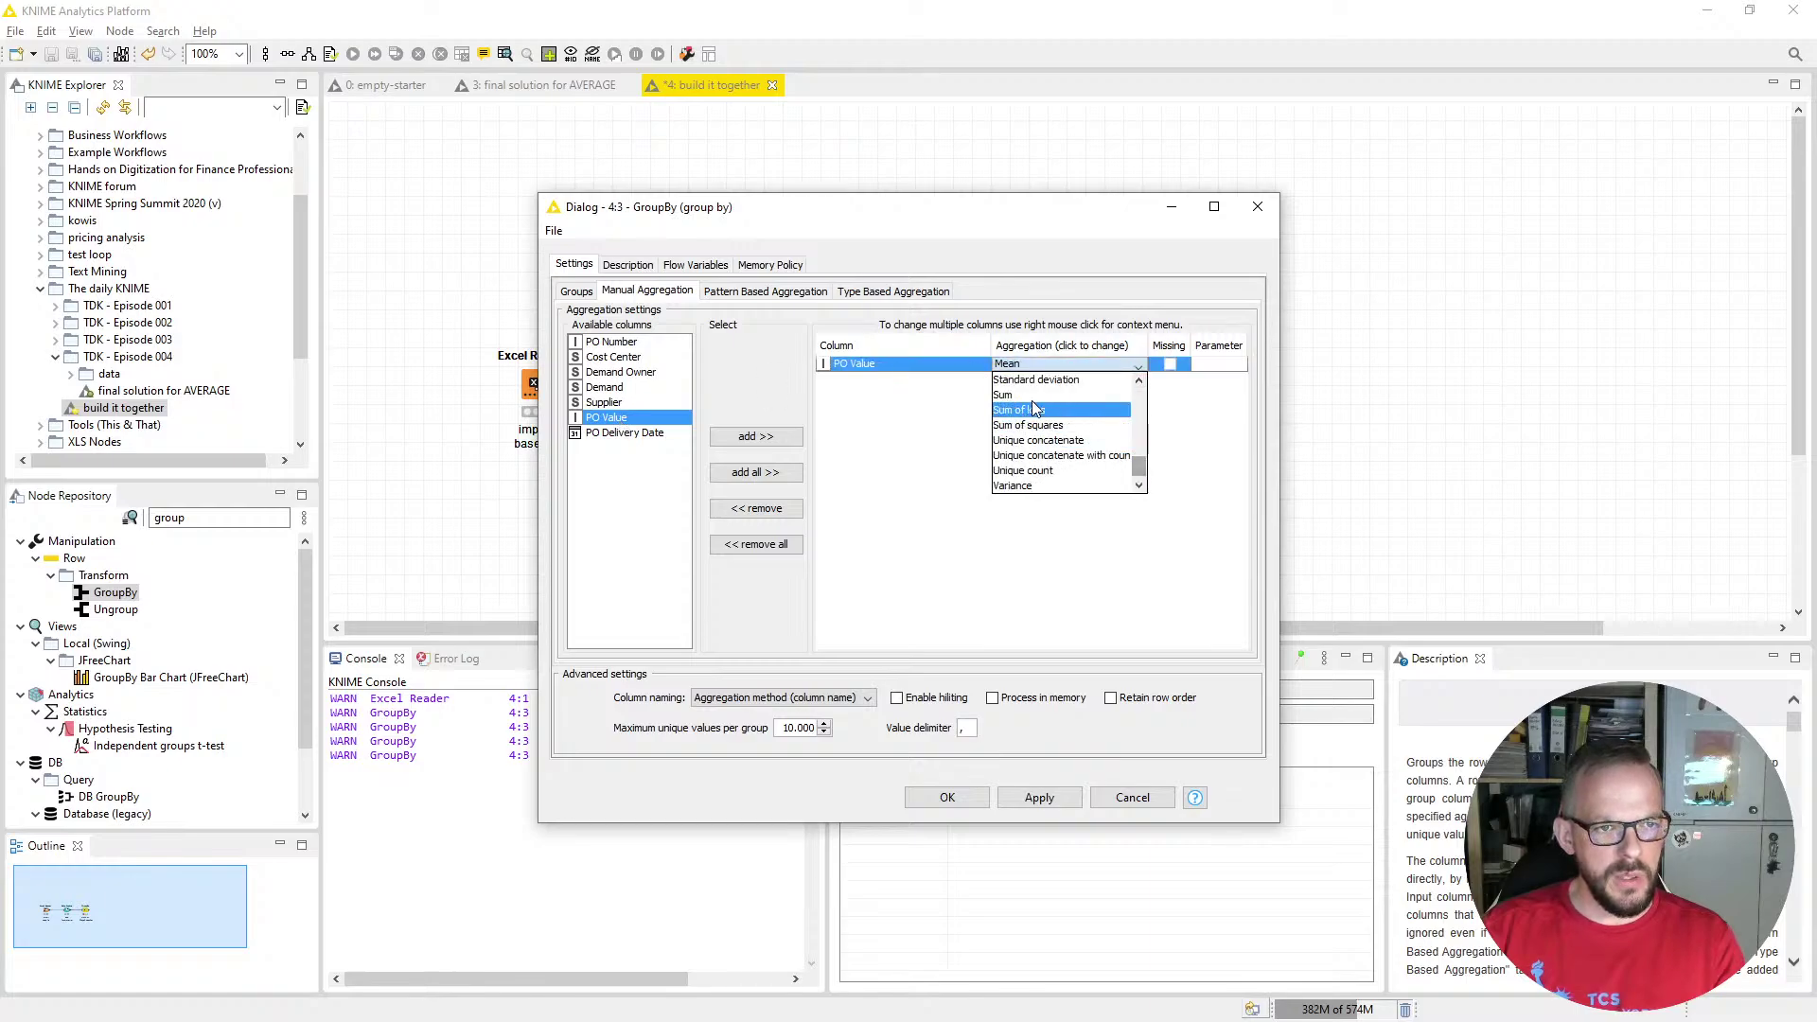
{"action": "left_click", "coordinate": [1029, 396]}
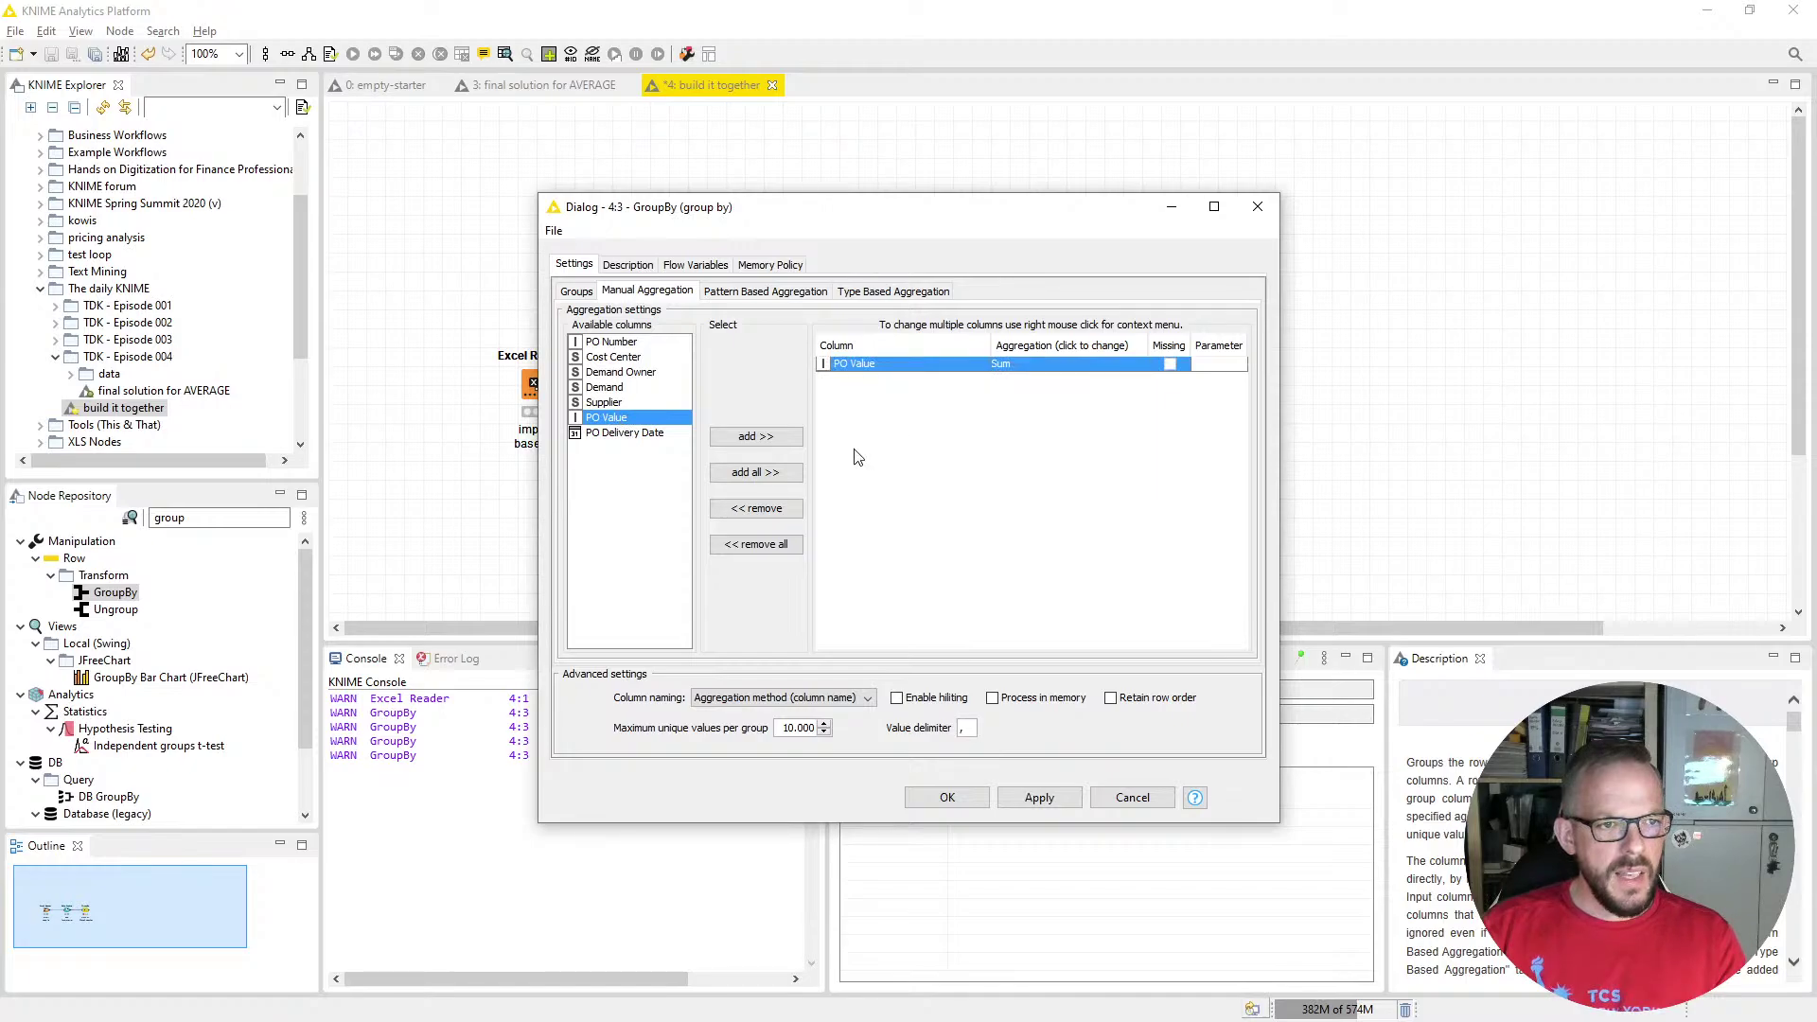
{"action": "double_click", "coordinate": [630, 419]}
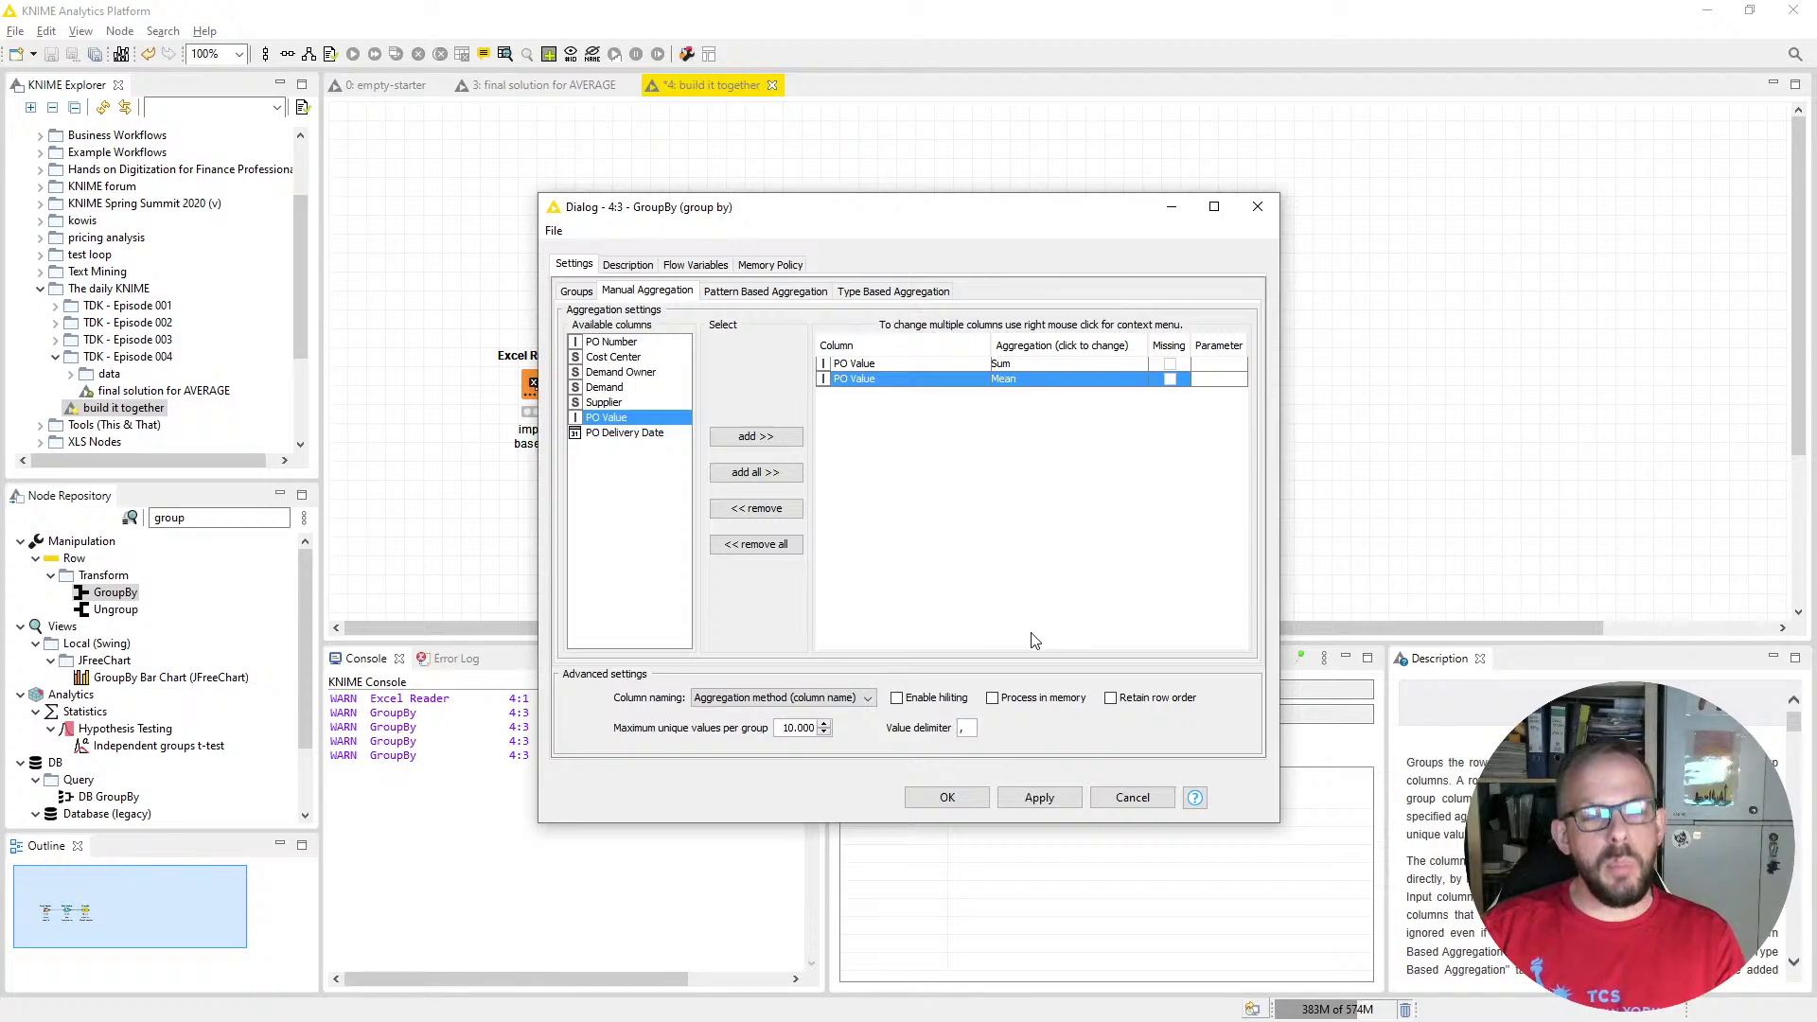
{"action": "left_click", "coordinate": [849, 705]}
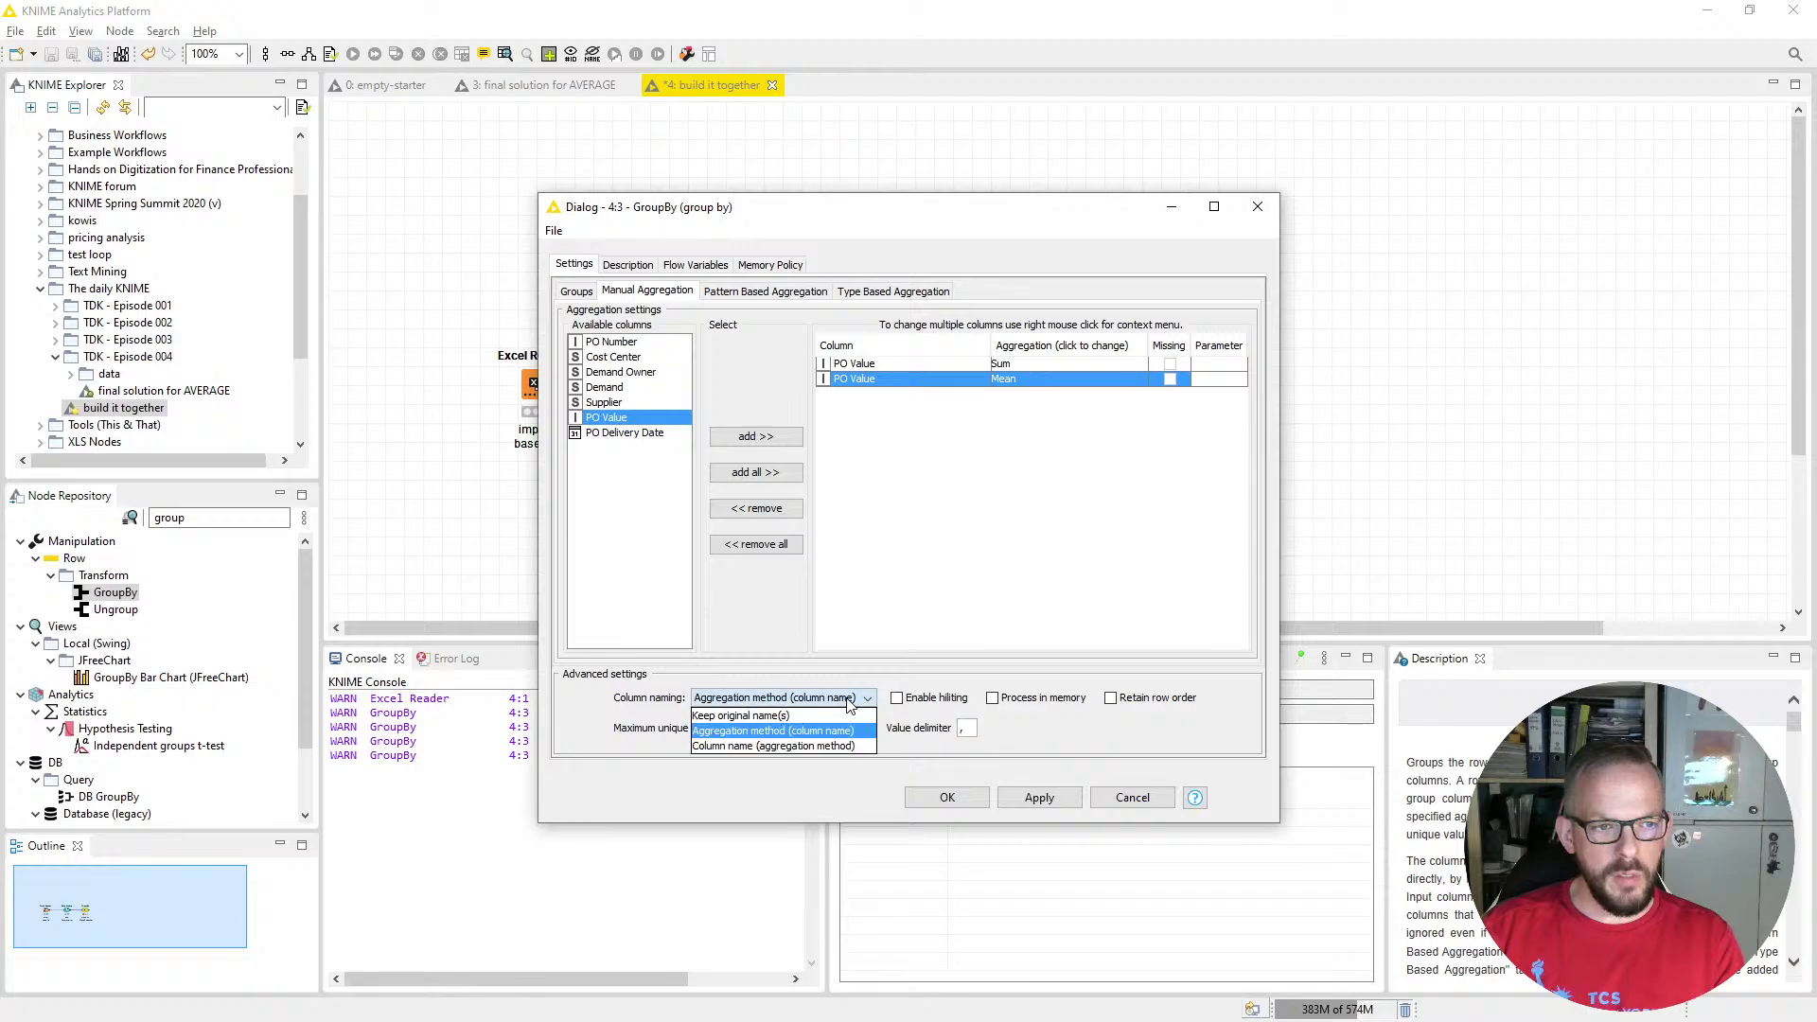
{"action": "left_click", "coordinate": [841, 715]}
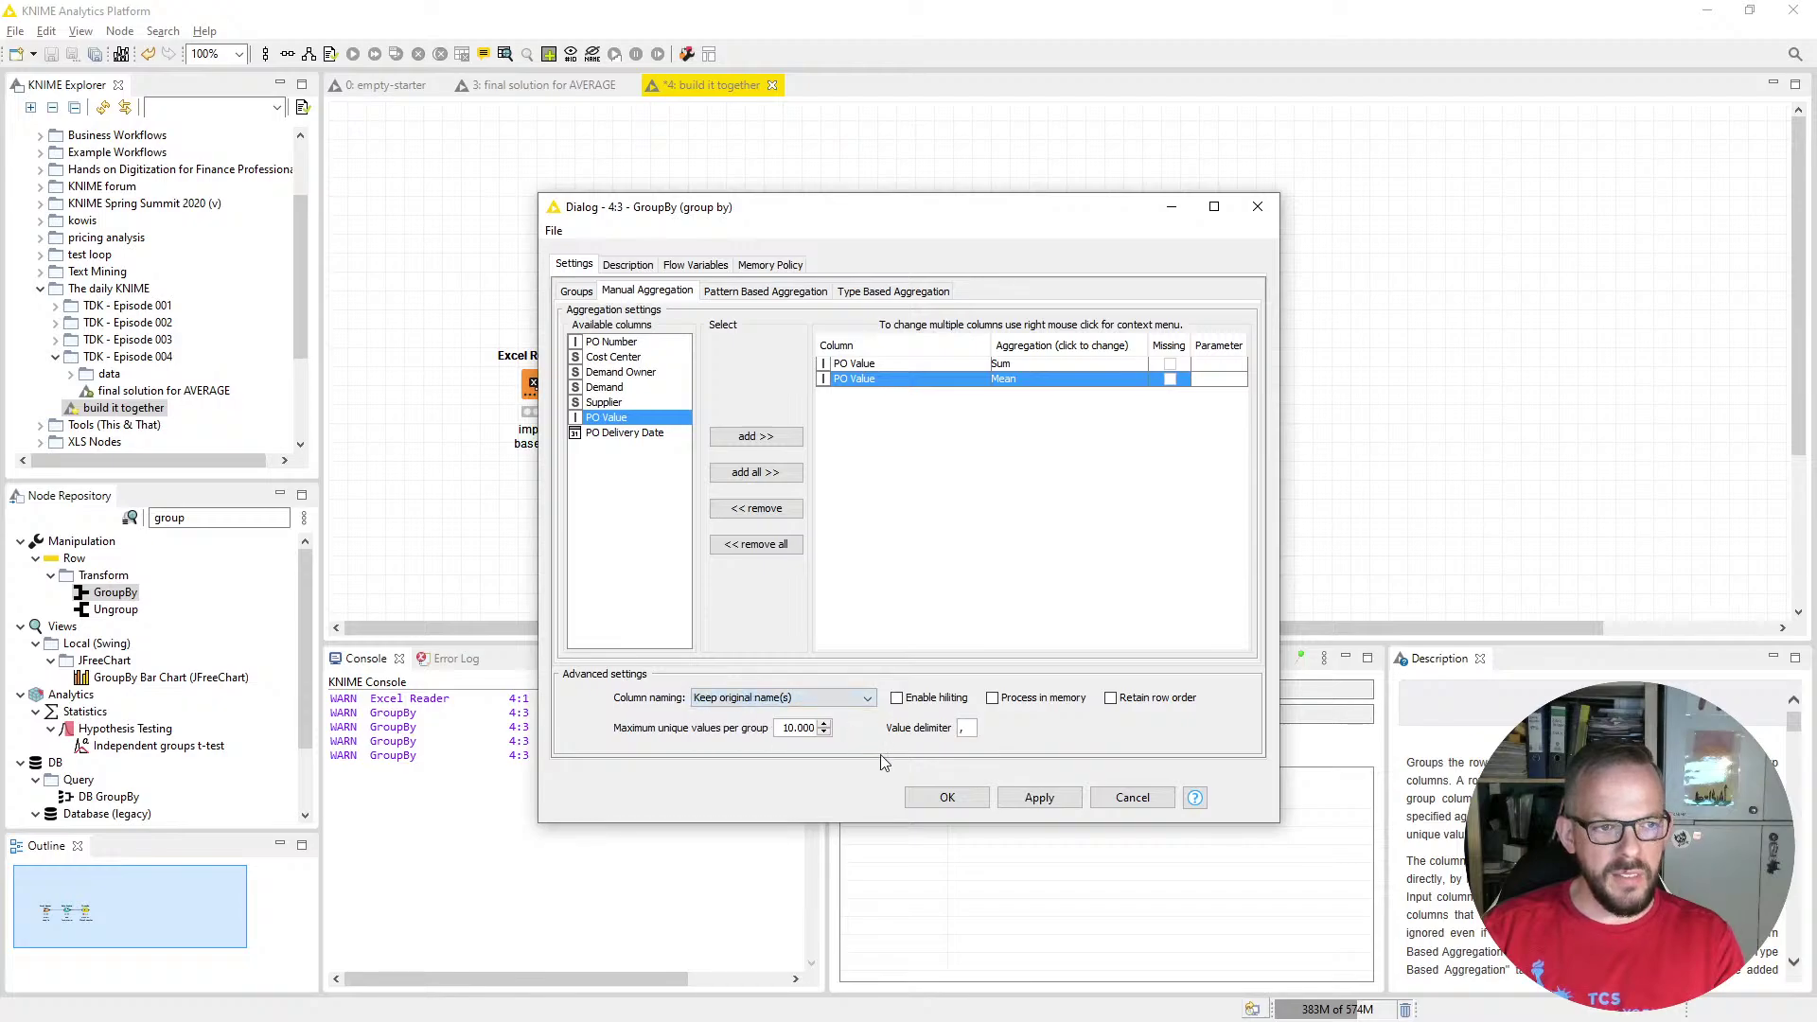
After the duplicate-name warning, switch column naming to 'Column name (aggregation method)' and confirm
{"action": "left_click", "coordinate": [948, 798]}
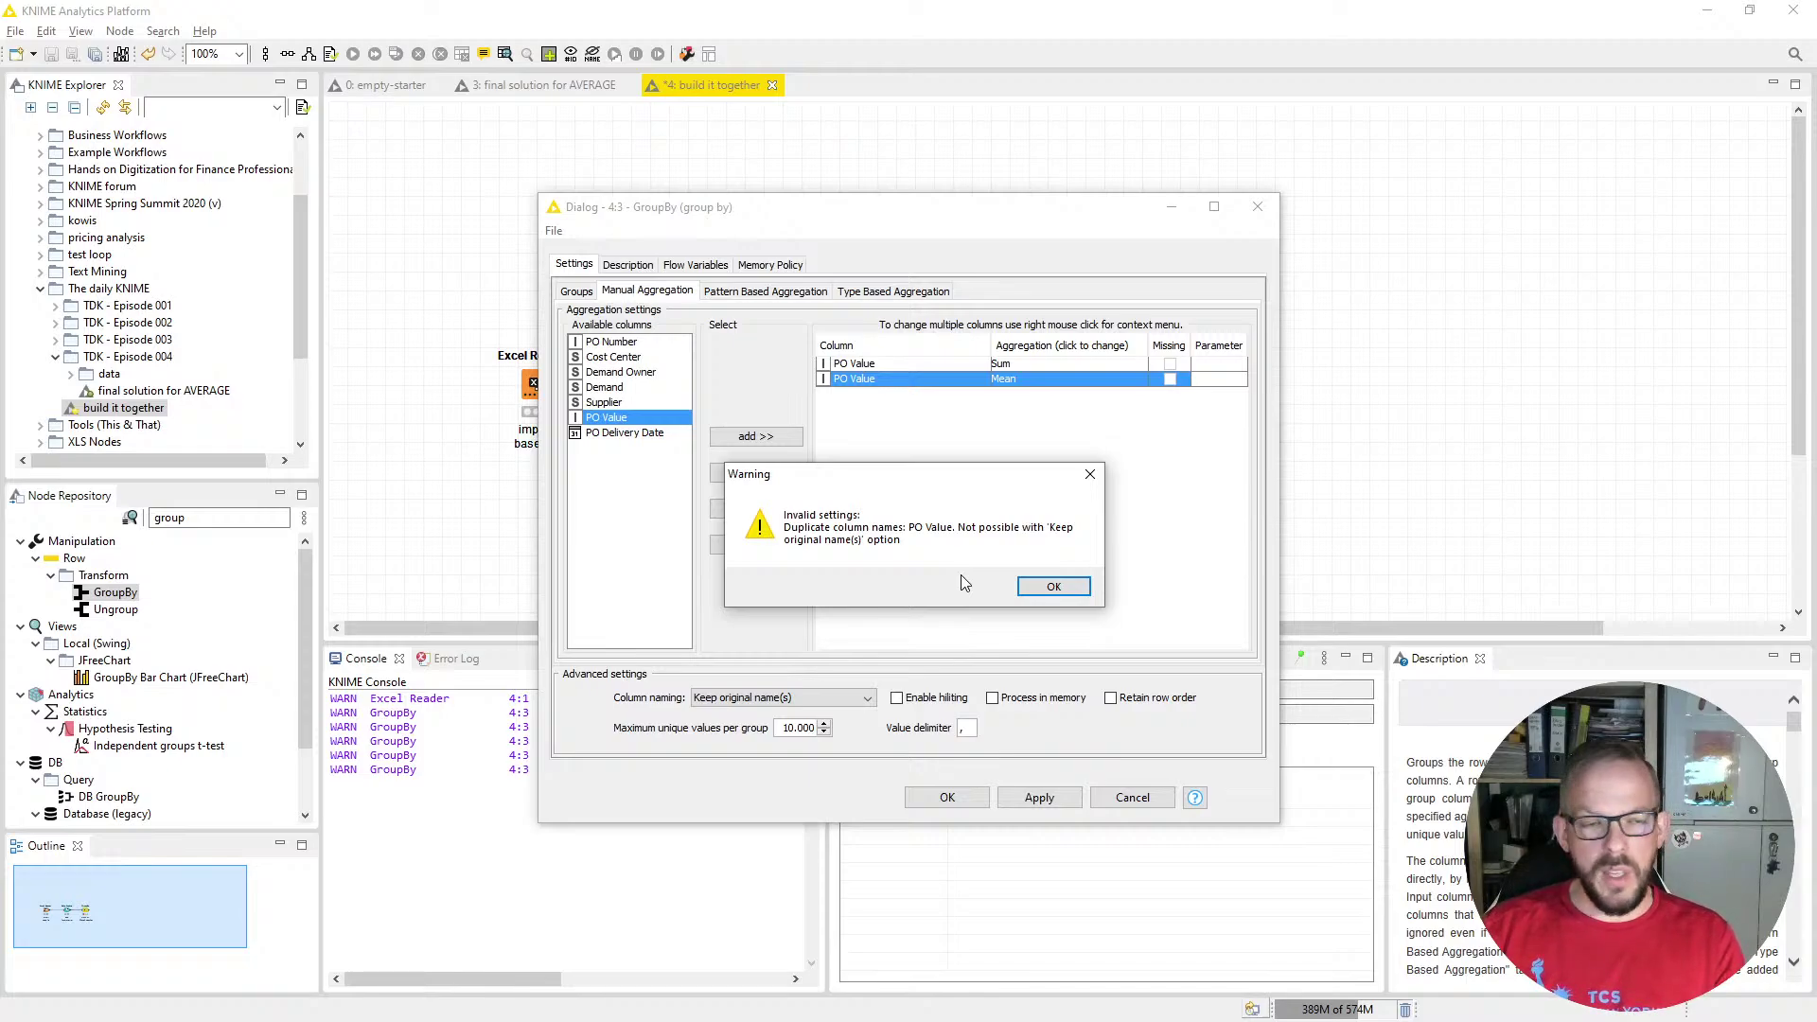
{"action": "left_click", "coordinate": [1052, 586]}
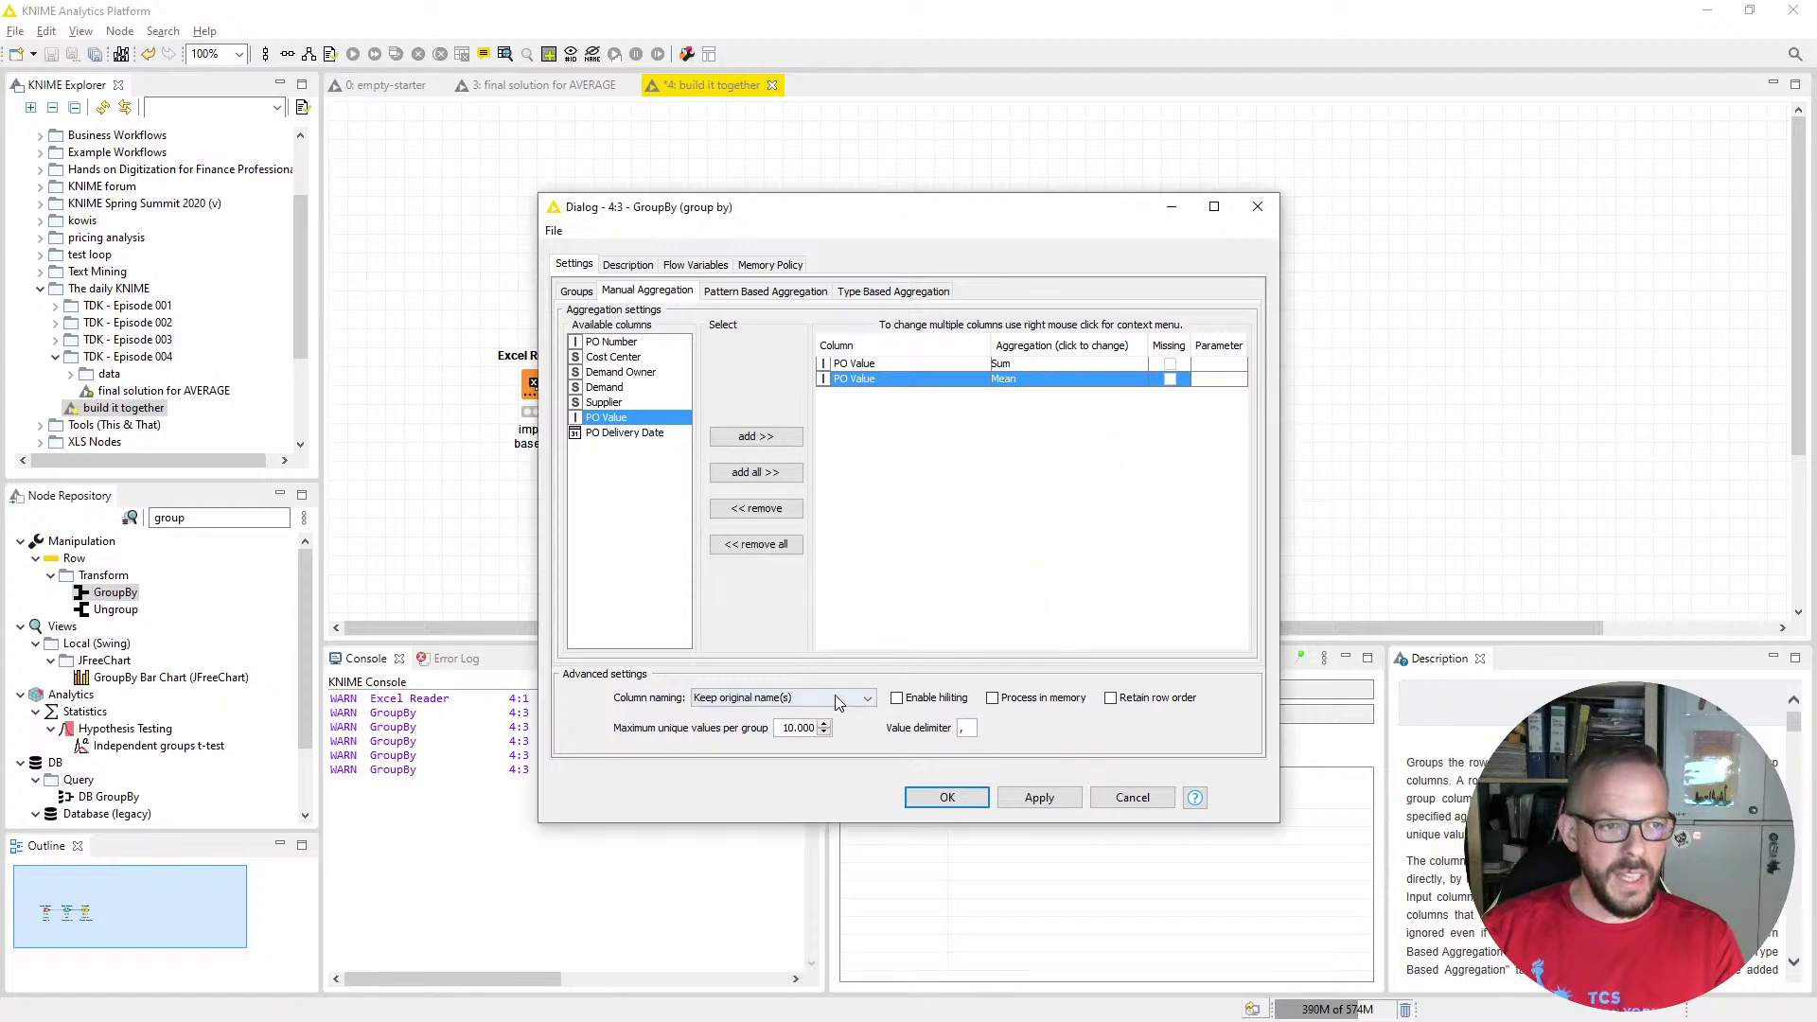
{"action": "left_click", "coordinate": [837, 701]}
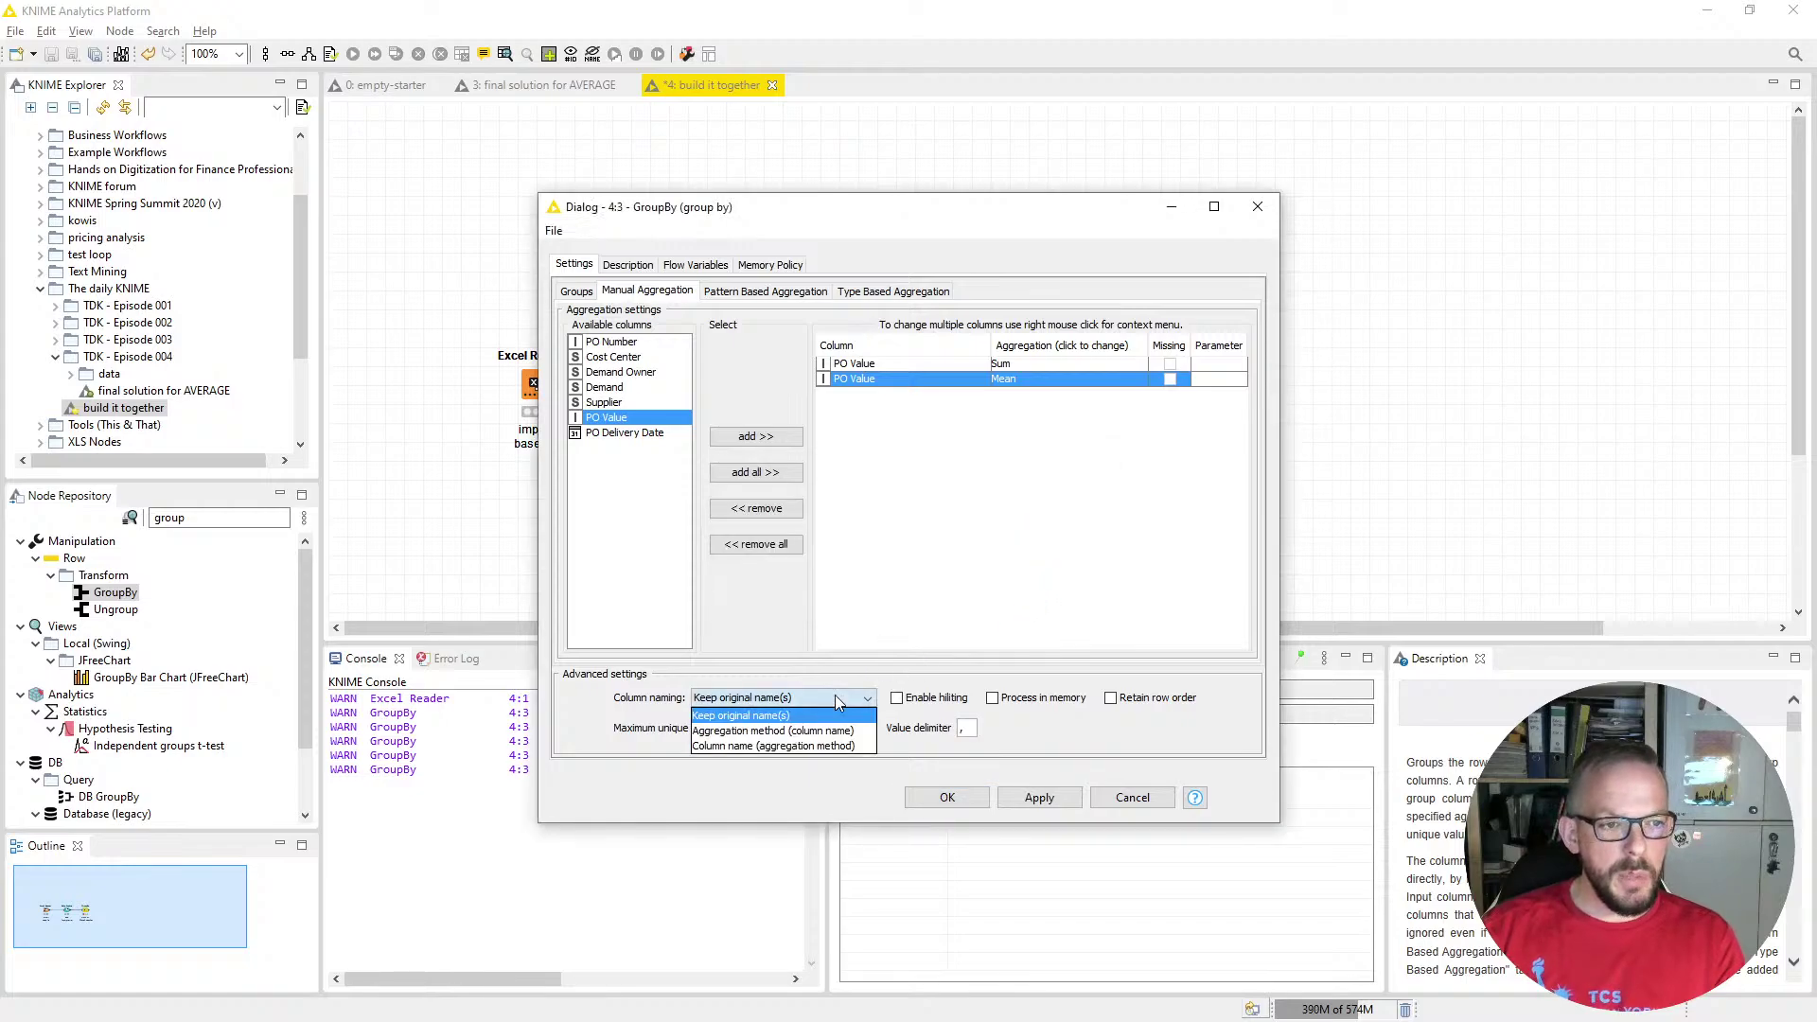
{"action": "left_click", "coordinate": [828, 746]}
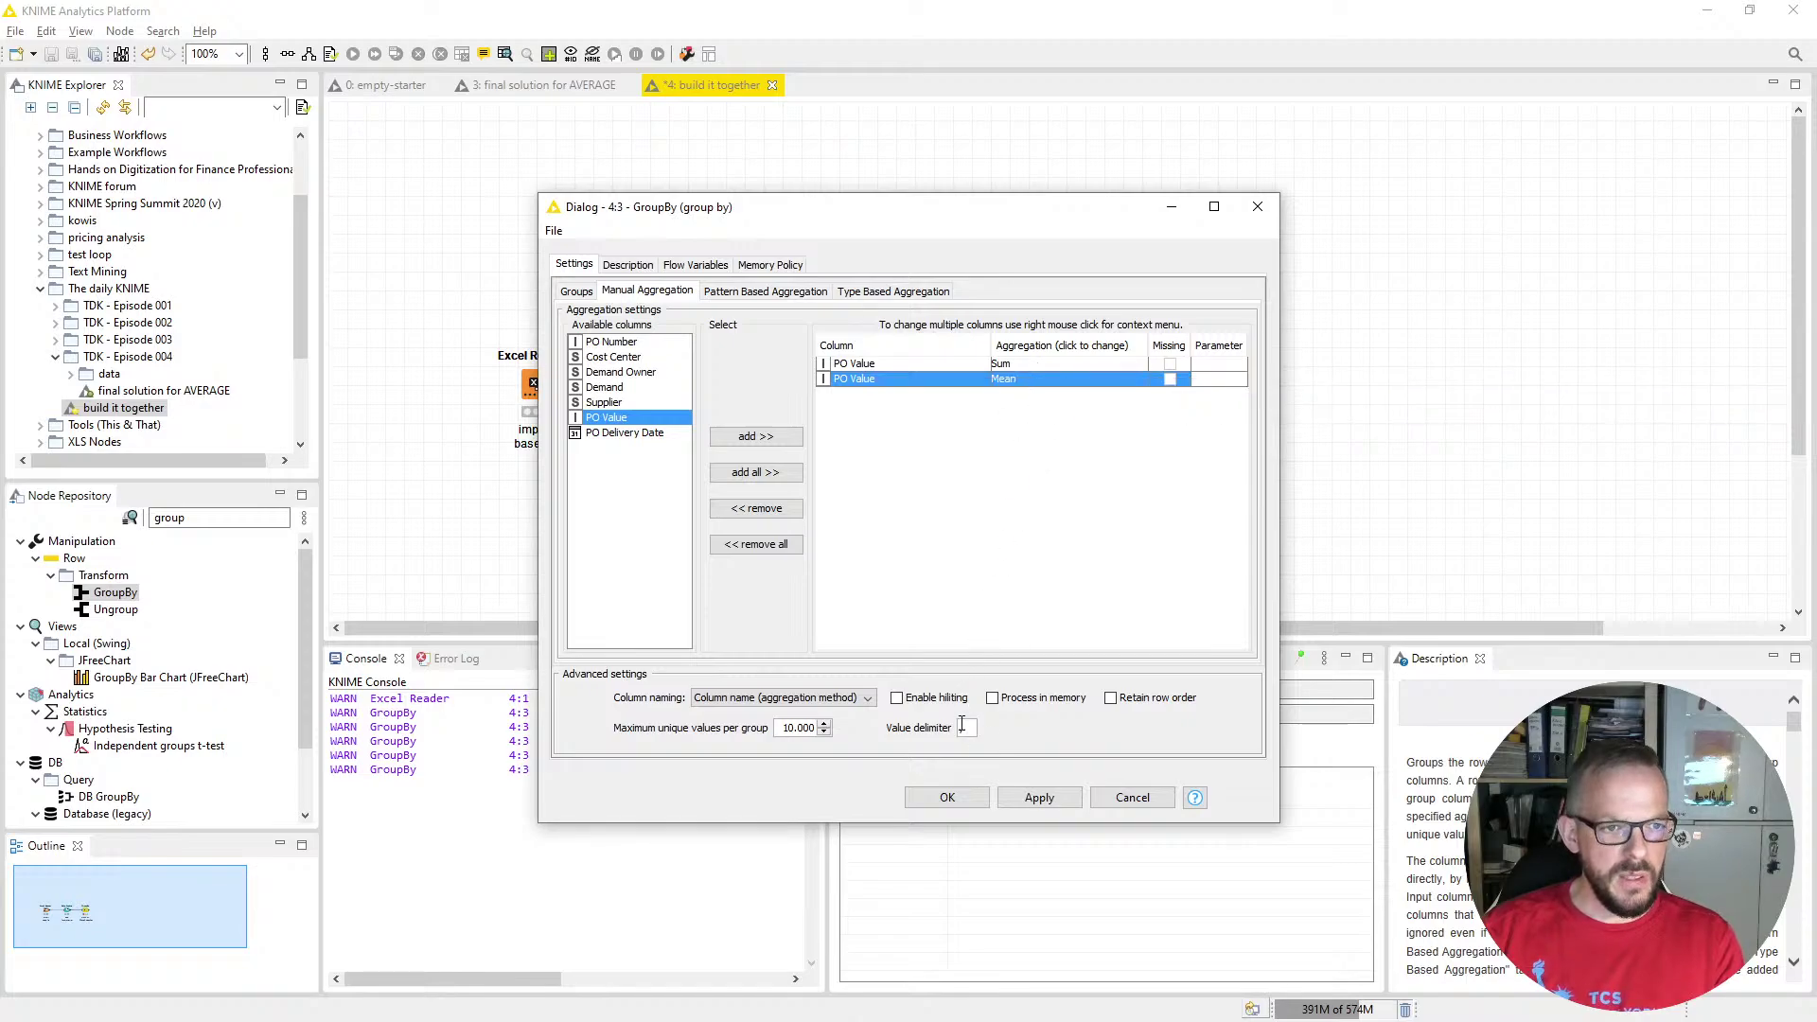
{"action": "left_click", "coordinate": [944, 798]}
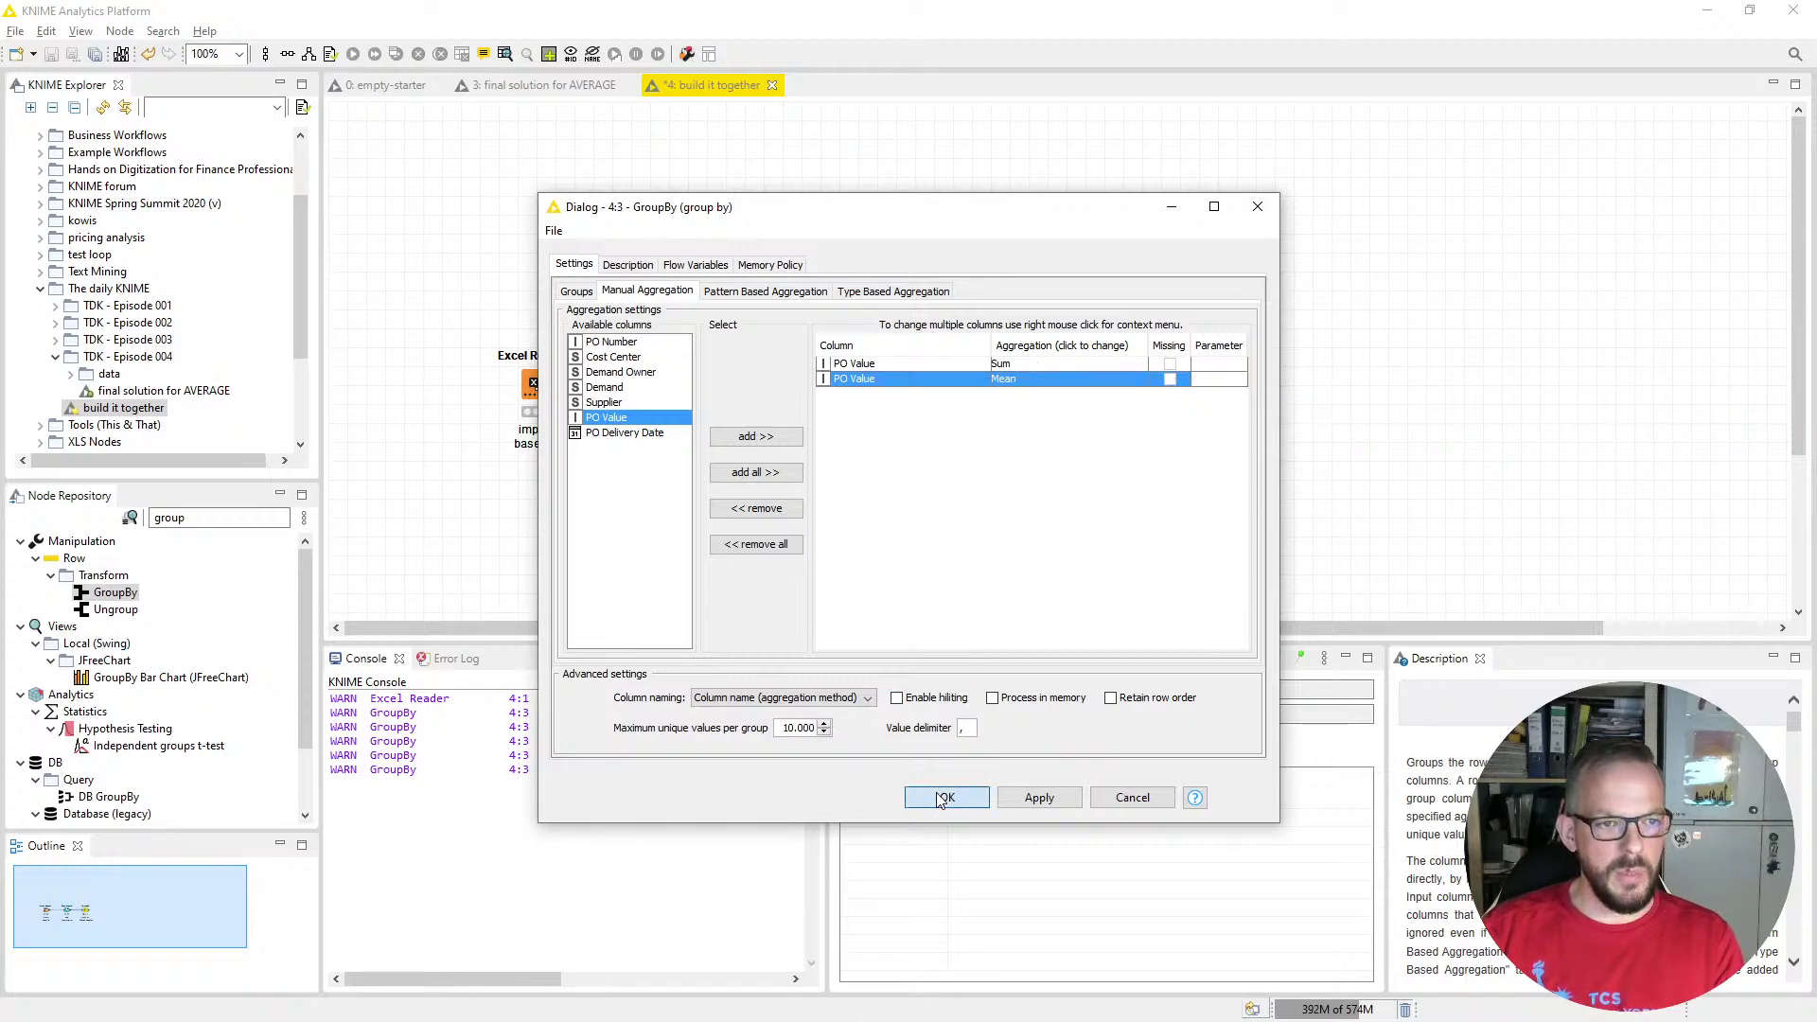
Execute GroupBy and inspect its four quarterly rows of PO Value (Sum) and PO Value (Mean)
{"action": "right_click", "coordinate": [791, 400]}
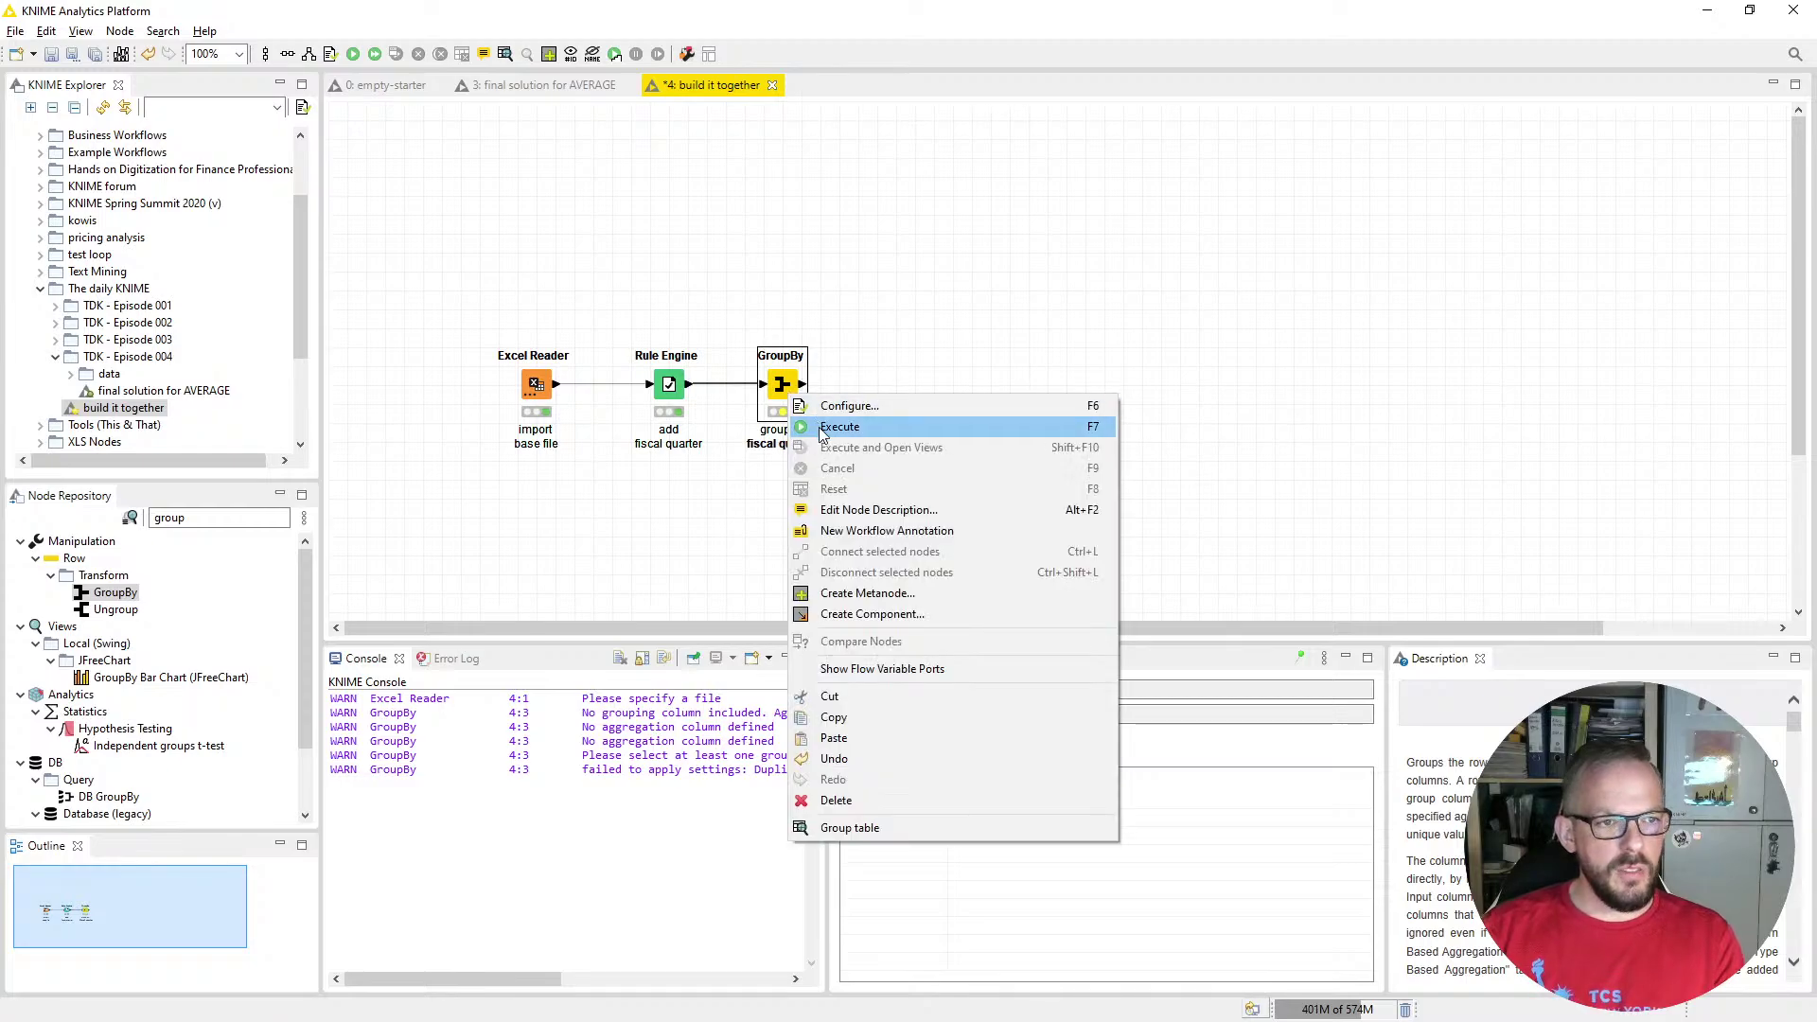
{"action": "left_click", "coordinate": [824, 428]}
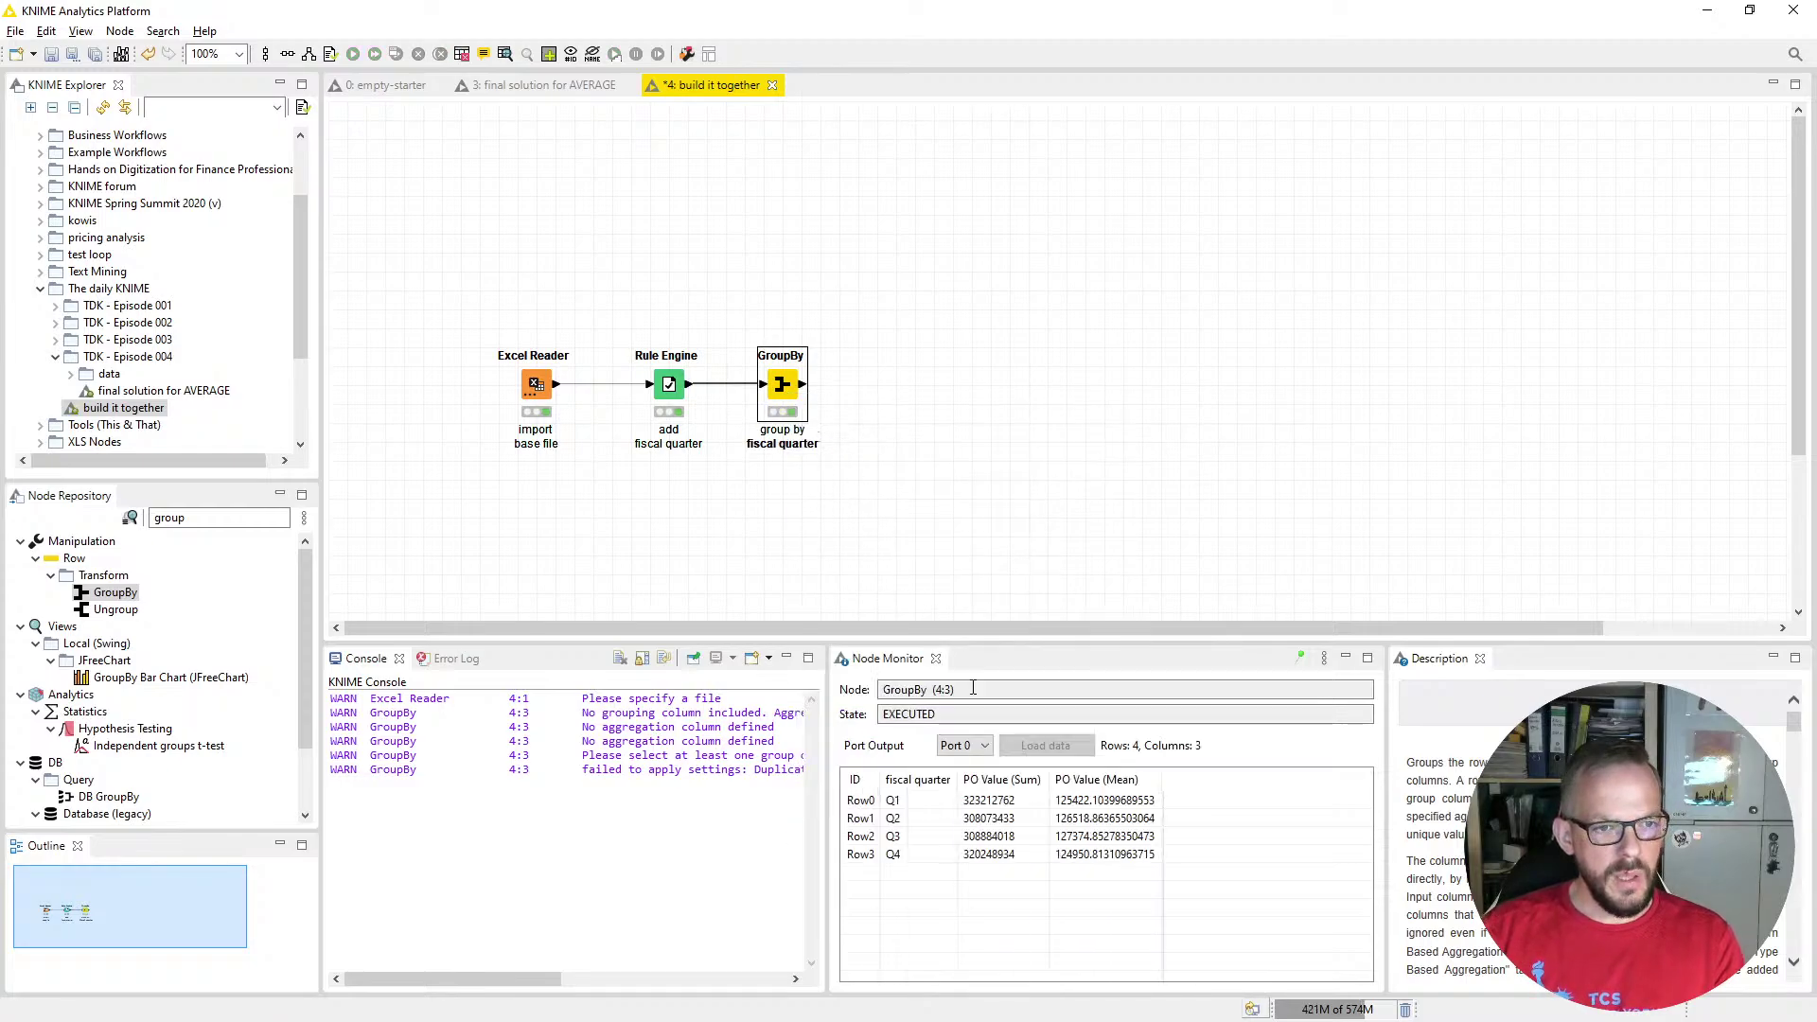
{"action": "right_click", "coordinate": [792, 396]}
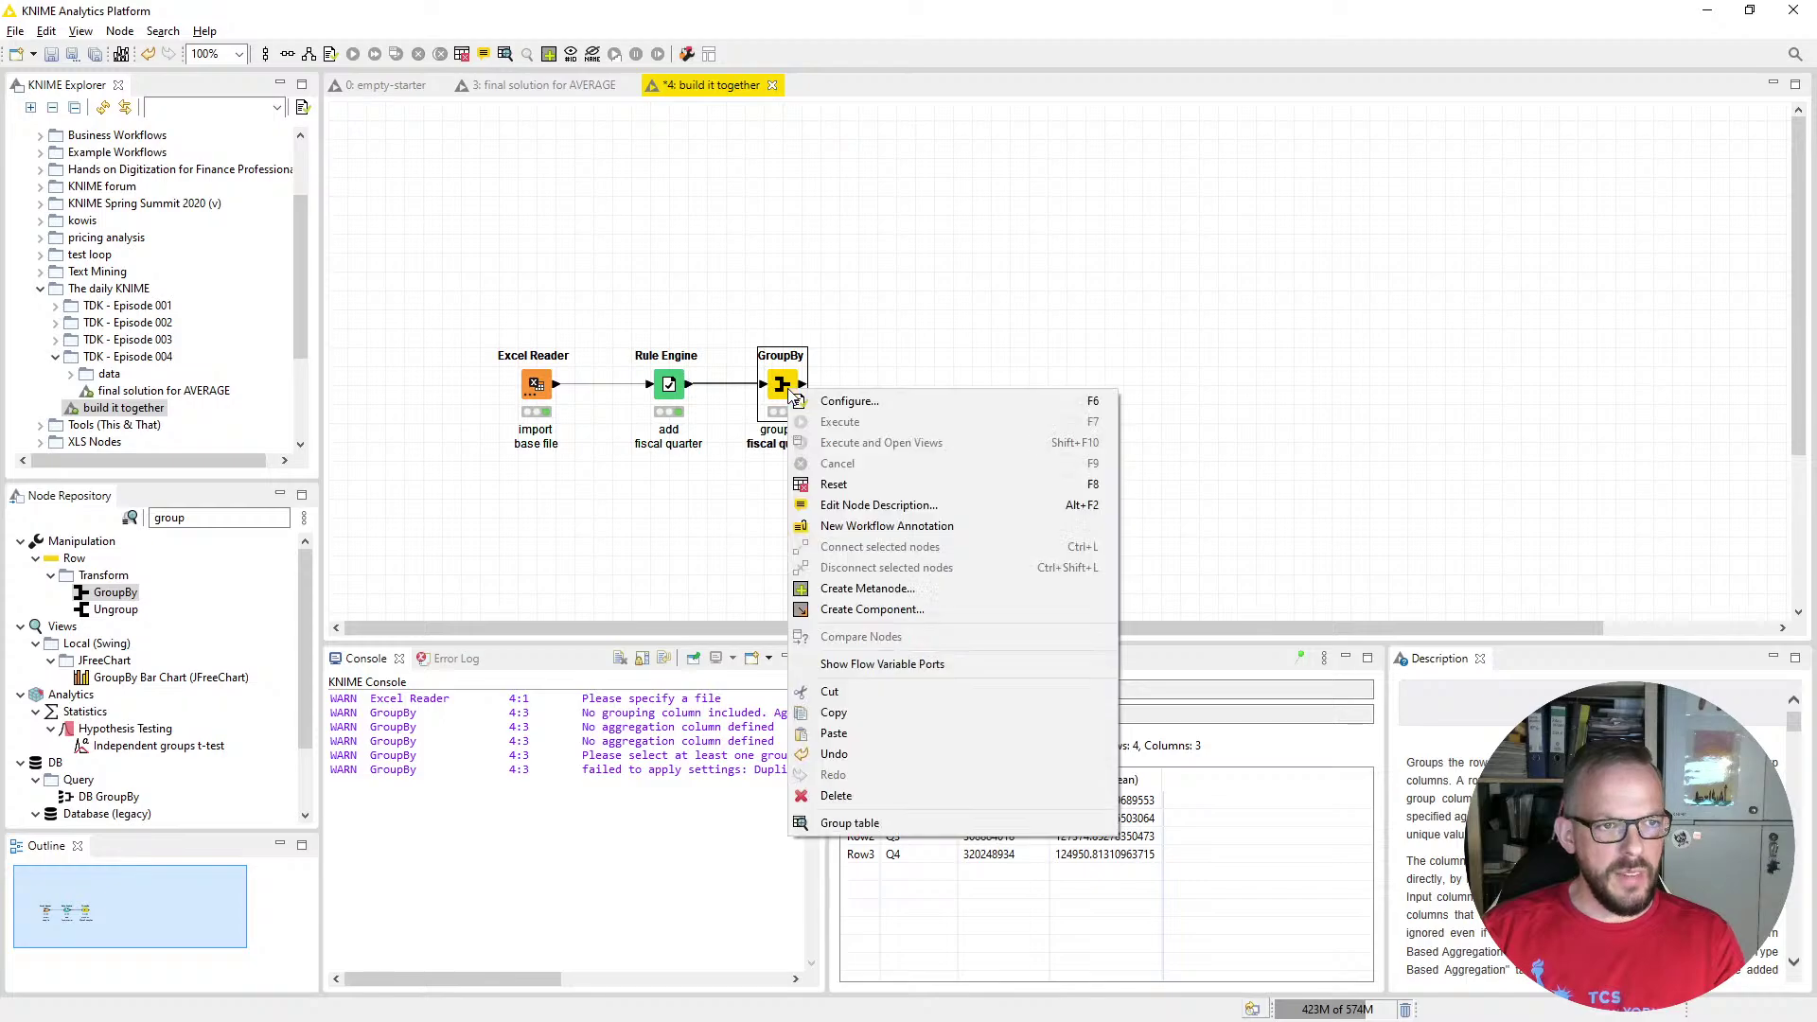
{"action": "left_click", "coordinate": [852, 821]}
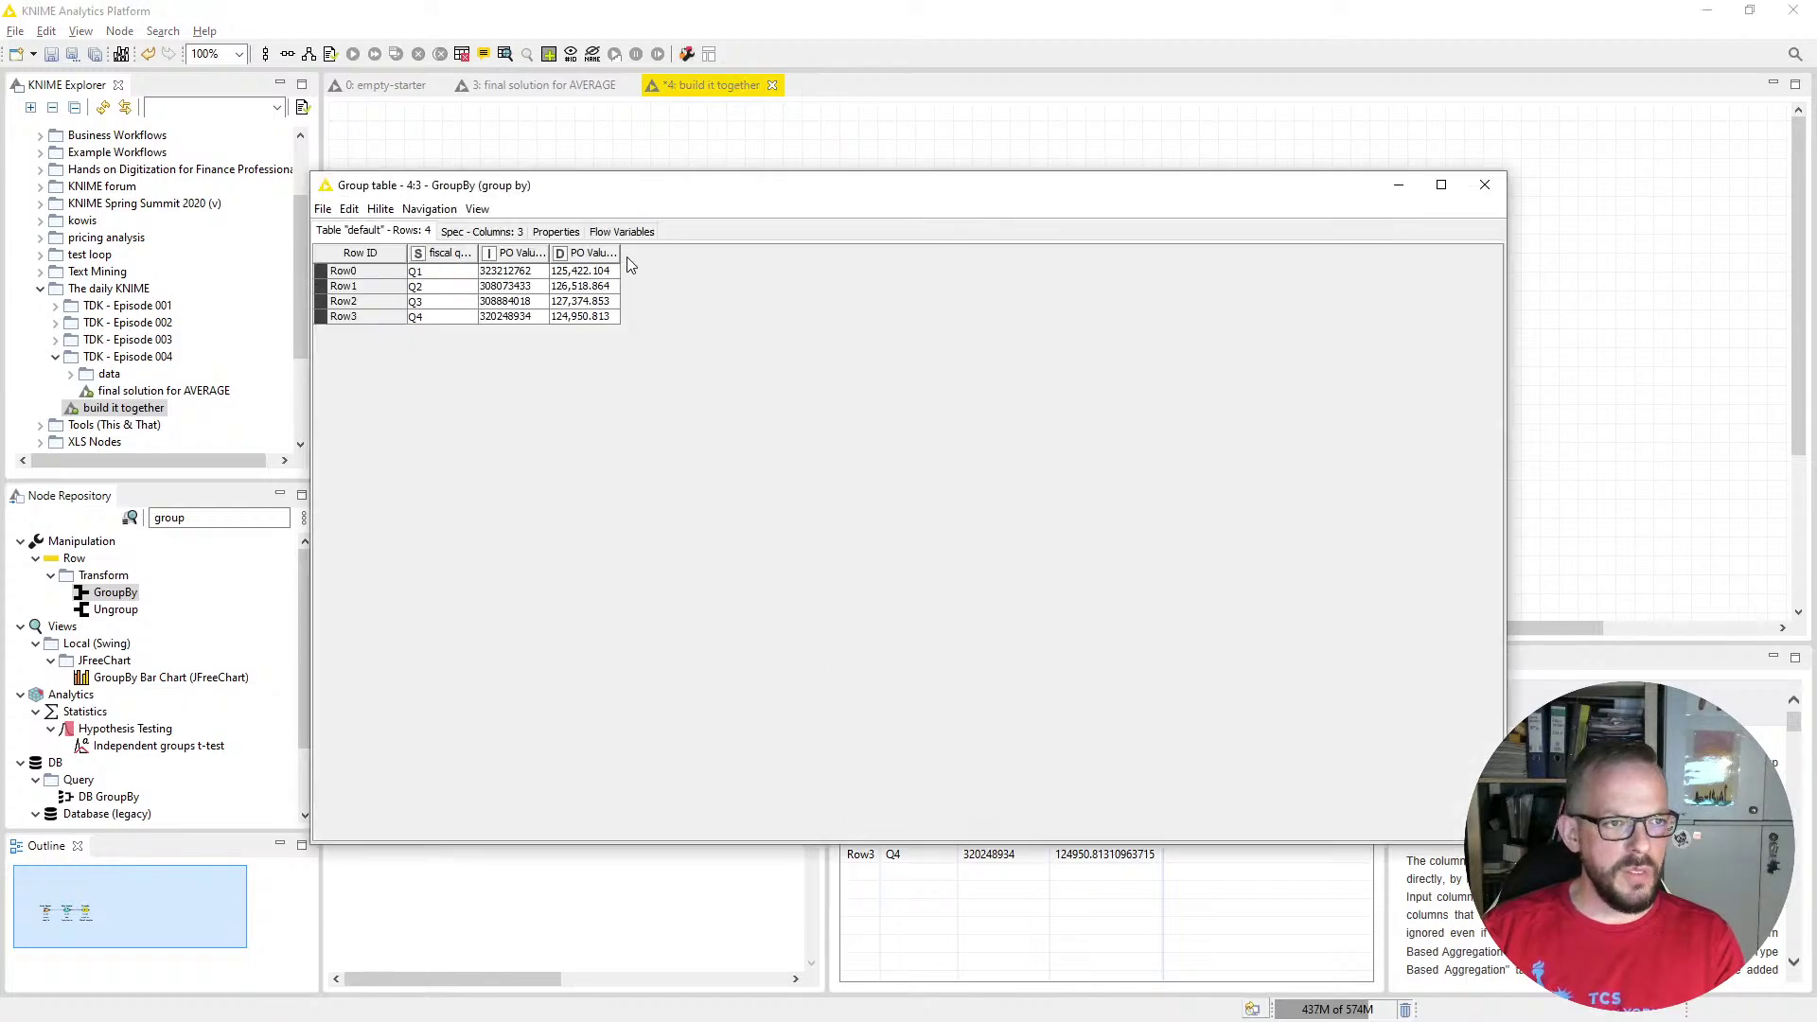
{"action": "left_click_drag", "start_coordinate": [619, 254], "coordinate": [697, 254]}
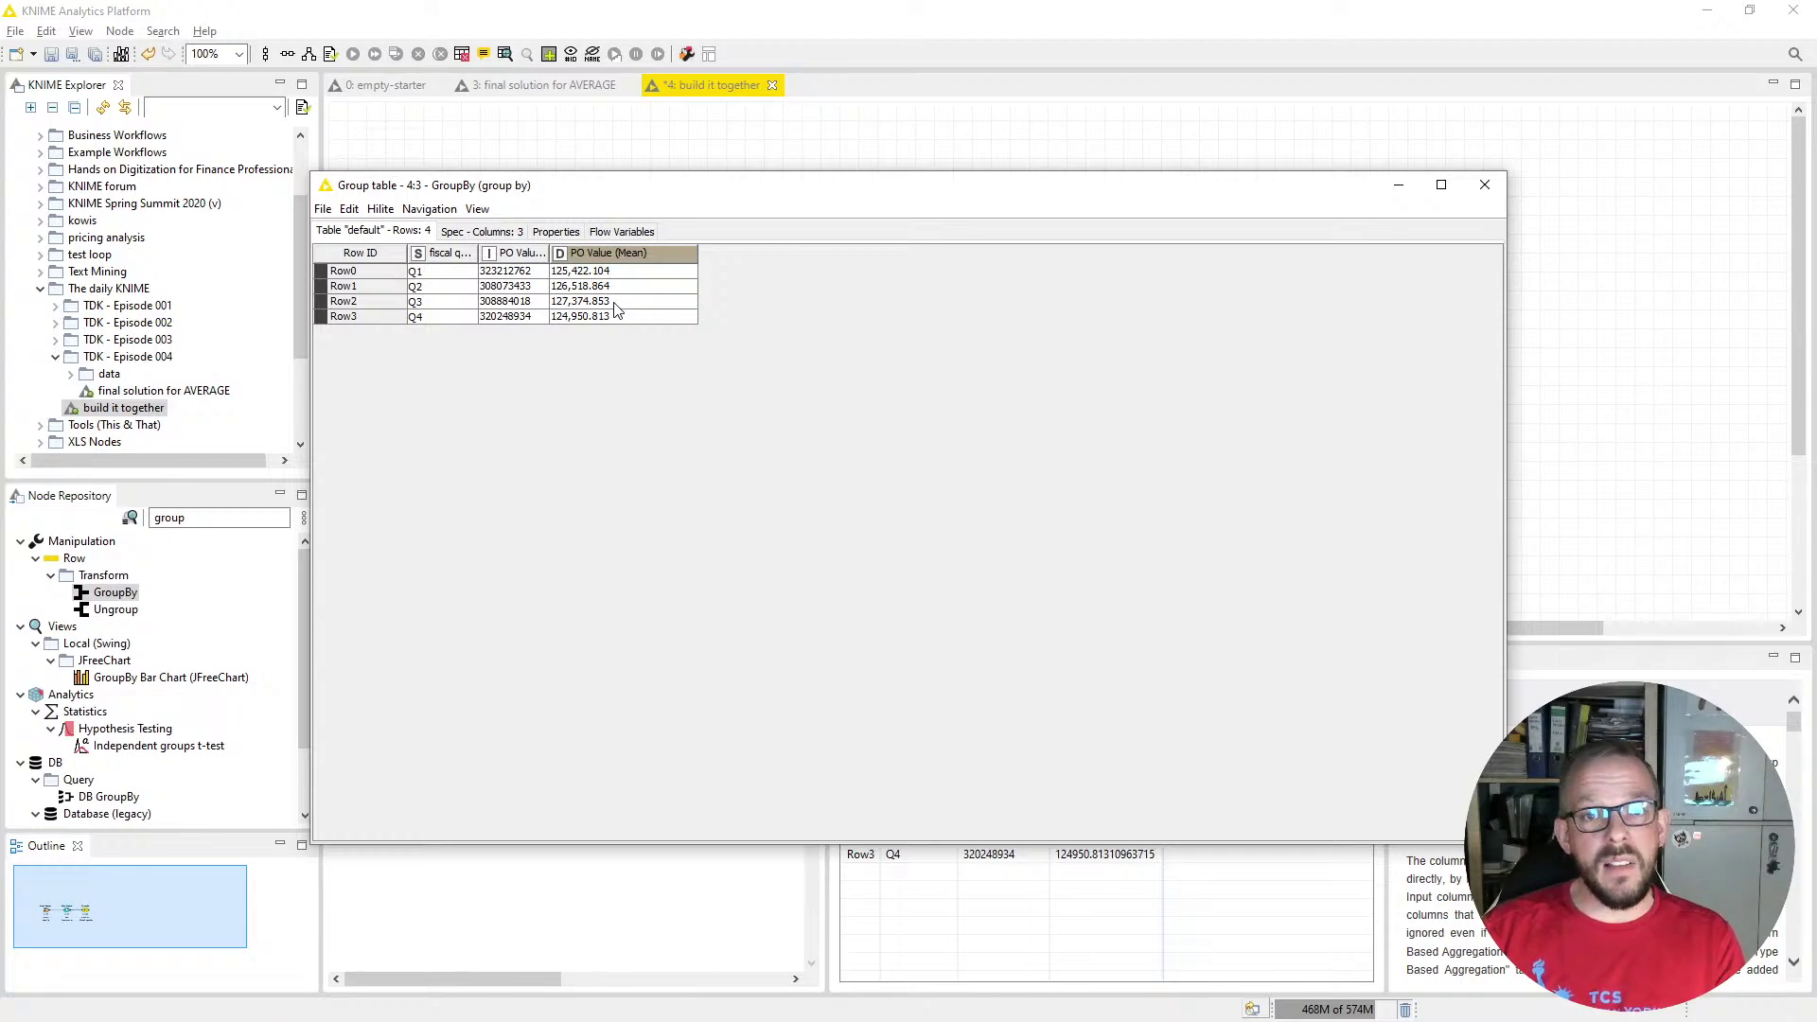
{"action": "left_click", "coordinate": [1486, 184]}
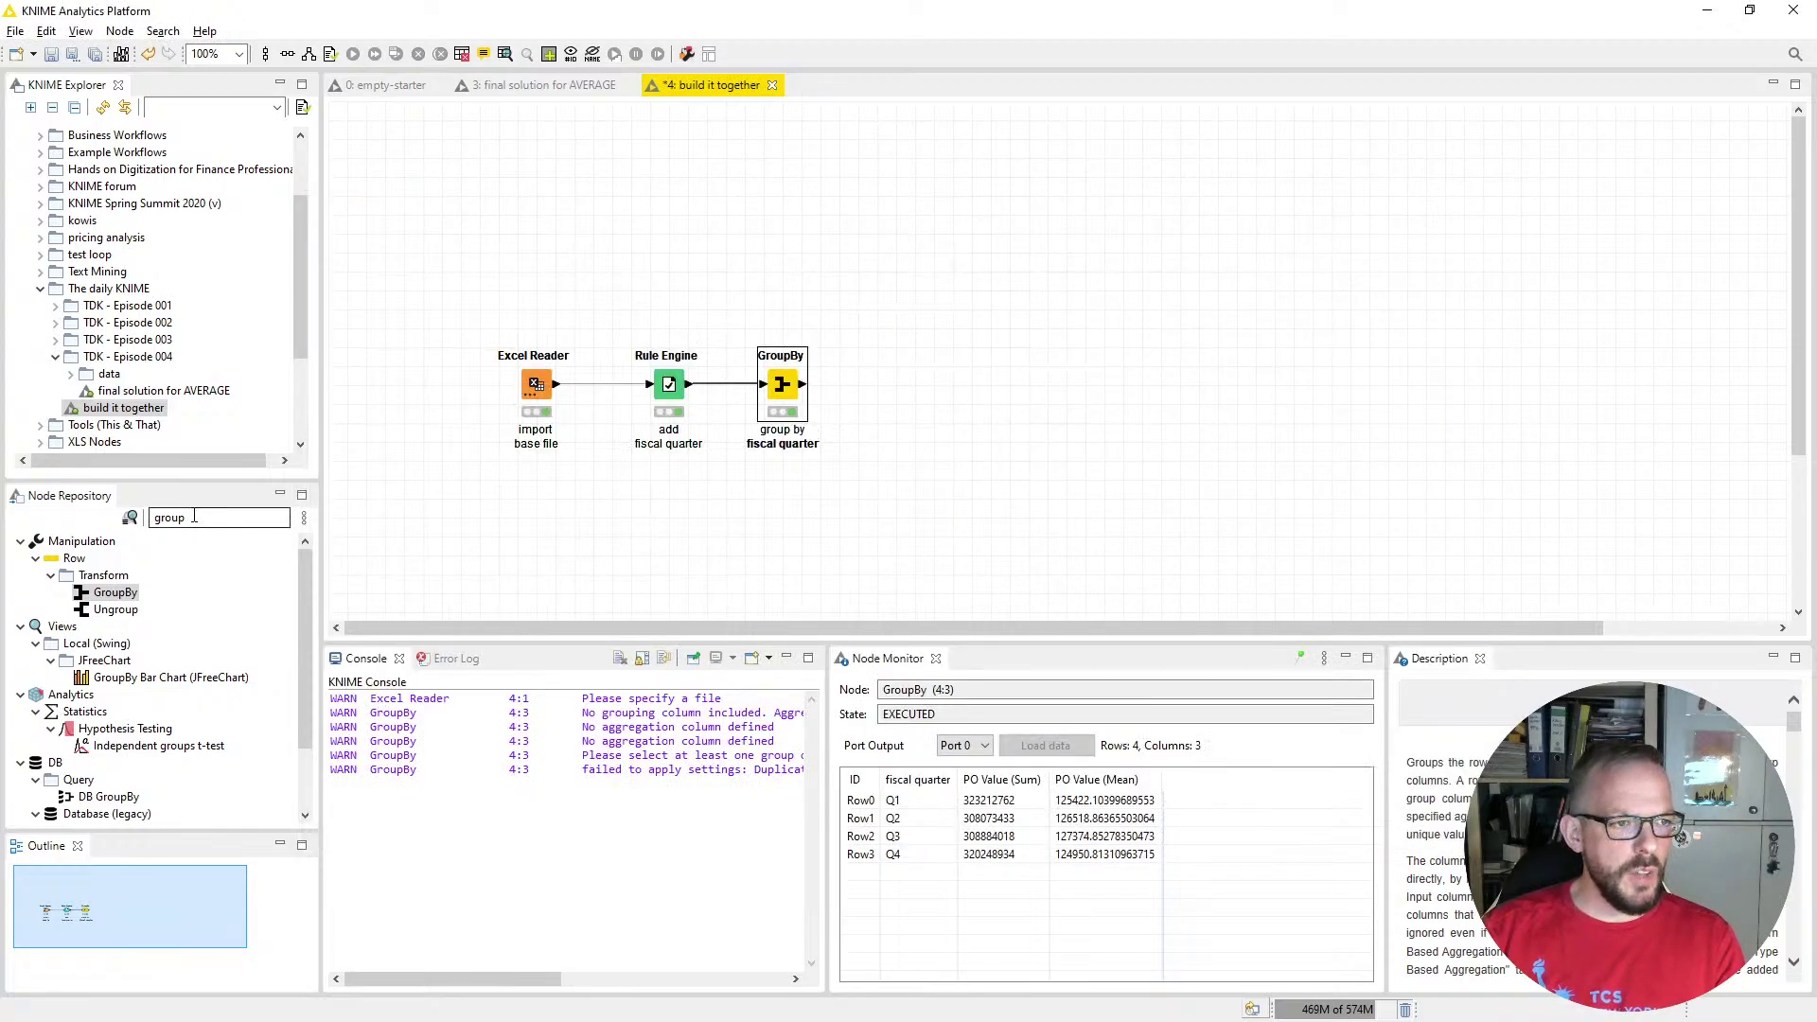
Clear the node search and add an Excel Writer from IO > Write after GroupBy
{"action": "left_click", "coordinate": [83, 512]}
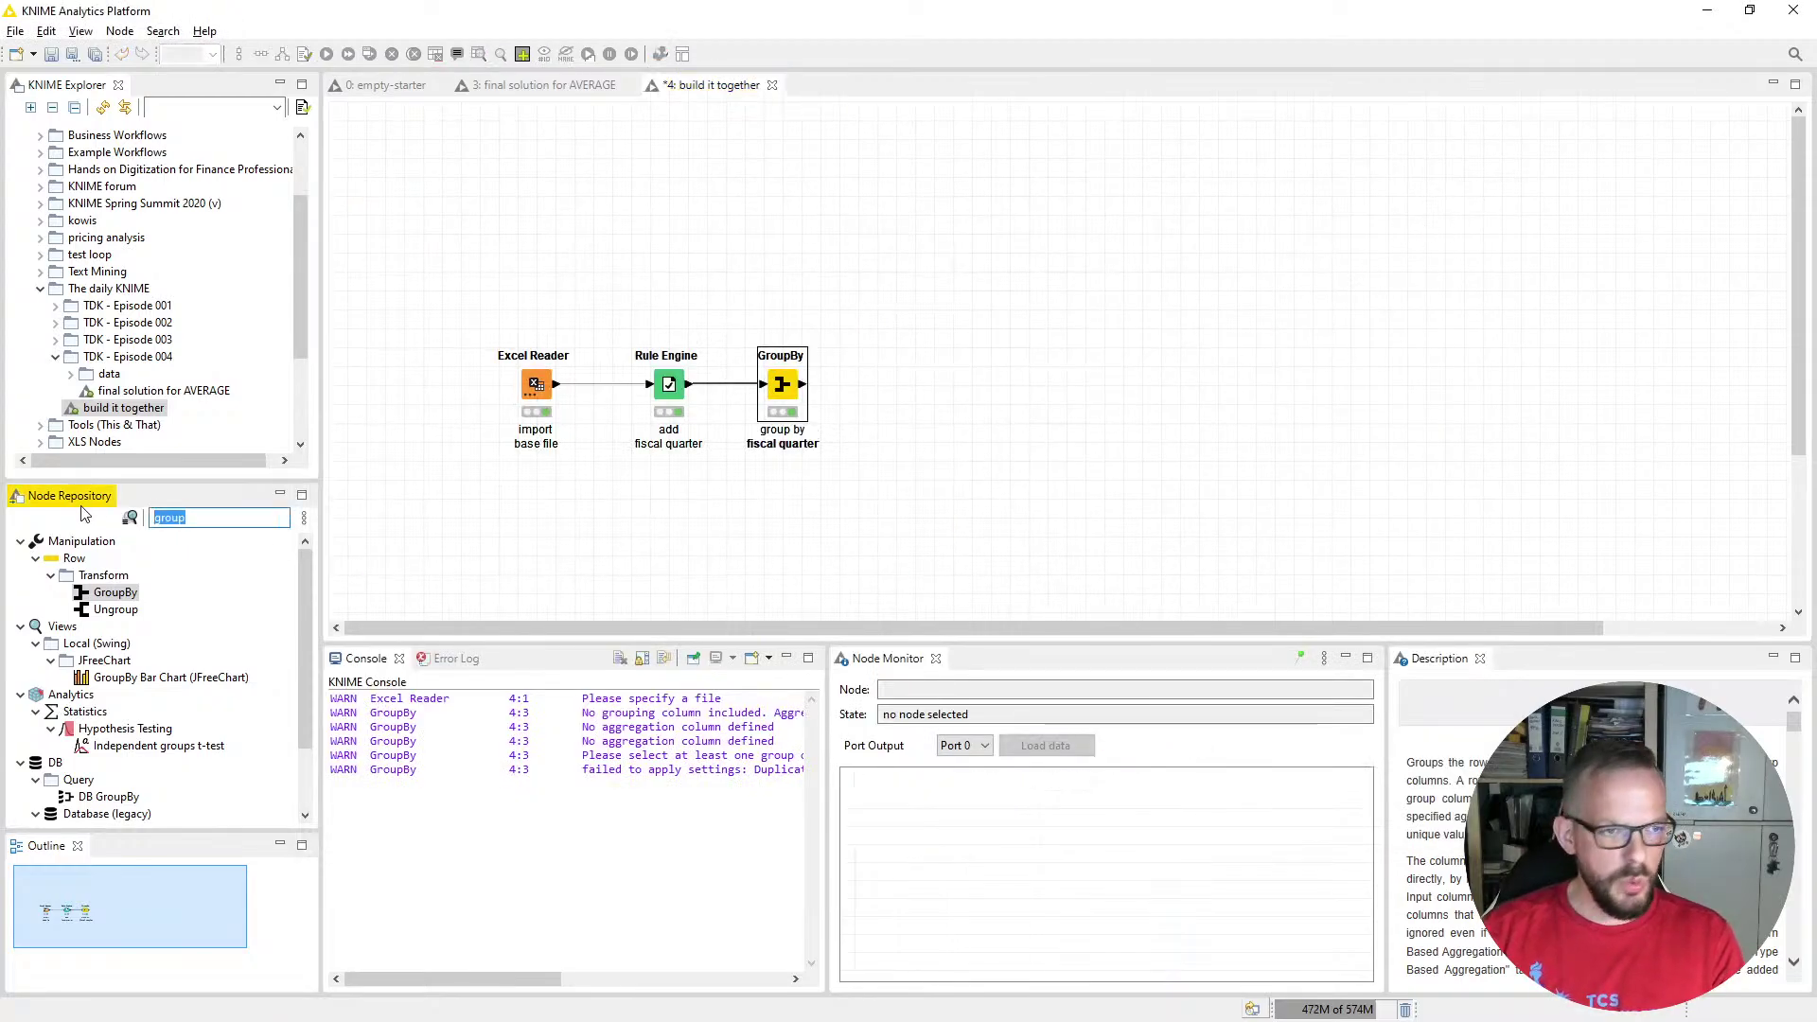
{"action": "key", "text": "BackSpace"}
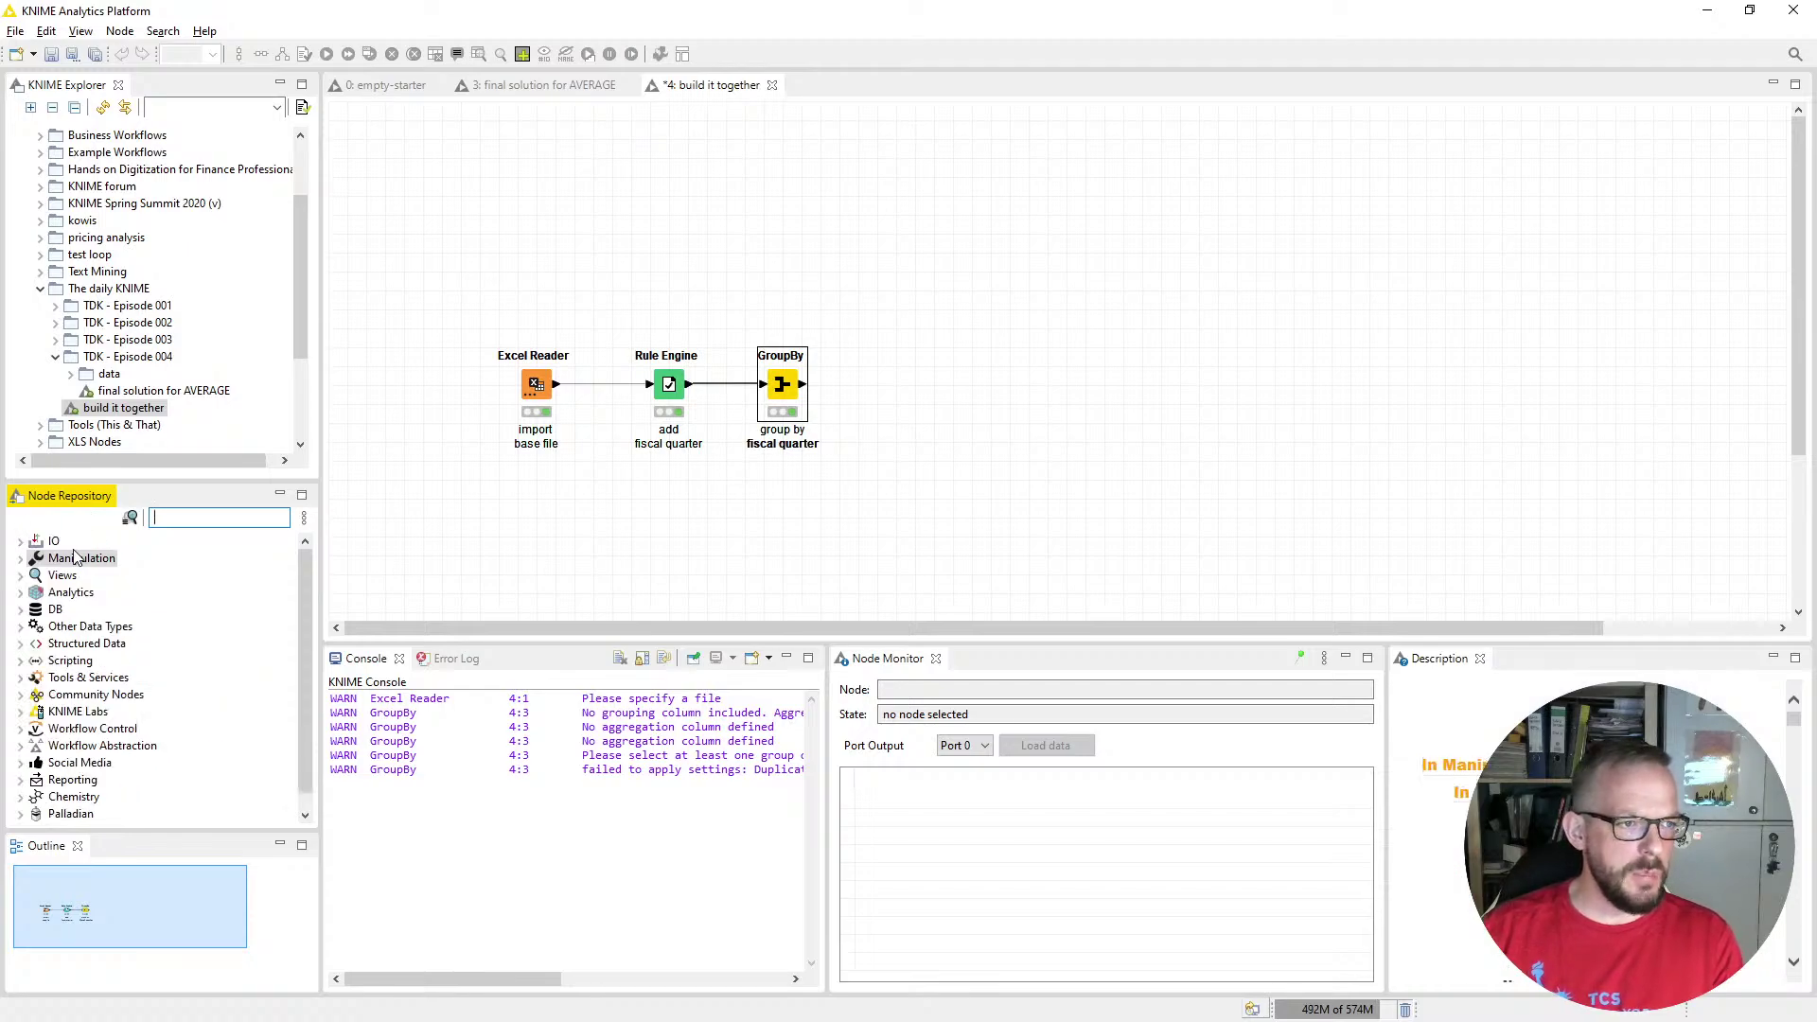
{"action": "left_click", "coordinate": [21, 542]}
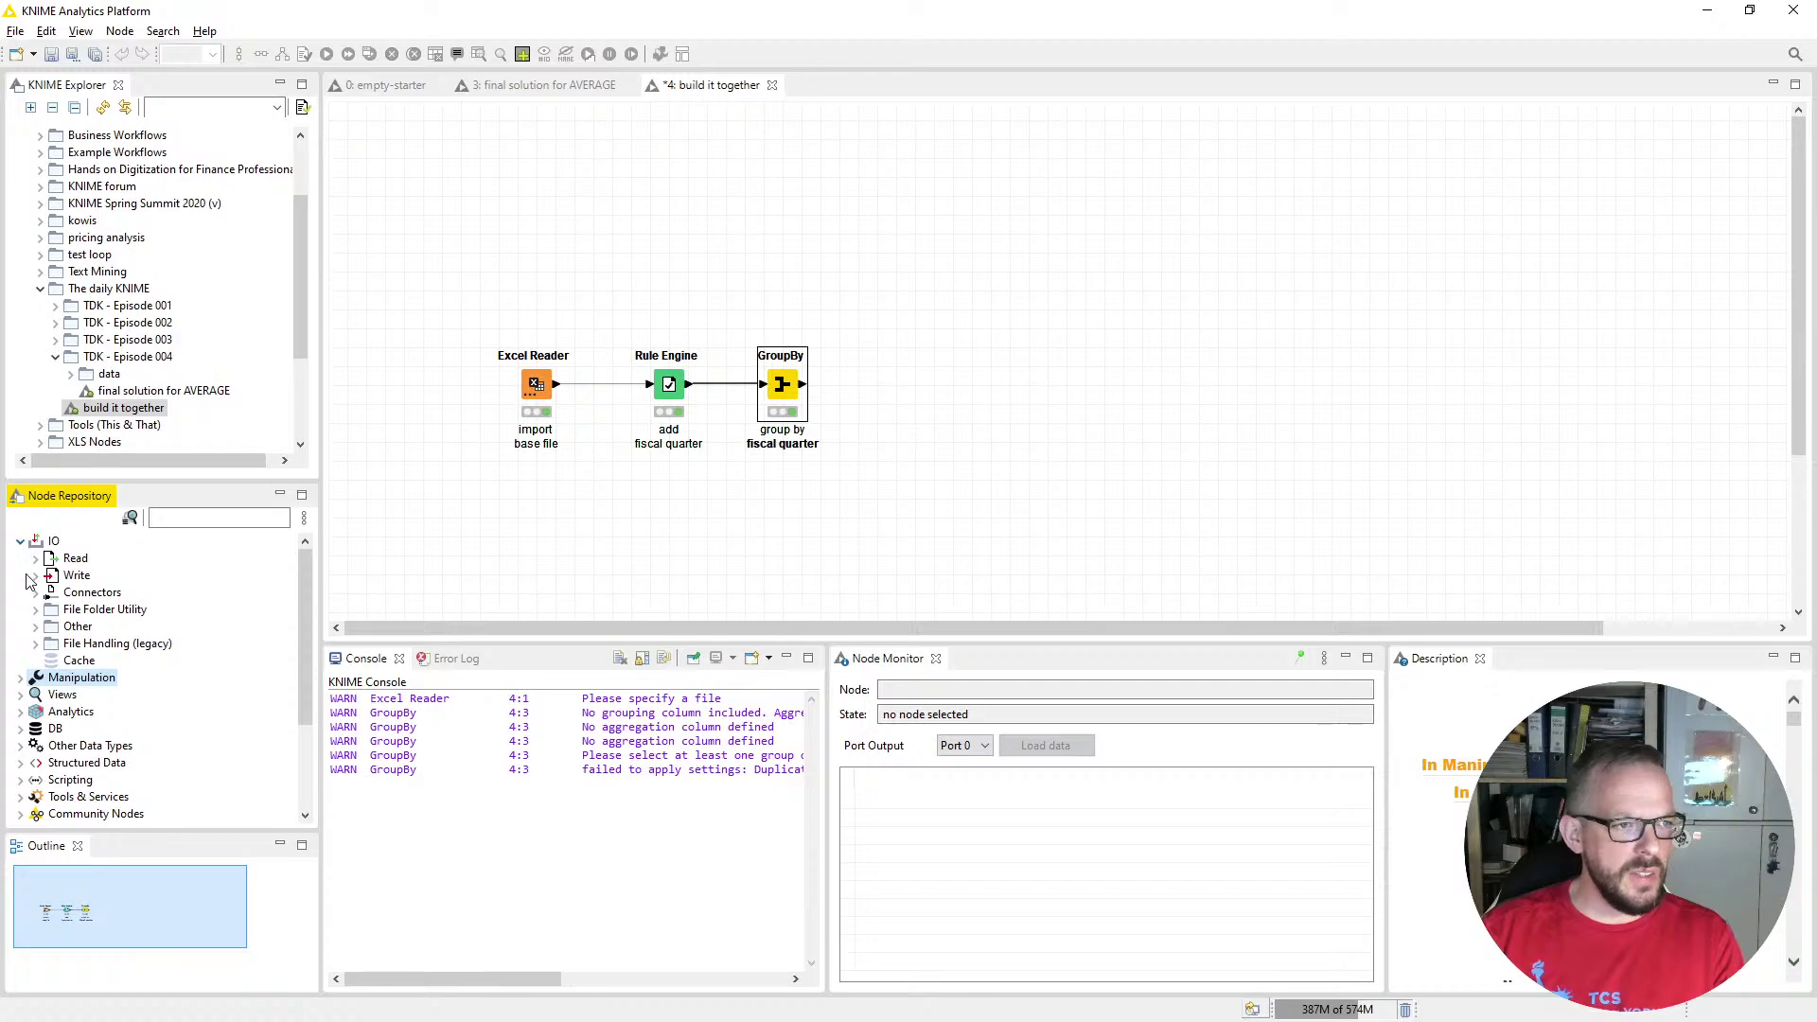
{"action": "left_click", "coordinate": [35, 578]}
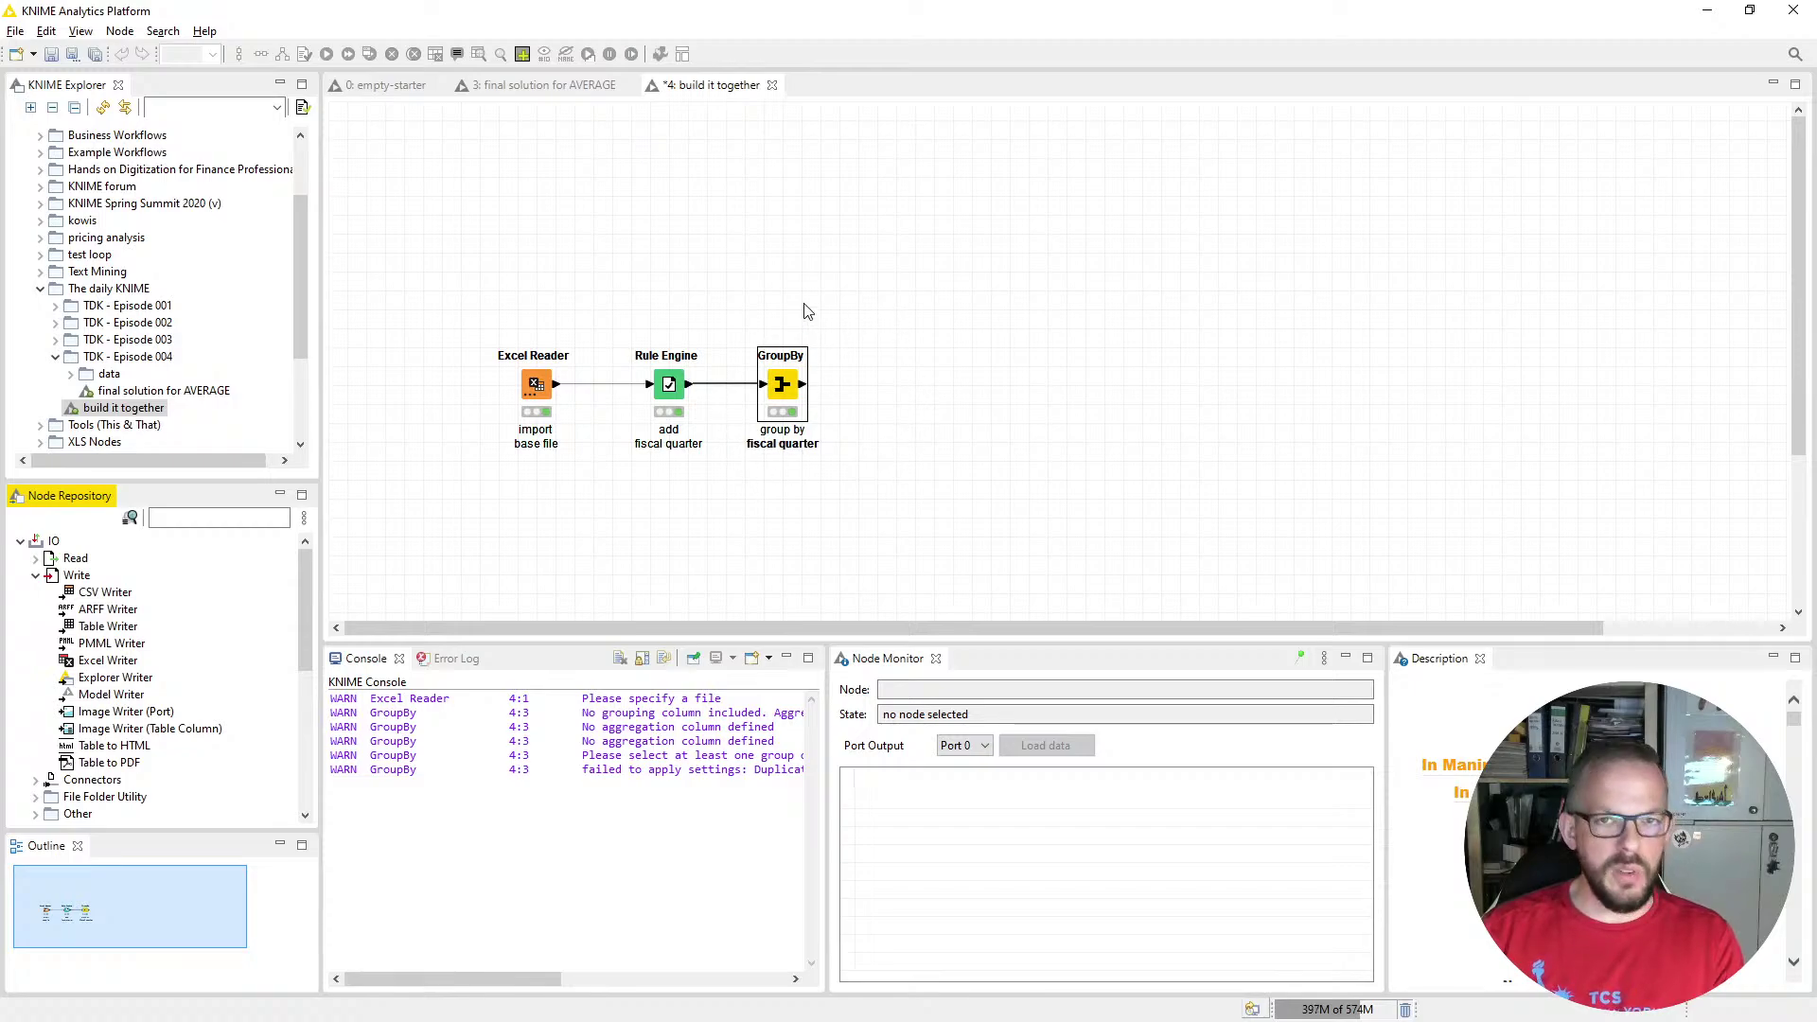
{"action": "double_click", "coordinate": [107, 661]}
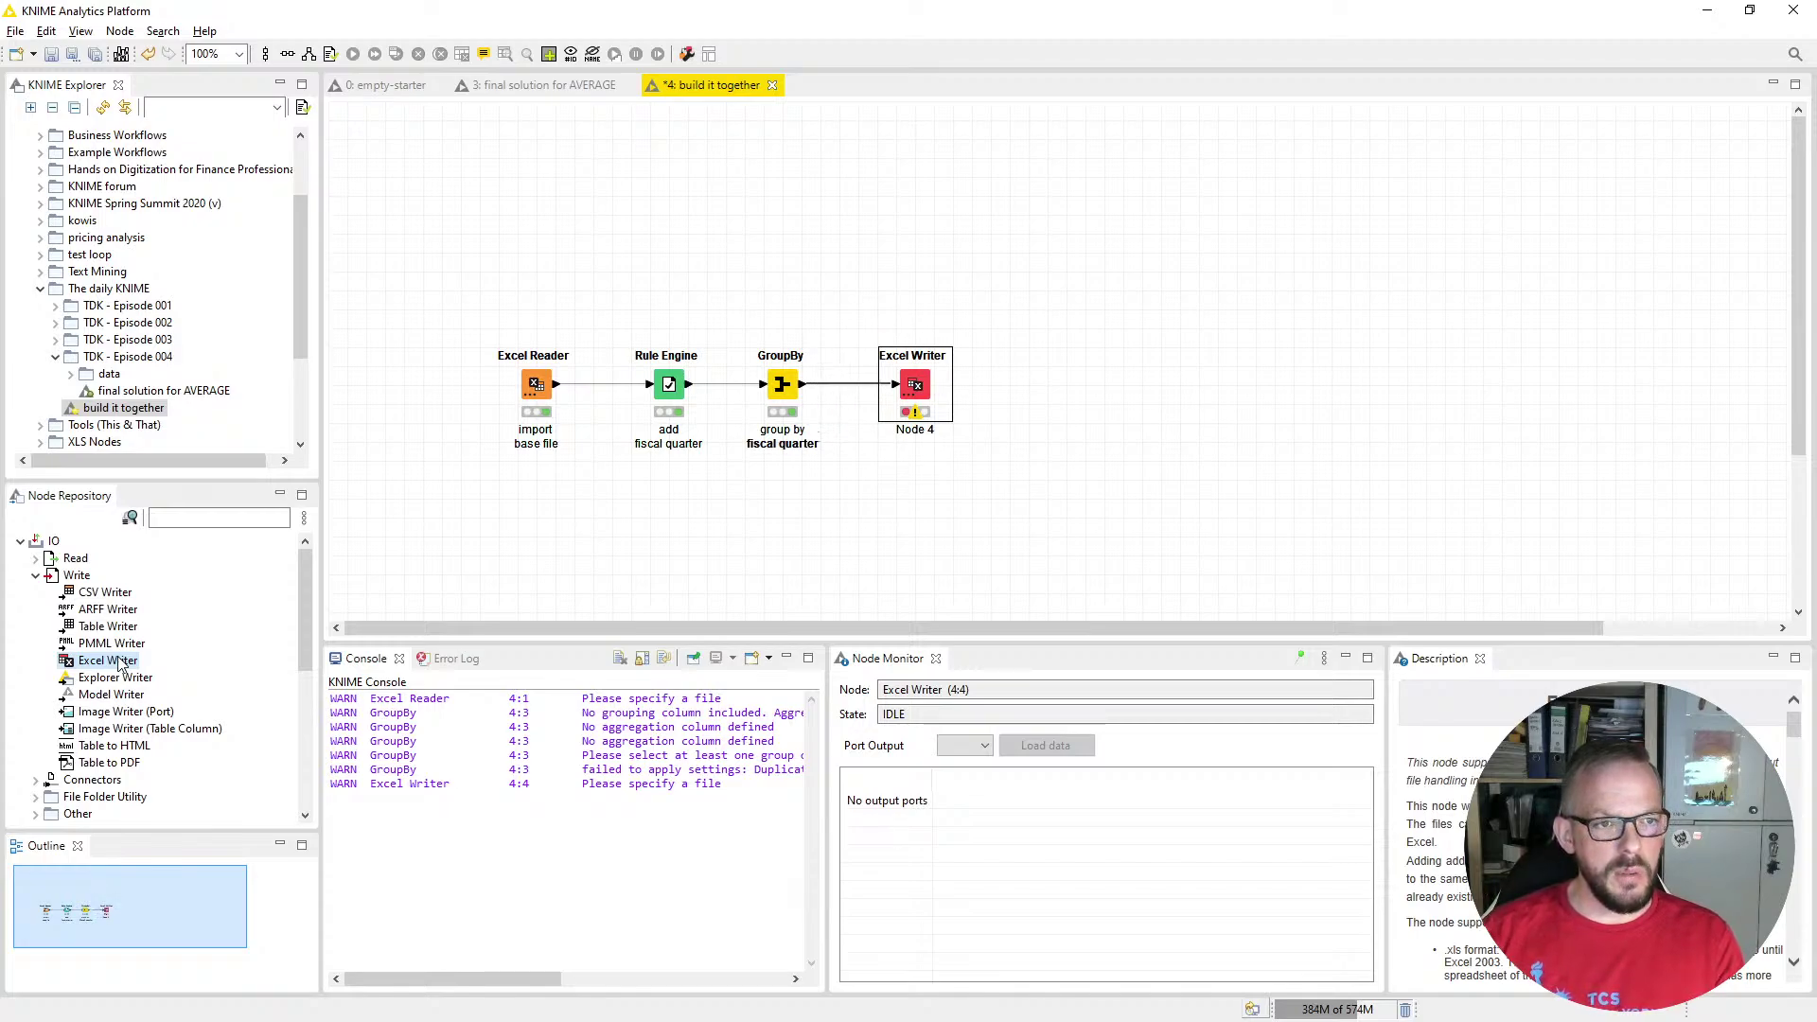
Label the Excel Writer node 'write to Excel' over two lines
{"action": "key", "text": "F2"}
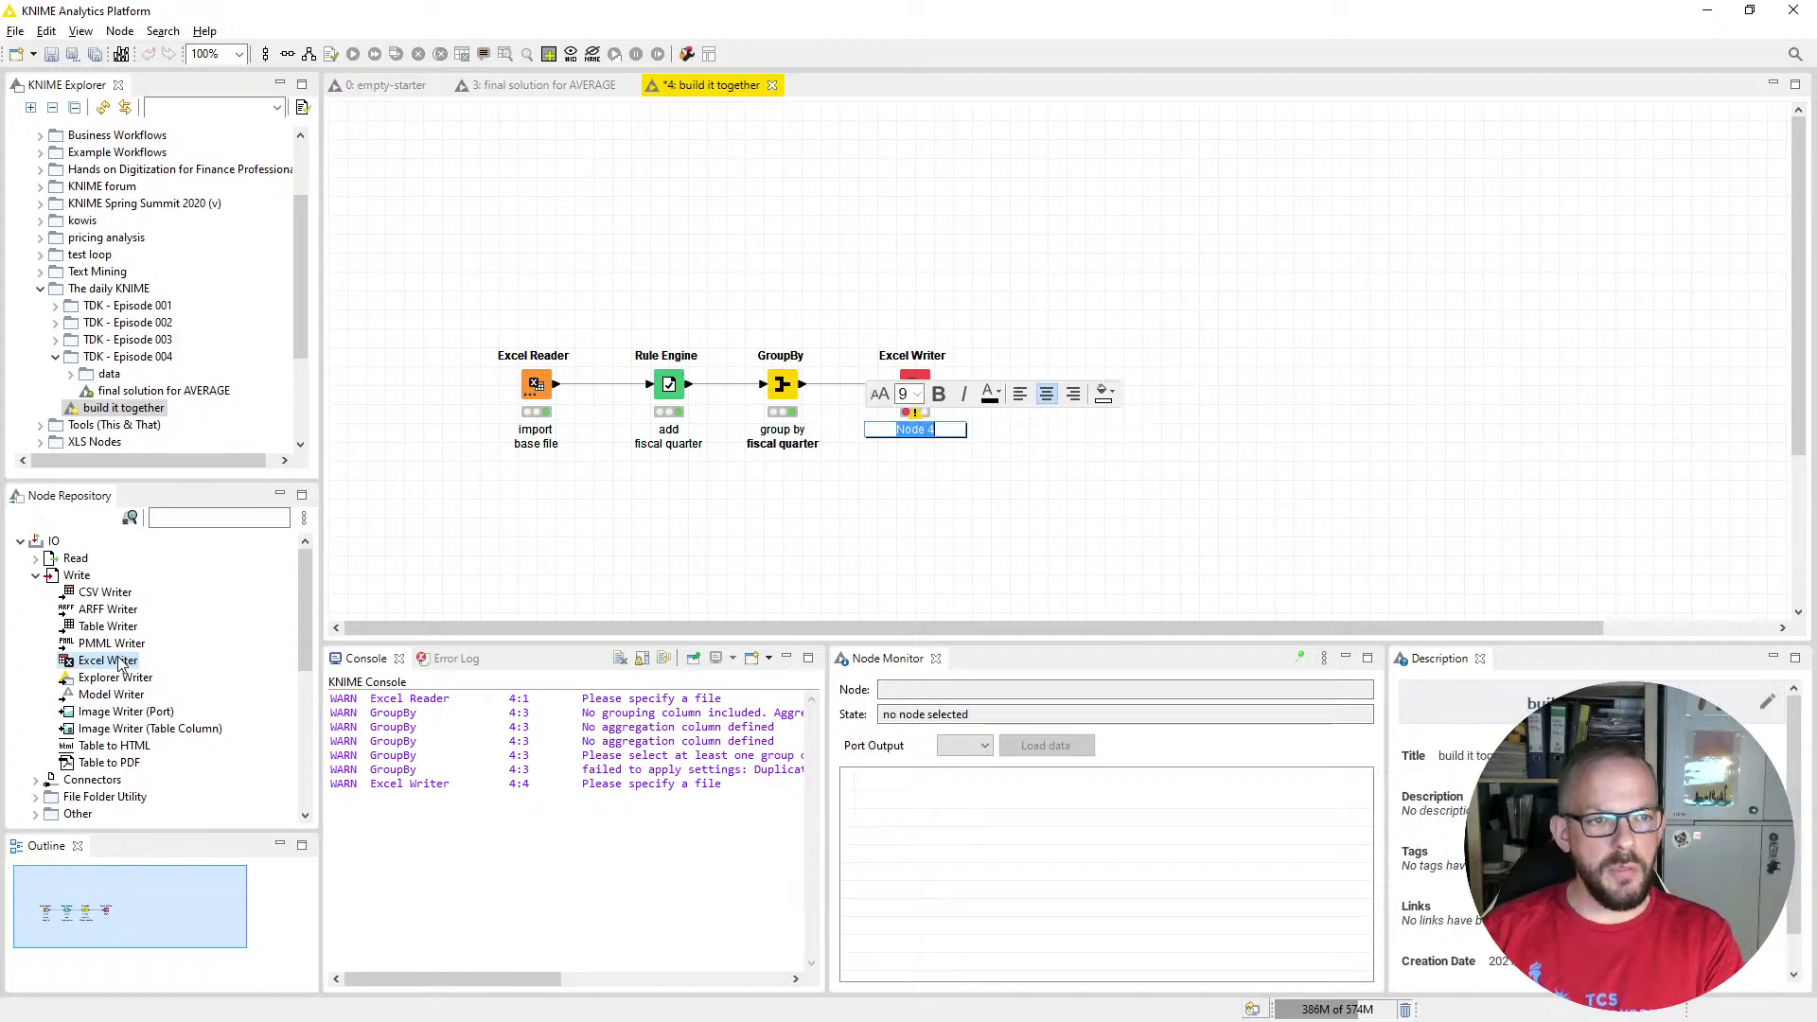
{"action": "type", "text": "write"}
{"action": "key", "text": "Return"}
{"action": "type", "text": "t"}
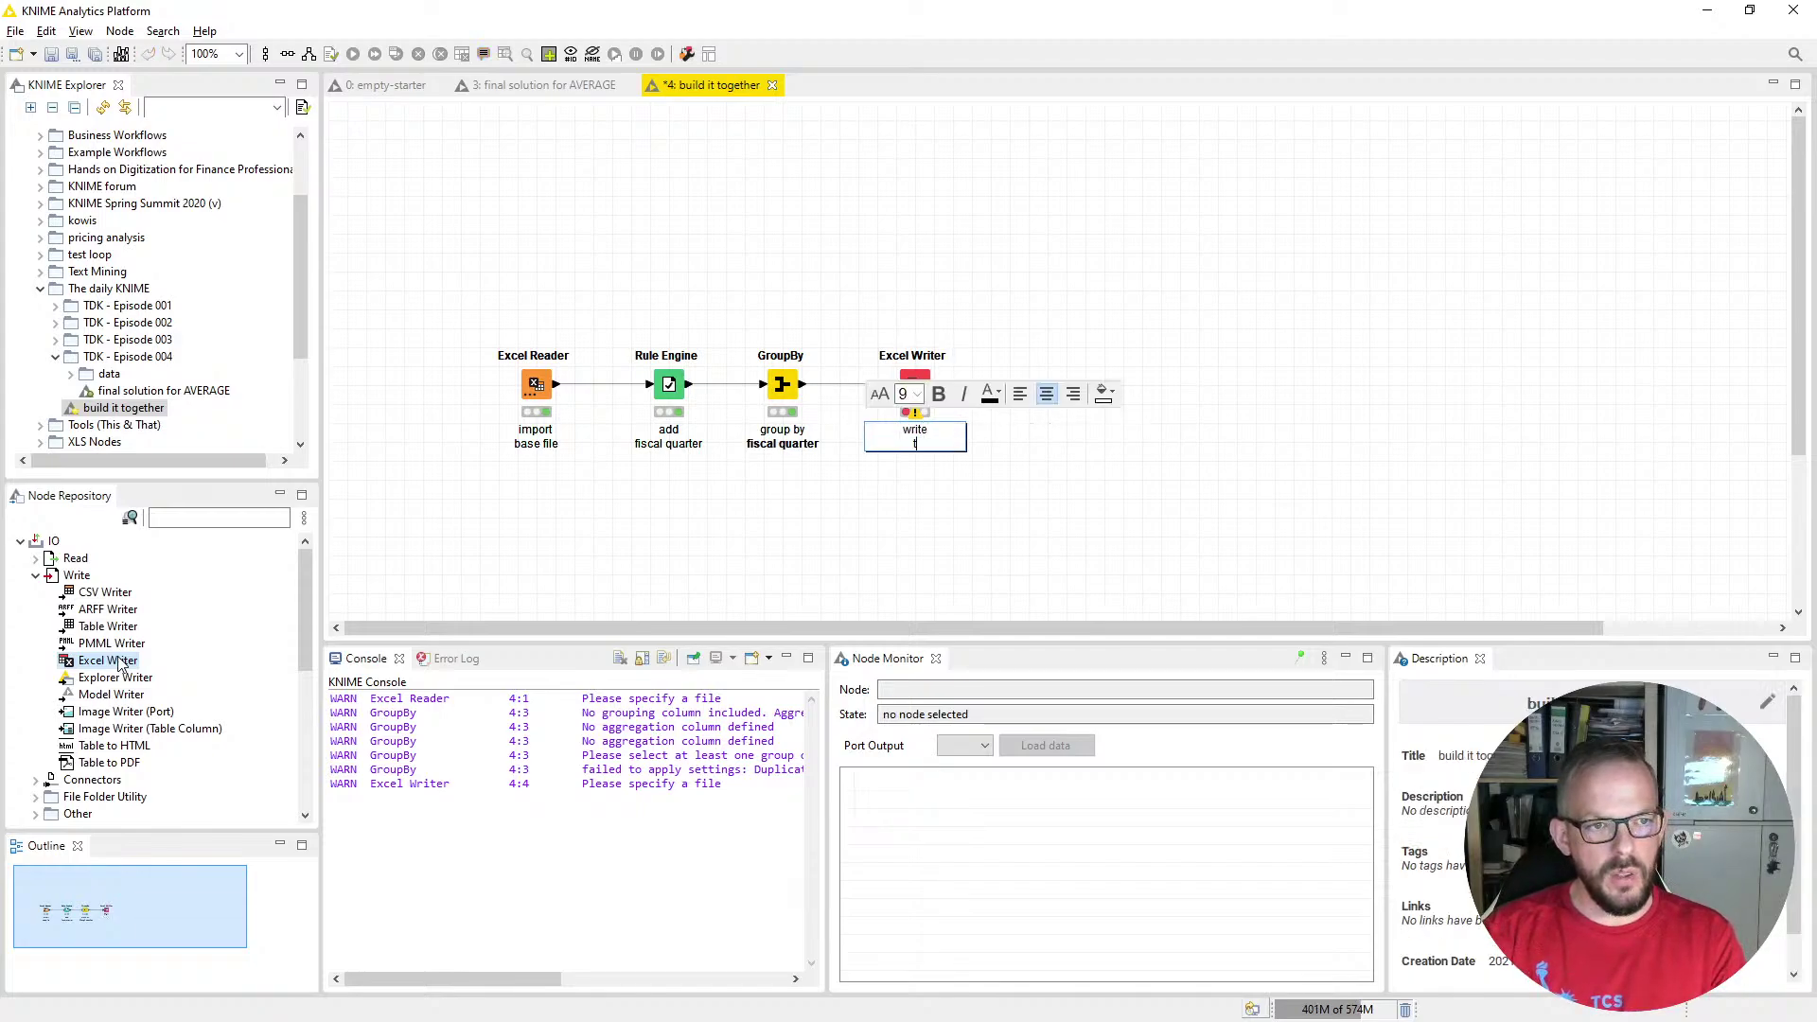
{"action": "type", "text": "o Excel"}
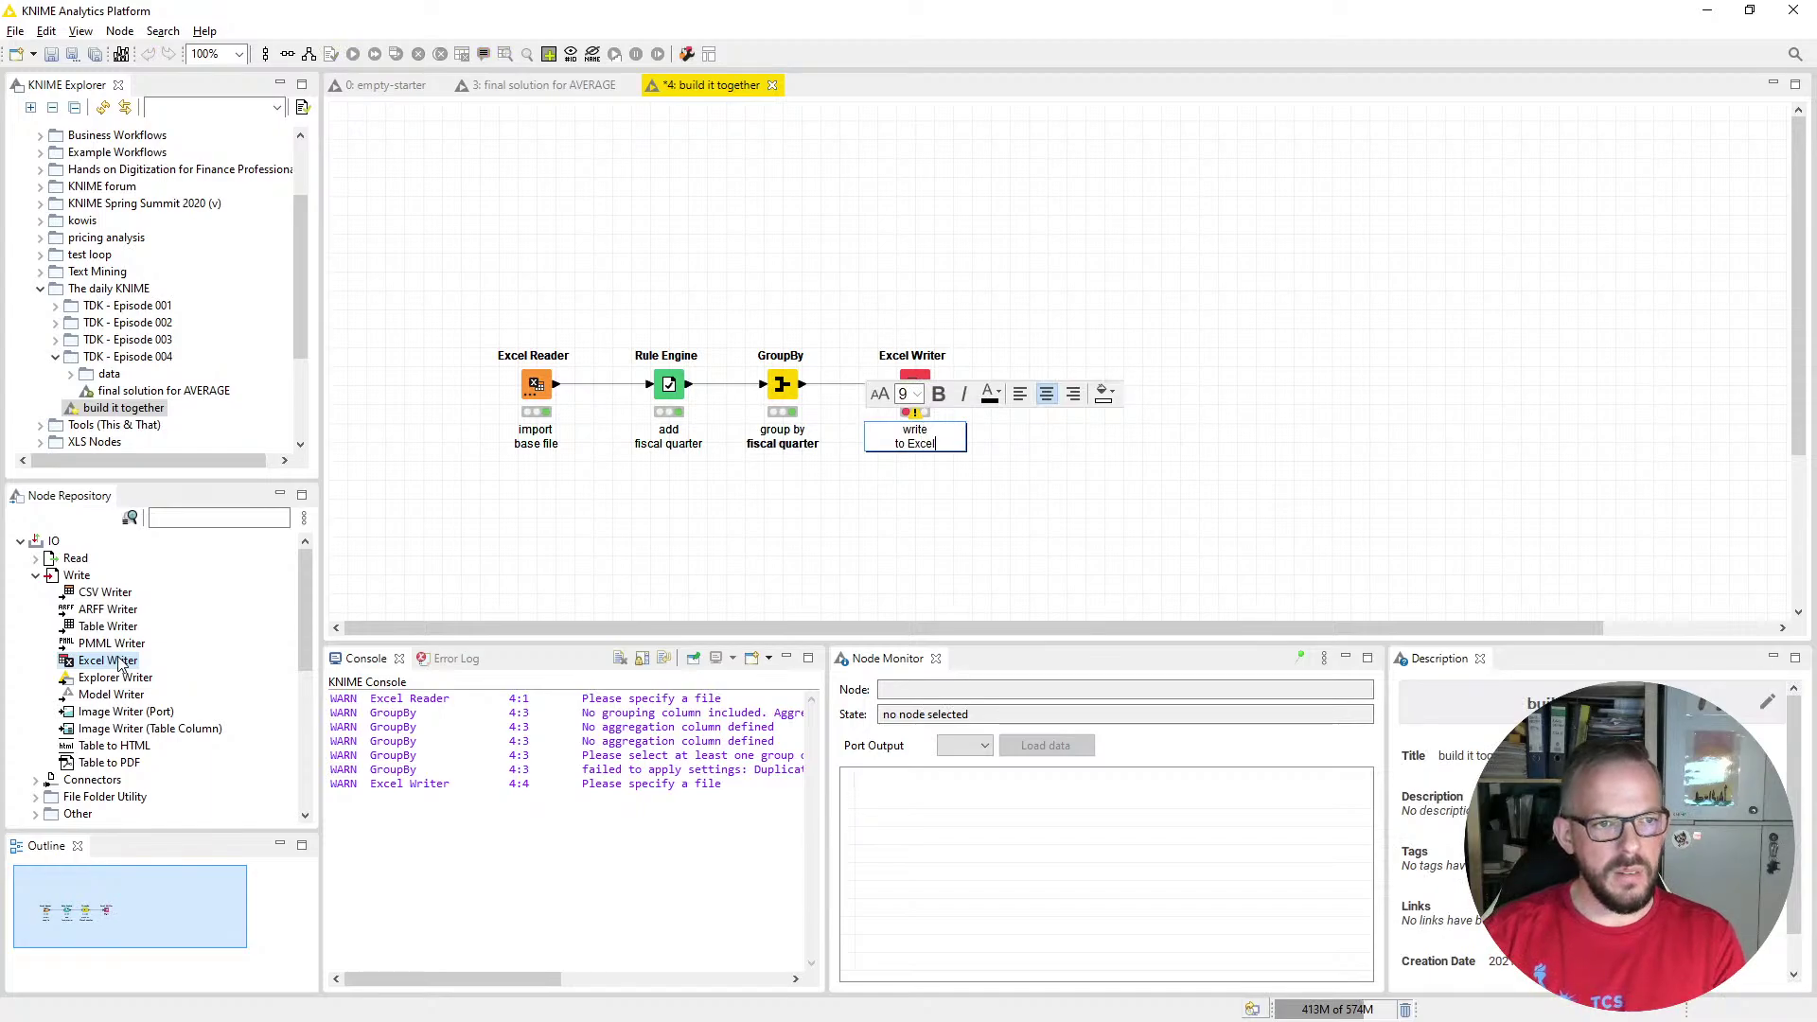
{"action": "left_click", "coordinate": [786, 616]}
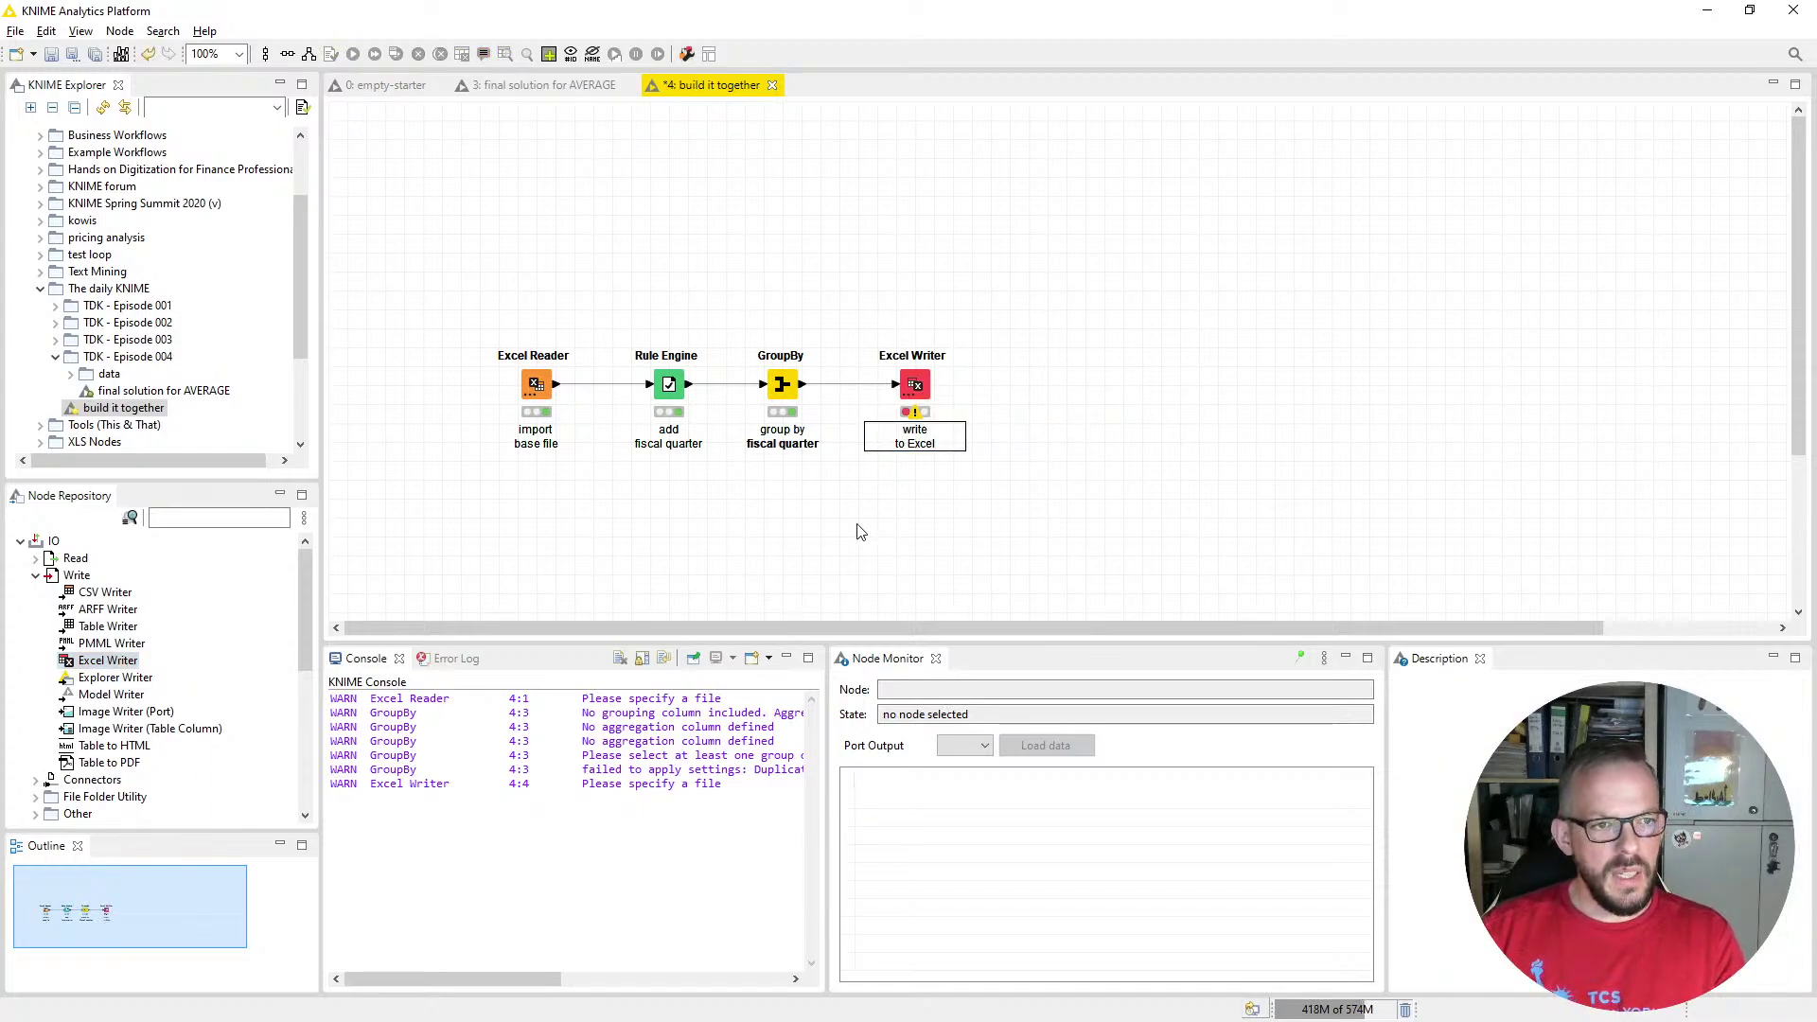
{"action": "left_click", "coordinate": [913, 386]}
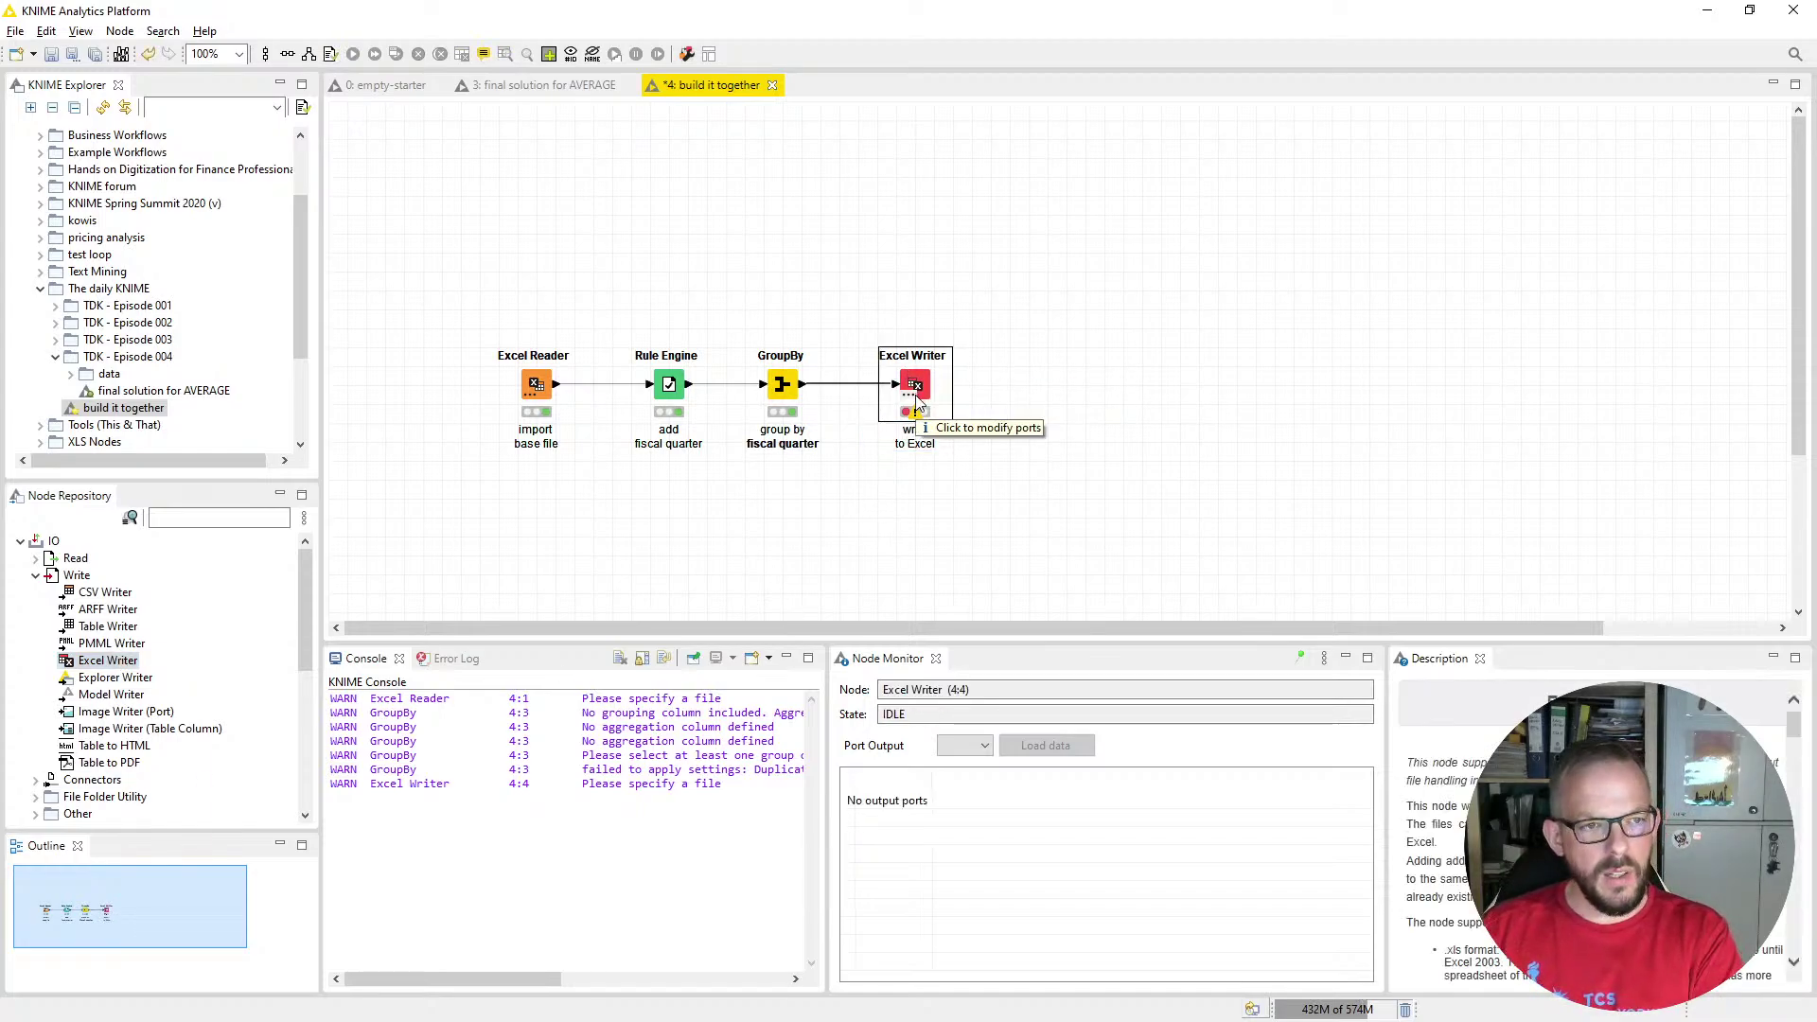
Set the Excel Writer's Write to option to 'Relative to' the current workflow
{"action": "key", "text": "F6"}
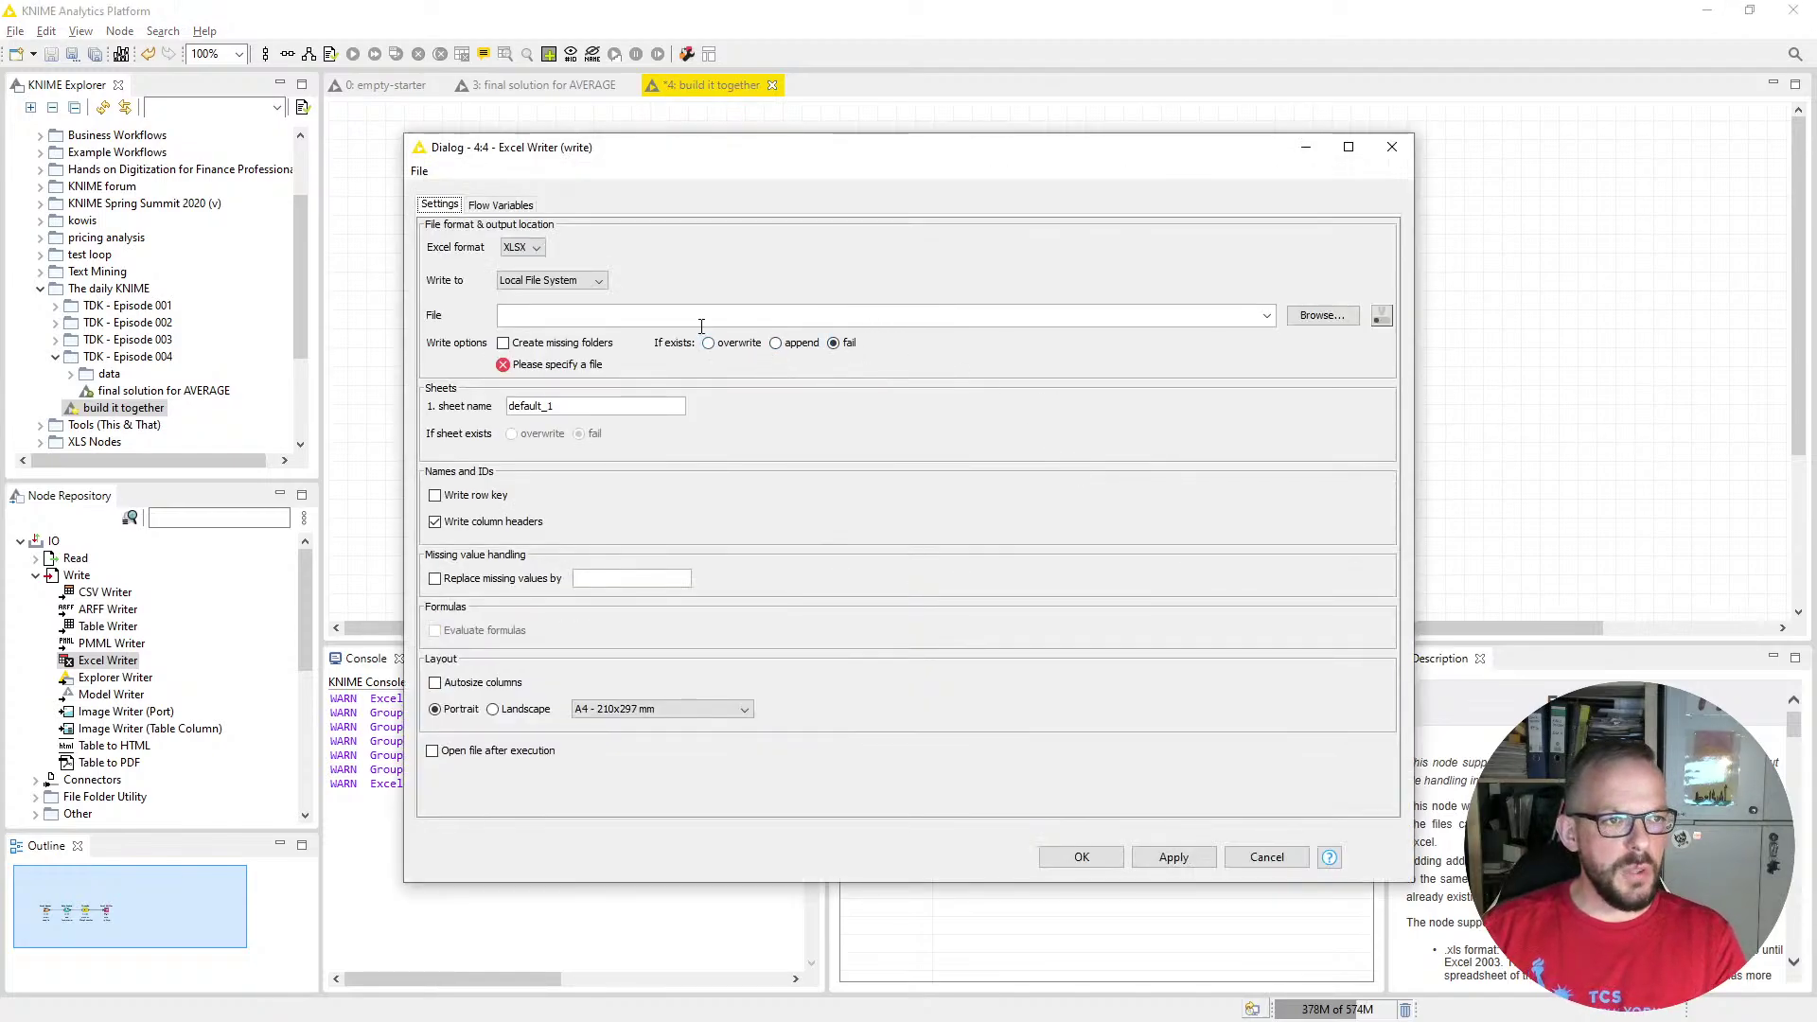
{"action": "left_click", "coordinate": [584, 282]}
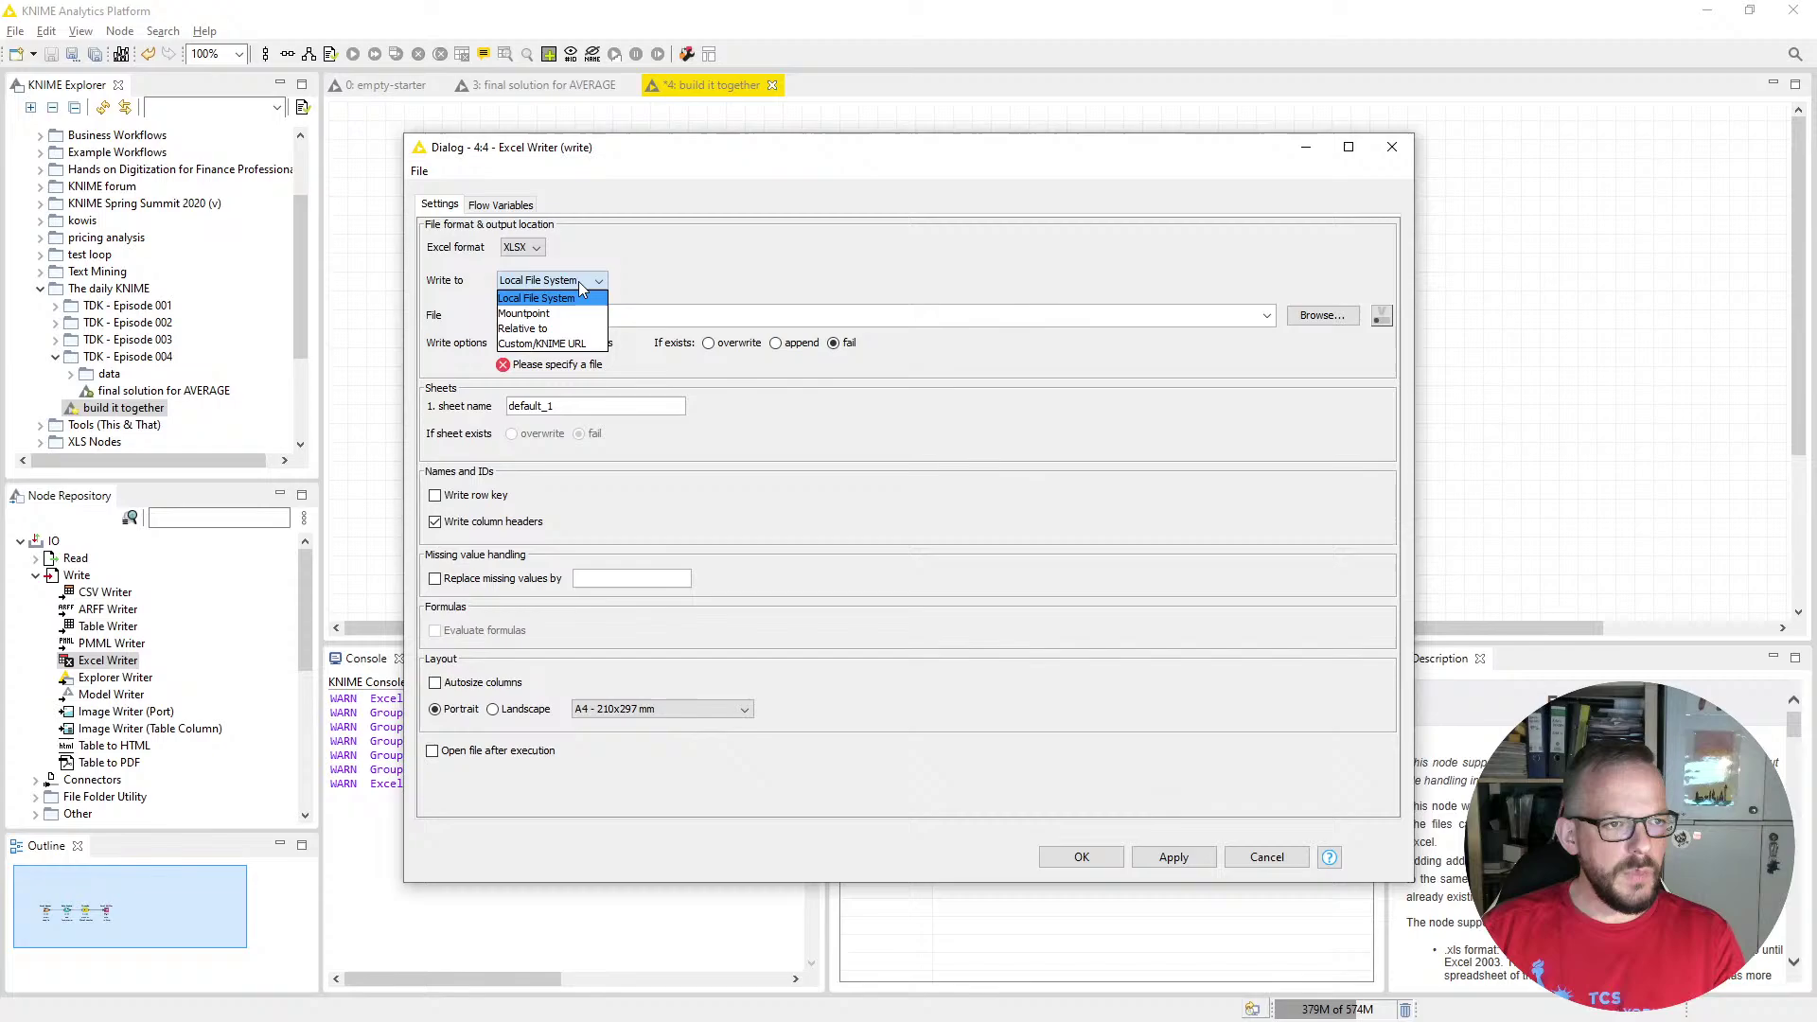
{"action": "left_click", "coordinate": [566, 329]}
{"action": "left_click", "coordinate": [689, 280]}
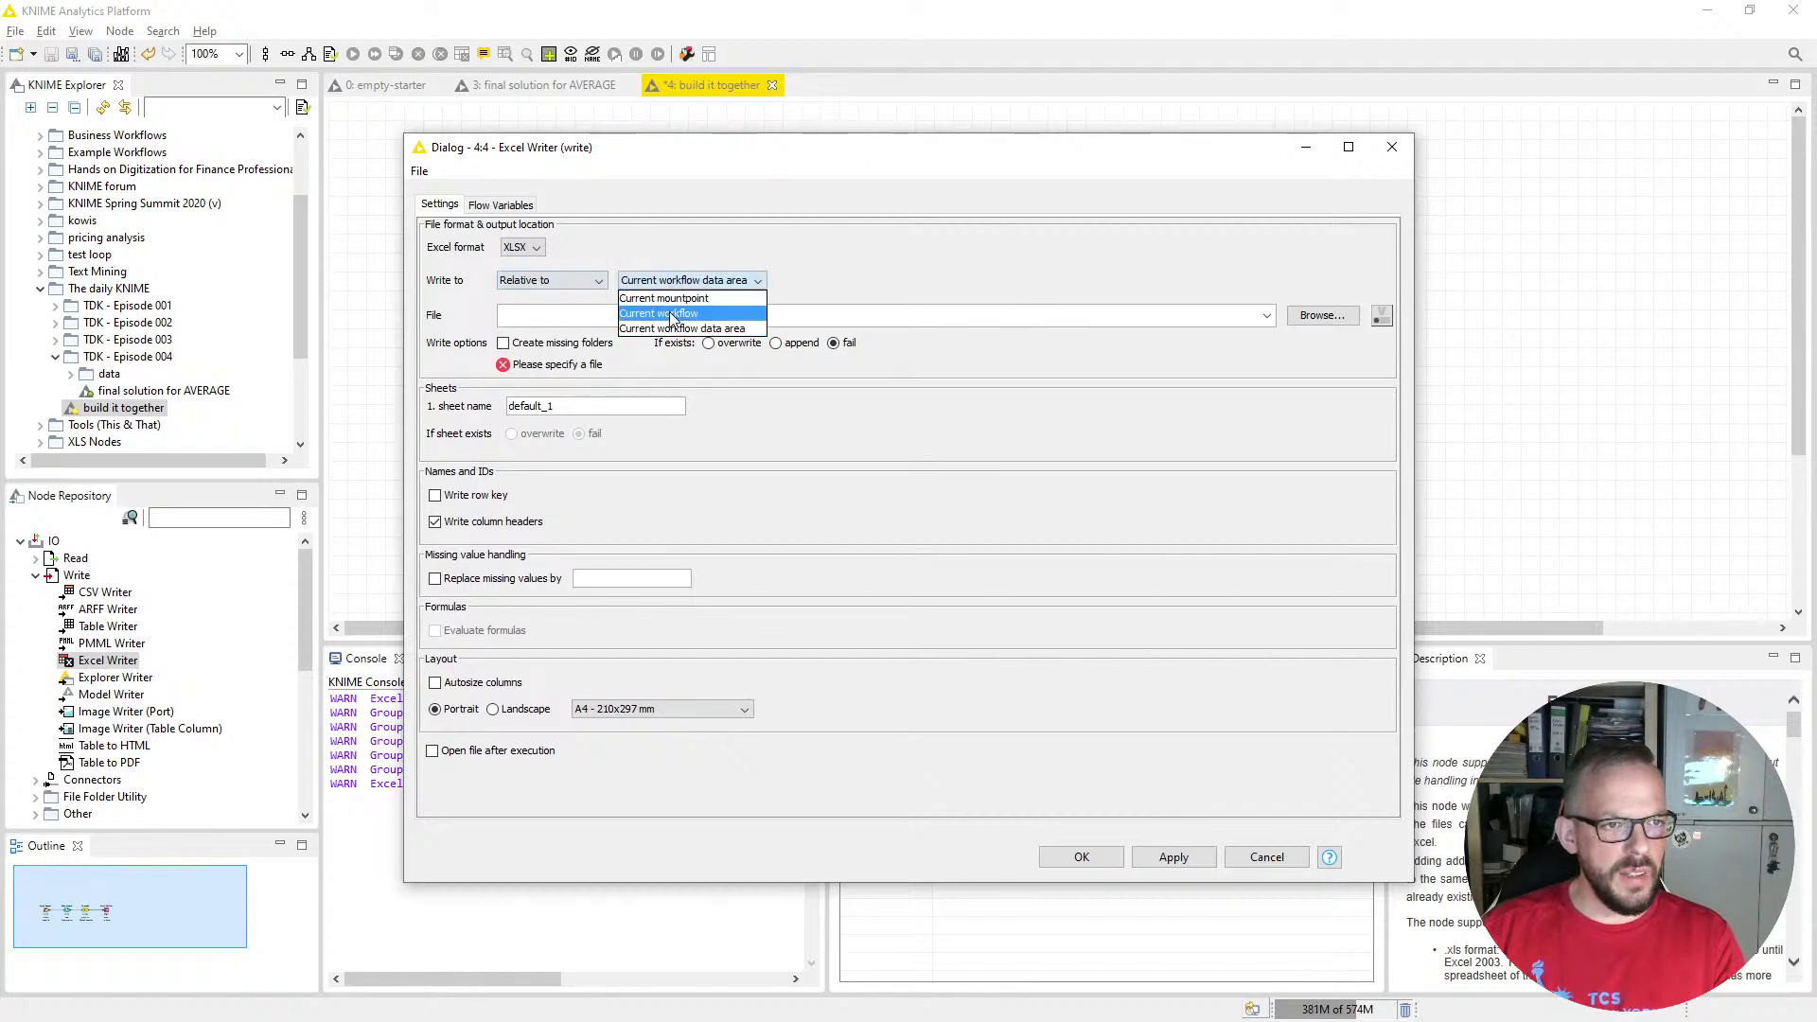
{"action": "left_click", "coordinate": [667, 313]}
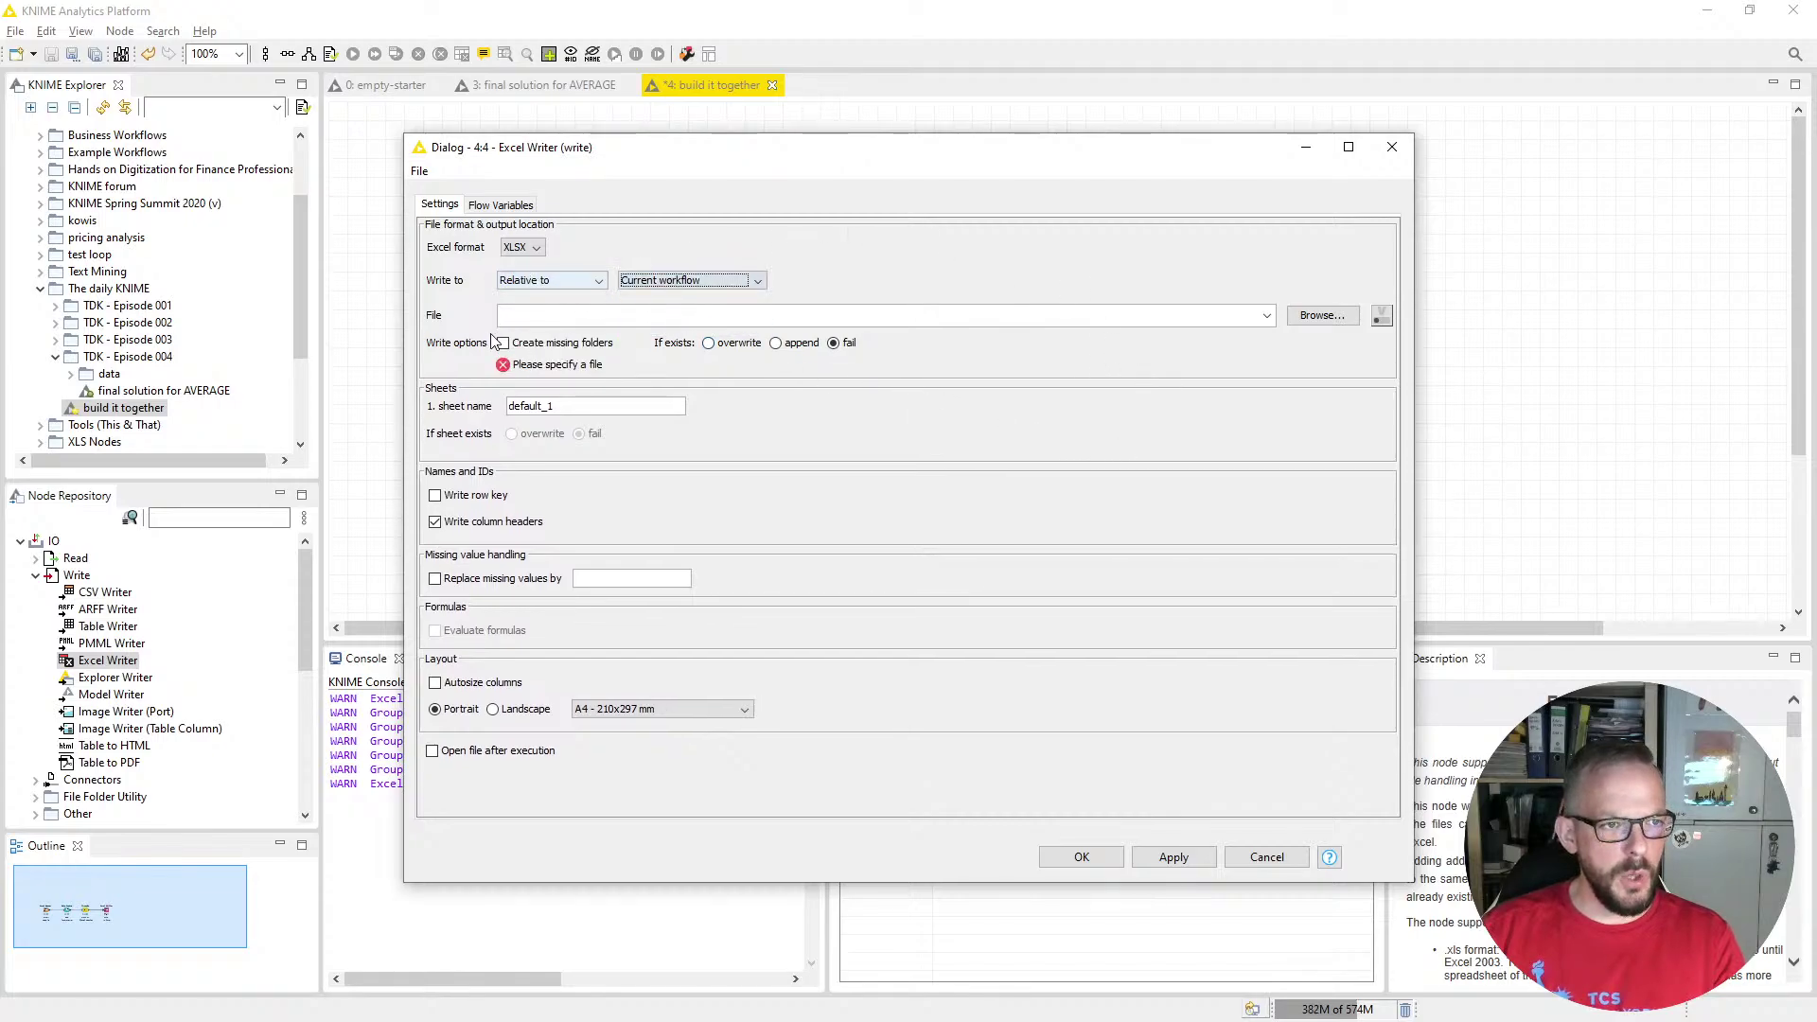
{"action": "left_click", "coordinate": [1340, 322]}
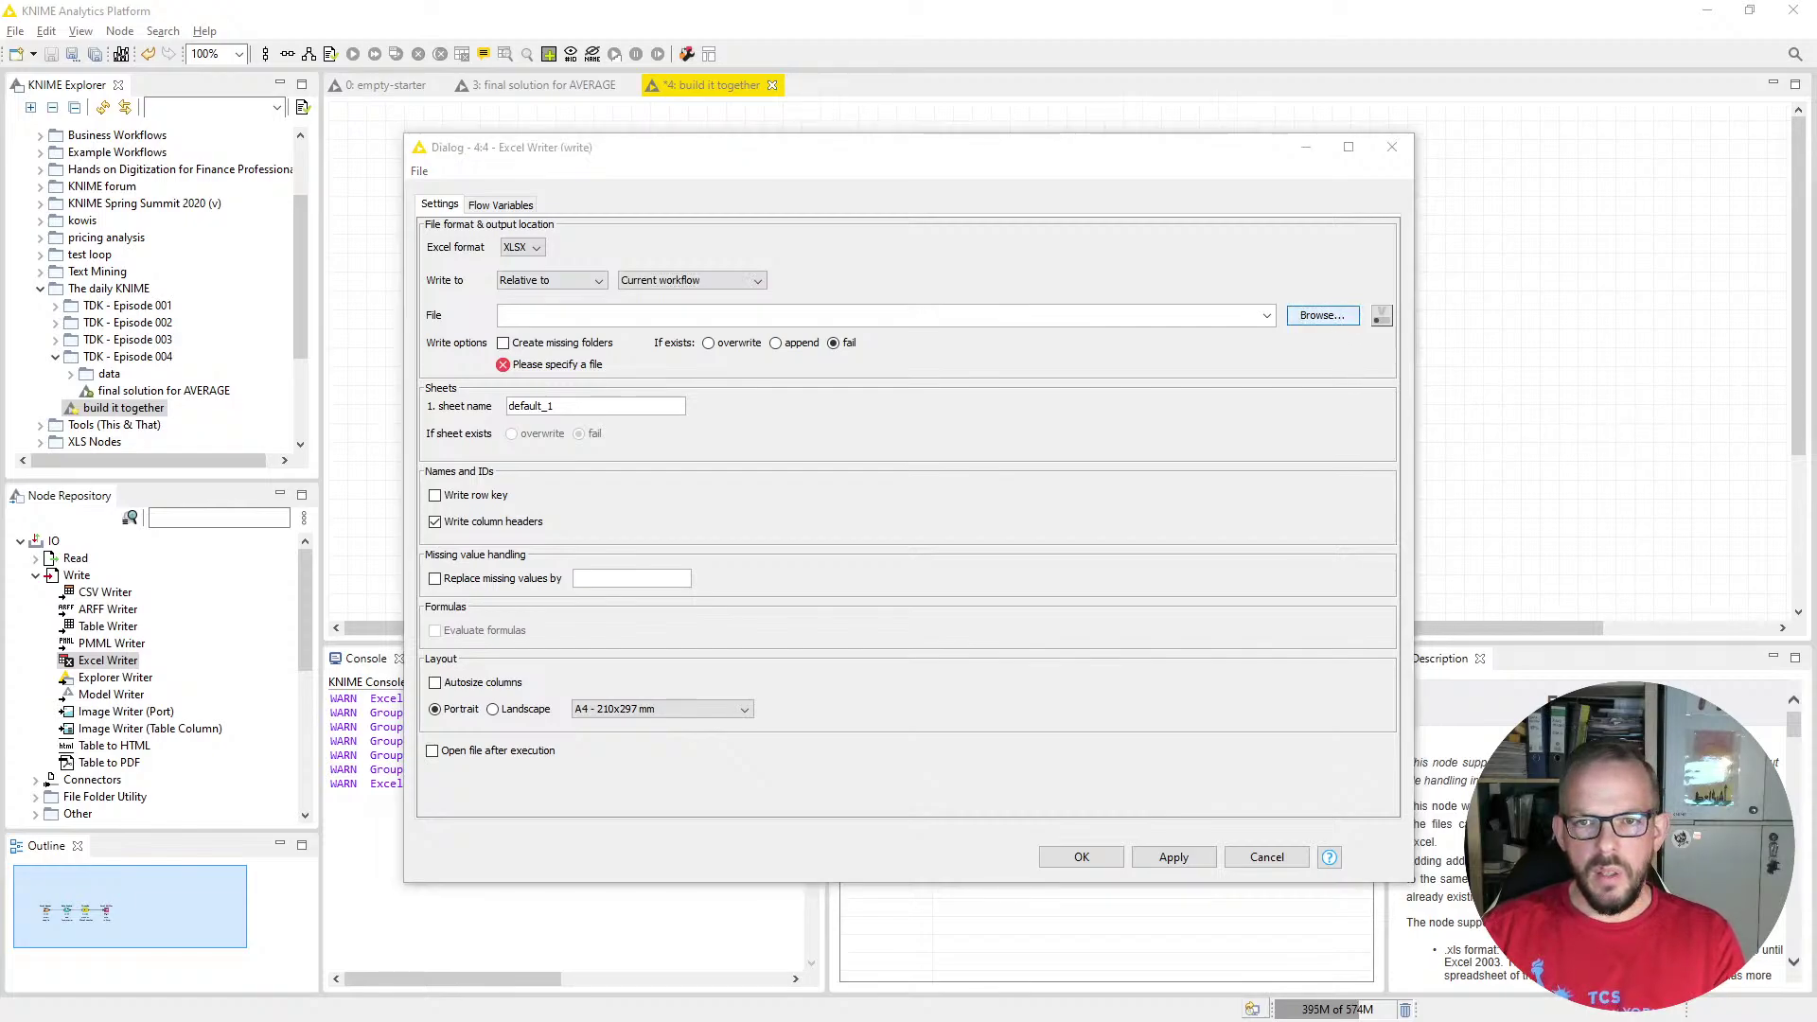
Choose TDK - Episode 004/data/volume-and-avg-by-quarter.xlsx as the output file
{"action": "double_click", "coordinate": [1014, 335]}
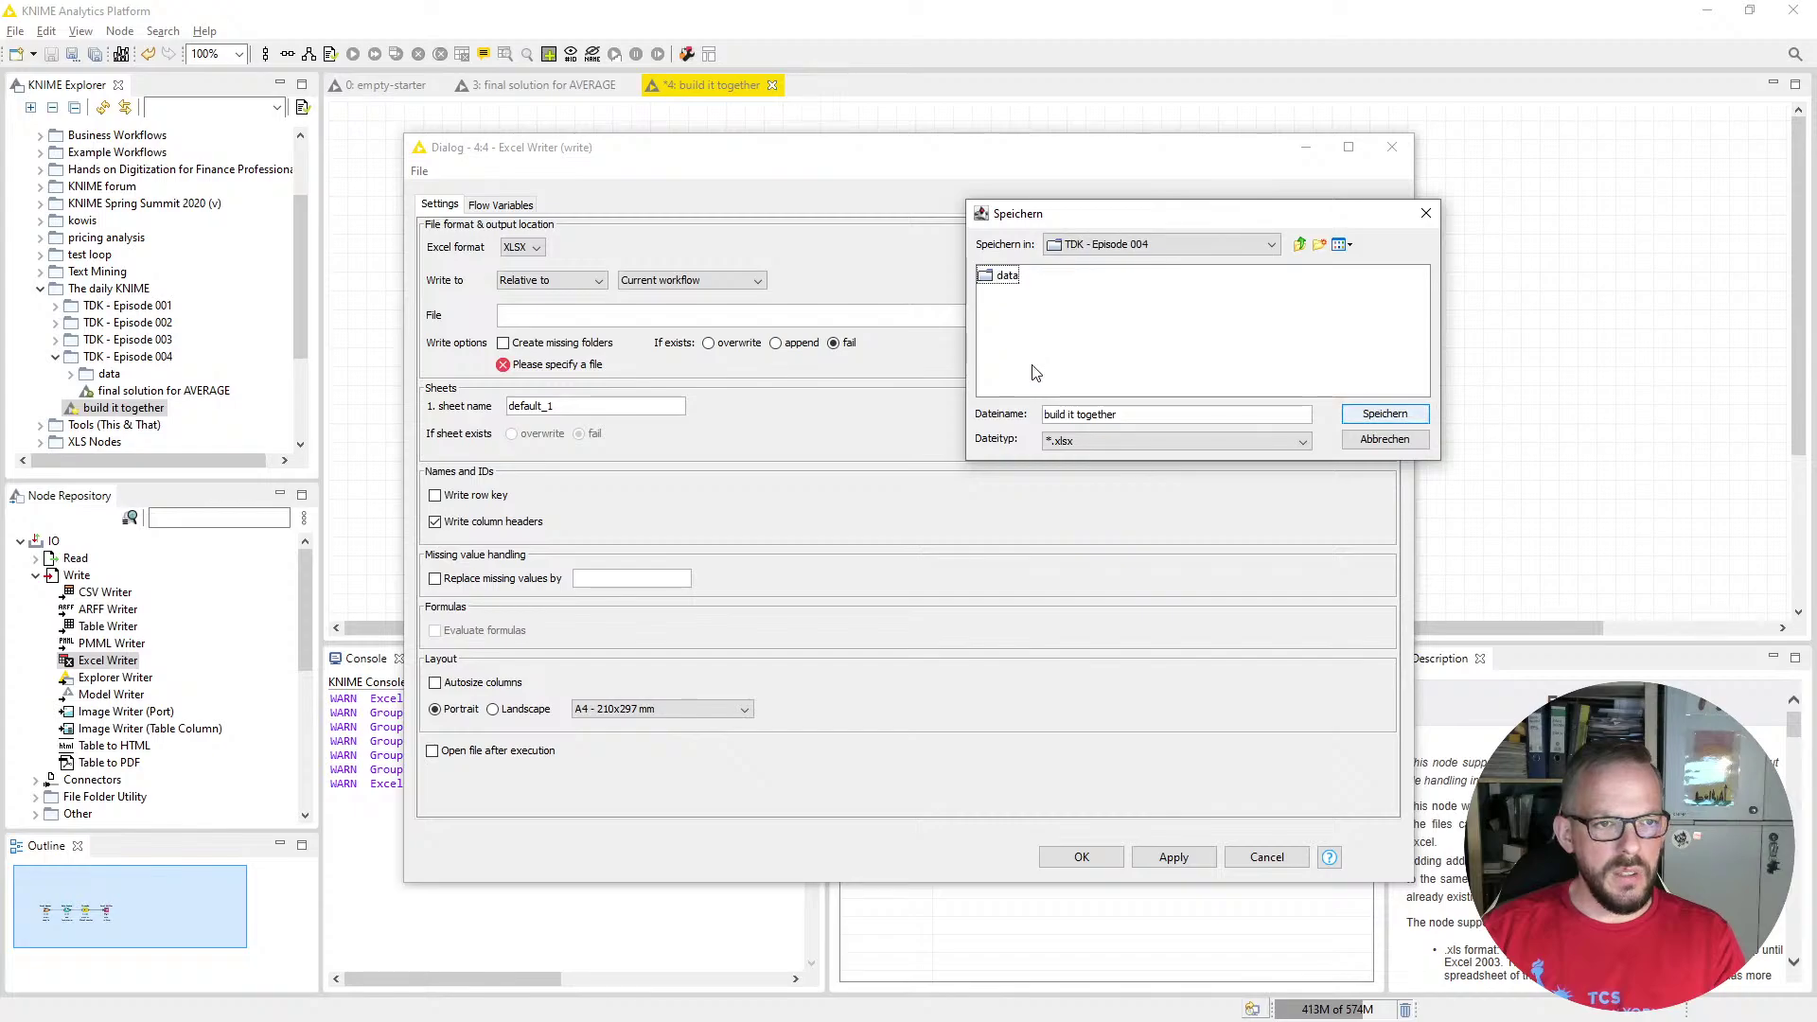
{"action": "double_click", "coordinate": [1005, 276]}
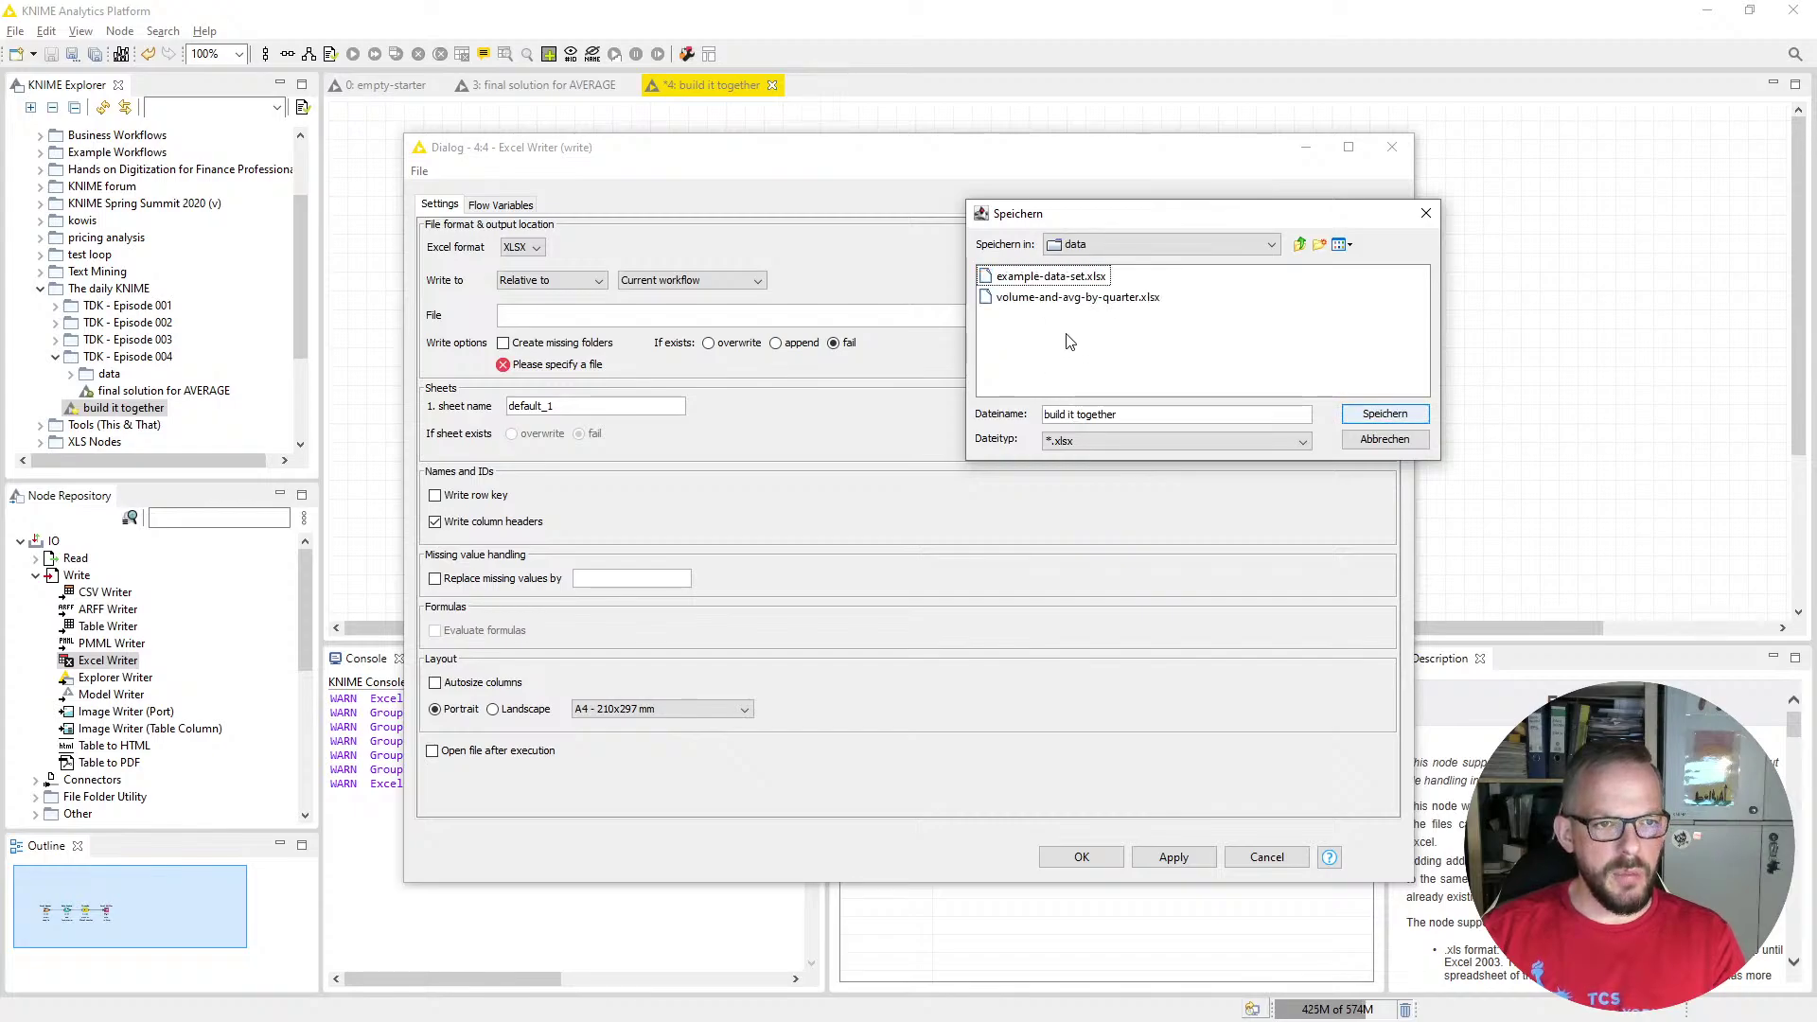
{"action": "left_click", "coordinate": [1104, 299]}
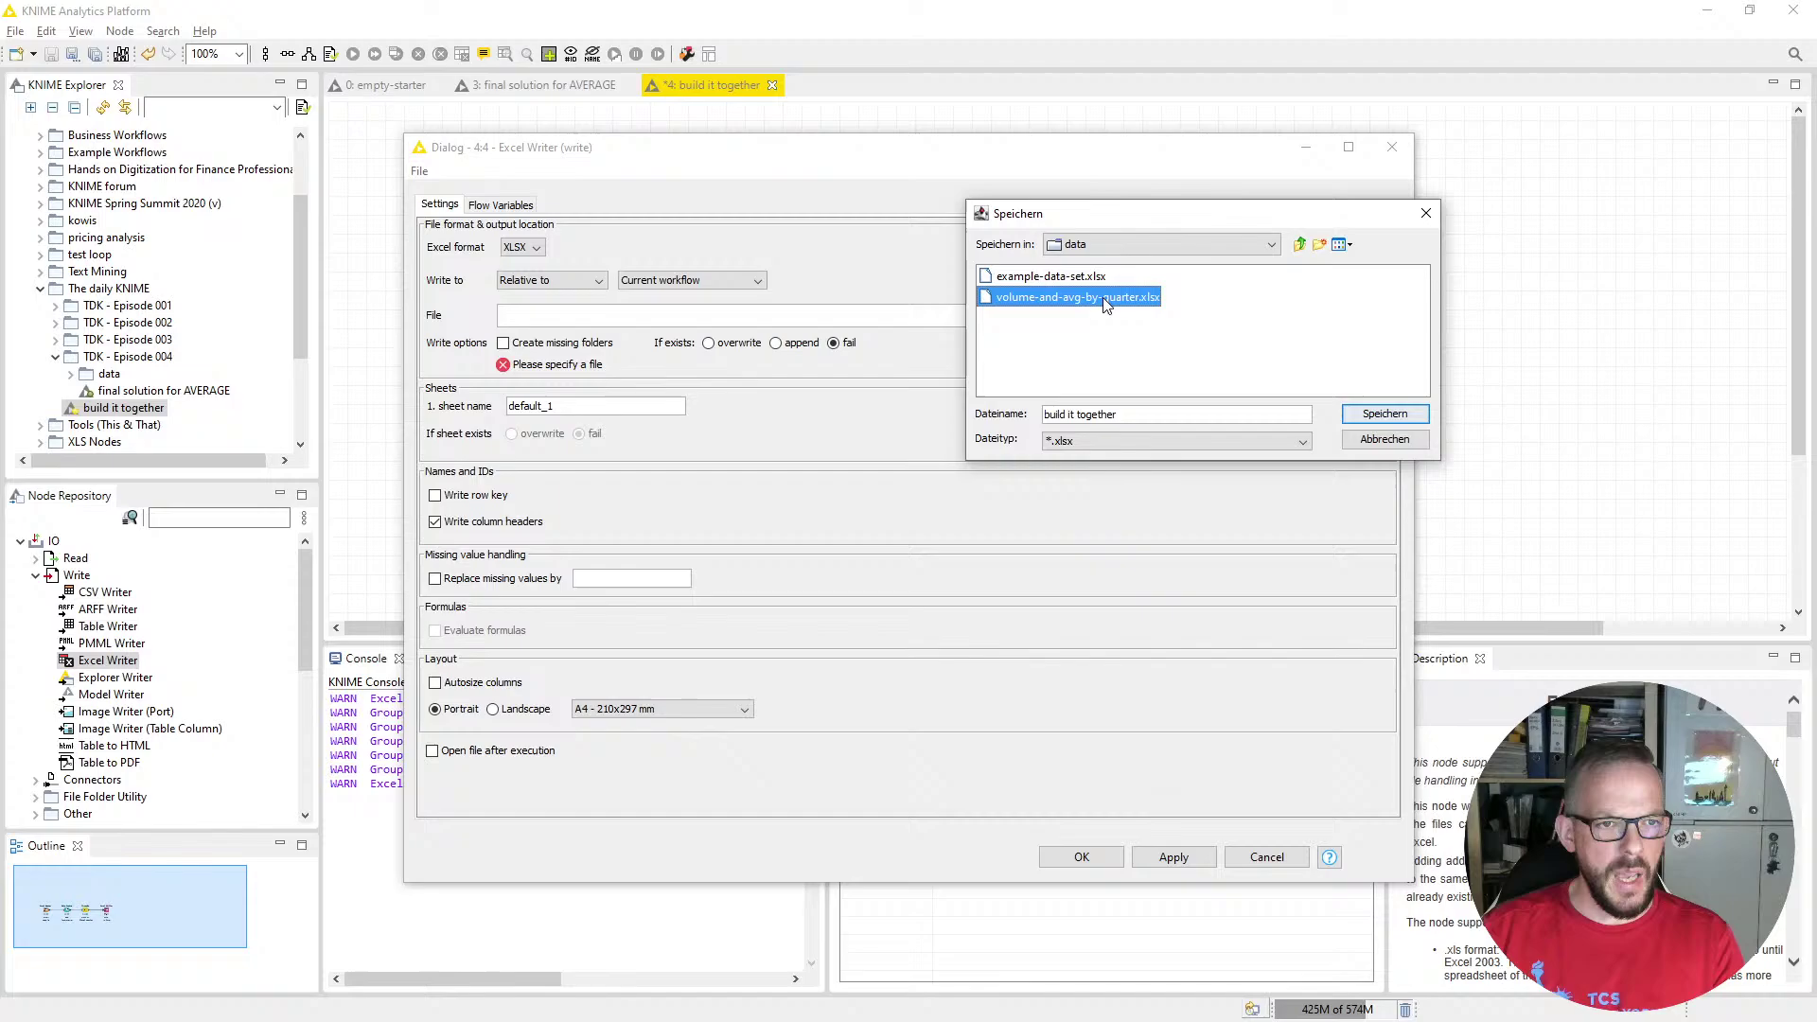
{"action": "left_click", "coordinate": [1374, 416]}
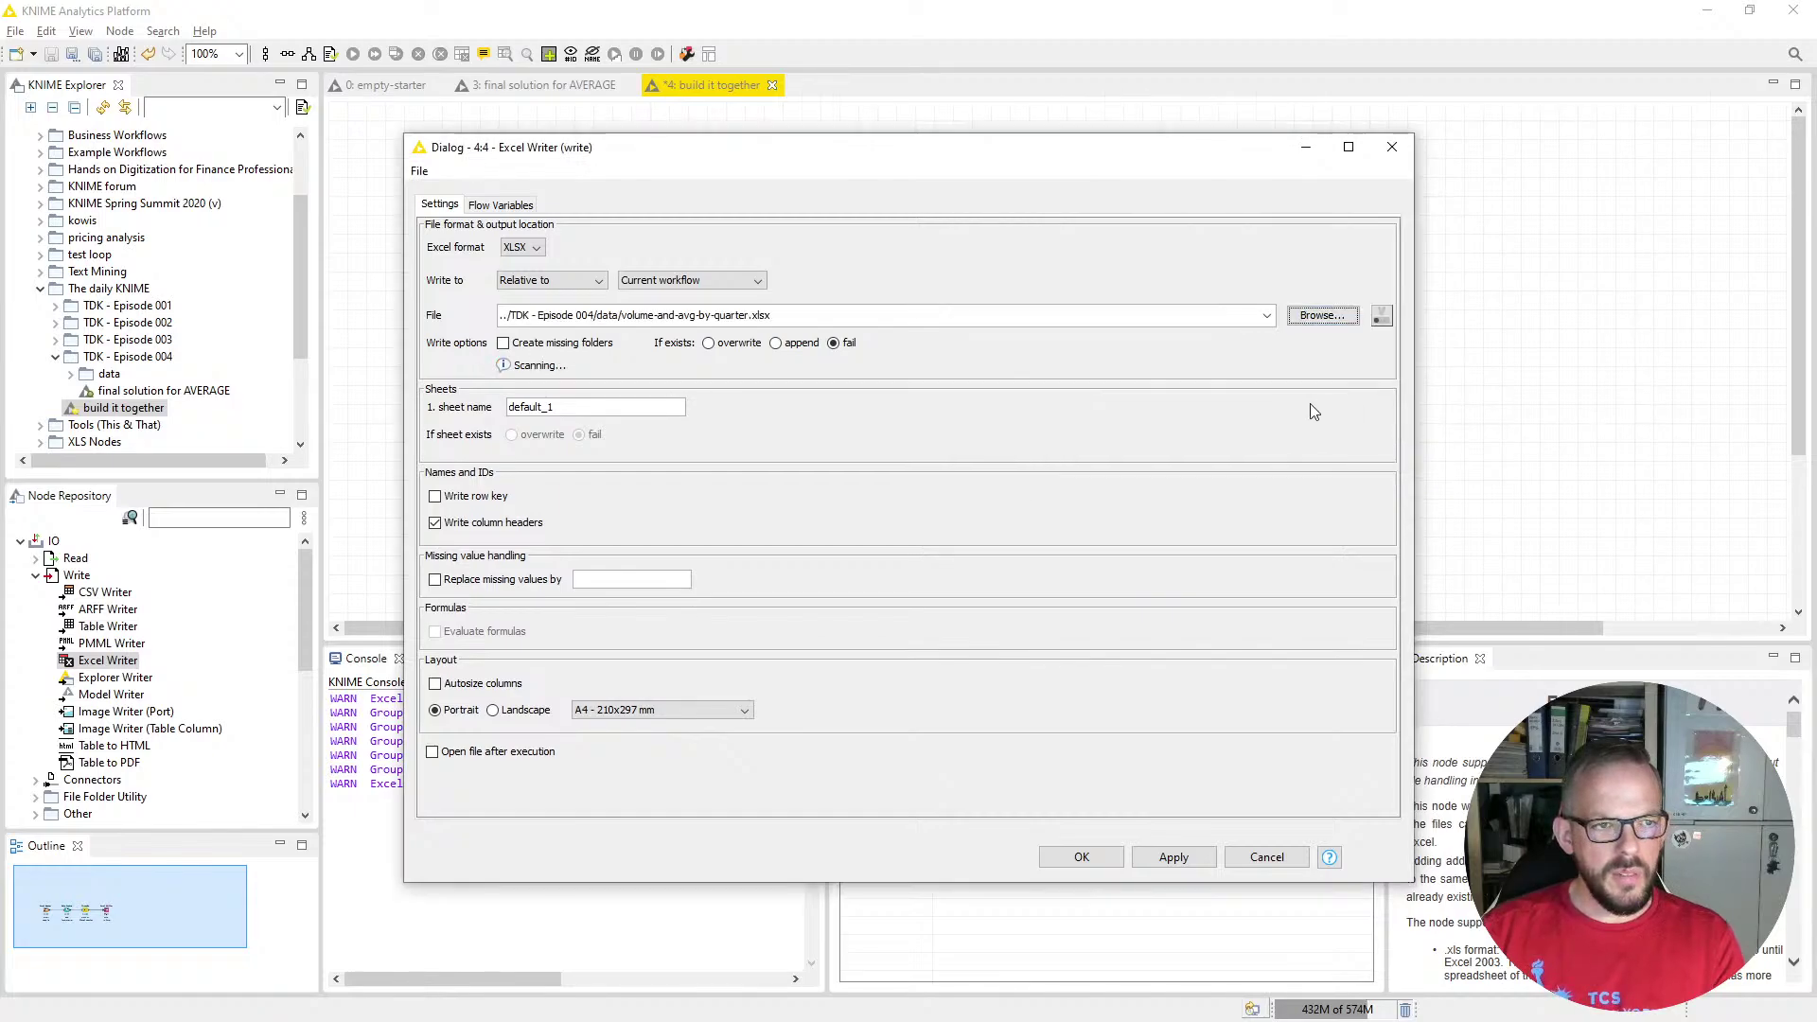
Overwrite the existing file into sheet 'PVO by qrtr and avg PVO' with autosized columns, and save
{"action": "left_click", "coordinate": [740, 345]}
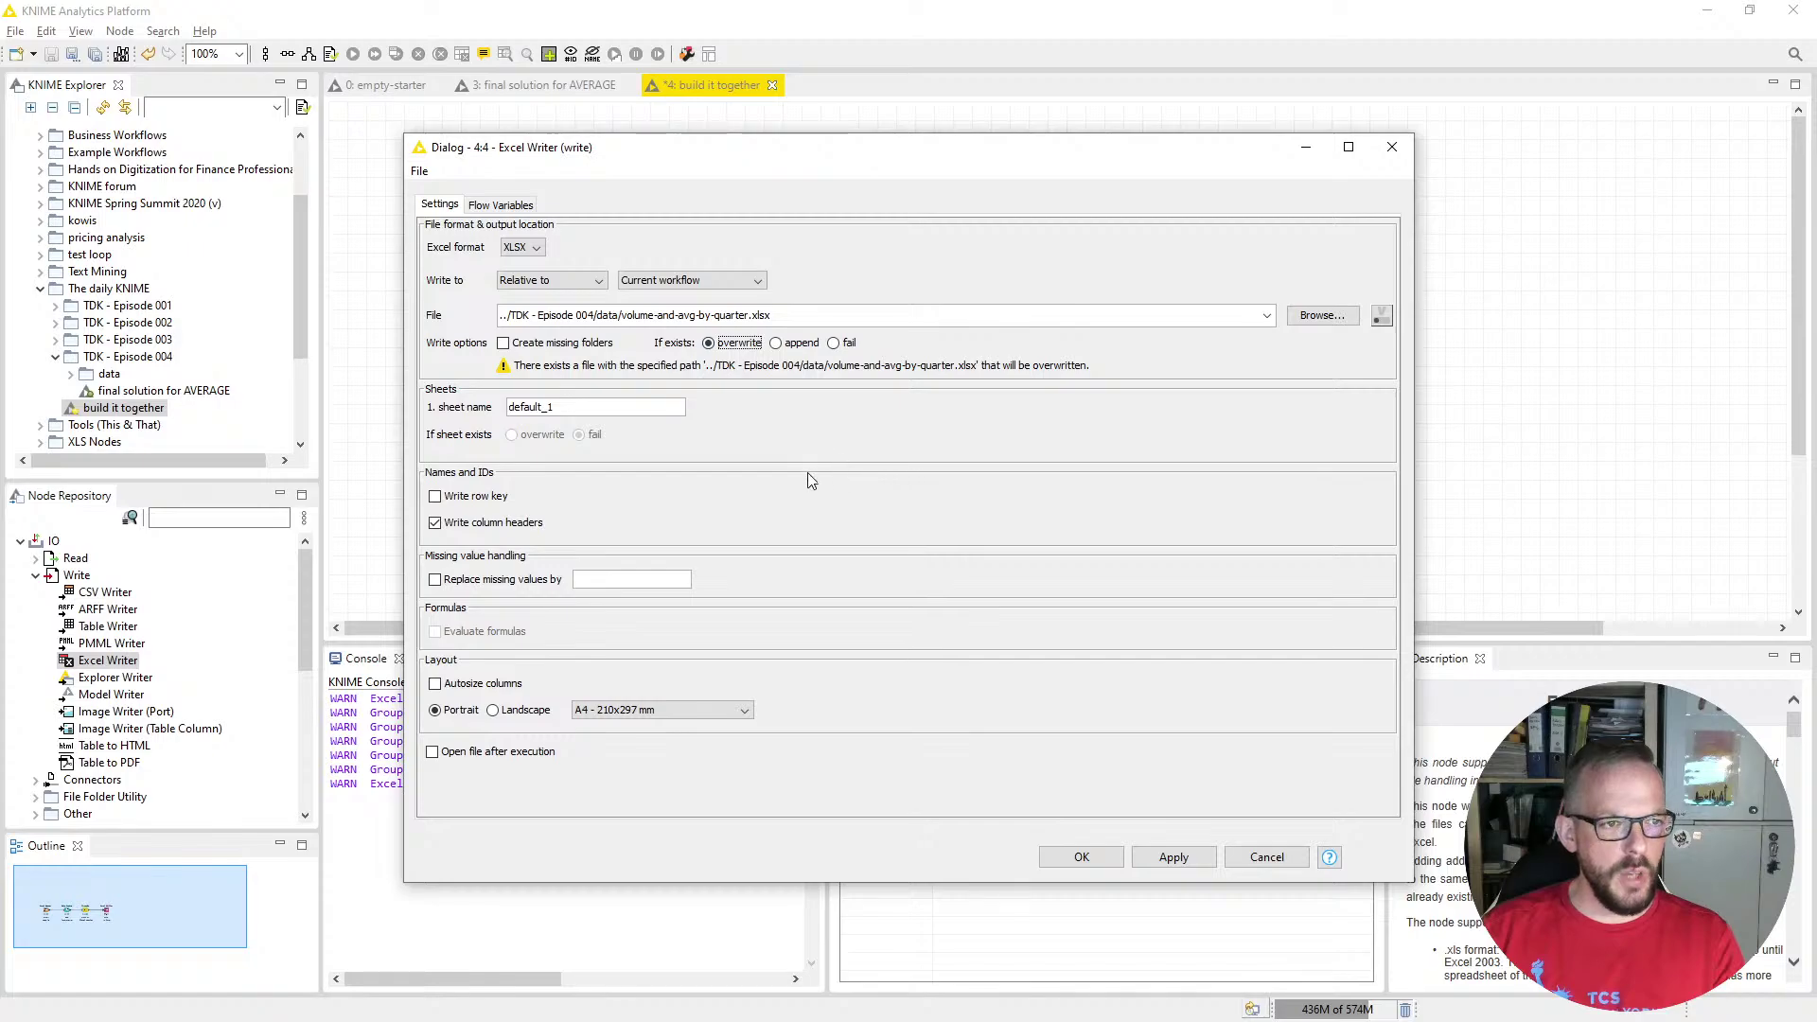
{"action": "left_click_drag", "start_coordinate": [649, 407], "coordinate": [394, 401]}
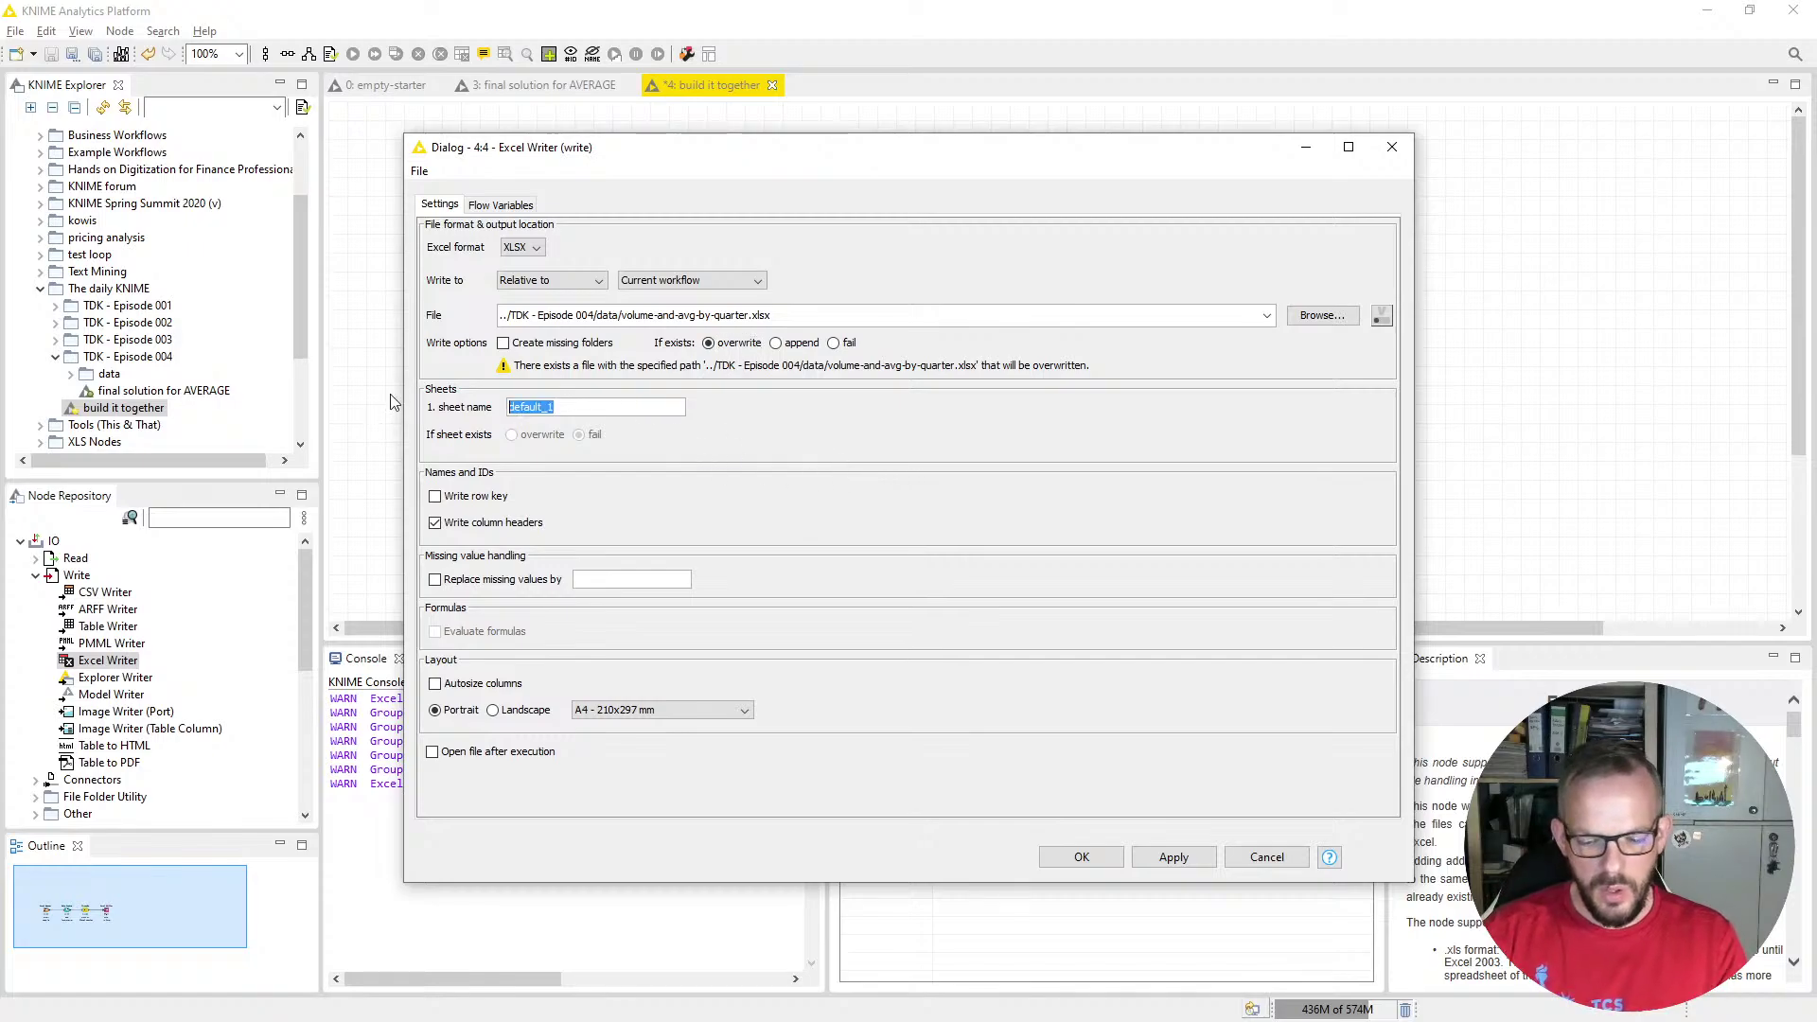
{"action": "type", "text": "PVO by qrtr and avg"}
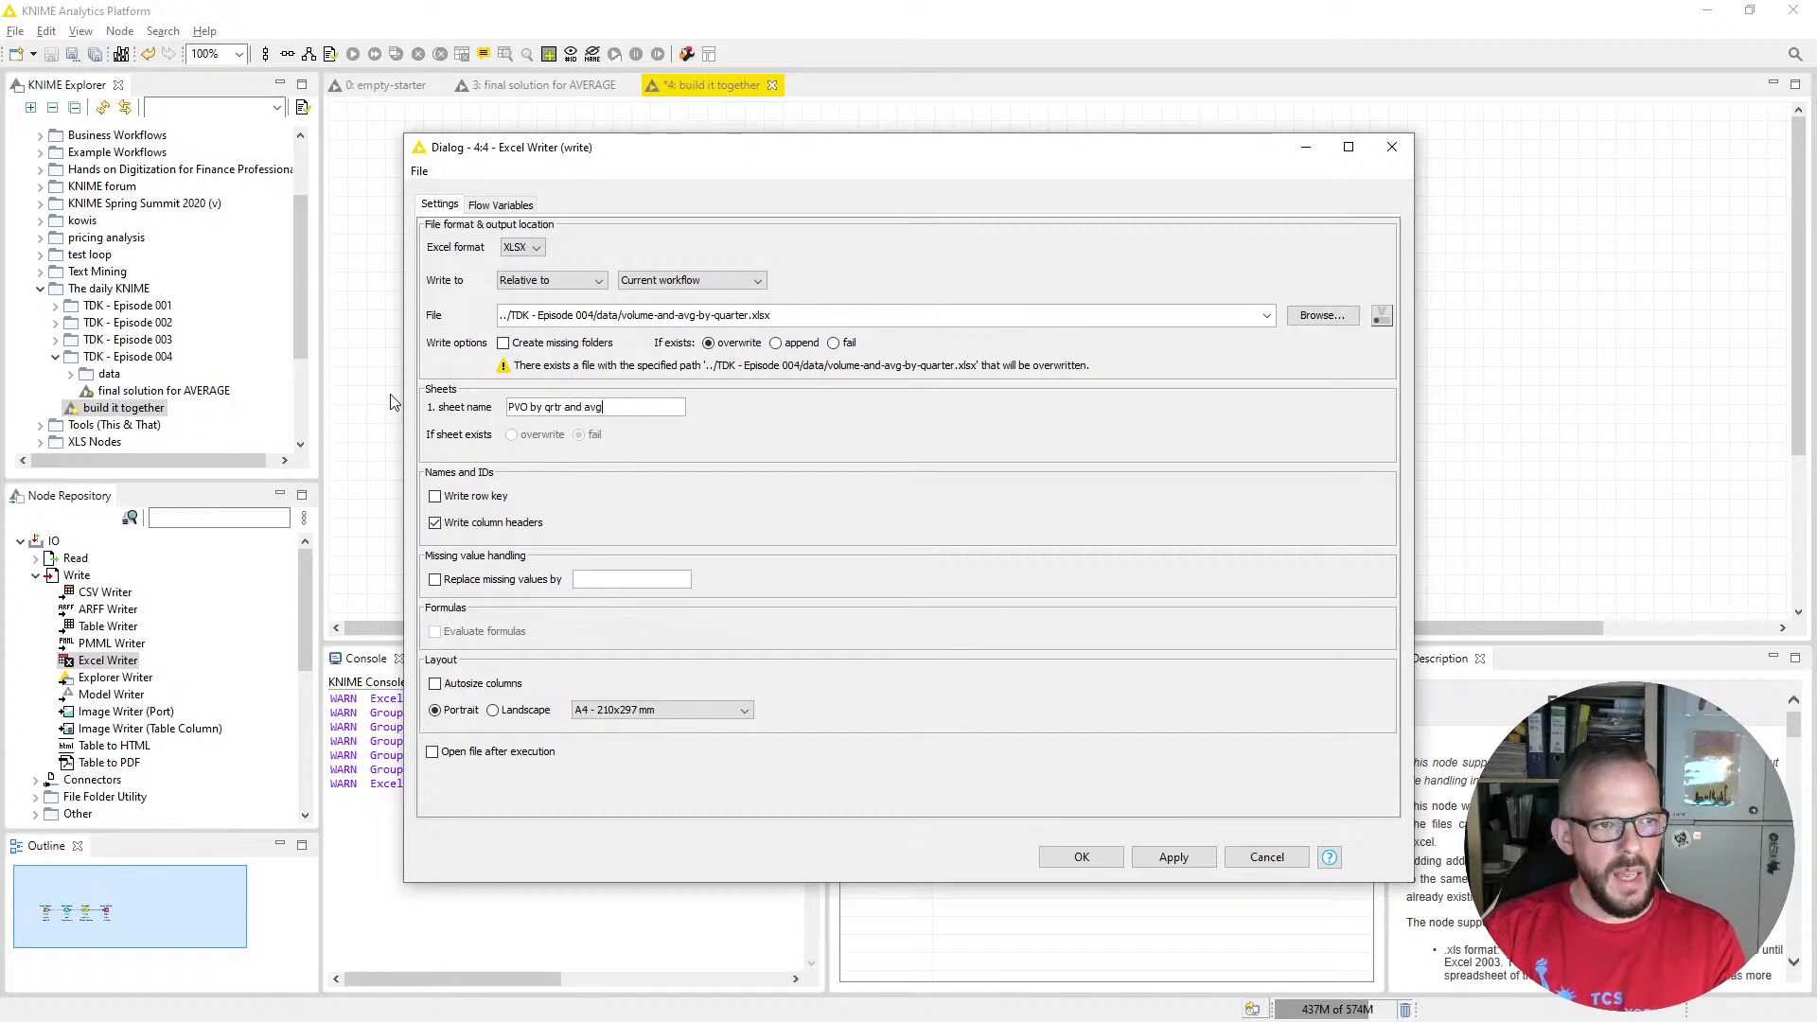
{"action": "key", "text": "BackSpace"}
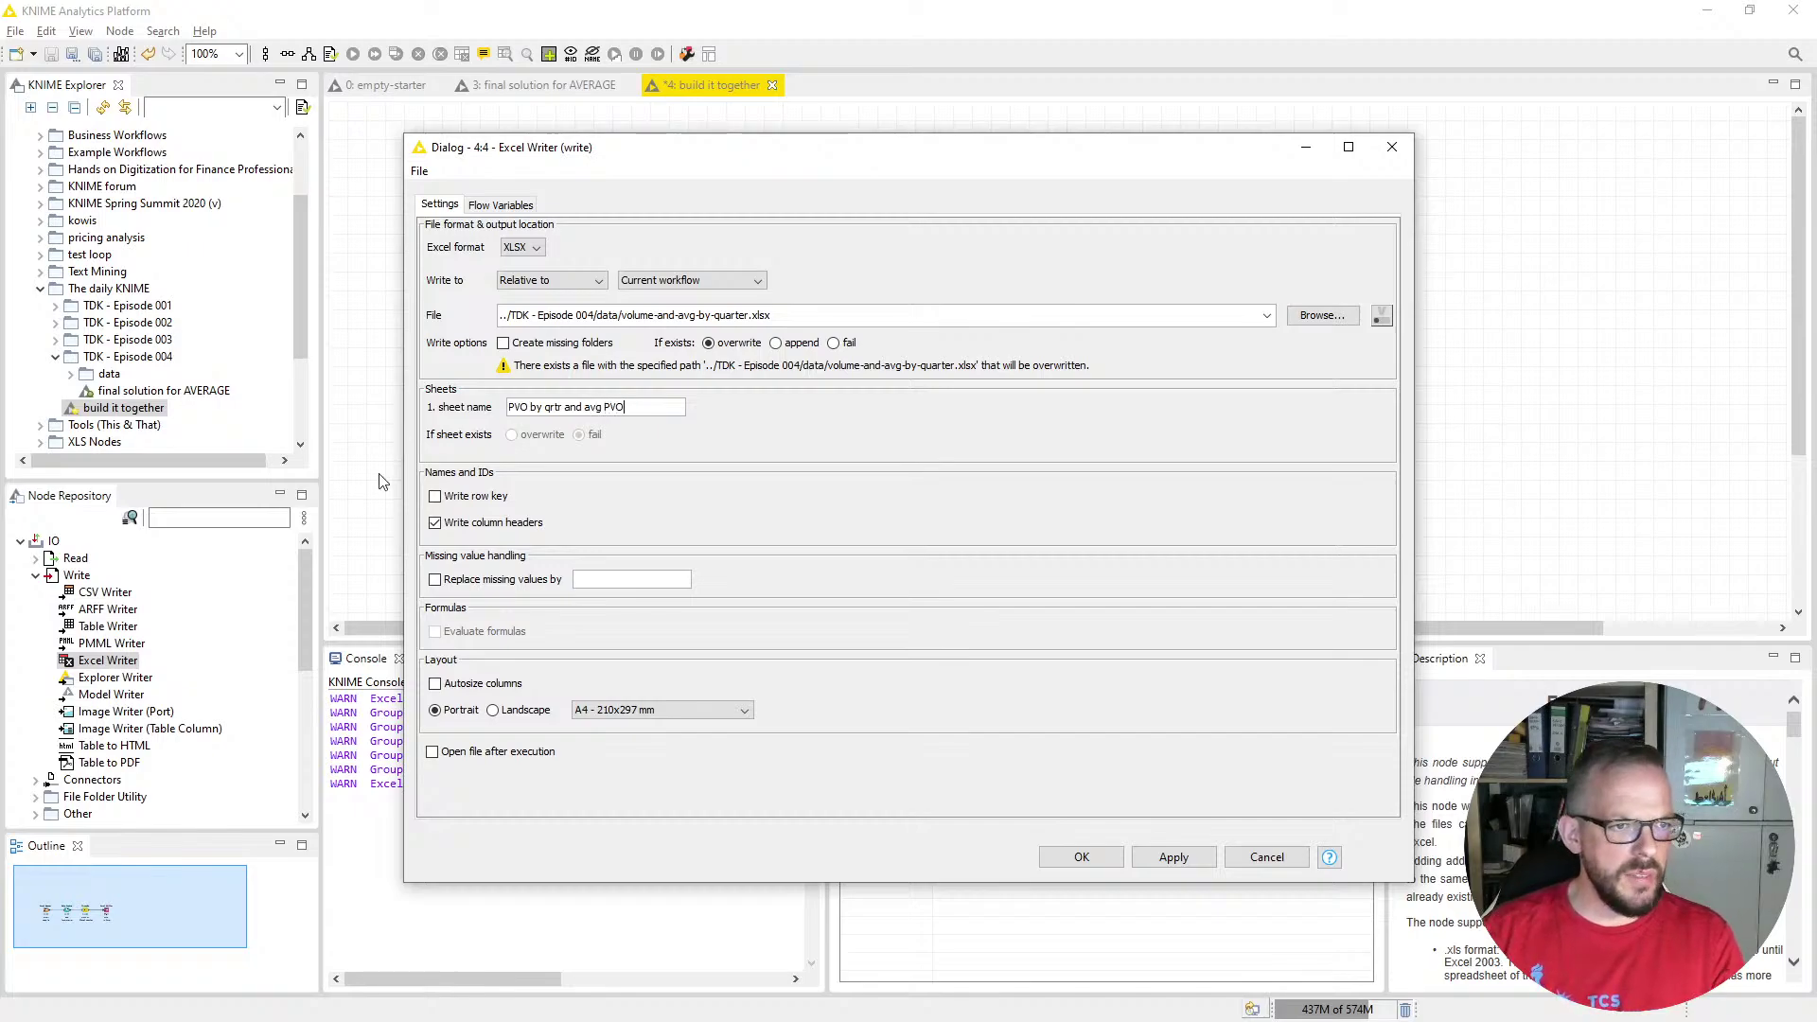
{"action": "left_click", "coordinate": [465, 687]}
{"action": "left_click", "coordinate": [1069, 856]}
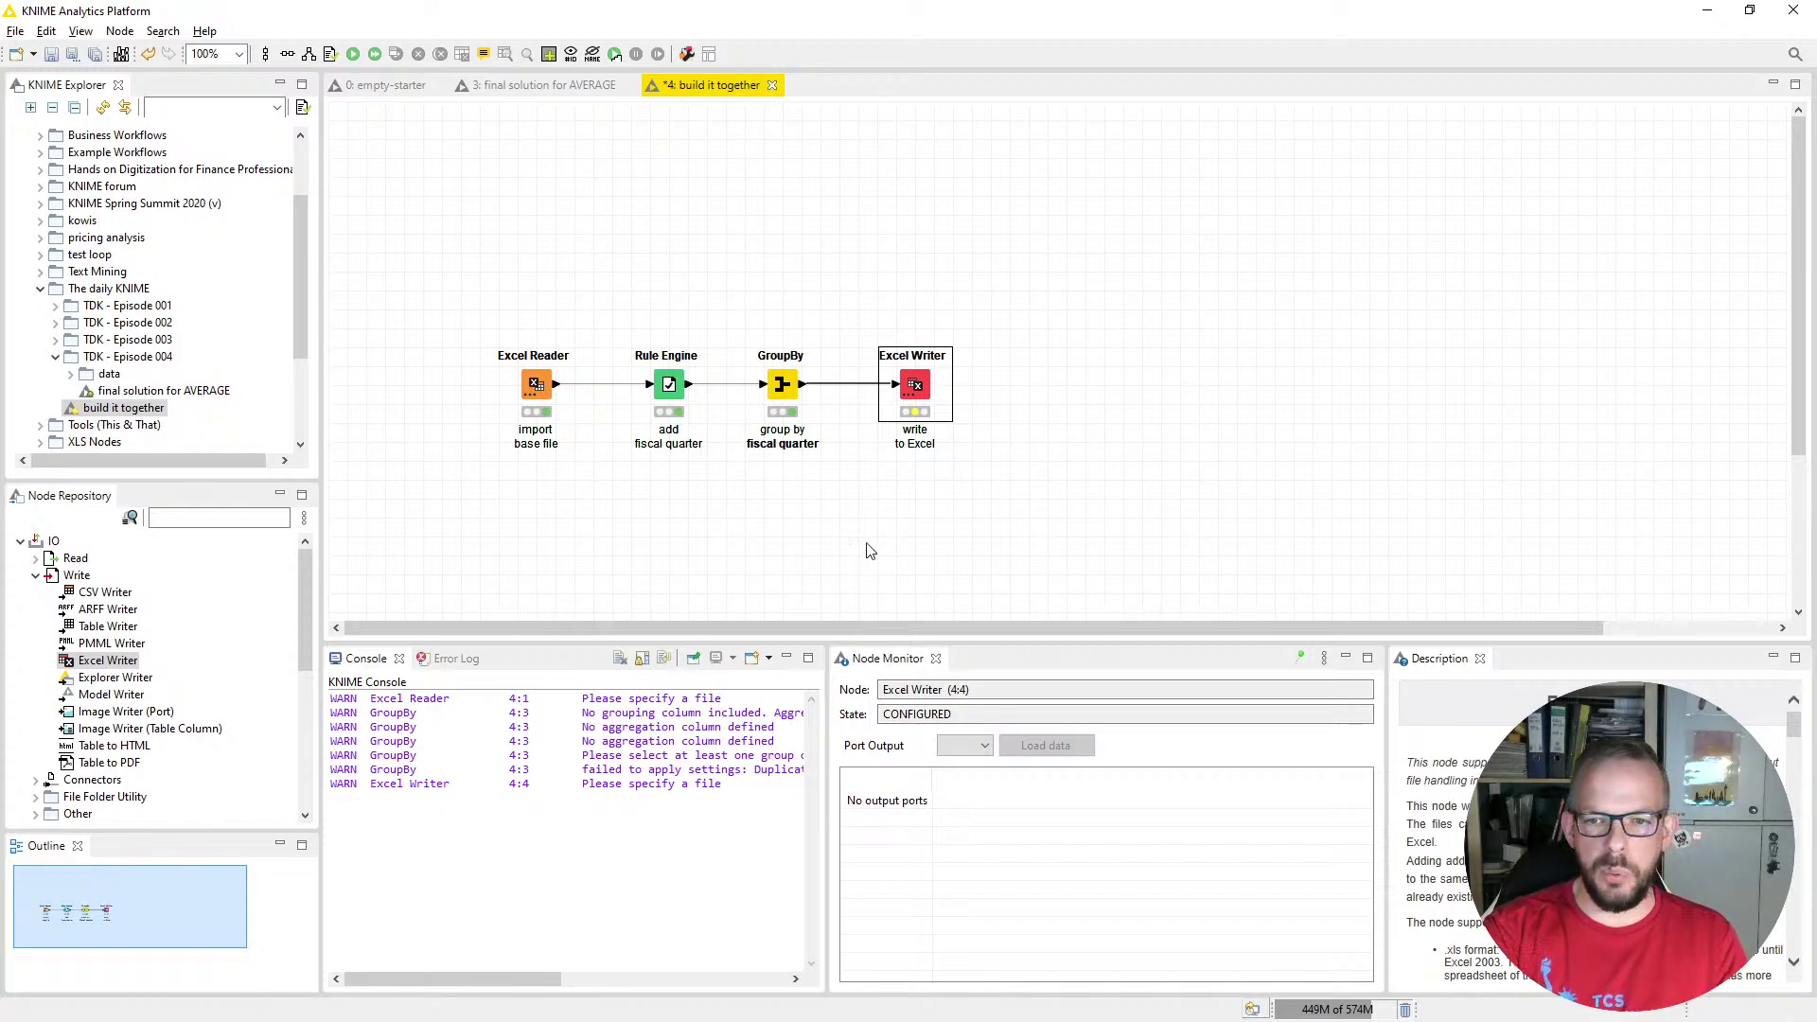
Execute the Excel Writer with F7 and expand the data folder in KNIME Explorer
{"action": "key", "text": "F7"}
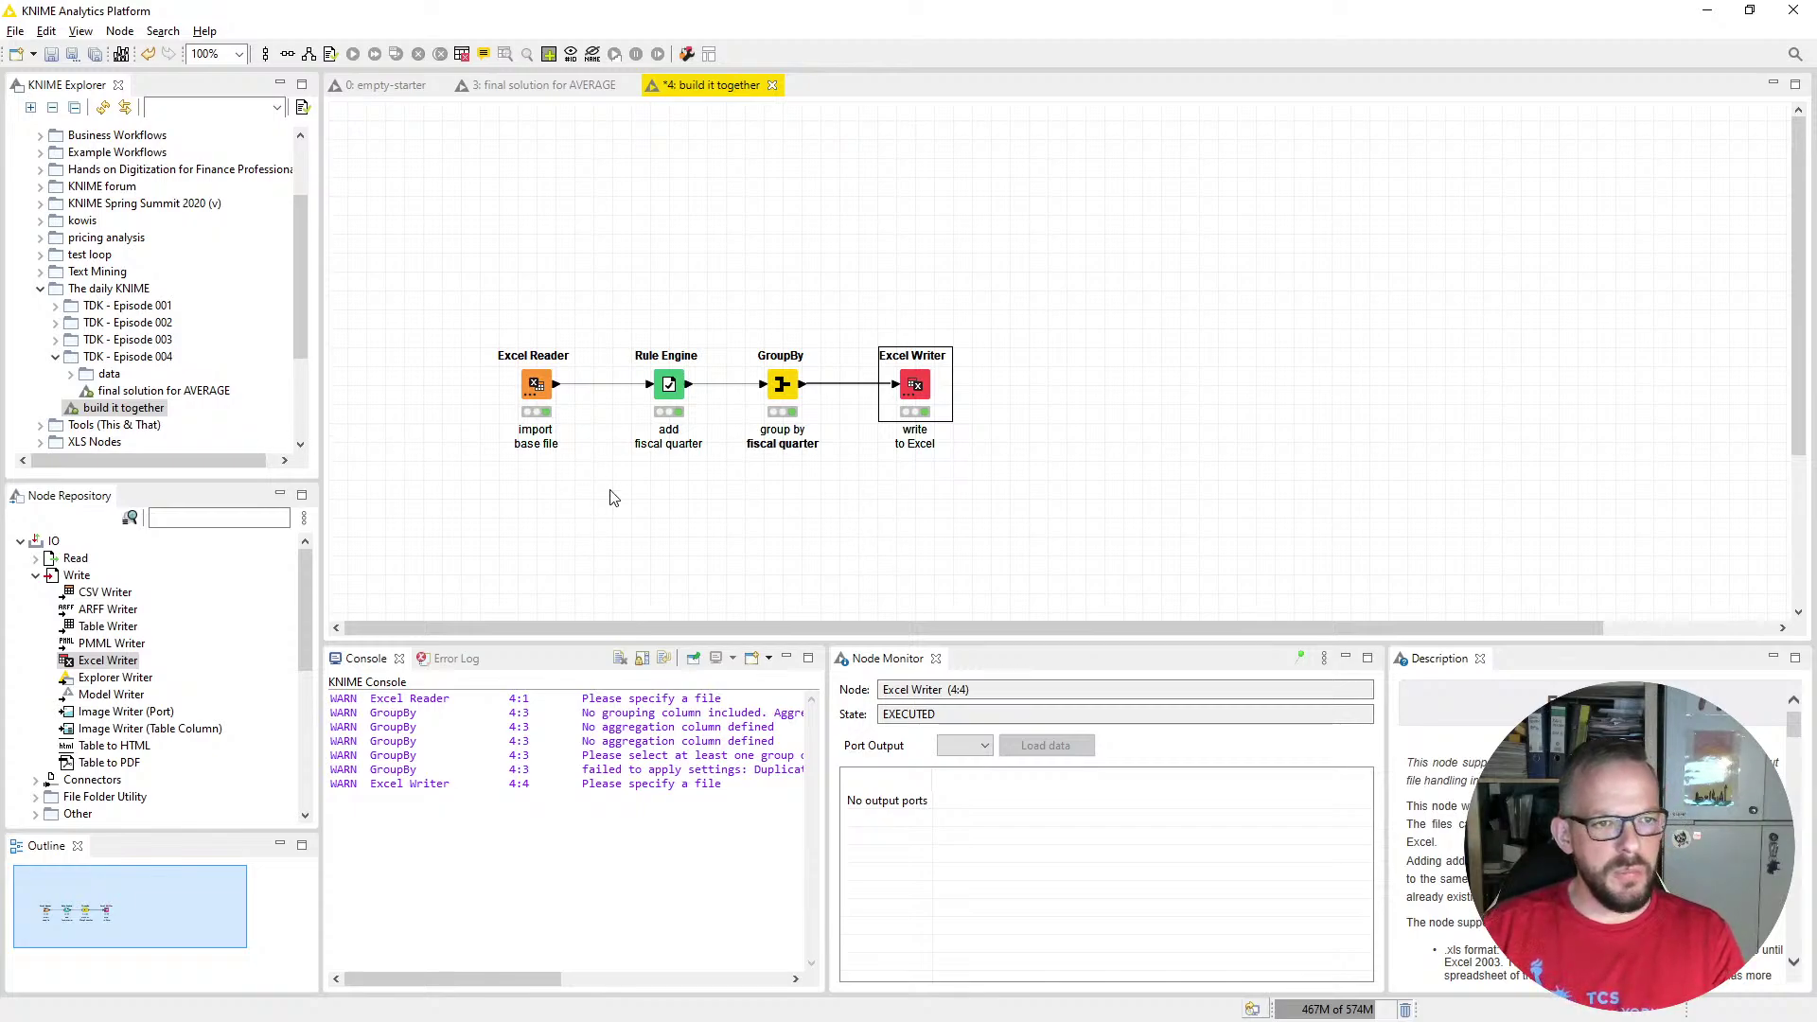
{"action": "left_click", "coordinate": [73, 376]}
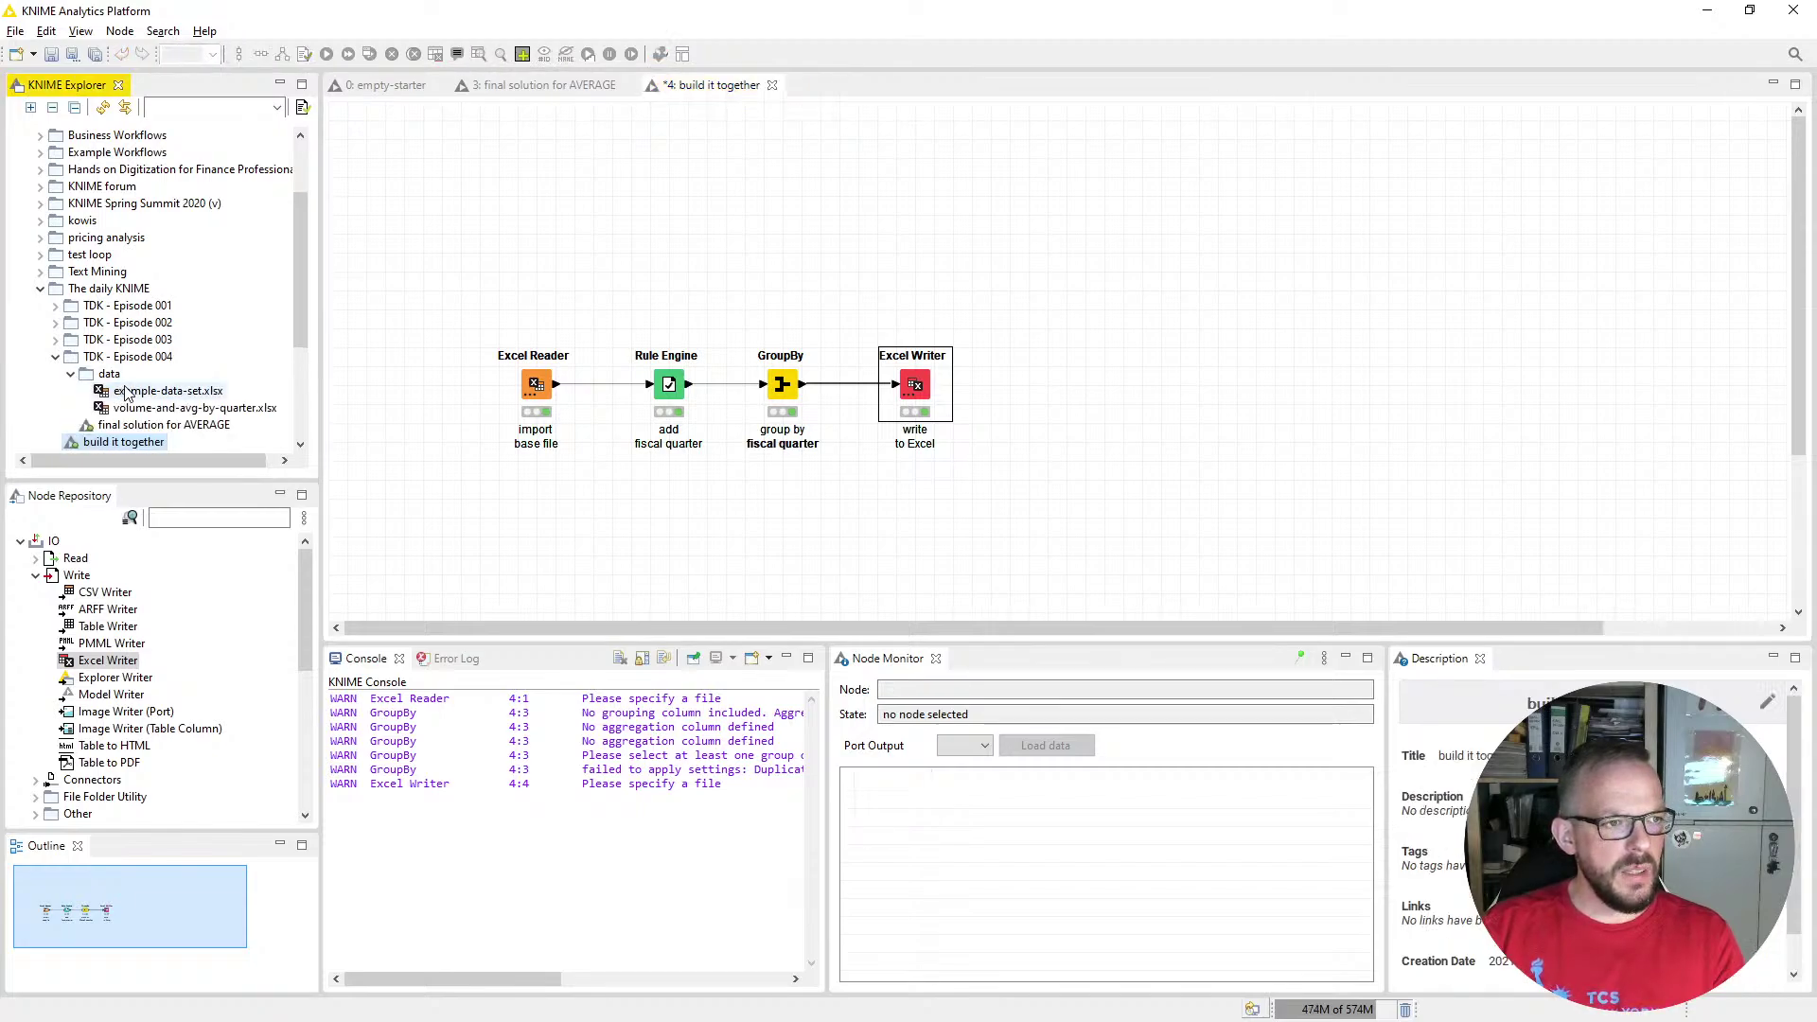
Copy volume-and-avg-by-quarter.xlsx's local path via Copy Location, then open File Explorer with Win+E
{"action": "right_click", "coordinate": [143, 411]}
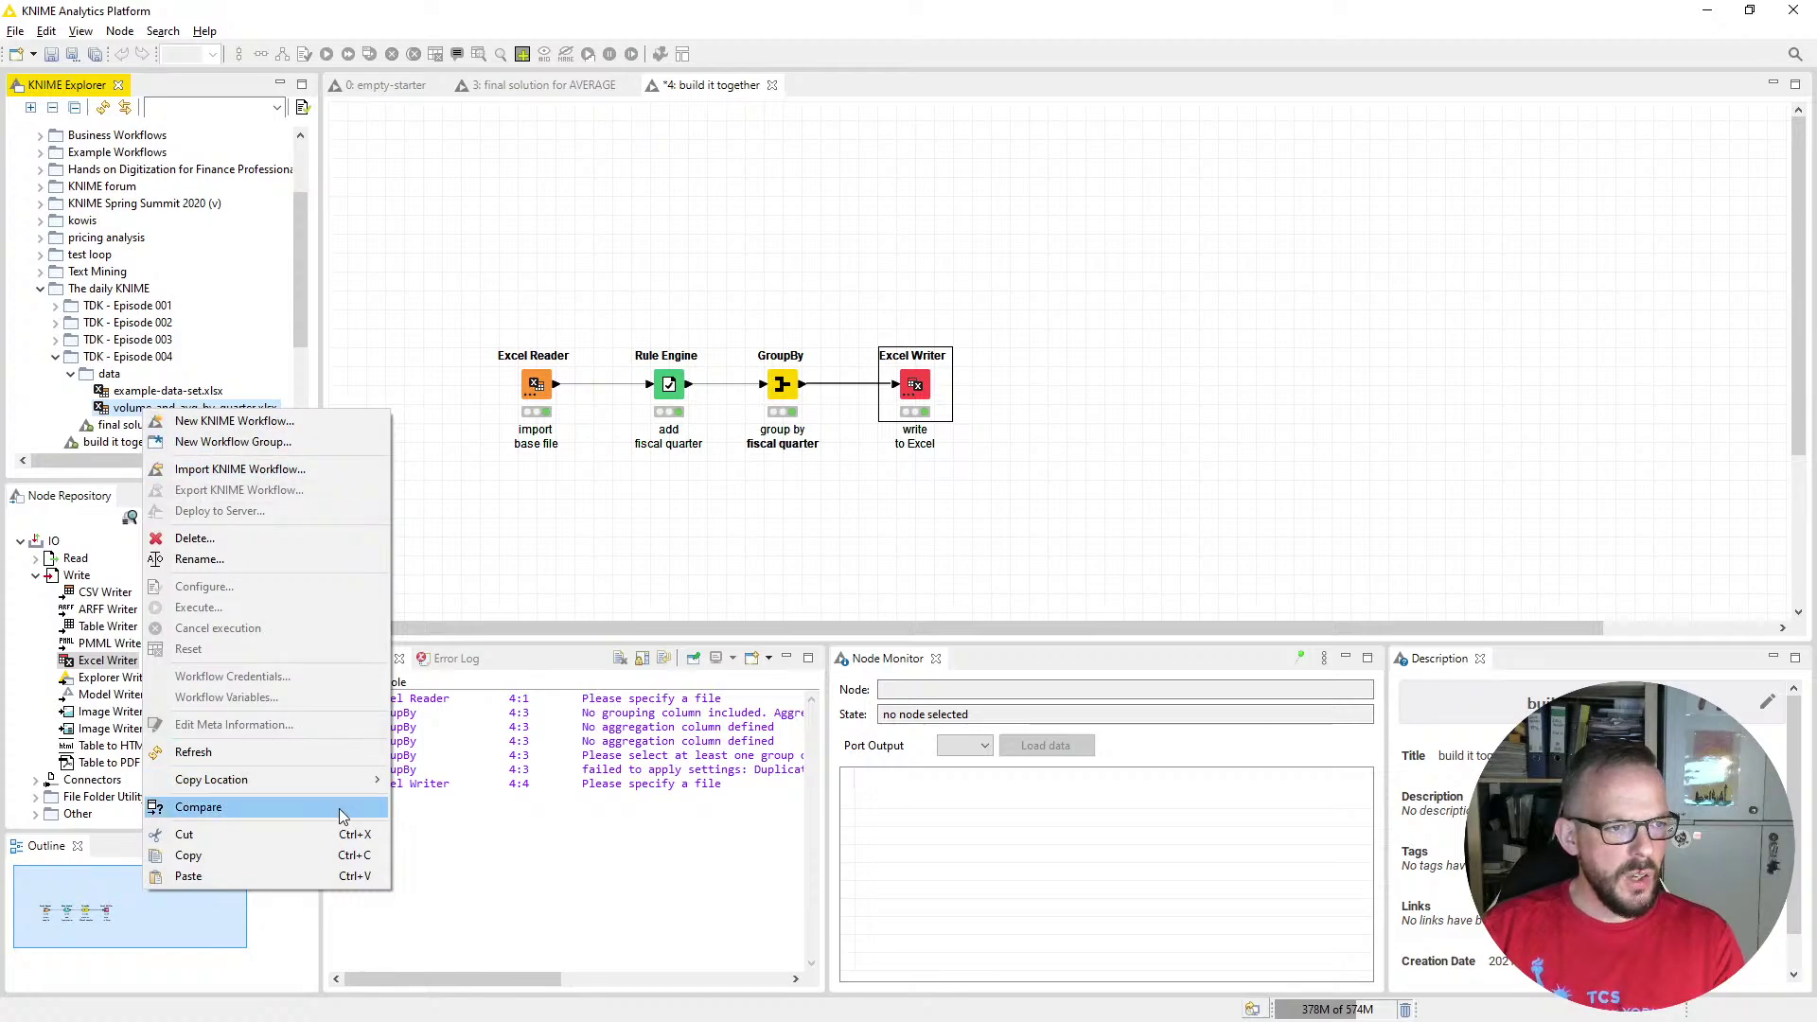
{"action": "mouse_move", "coordinate": [349, 788]}
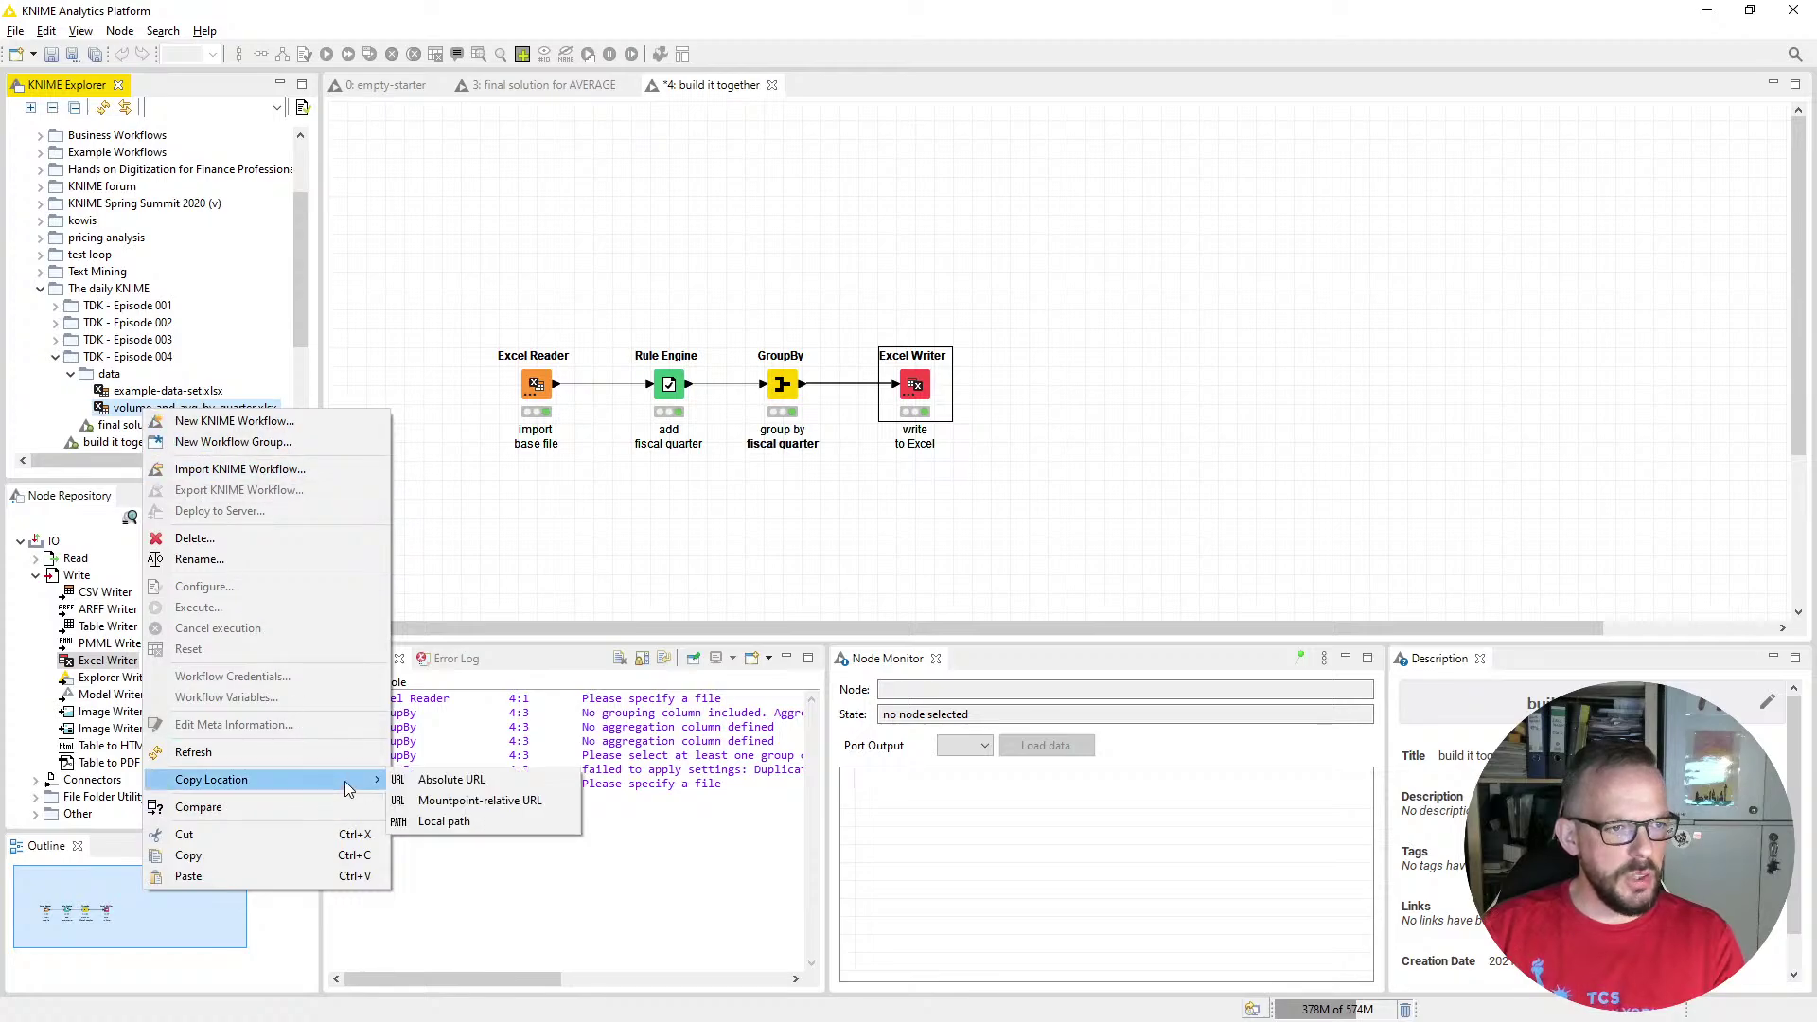
{"action": "left_click", "coordinate": [442, 821]}
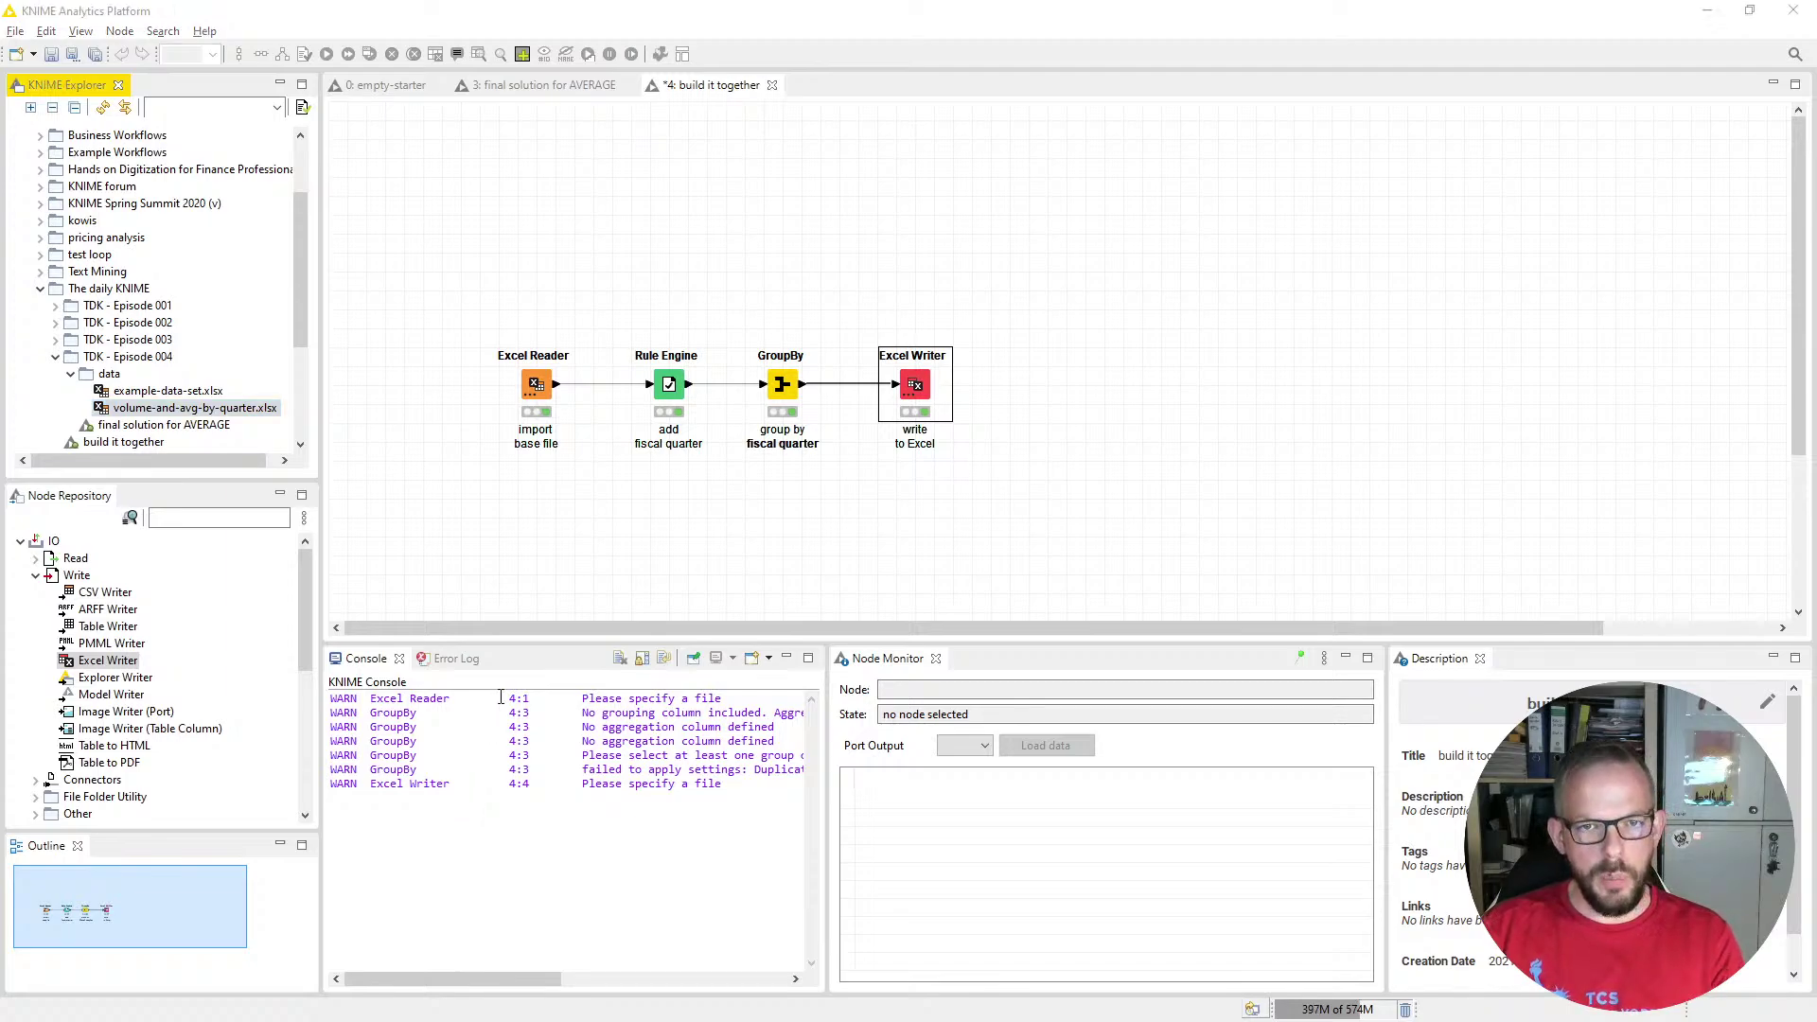
{"action": "key", "text": "super+e"}
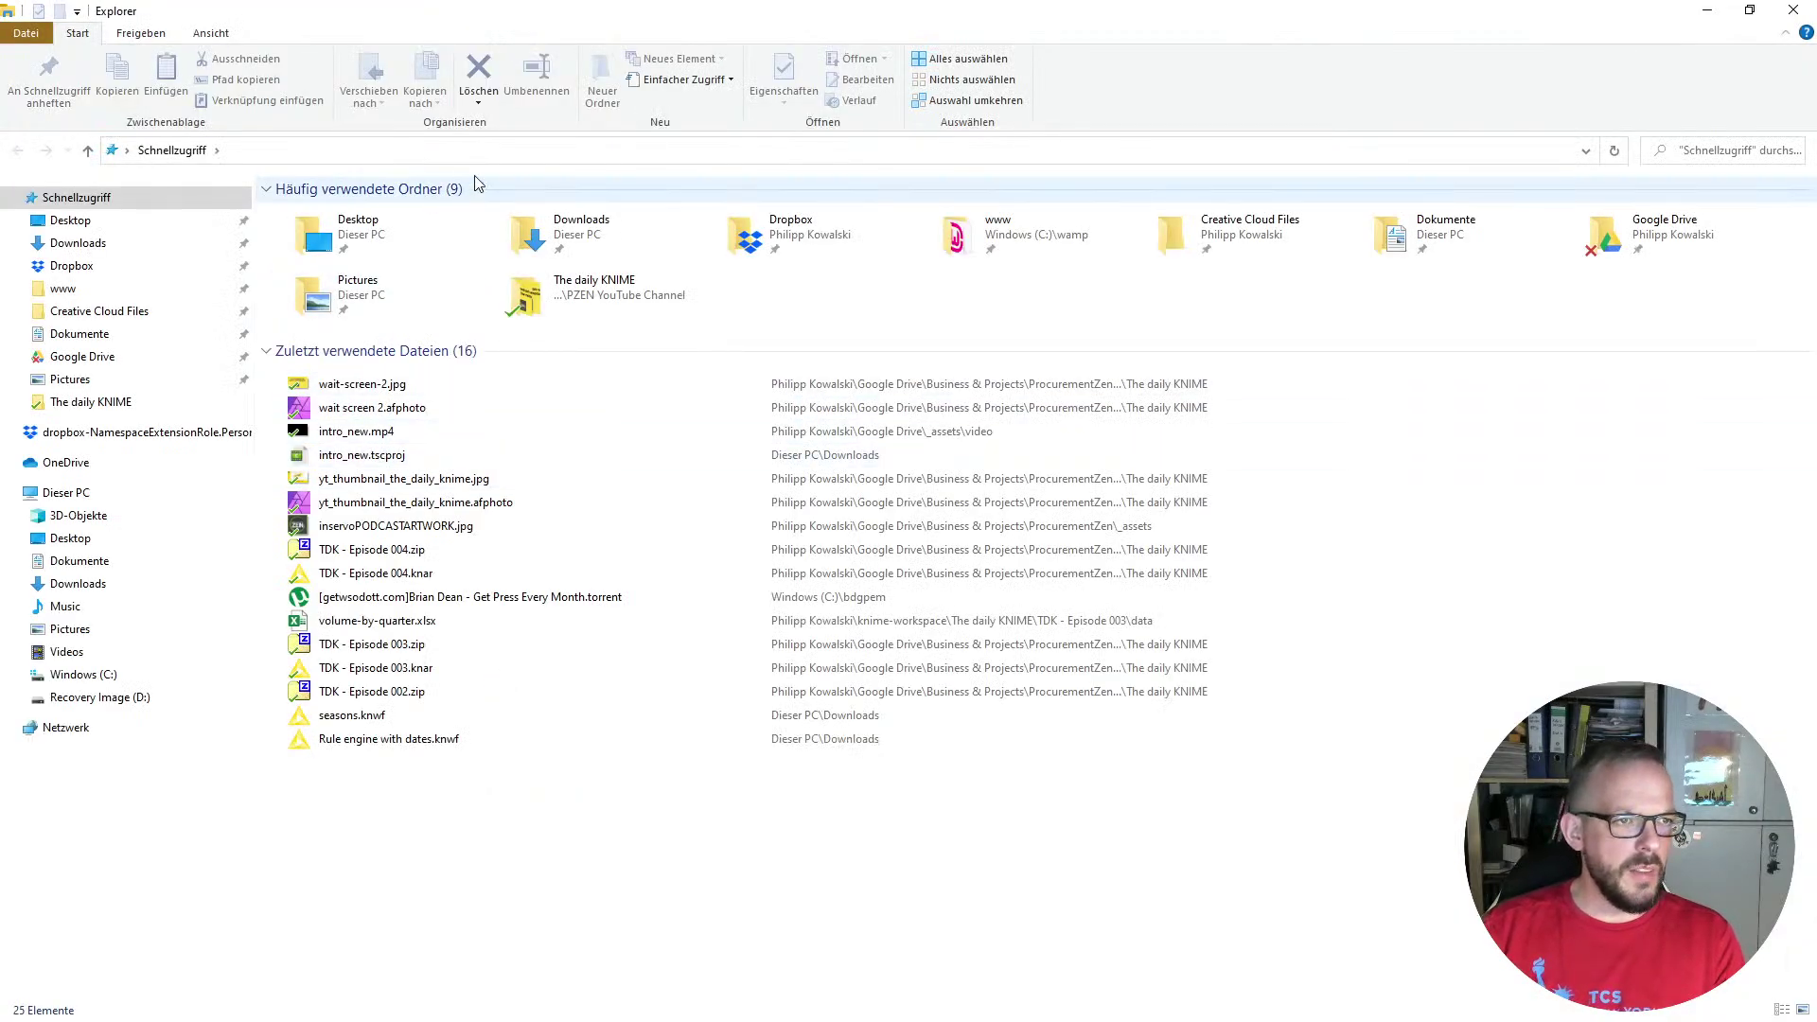
Go to the TDK - Episode 004 data folder from the copied output path and open volume-and-avg-by-quarter.xlsx
{"action": "left_click", "coordinate": [502, 149]}
{"action": "type", "text": "C:\\Users\\kowisoft\\knime-workspace\\The daily KNIME\\TDK - Episode 004\\data\\volume-and-avg-by-quarter.xlsx"}
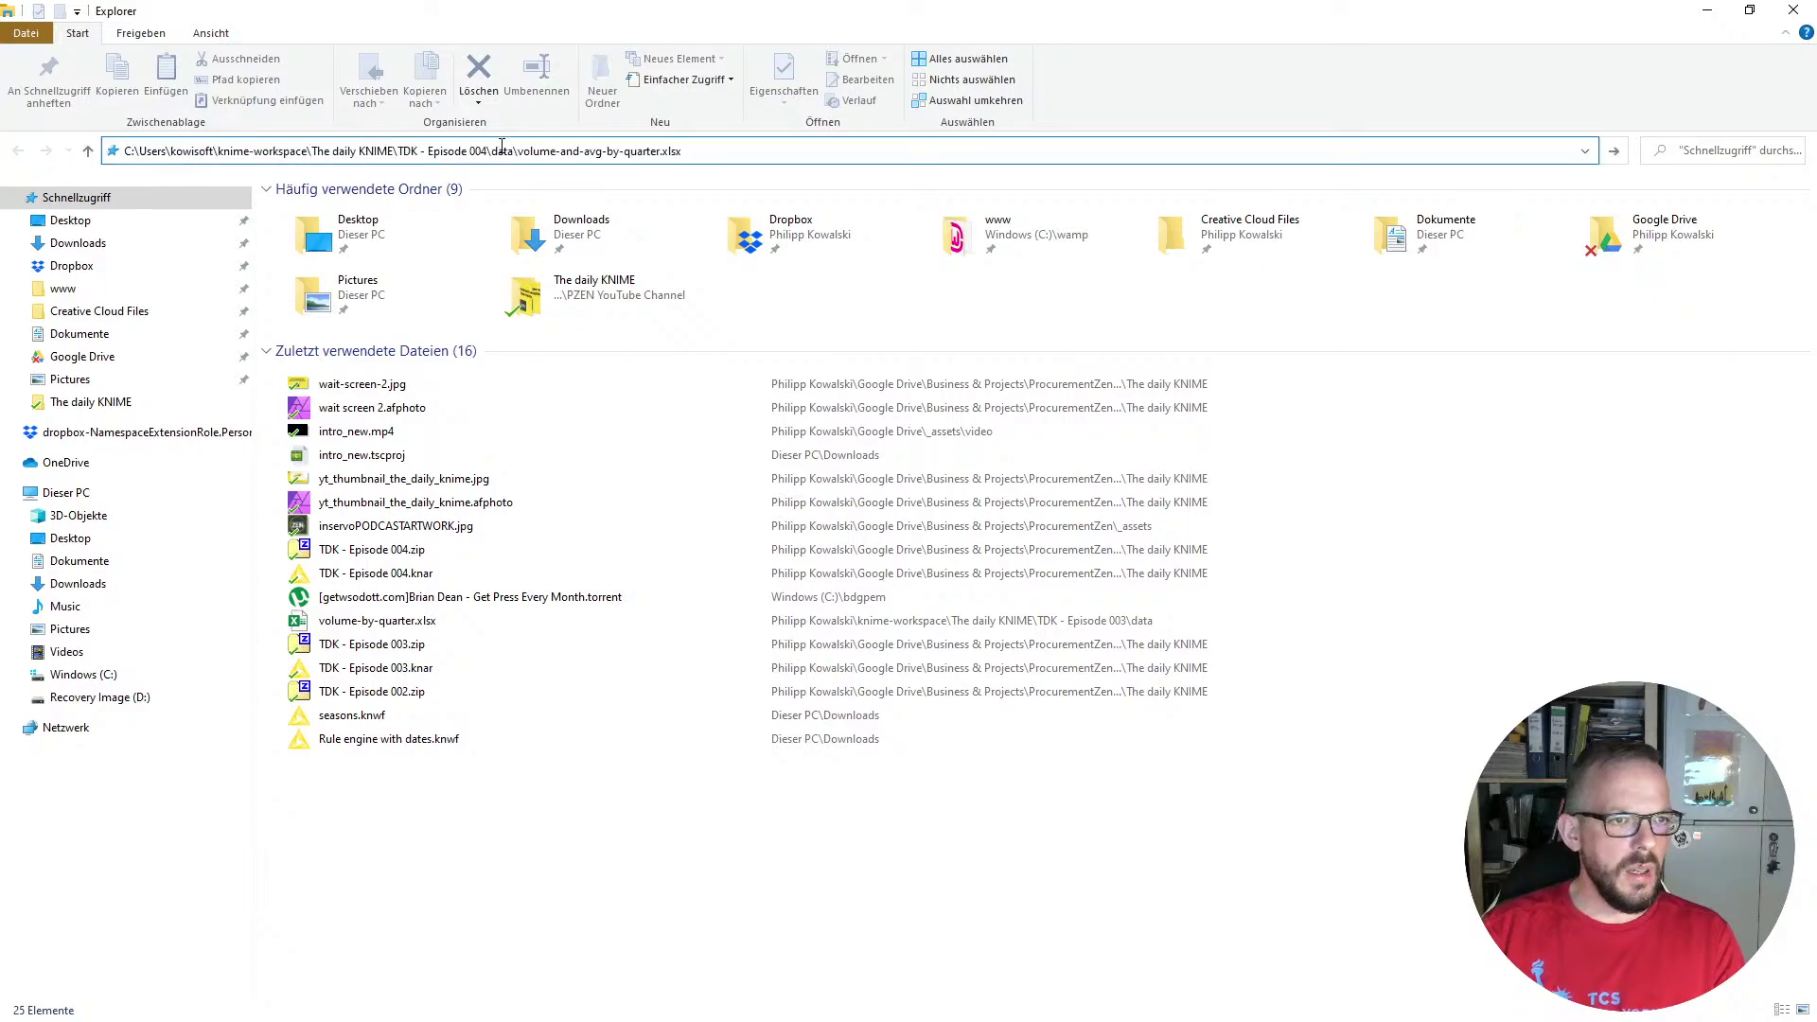
{"action": "key", "text": "ctrl+shift+Left"}
{"action": "key", "text": "ctrl+shift+Left"}
{"action": "key", "text": "ctrl+shift+Left"}
{"action": "key", "text": "ctrl+shift+Left"}
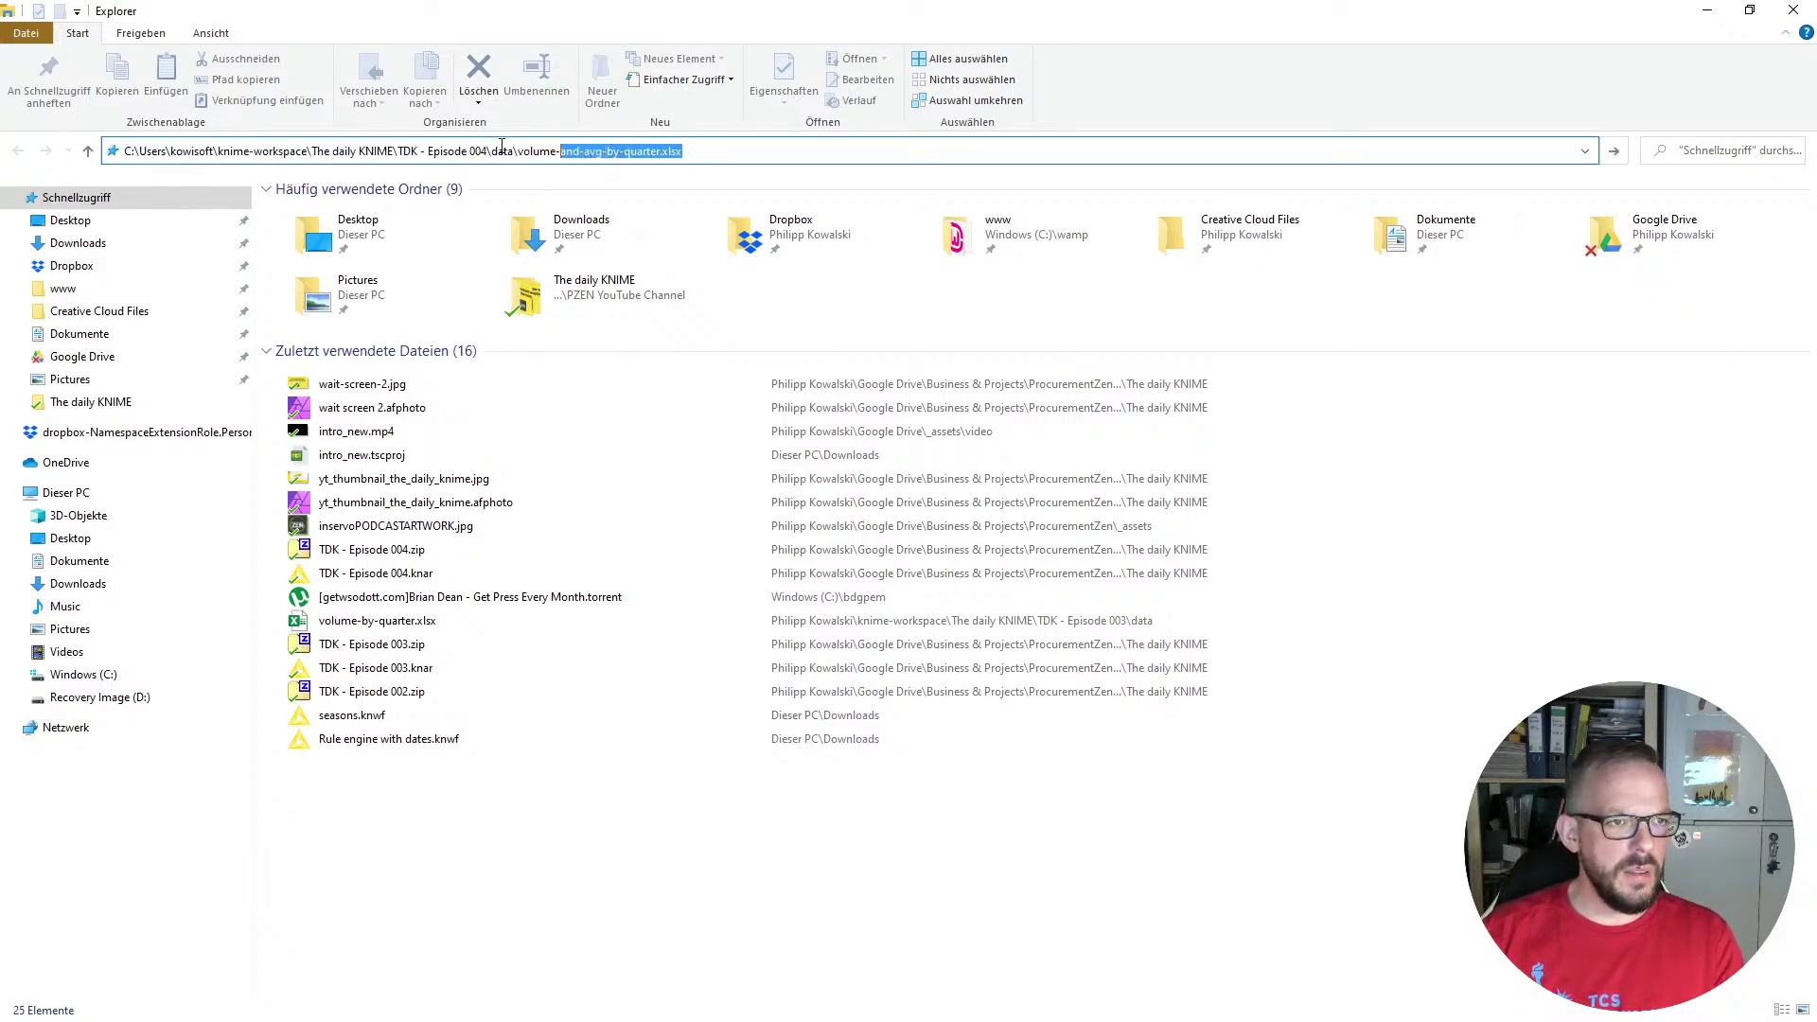
{"action": "key", "text": "BackSpace"}
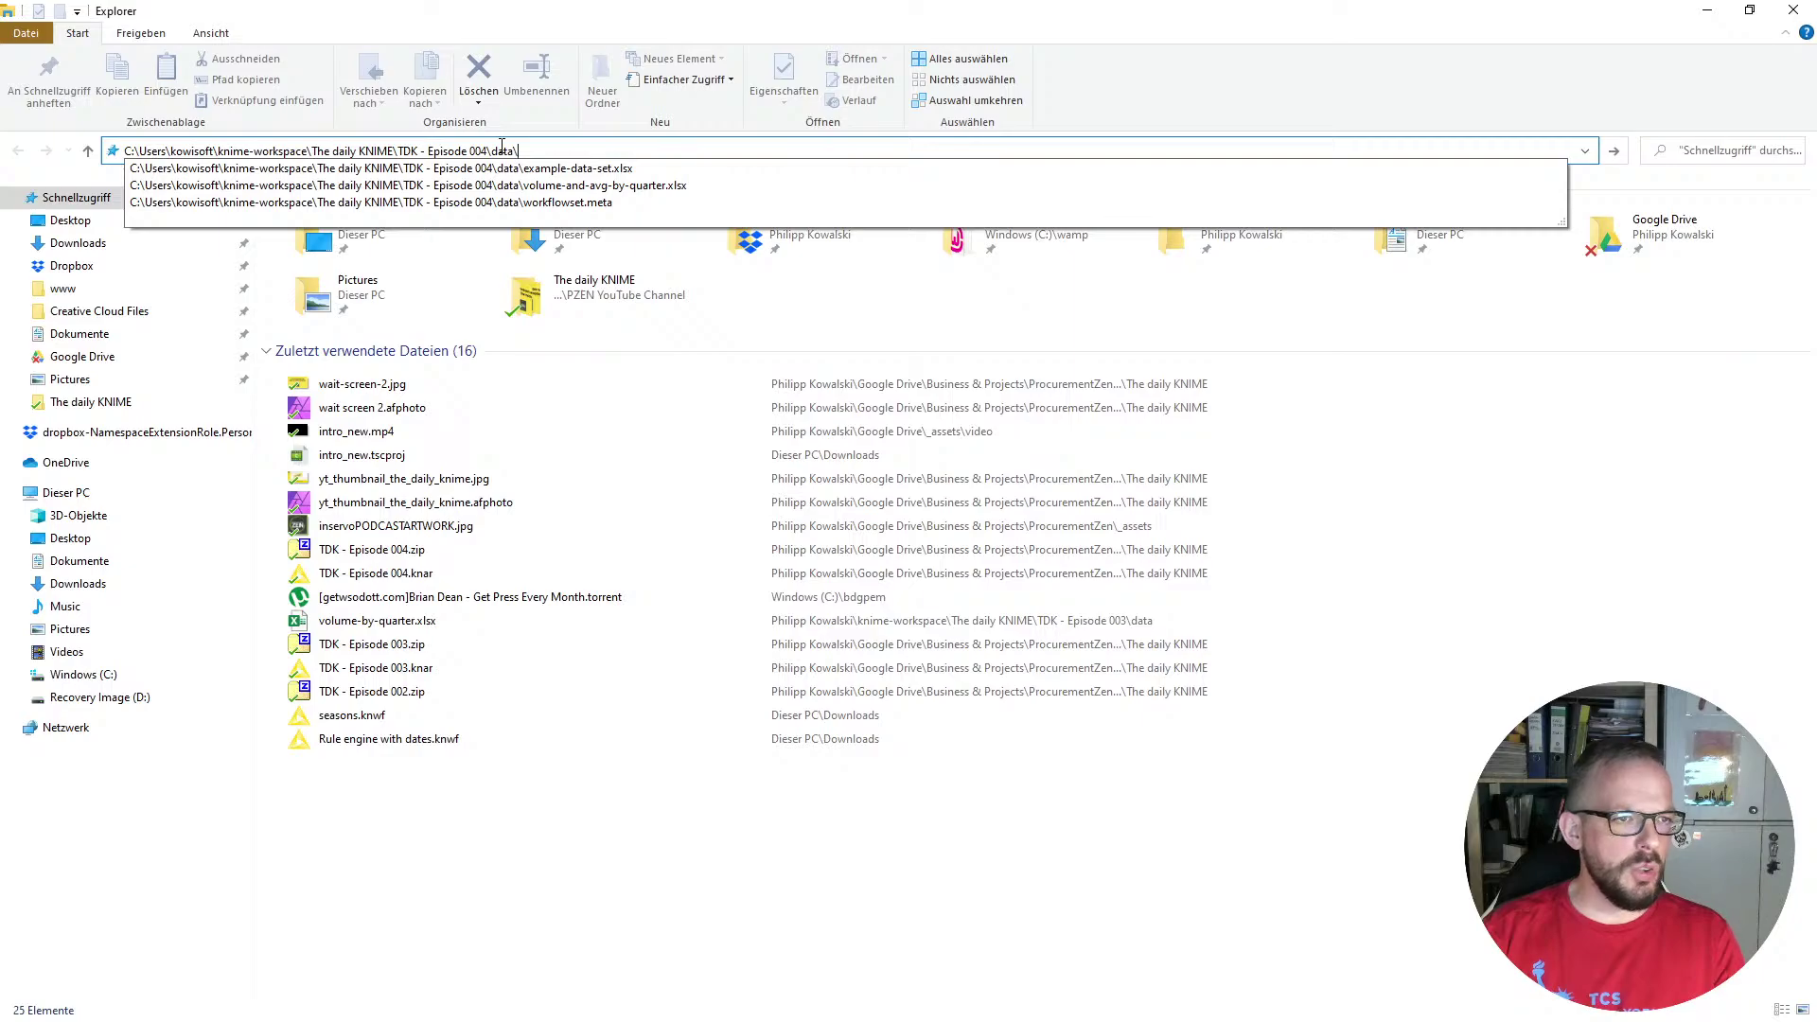
{"action": "key", "text": "Return"}
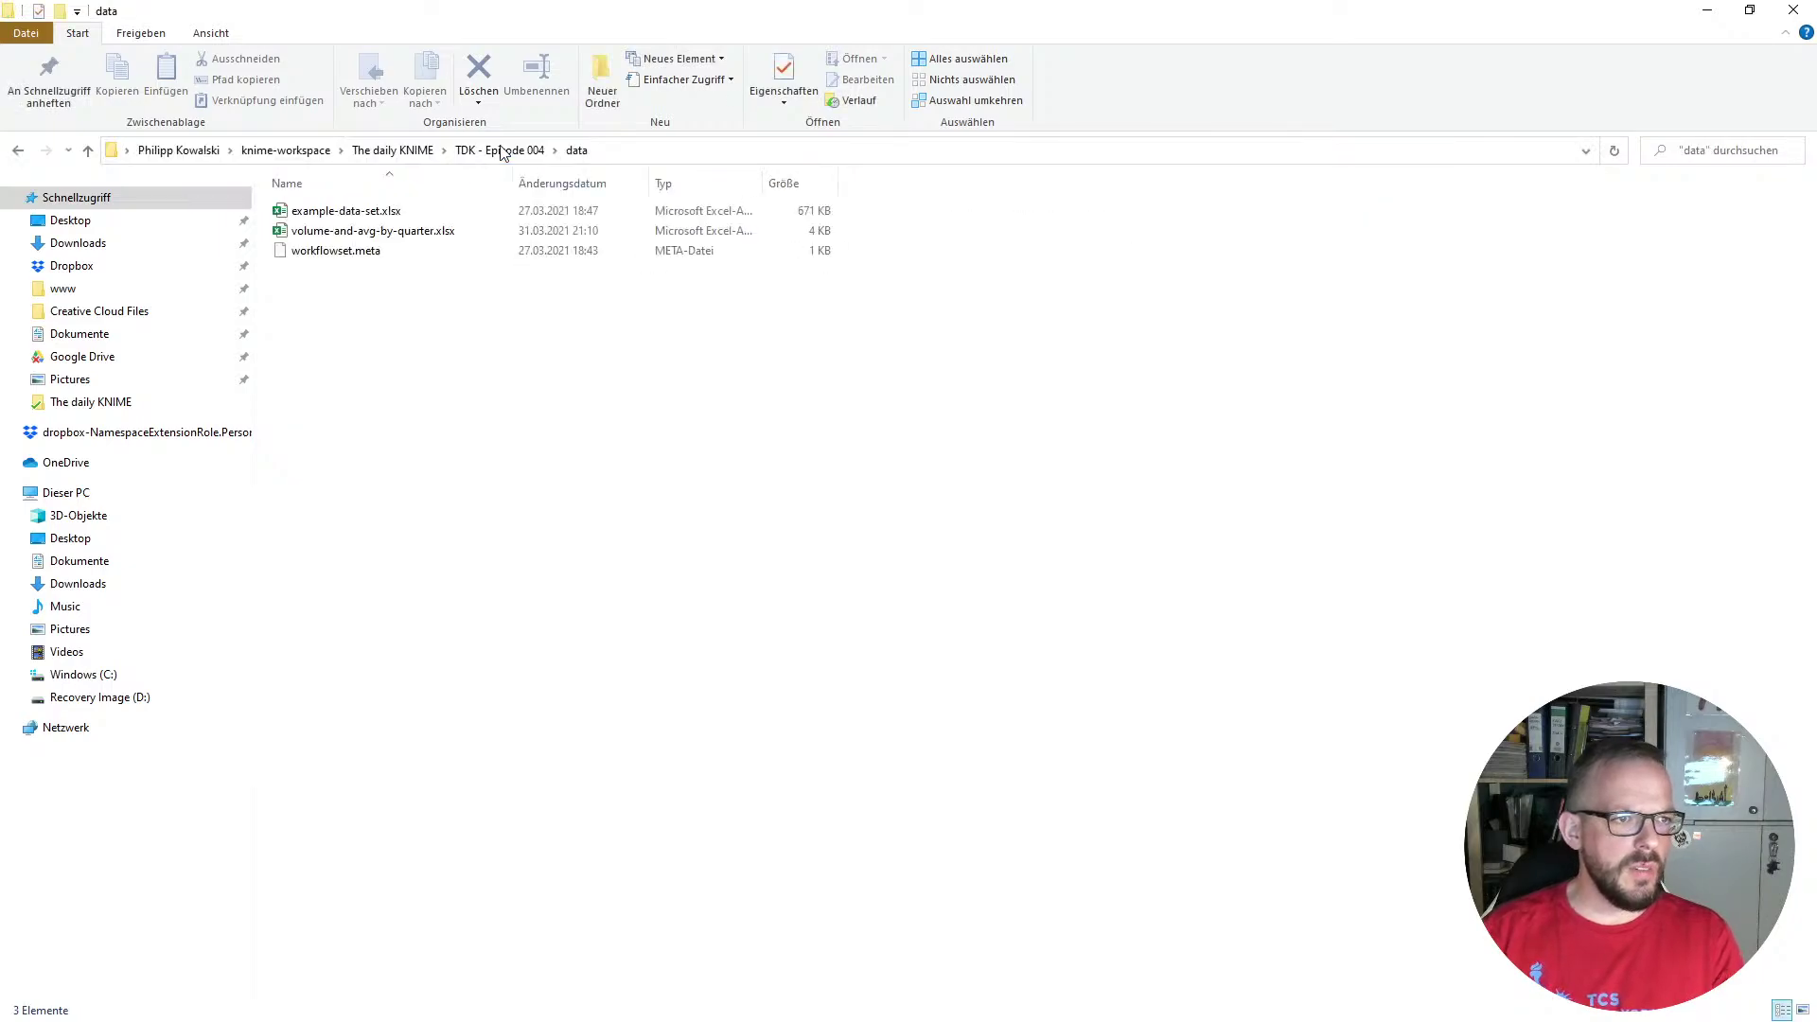
{"action": "double_click", "coordinate": [410, 236]}
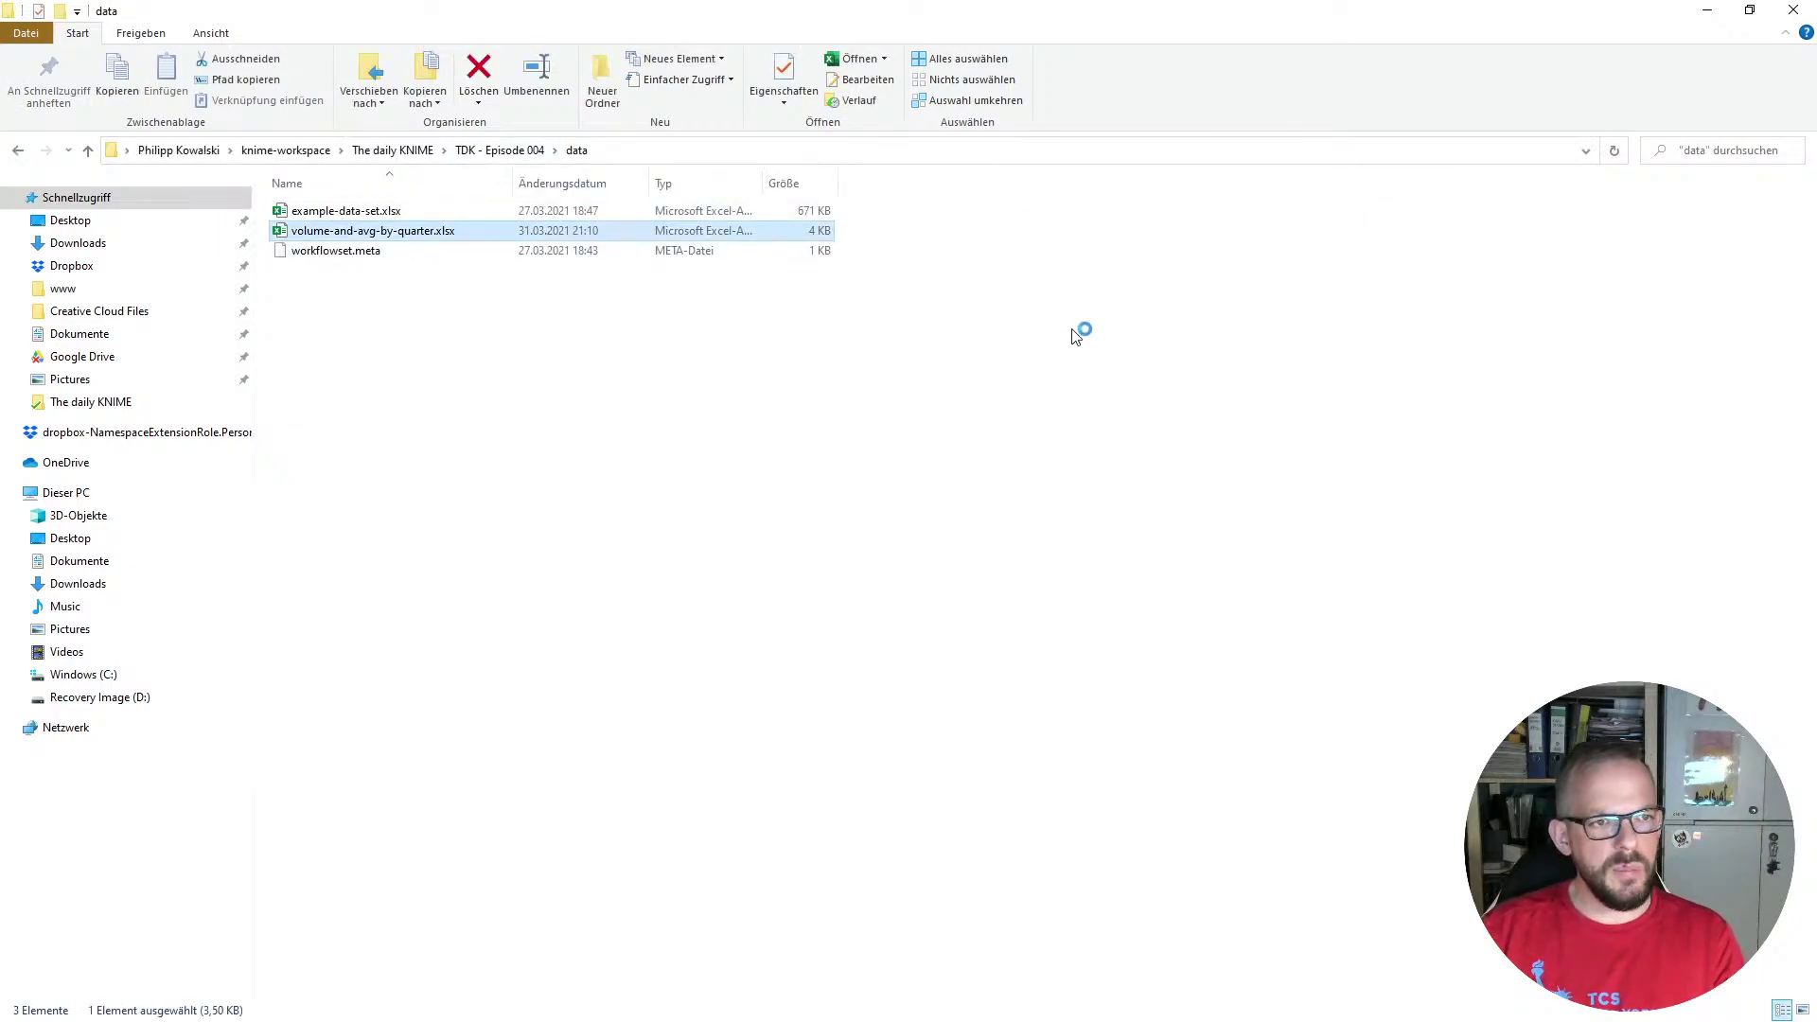